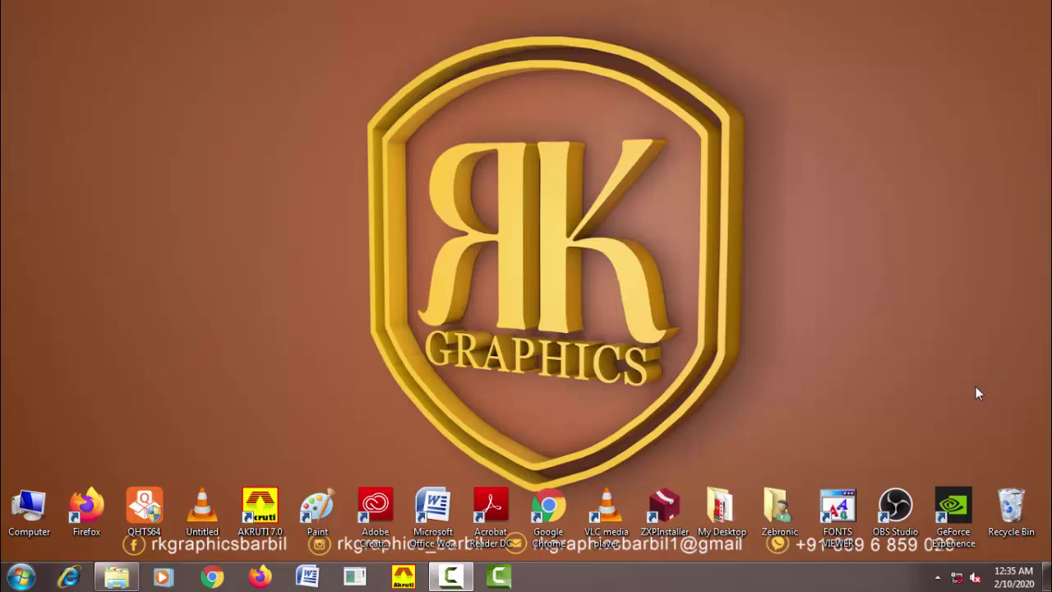
# Refresh the desktop and launch Adobe Photoshop CC 2014 (32 Bit) from All Programs.
pyautogui.rightClick(847, 252)
pyautogui.click(876, 297)
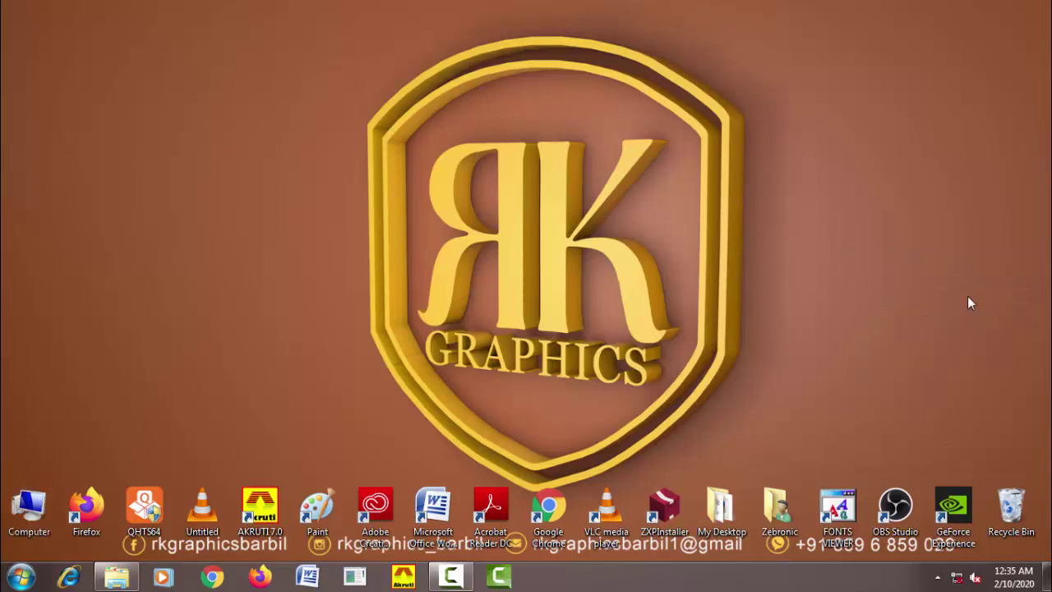
pyautogui.click(18, 582)
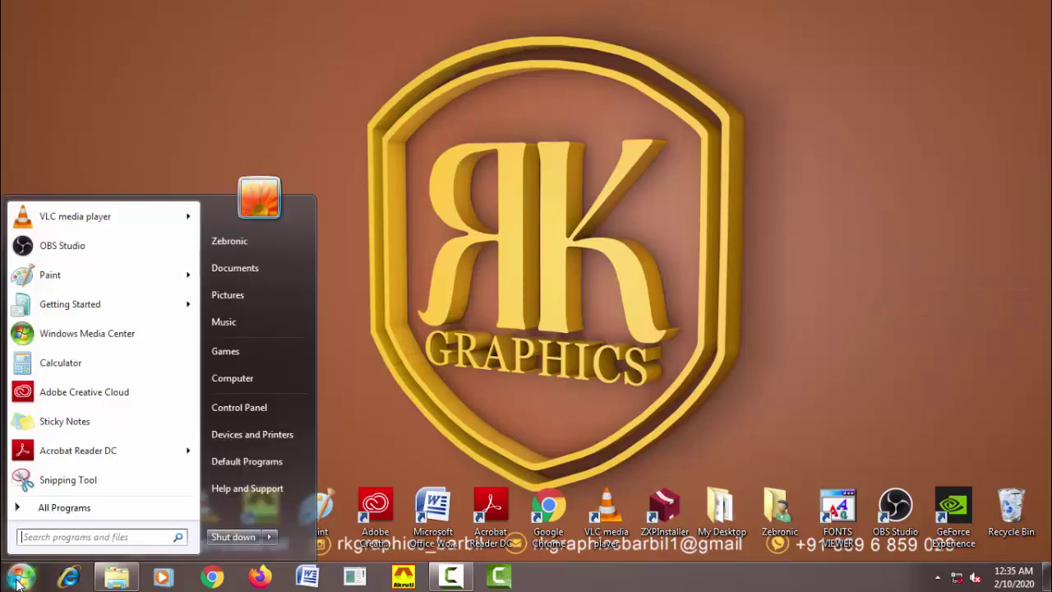
pyautogui.click(114, 511)
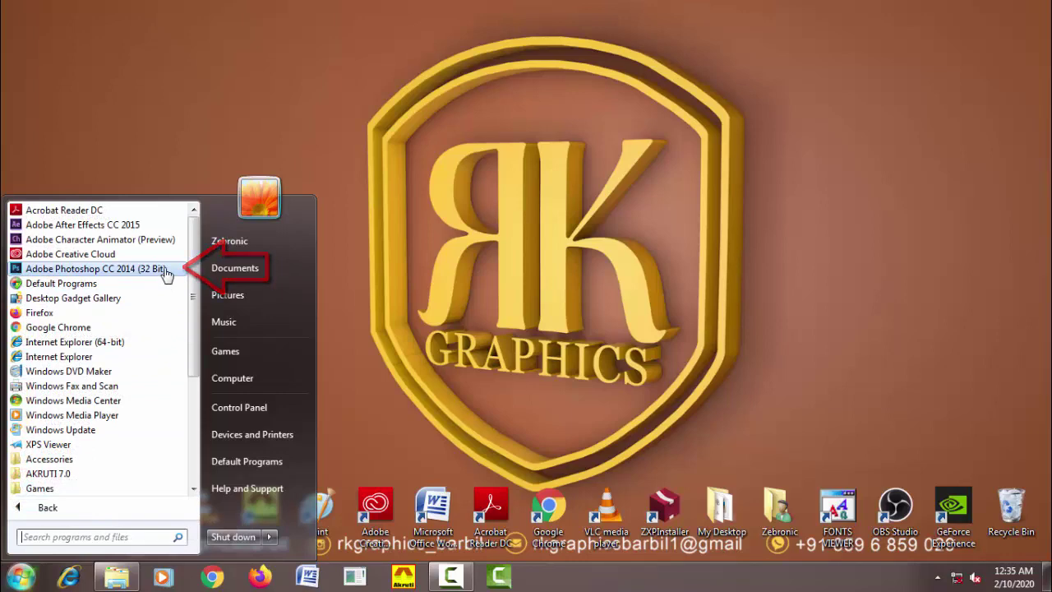
pyautogui.click(166, 271)
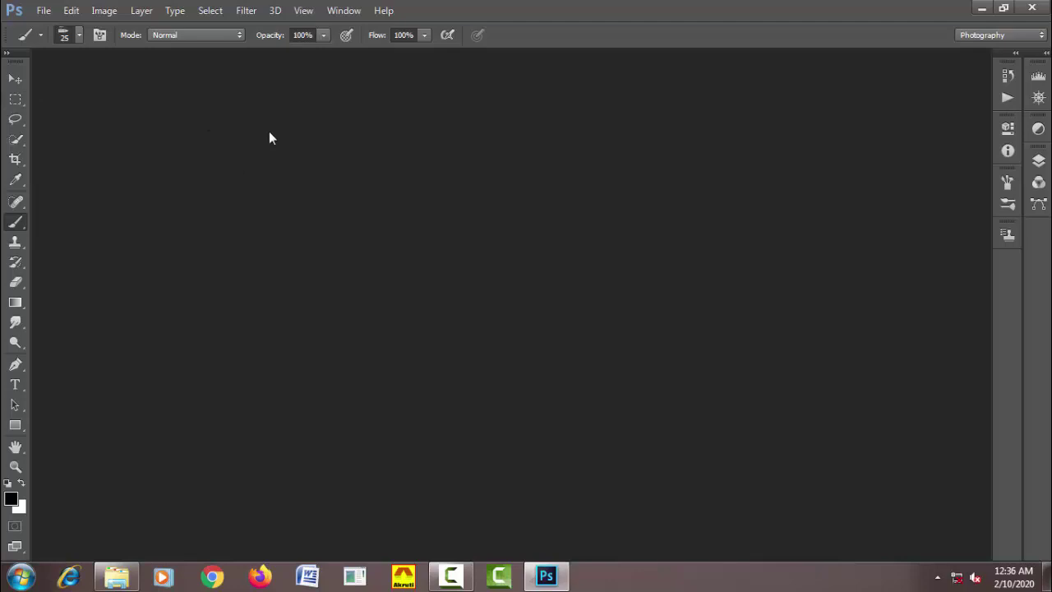
pyautogui.click(247, 11)
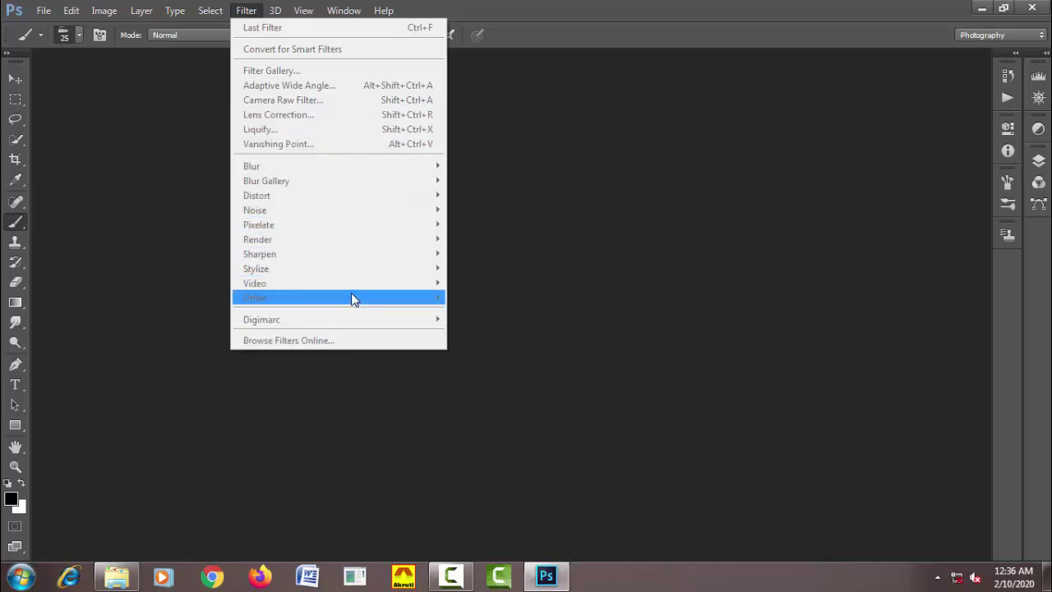
pyautogui.click(91, 193)
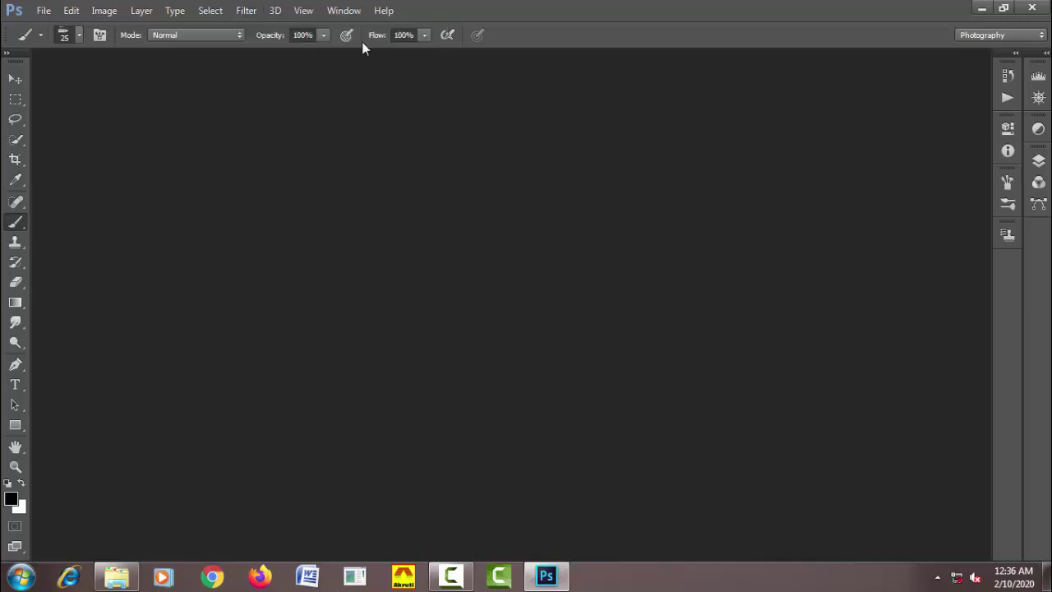
pyautogui.click(119, 575)
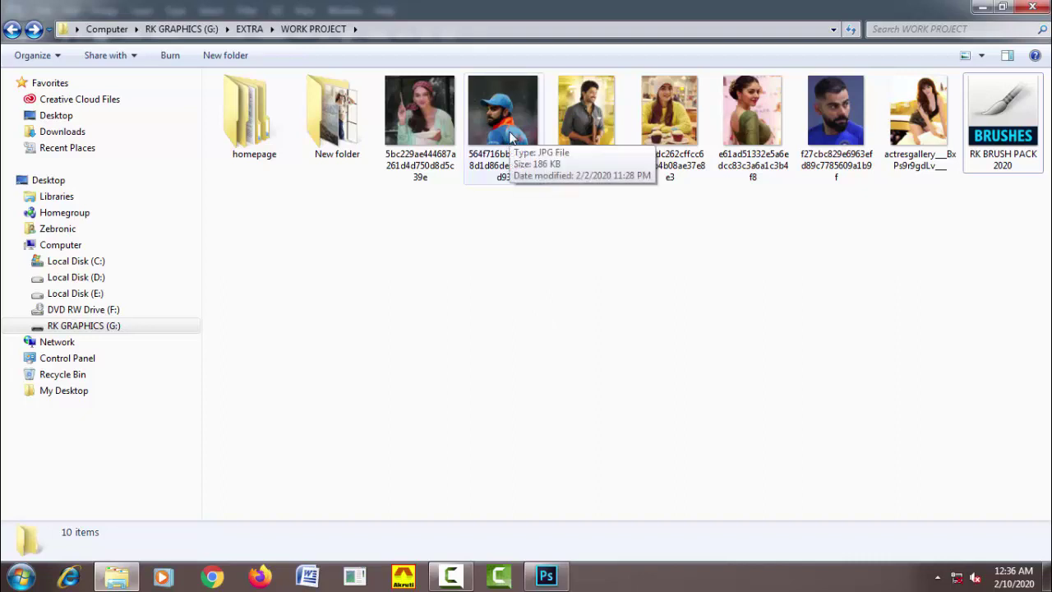
# Select four WORK PROJECT photos, including the cricketer and bearded man, and drag them into Photoshop.
pyautogui.click(427, 135)
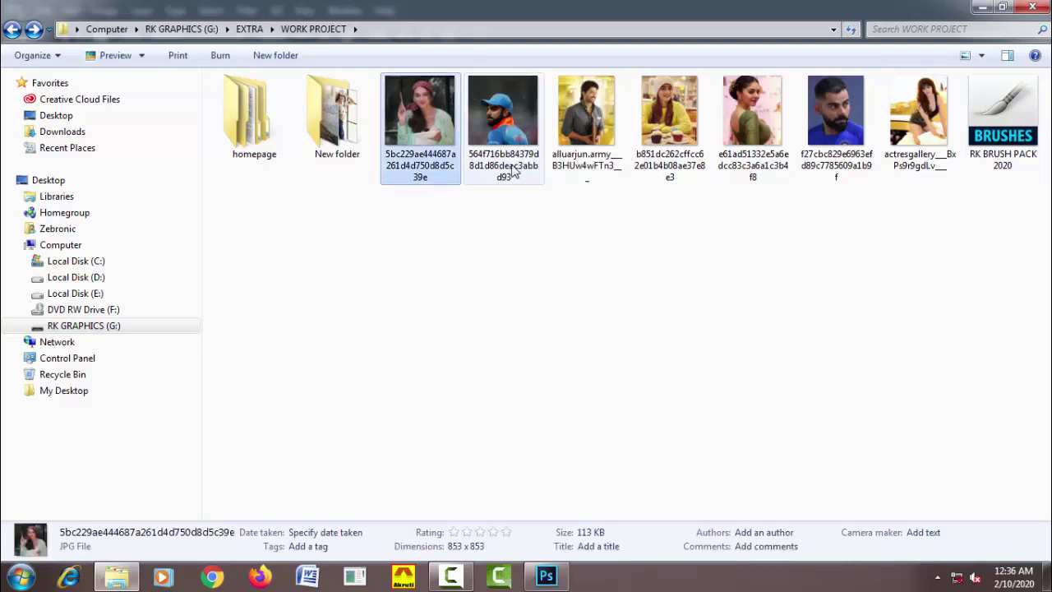
pyautogui.keyDown('ctrl'); pyautogui.click(504, 140); pyautogui.keyUp('ctrl')
pyautogui.keyDown('ctrl'); pyautogui.click(837, 139); pyautogui.keyUp('ctrl')
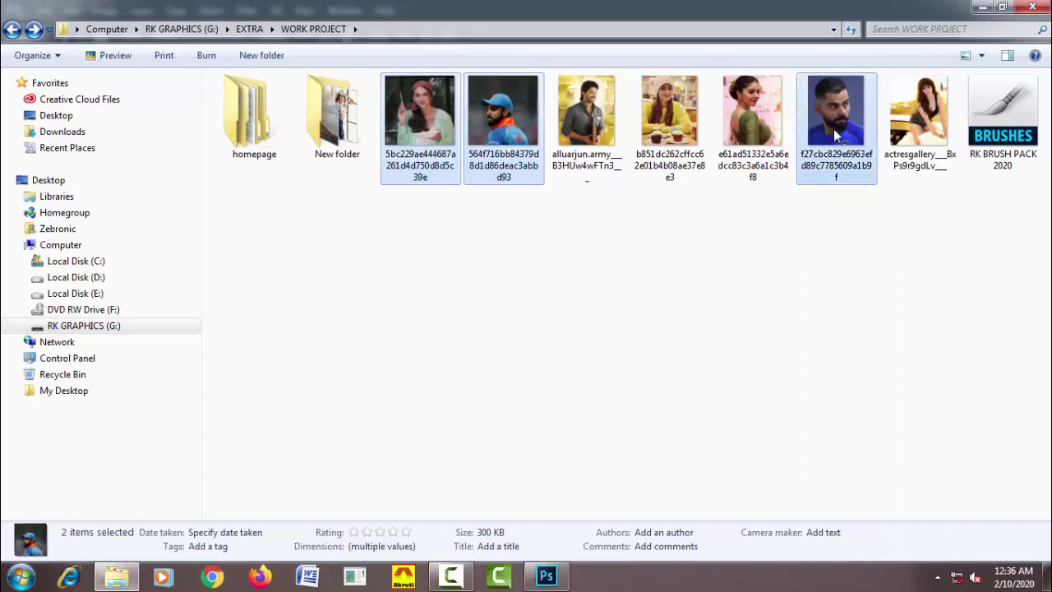
pyautogui.keyDown('ctrl'); pyautogui.click(919, 123); pyautogui.keyUp('ctrl')
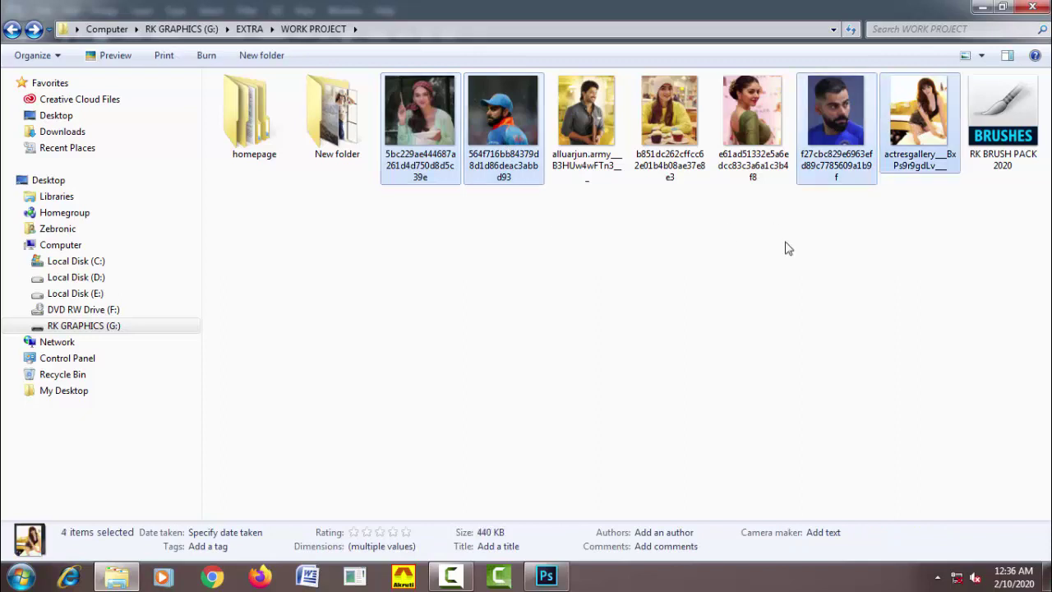
pyautogui.moveTo(426, 121); pyautogui.dragTo(397, 309)
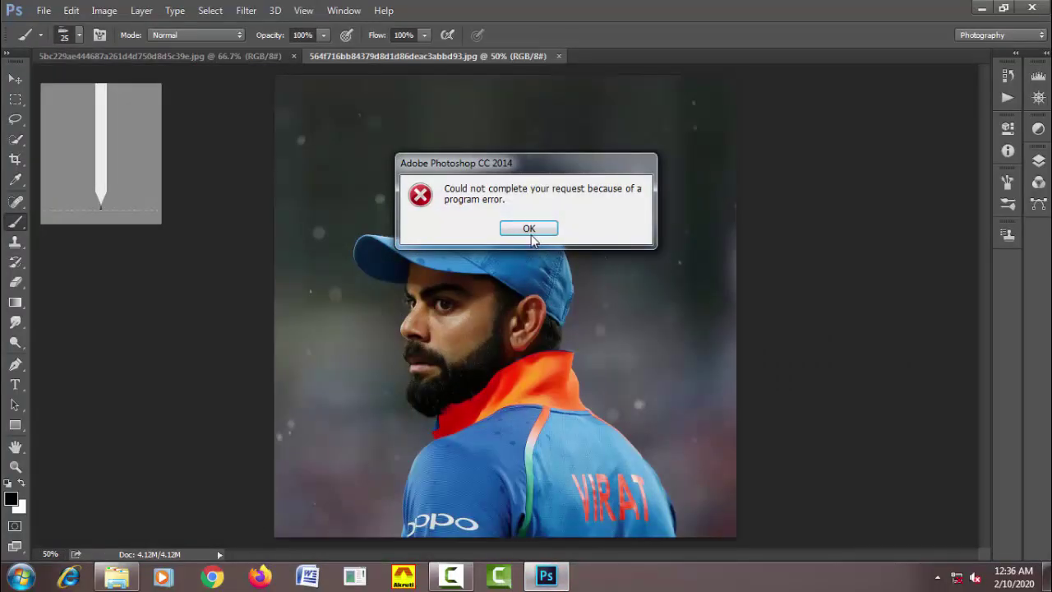
# Dismiss the error and open the bearded man's close-up in Photoshop through Camera Raw.
pyautogui.click(530, 226)
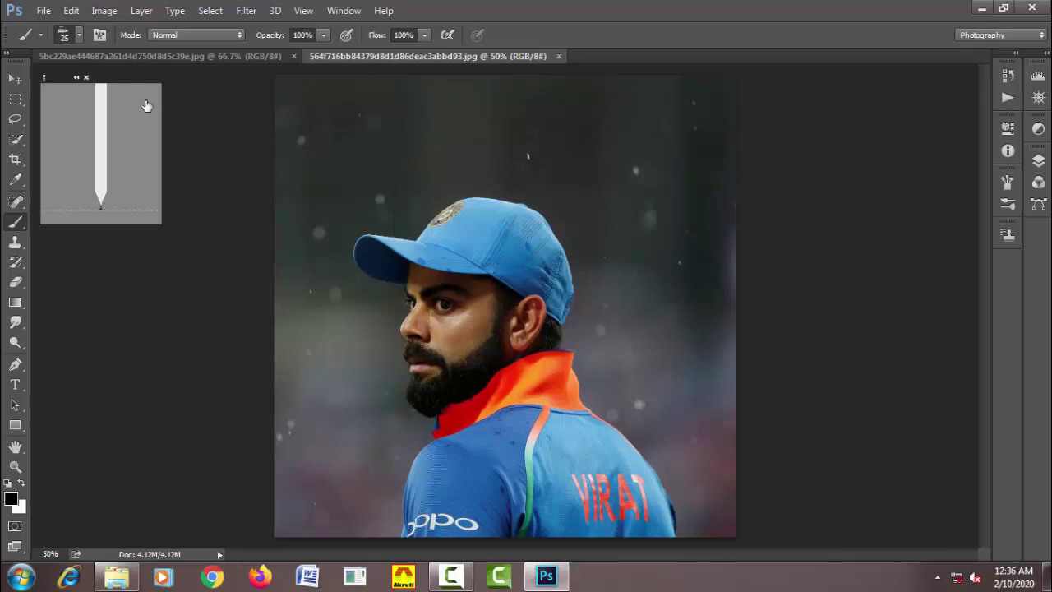
pyautogui.click(15, 79)
pyautogui.click(247, 57)
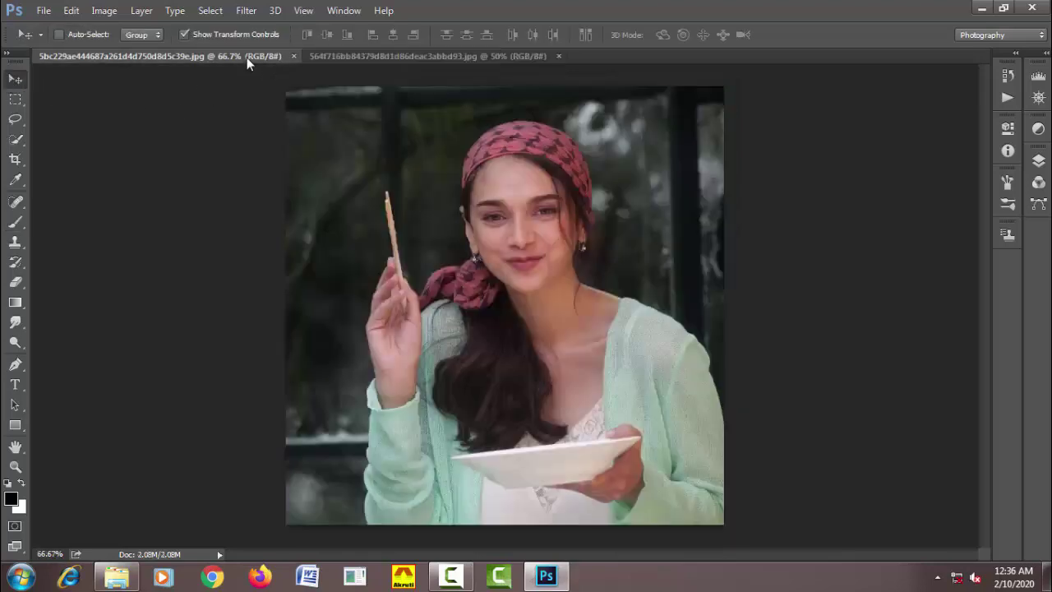
pyautogui.click(116, 576)
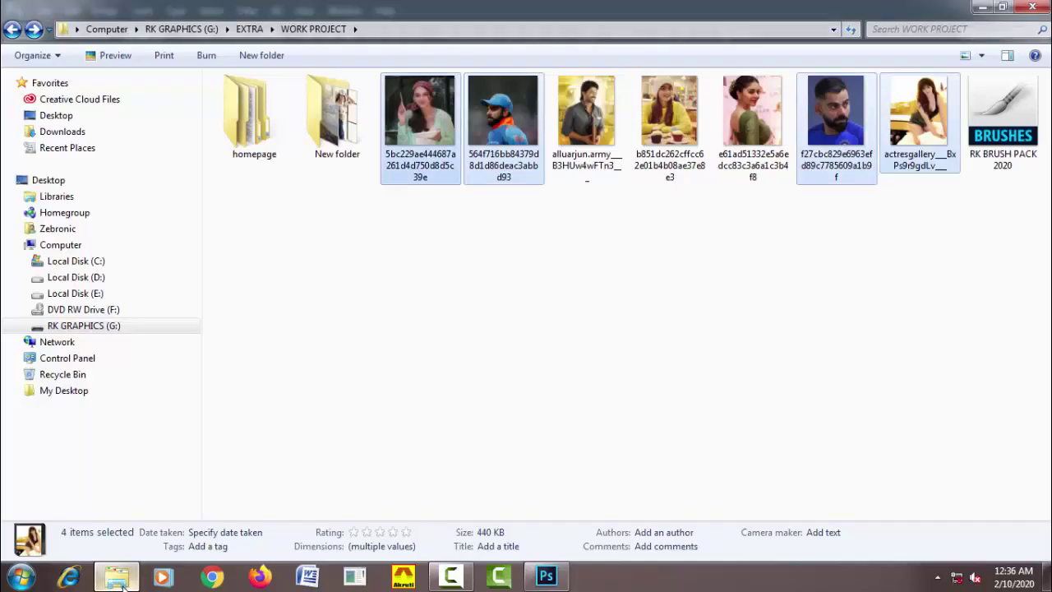
pyautogui.click(822, 295)
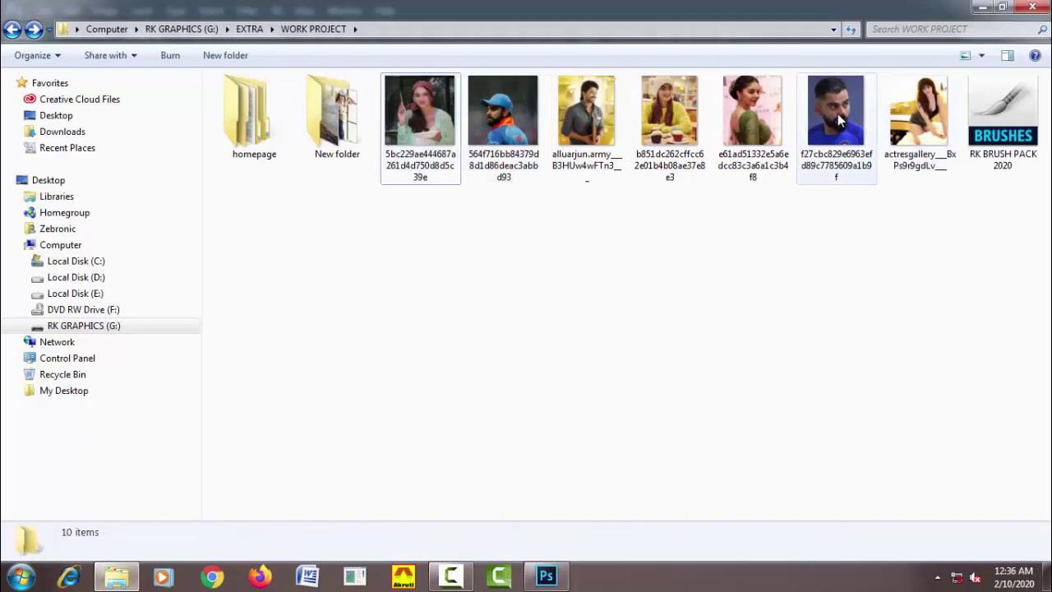
pyautogui.moveTo(837, 115)
pyautogui.mouseDown()
pyautogui.moveTo(555, 491)
pyautogui.moveTo(688, 55)
pyautogui.mouseUp()
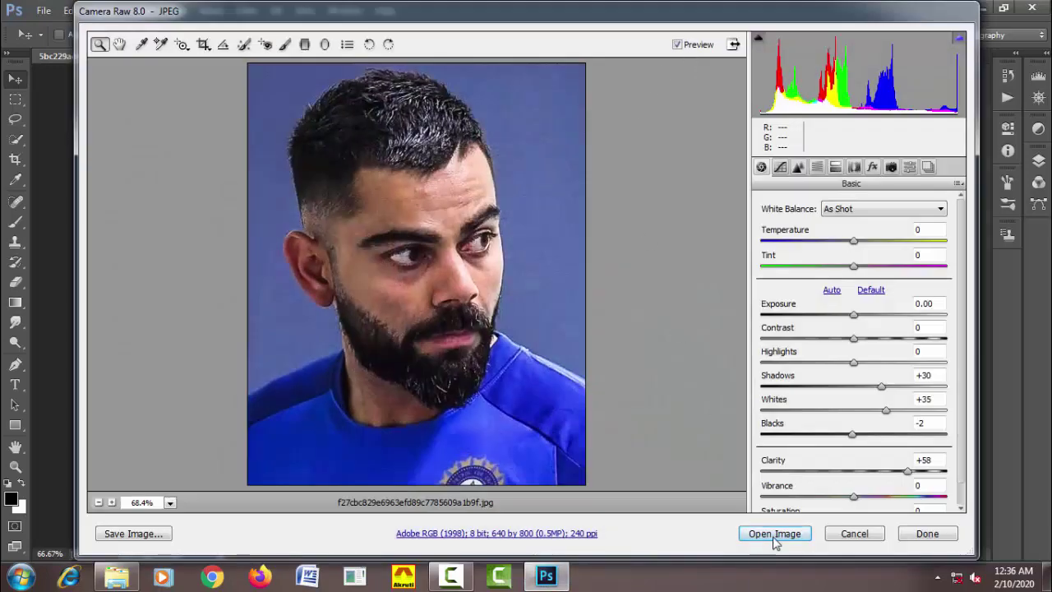
pyautogui.click(774, 535)
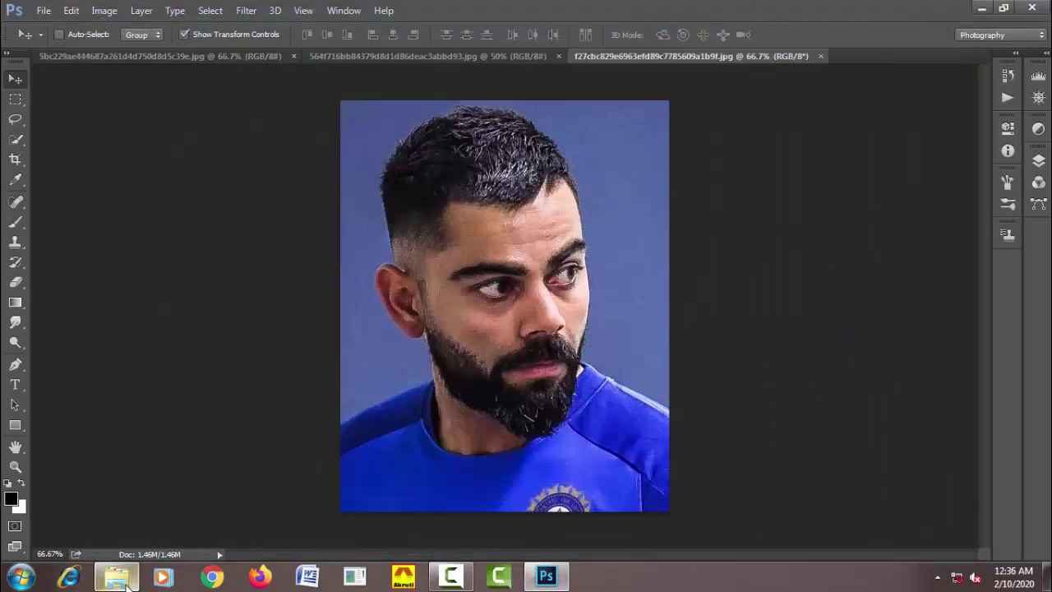
# Drag the woman-on-bed photo into Photoshop and dismiss the resulting error.
pyautogui.click(116, 576)
pyautogui.moveTo(919, 111); pyautogui.dragTo(745, 379)
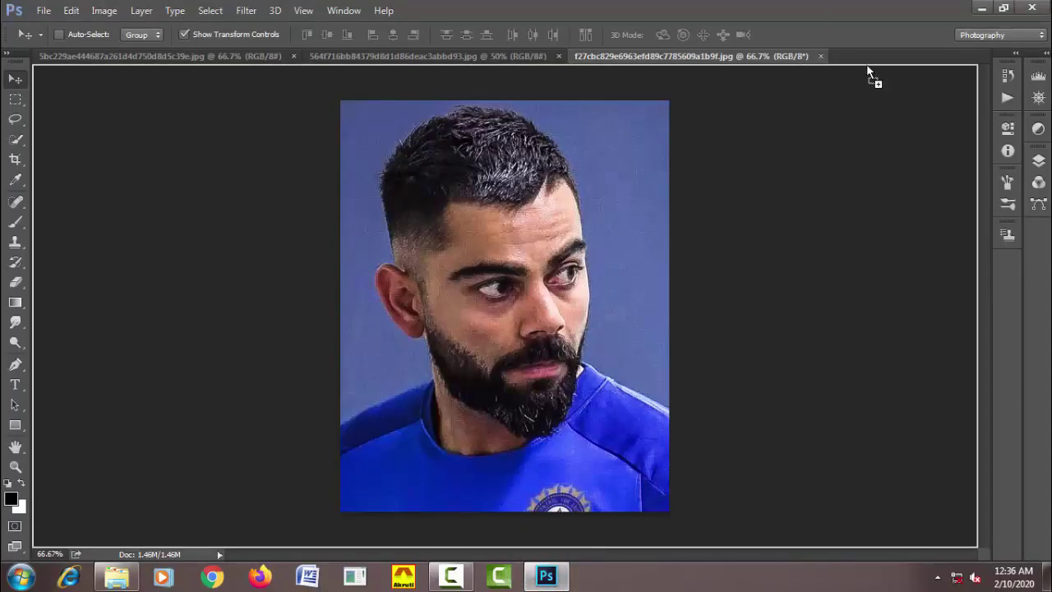
pyautogui.moveTo(744, 374); pyautogui.dragTo(871, 53)
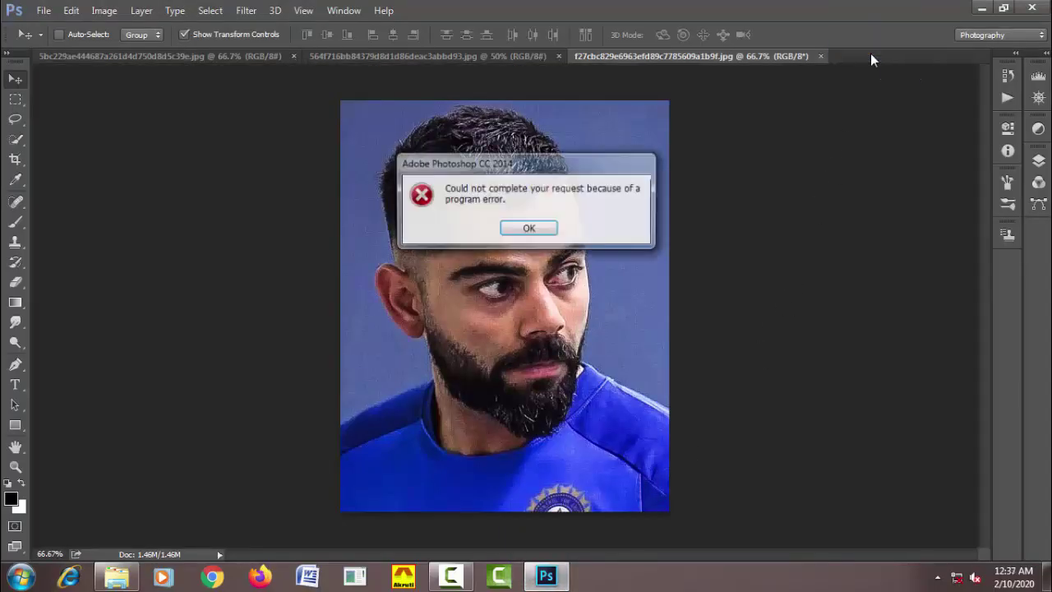
pyautogui.click(529, 228)
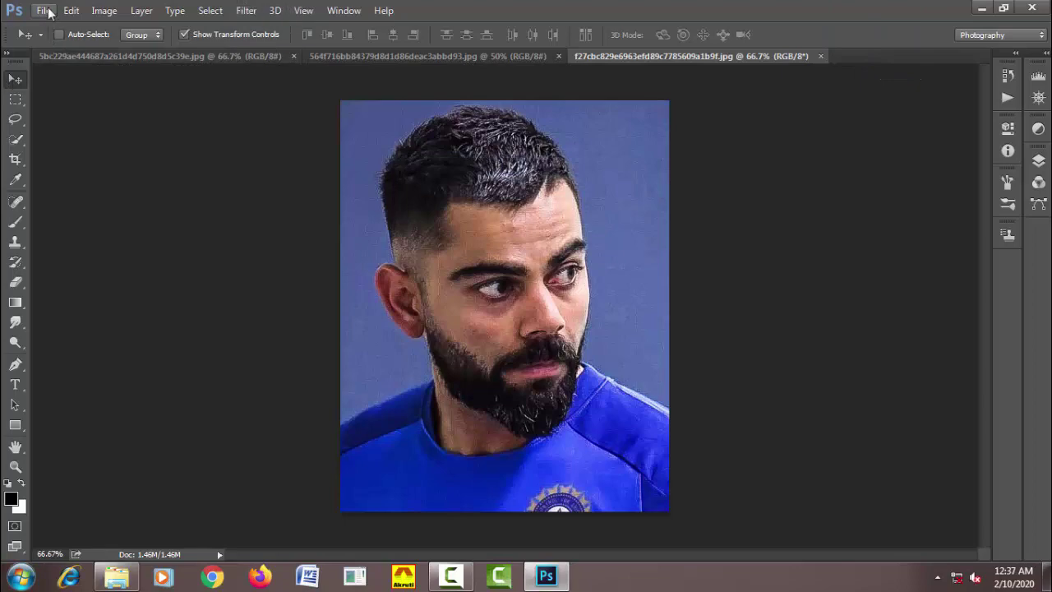
# Create a new blank document sized to match the close-up photo.
pyautogui.click(42, 10)
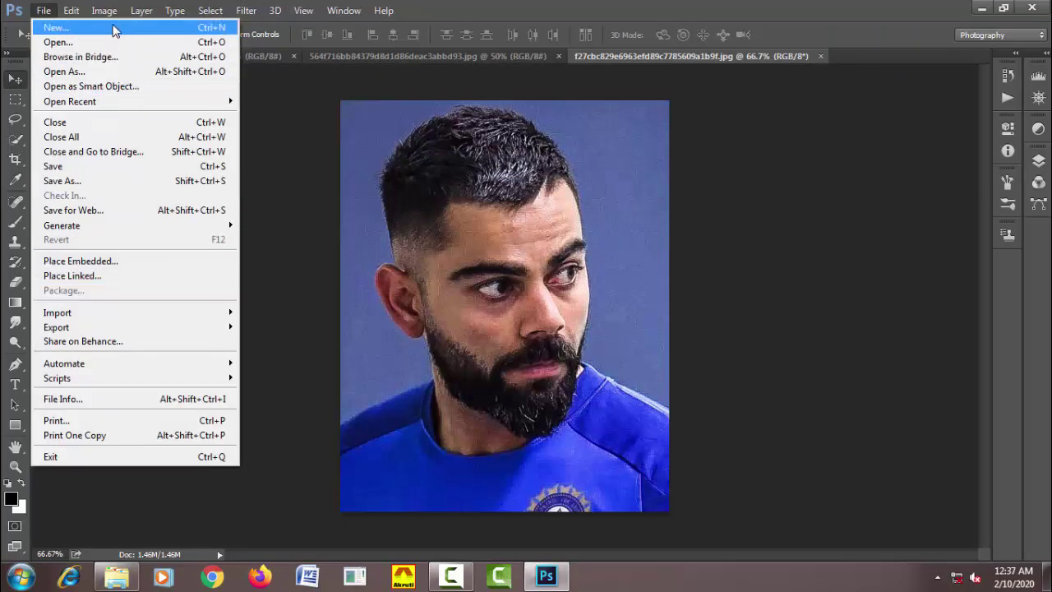
pyautogui.click(82, 27)
pyautogui.click(488, 137)
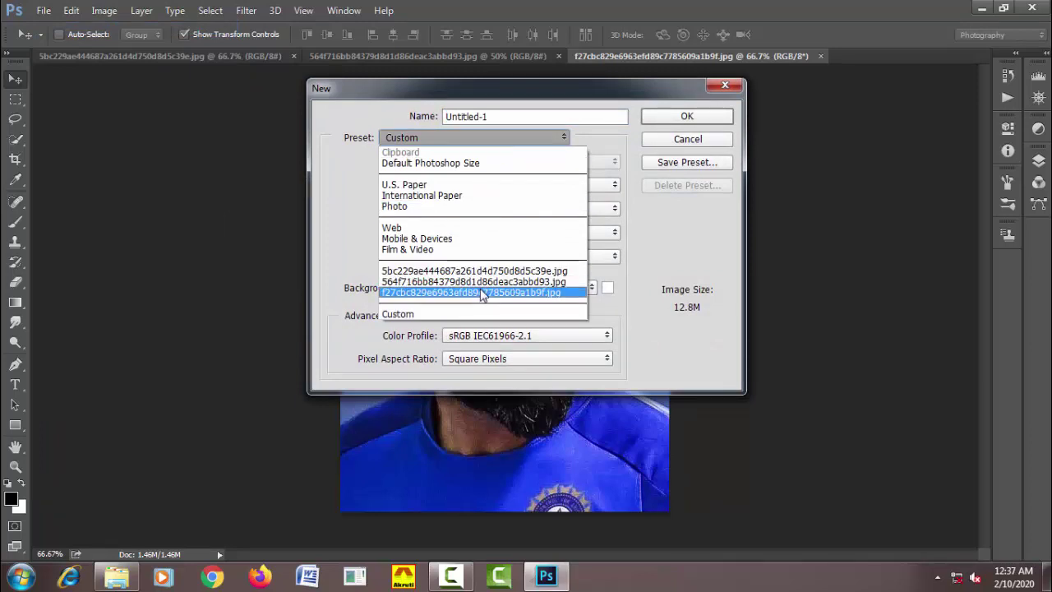
pyautogui.click(483, 293)
pyautogui.click(670, 118)
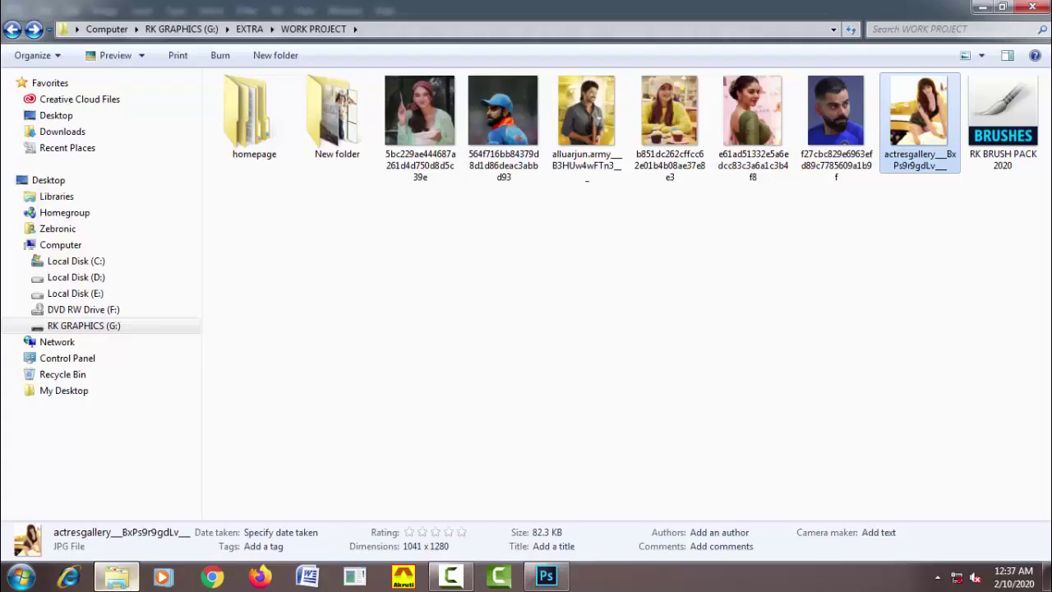
# Paste the copied woman-on-bed photo into Untitled-1, shift it left, then show the headscarf photo.
pyautogui.click(116, 575)
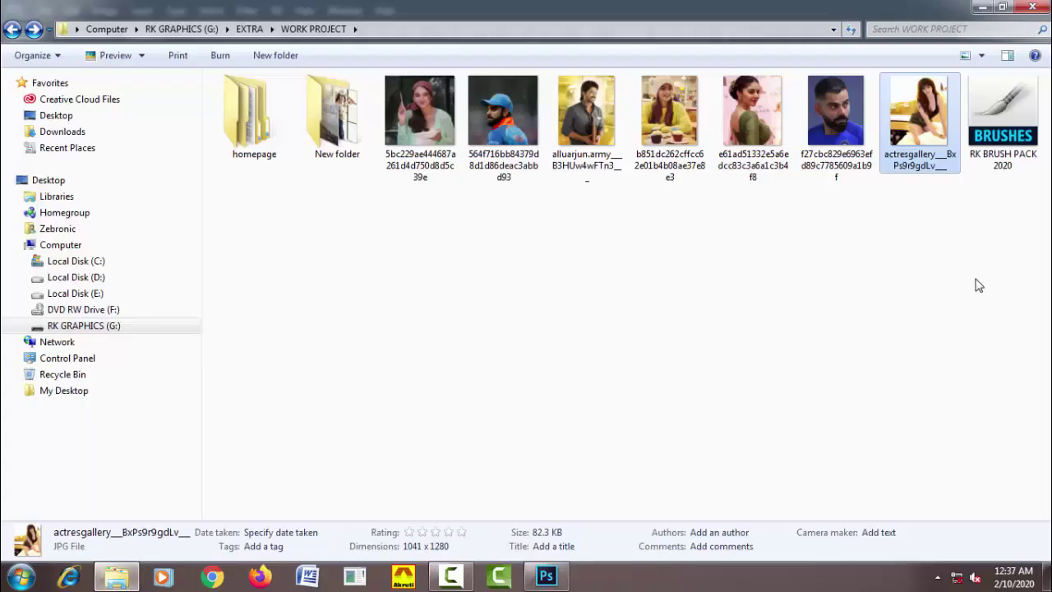
pyautogui.doubleClick(929, 113)
pyautogui.rightClick(524, 159)
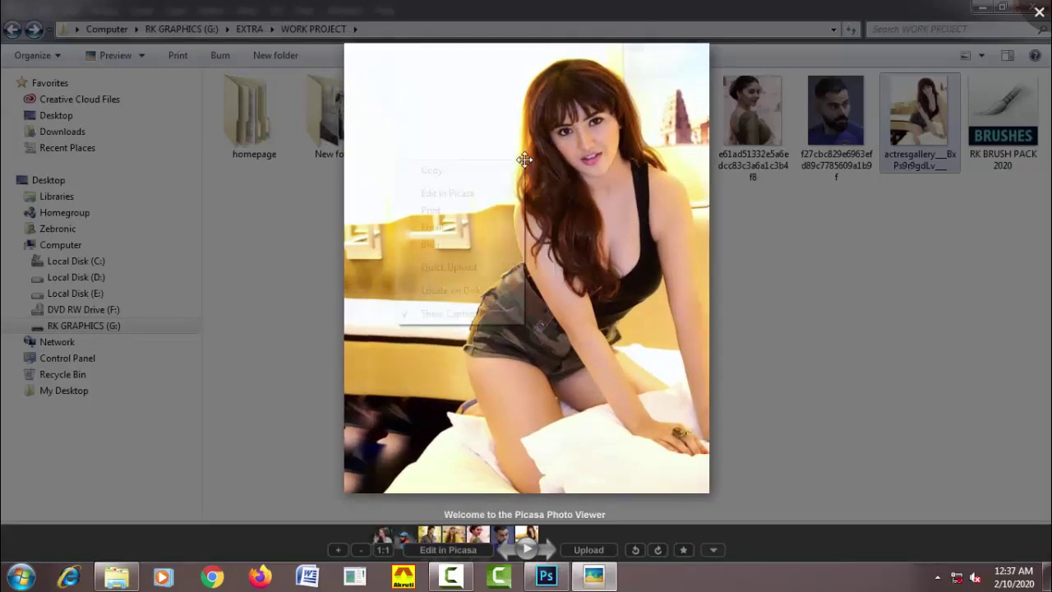
pyautogui.rightClick(505, 170)
pyautogui.click(490, 183)
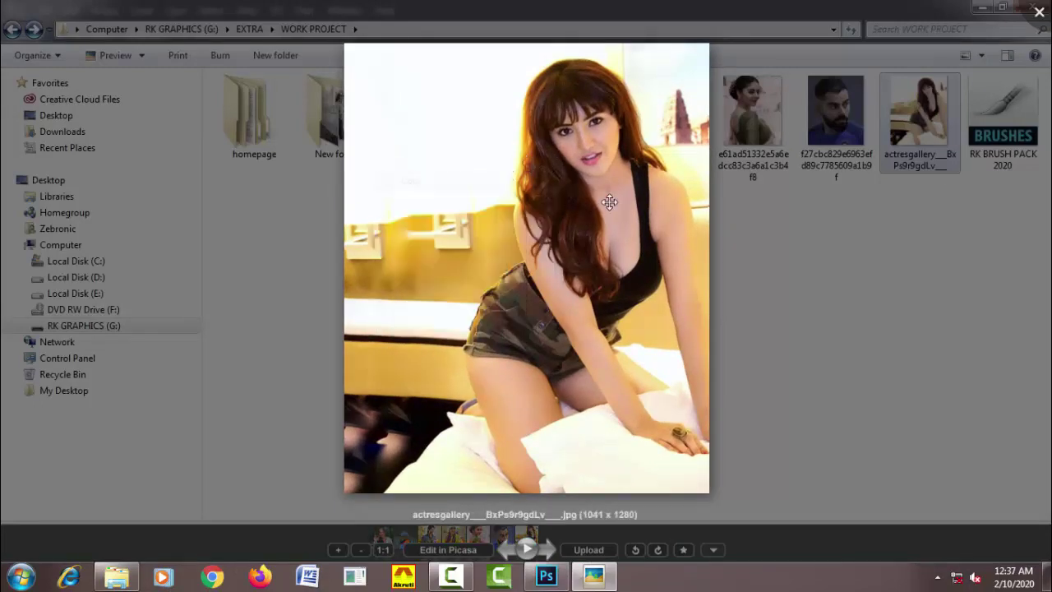
pyautogui.click(1040, 11)
pyautogui.click(982, 7)
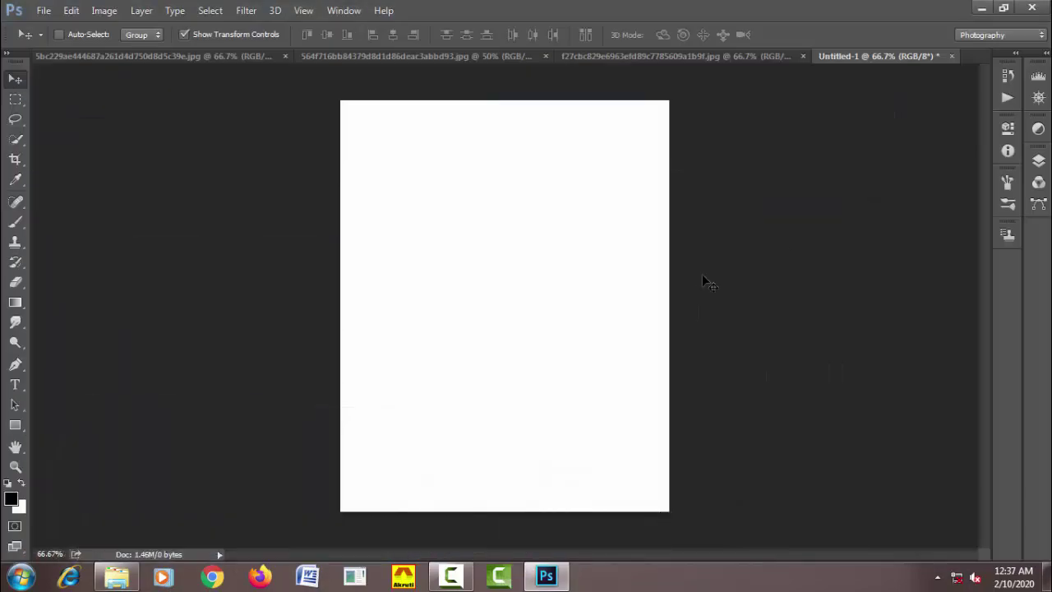
pyautogui.hotkey('ctrl', 'v')
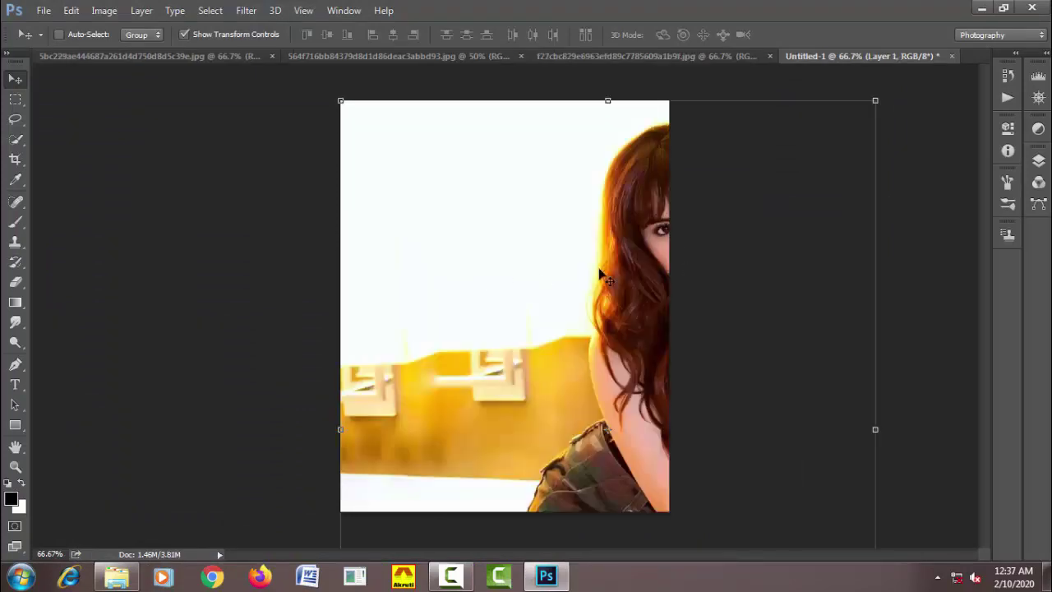
pyautogui.moveTo(610, 215); pyautogui.dragTo(474, 216)
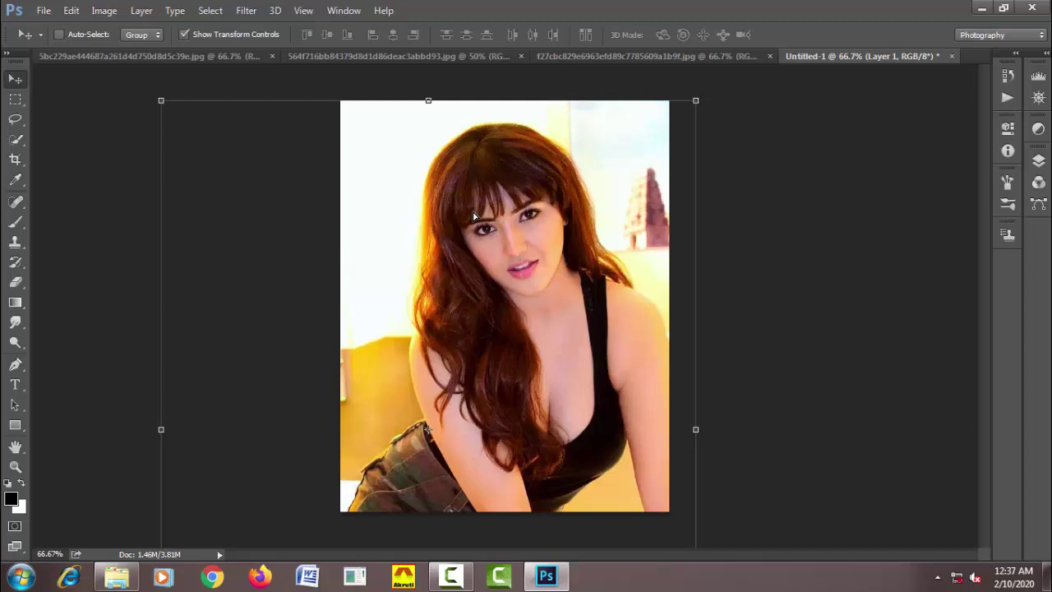
pyautogui.click(203, 56)
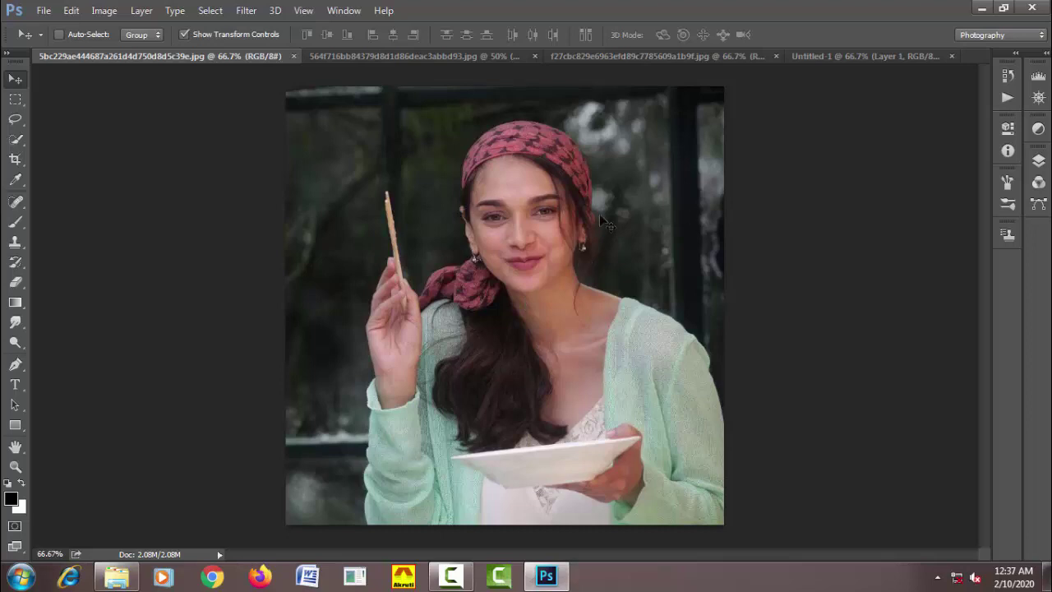
# Show the Layers panel, duplicate the Background layer and apply Auto Tone.
pyautogui.click(1038, 162)
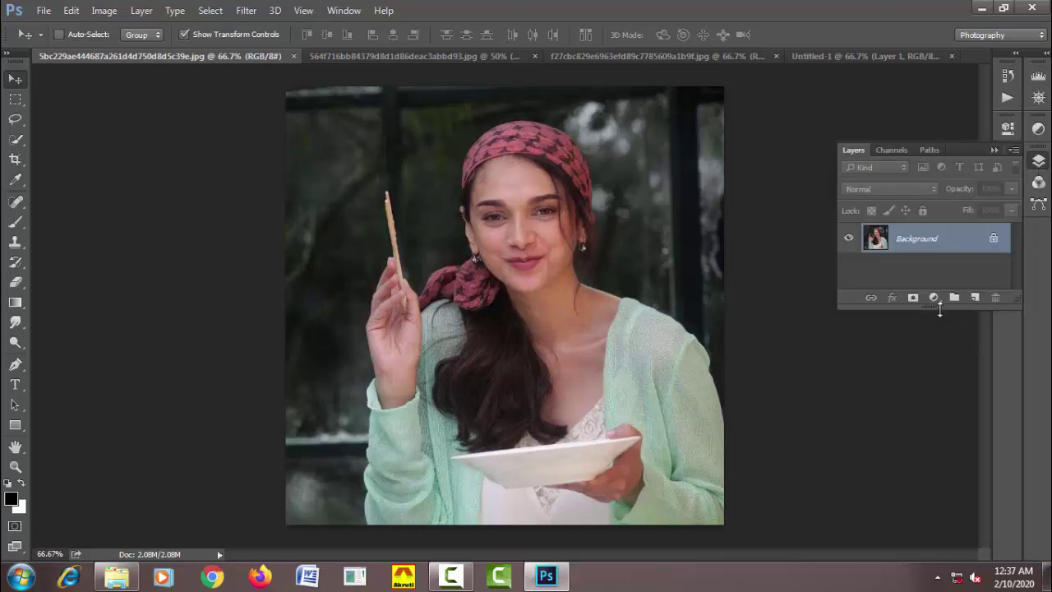
pyautogui.moveTo(940, 307); pyautogui.dragTo(949, 524)
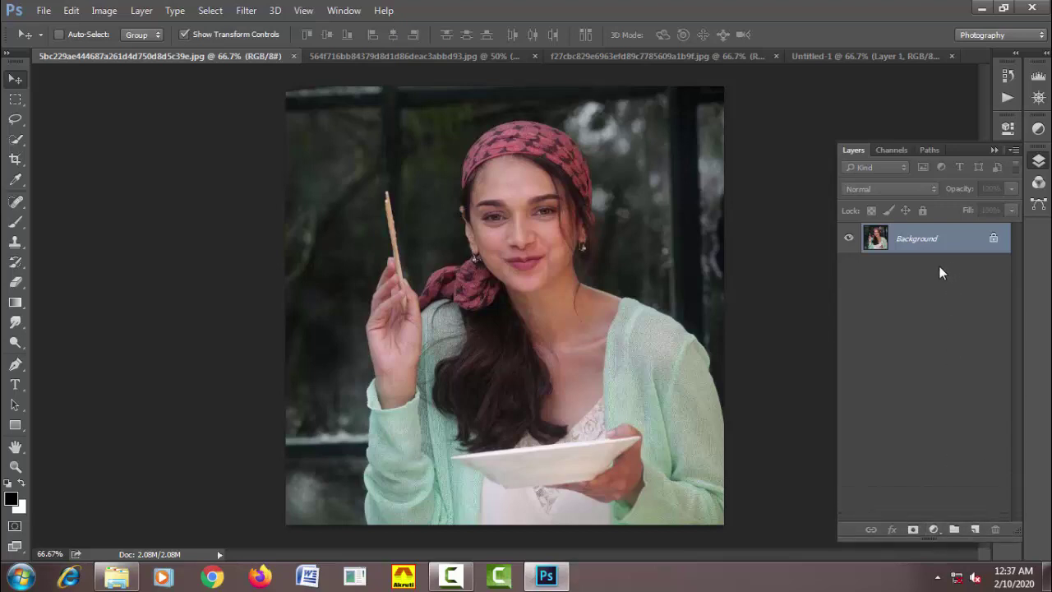
pyautogui.moveTo(933, 246); pyautogui.dragTo(975, 529)
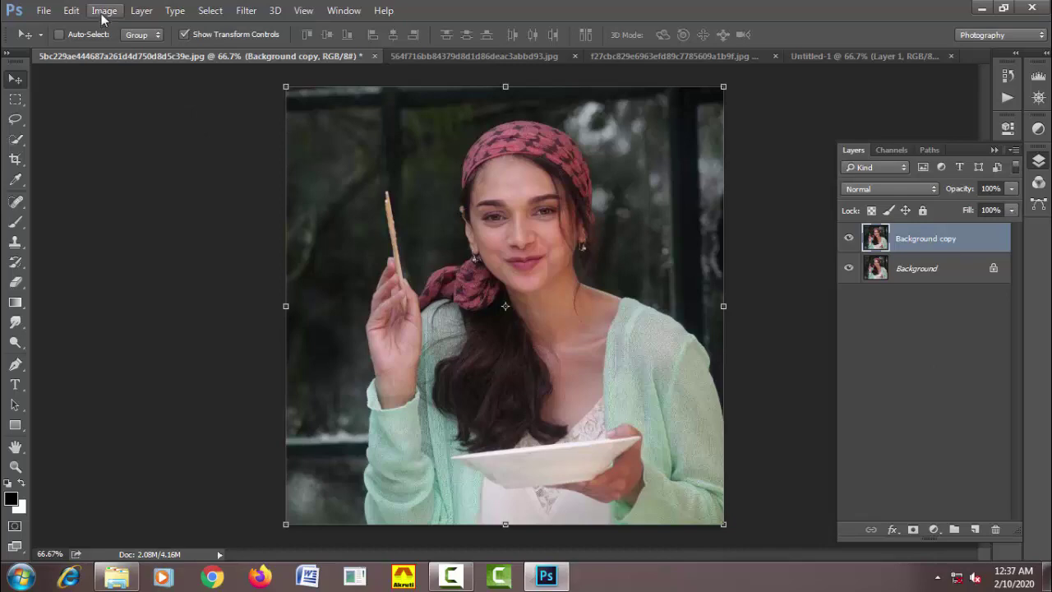
pyautogui.click(72, 10)
pyautogui.click(581, 6)
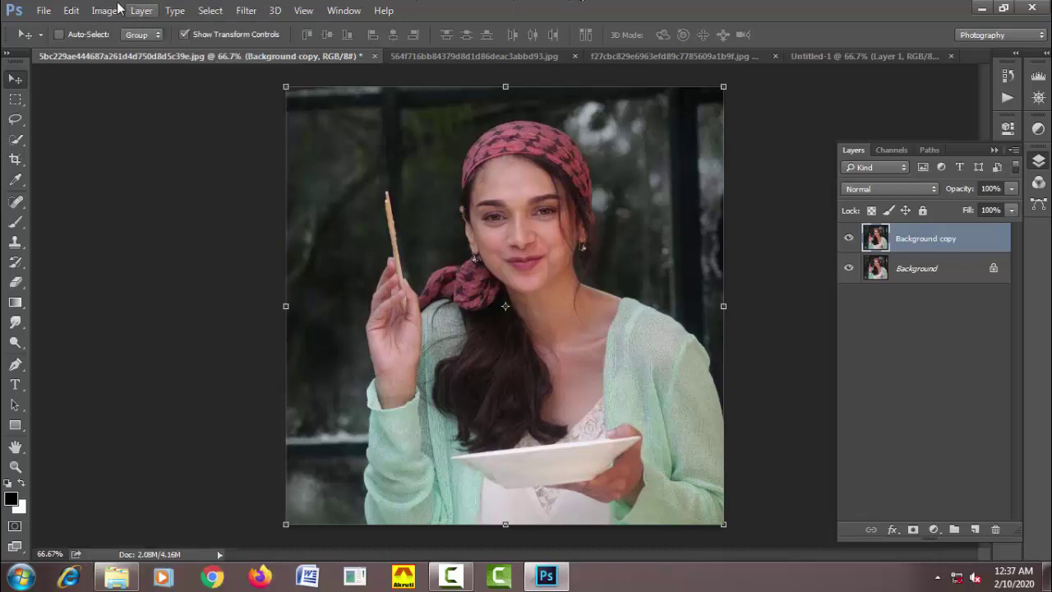
pyautogui.click(103, 10)
pyautogui.click(113, 75)
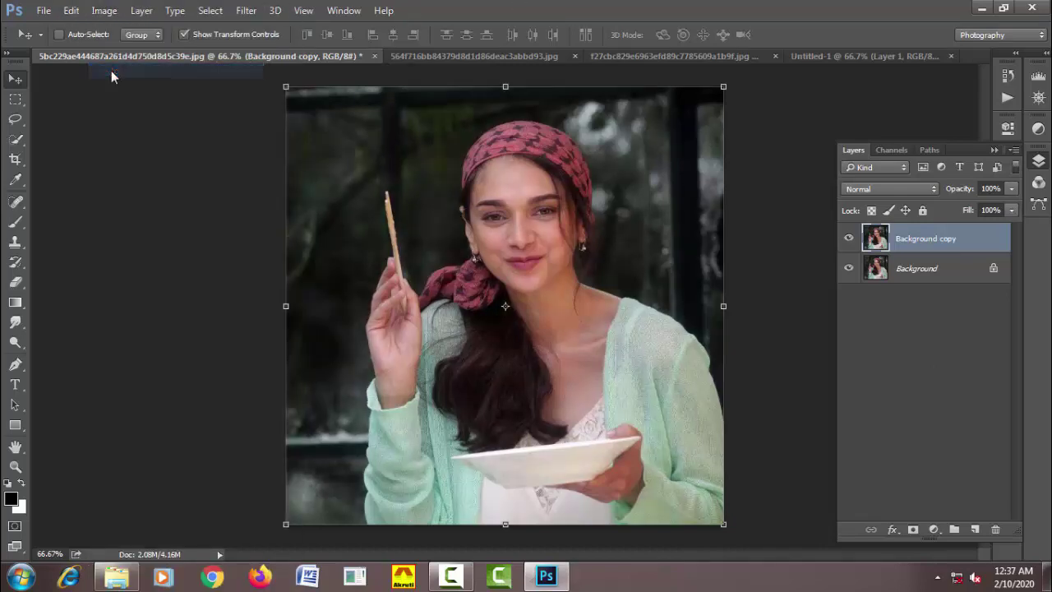
# Apply HDR Toning, accepting the flatten, with saturation lowered to +6.
pyautogui.click(106, 15)
pyautogui.moveTo(125, 49)
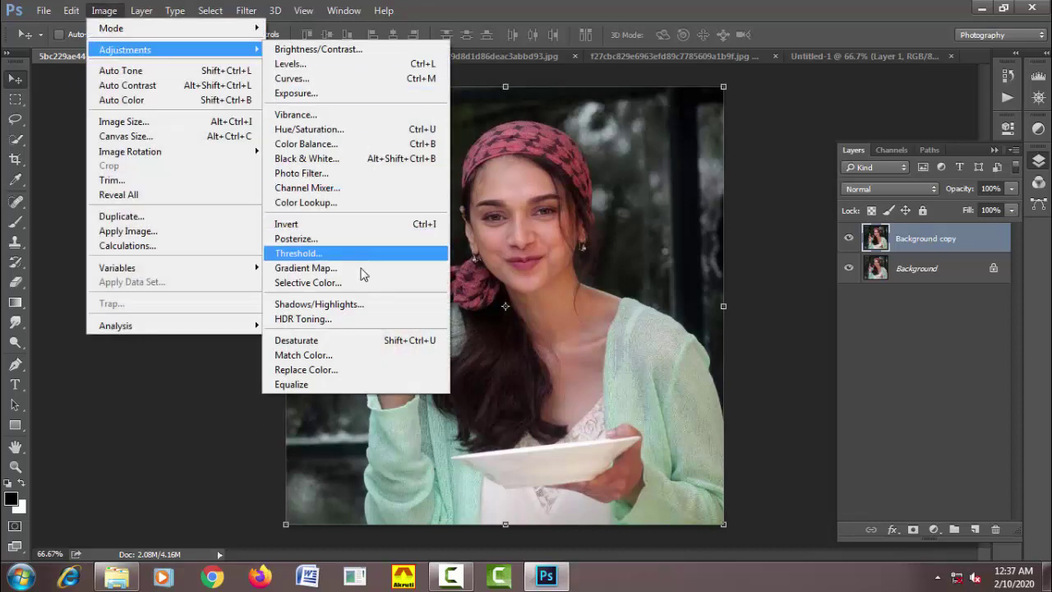
pyautogui.click(366, 323)
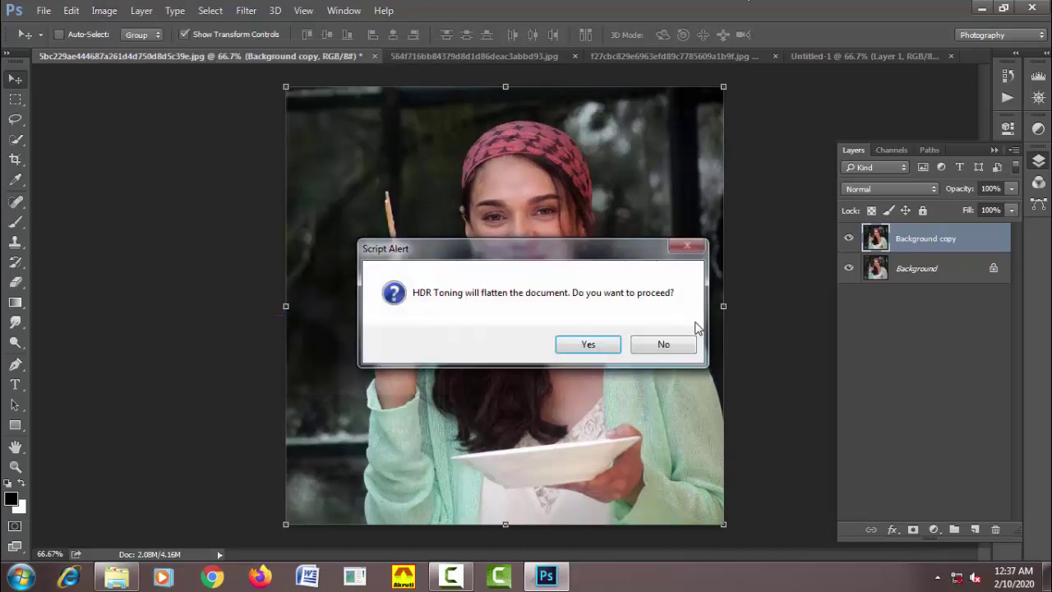
pyautogui.click(604, 350)
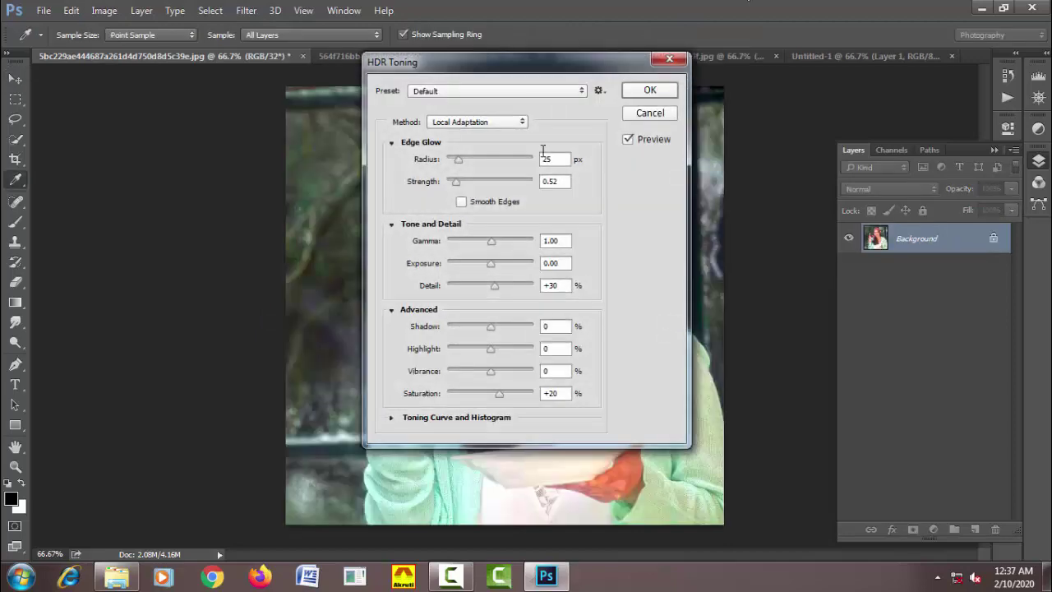
pyautogui.moveTo(434, 68)
pyautogui.mouseDown()
pyautogui.moveTo(736, 111)
pyautogui.moveTo(704, 105)
pyautogui.mouseUp()
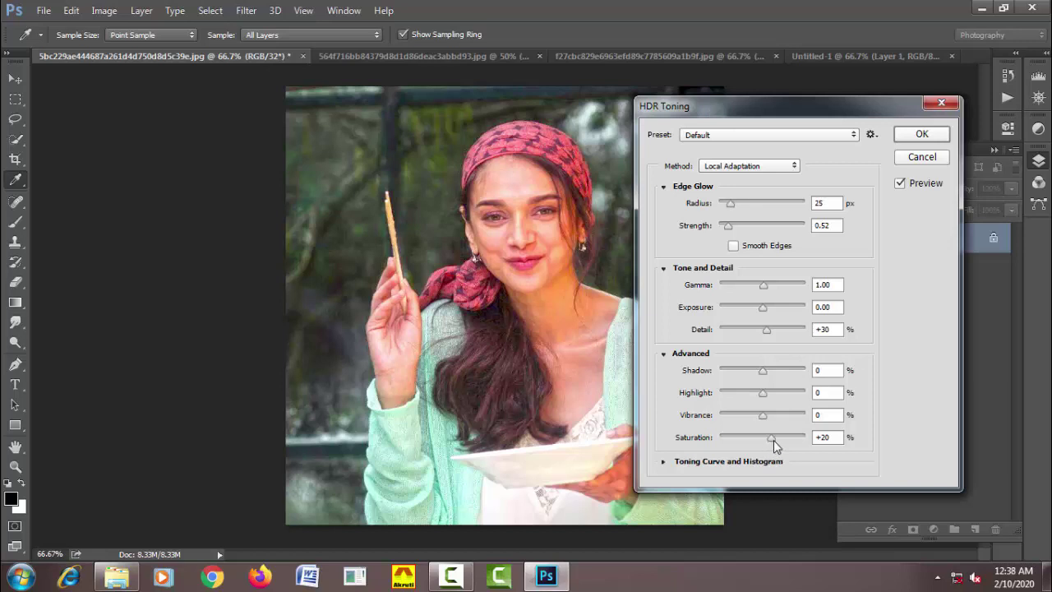
pyautogui.moveTo(770, 439); pyautogui.dragTo(766, 442)
pyautogui.moveTo(766, 442); pyautogui.dragTo(764, 442)
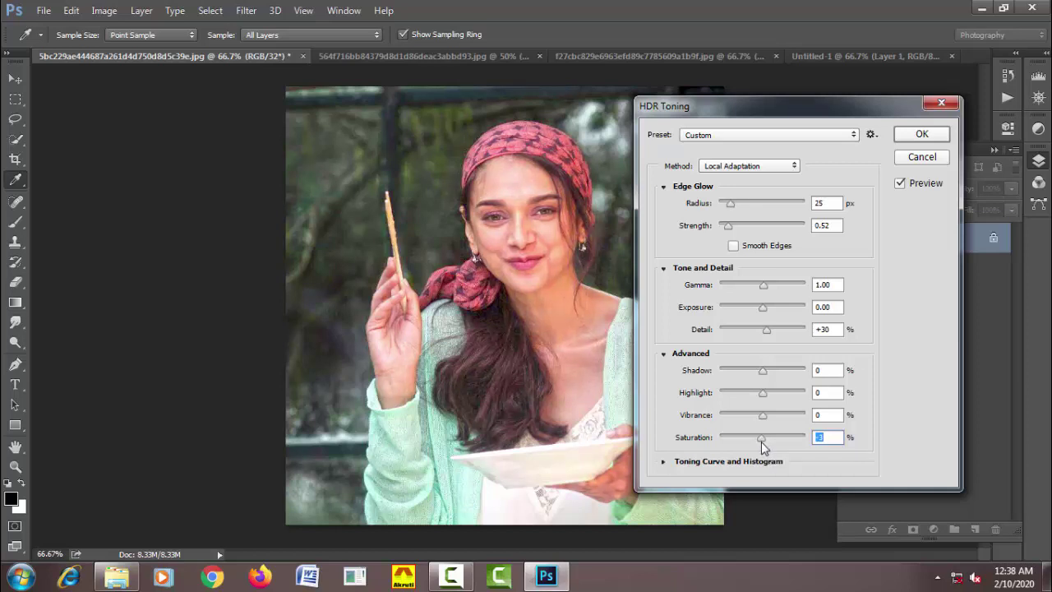
pyautogui.click(908, 139)
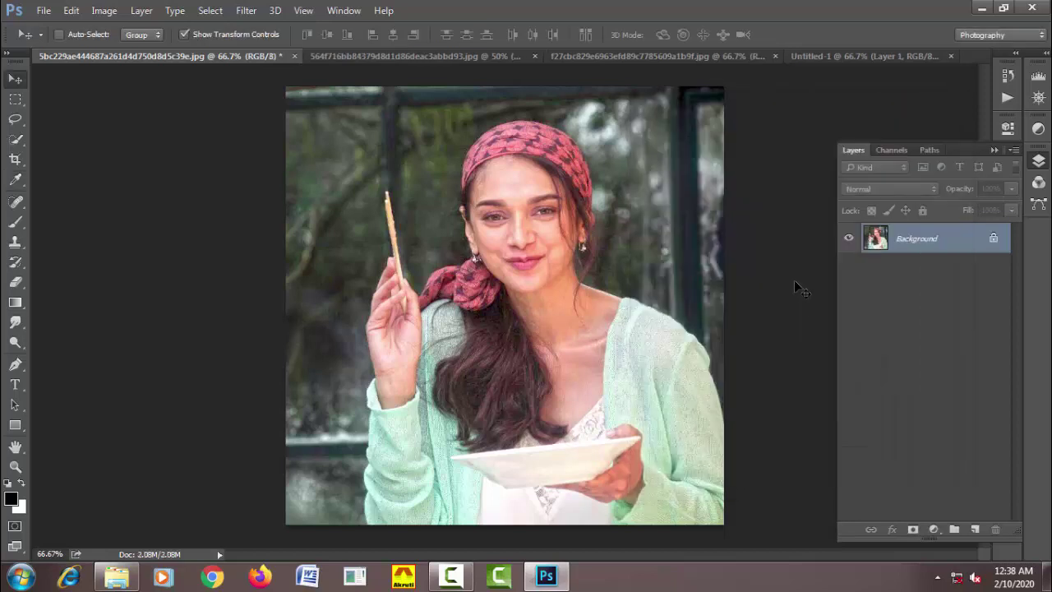
# Smart Sharpen a Background copy at Amount 200, Radius 1.0, then switch to the cricketer portrait.
pyautogui.moveTo(918, 246)
pyautogui.mouseDown()
pyautogui.moveTo(979, 471)
pyautogui.moveTo(974, 526)
pyautogui.mouseUp()
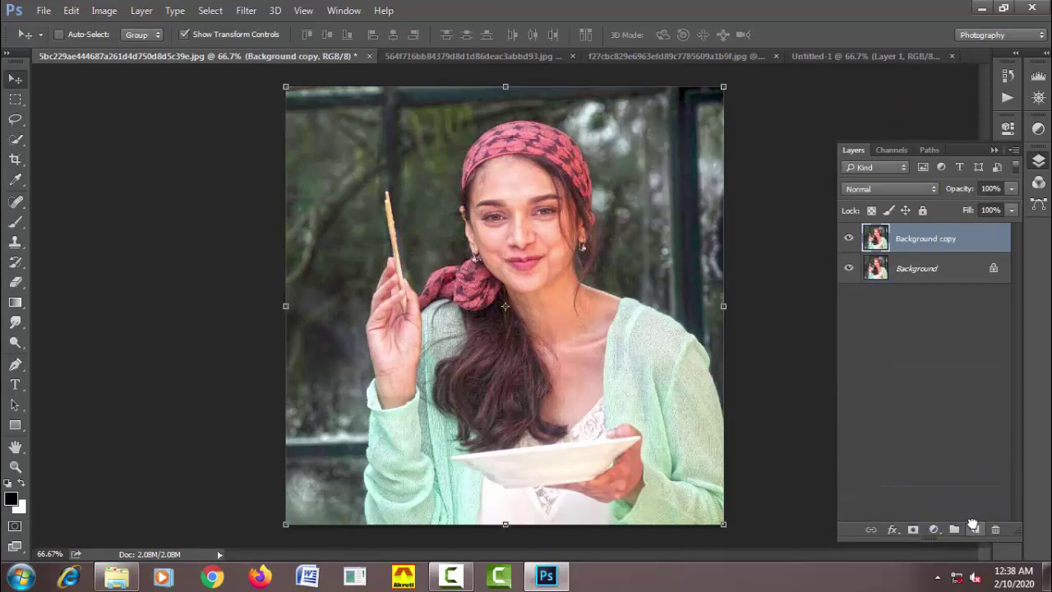
pyautogui.click(246, 10)
pyautogui.moveTo(260, 254)
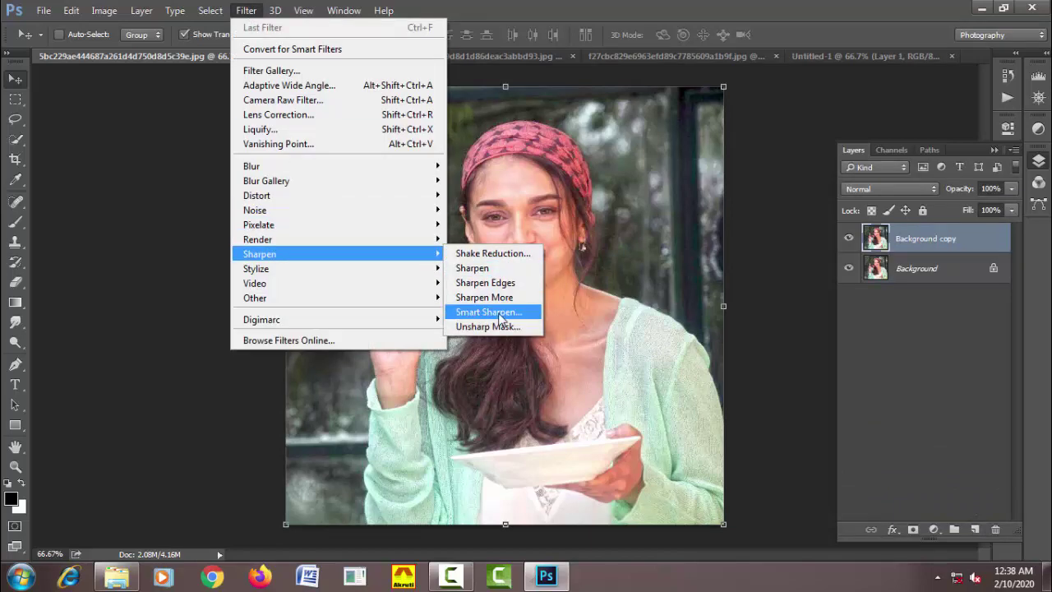
pyautogui.click(498, 312)
pyautogui.moveTo(430, 160); pyautogui.dragTo(438, 232)
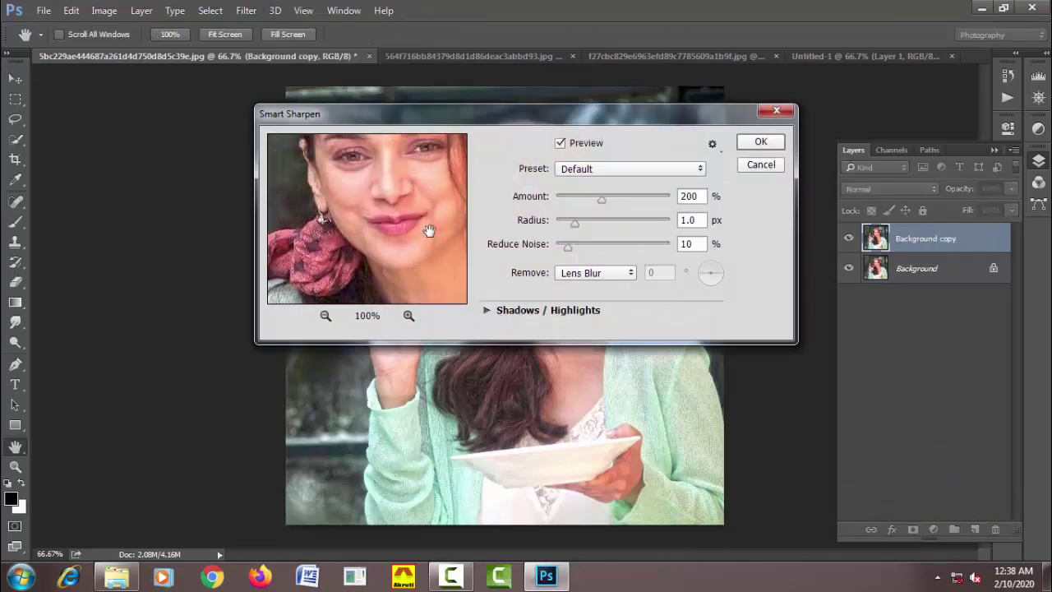
pyautogui.click(757, 143)
pyautogui.press('v')
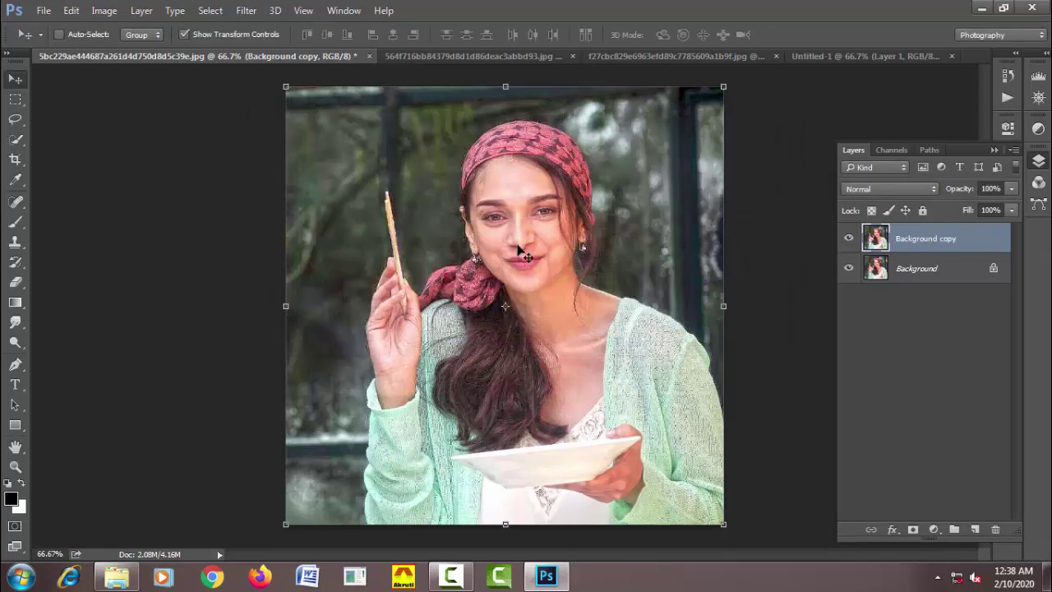
pyautogui.click(427, 58)
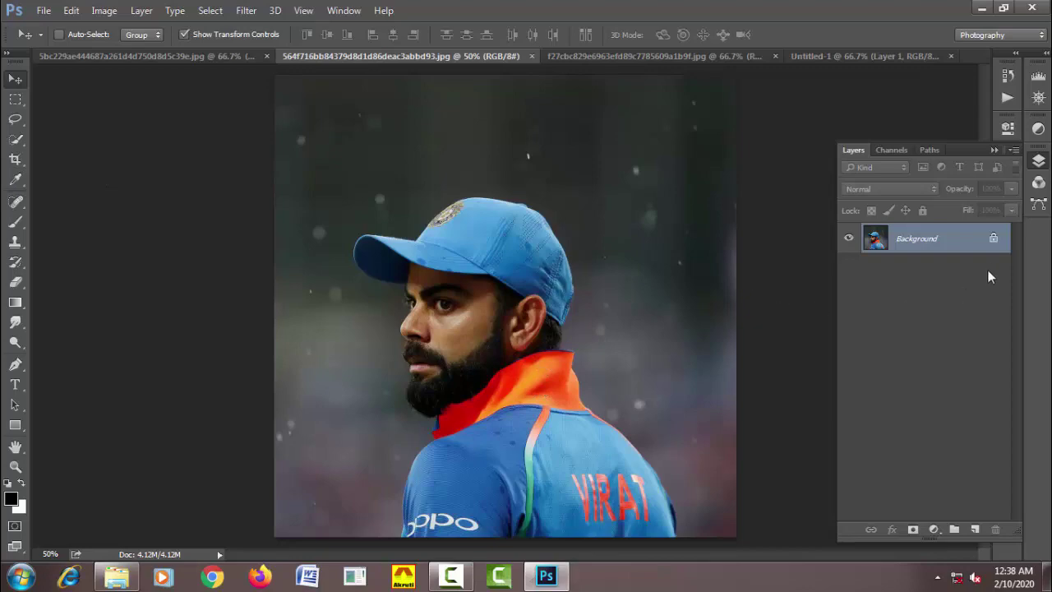
# Convert Background to Layer 0 and scale it up to about 127.5%, shifted left to fill the canvas.
pyautogui.click(993, 238)
pyautogui.doubleClick(961, 238)
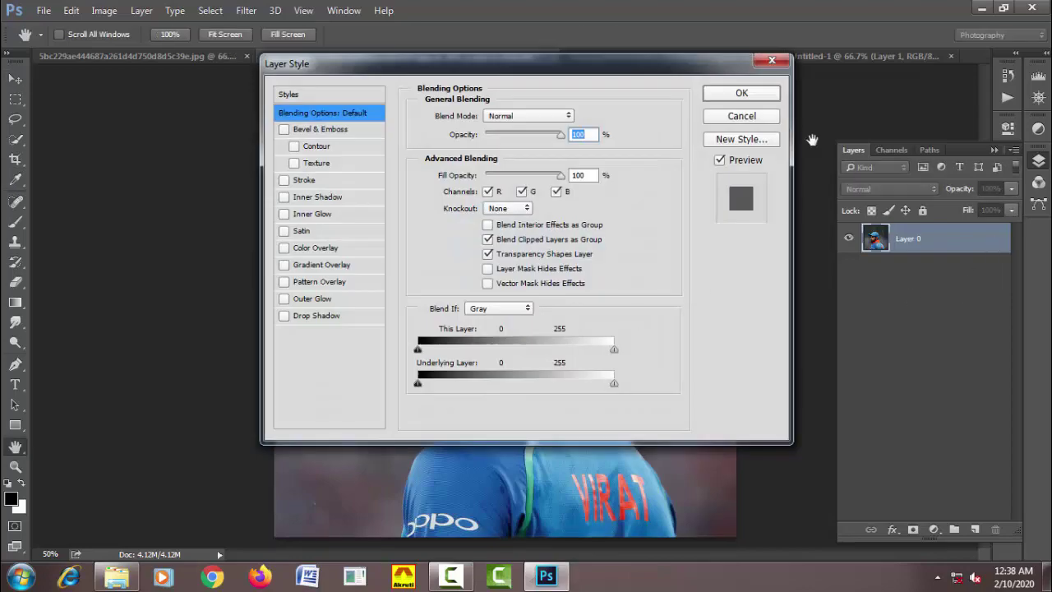
pyautogui.click(765, 118)
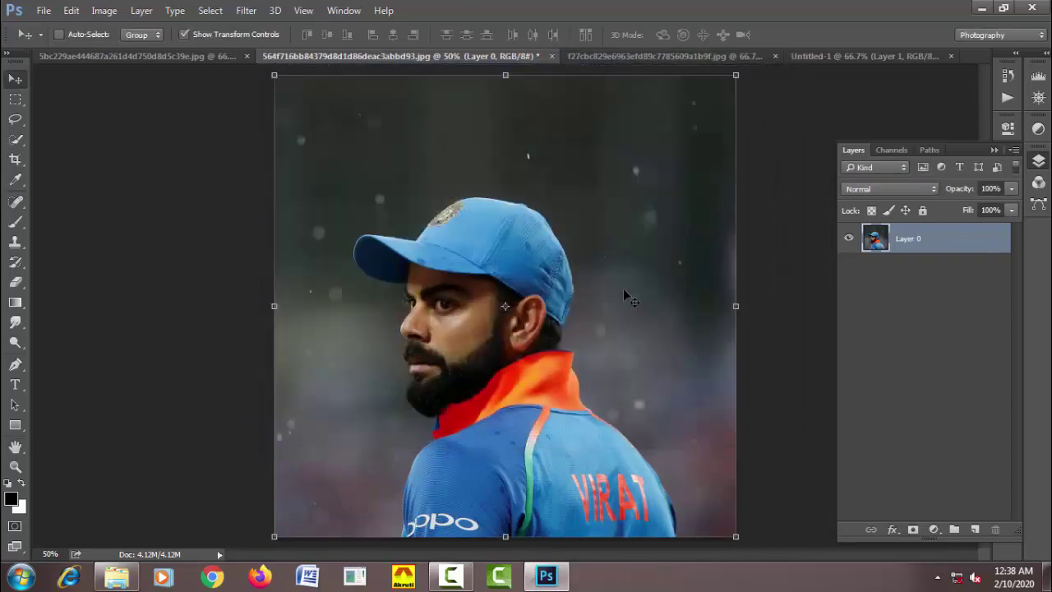
pyautogui.hotkey('ctrl', '-')
pyautogui.hotkey('ctrl', 't')
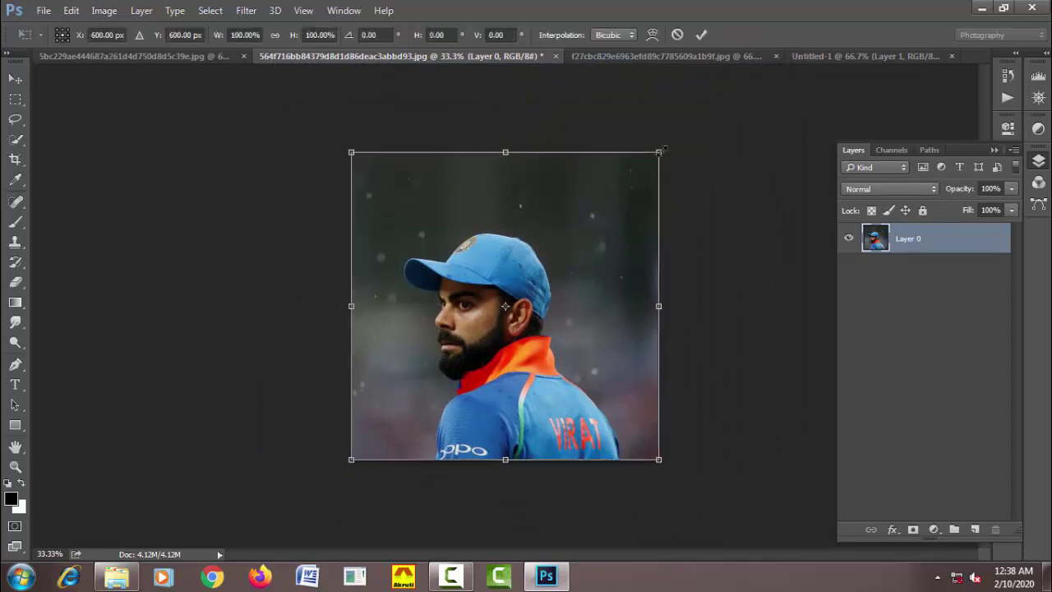
pyautogui.moveTo(659, 154); pyautogui.dragTo(756, 87)
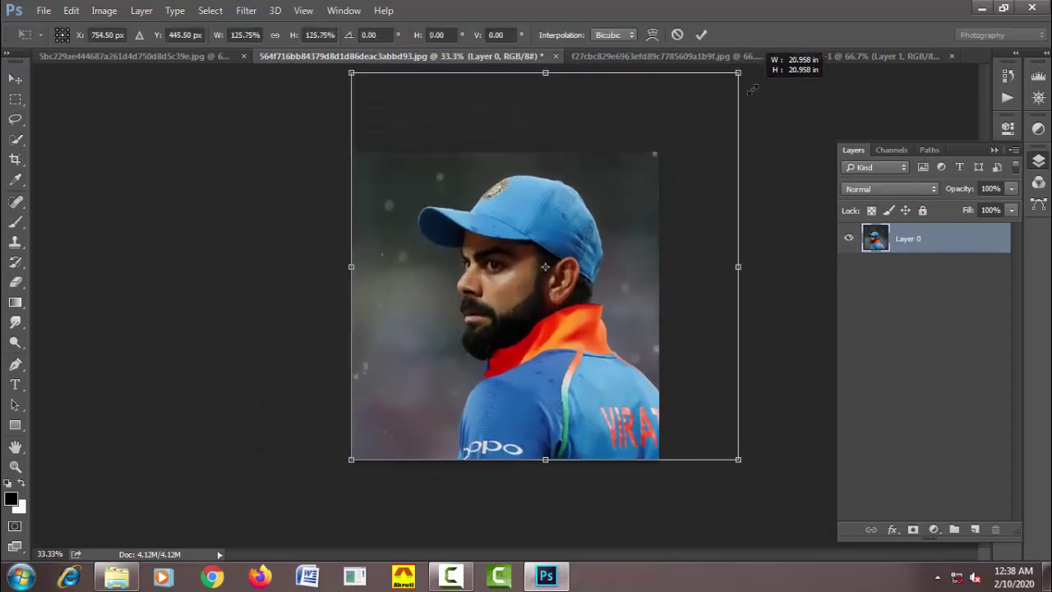
pyautogui.moveTo(618, 265)
pyautogui.mouseDown()
pyautogui.moveTo(582, 269)
pyautogui.moveTo(588, 261)
pyautogui.mouseUp()
pyautogui.press('Return')
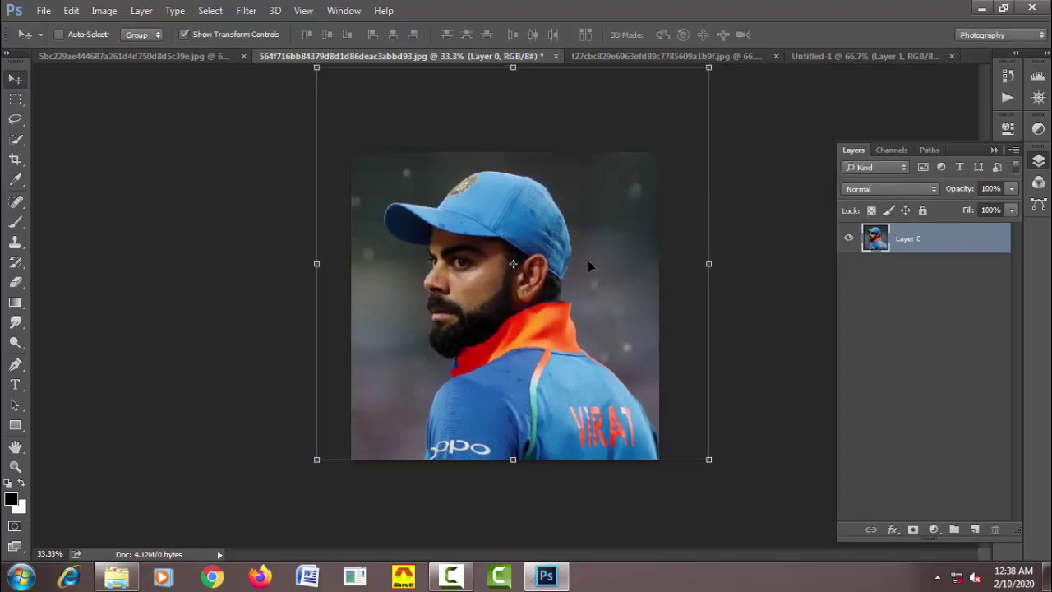
# Lock Layer 0 and duplicate it as Layer 0 copy.
pyautogui.click(922, 211)
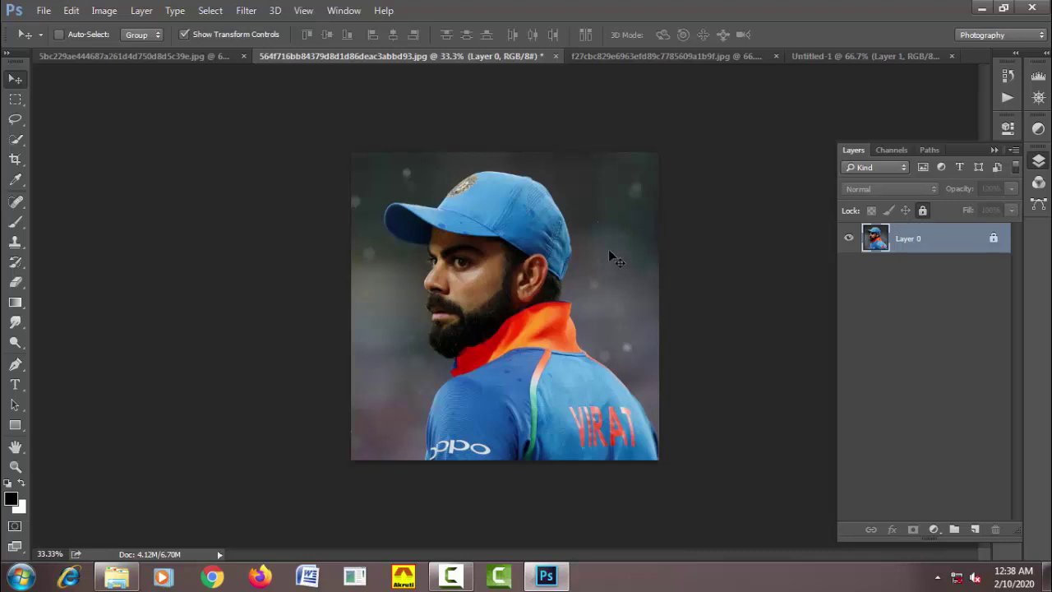
pyautogui.hotkey('ctrl', '+')
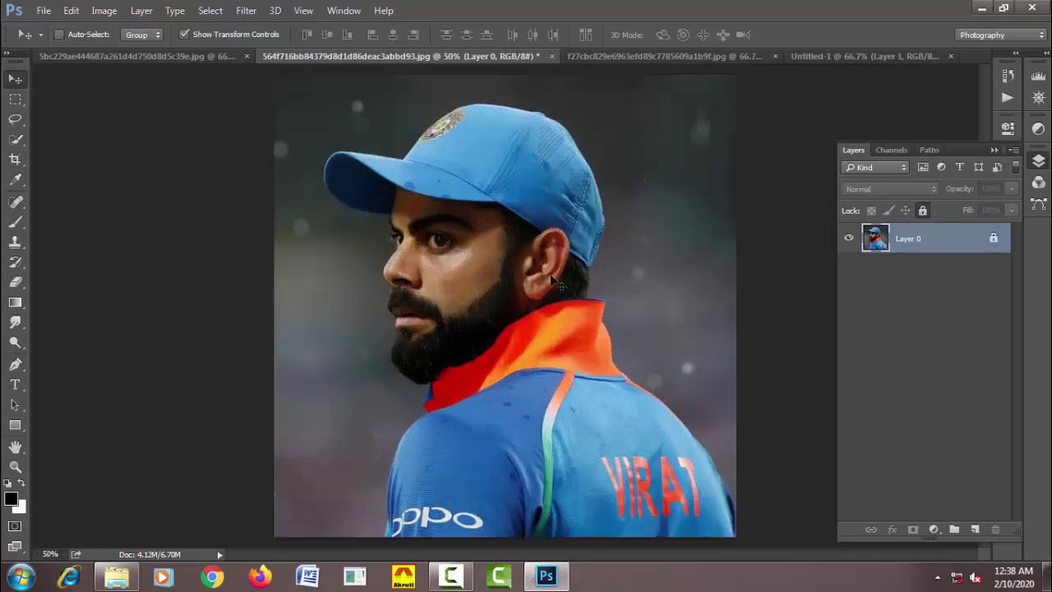
pyautogui.moveTo(916, 244); pyautogui.dragTo(975, 529)
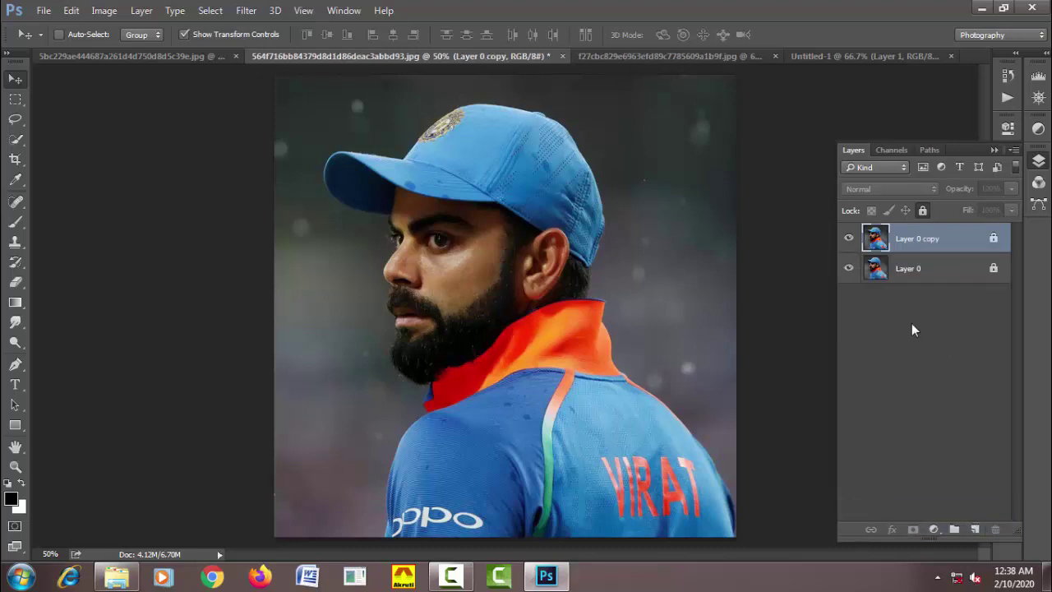
# Apply Smart Sharpen at 200%, 1.0 px to Layer 0 copy.
pyautogui.click(246, 10)
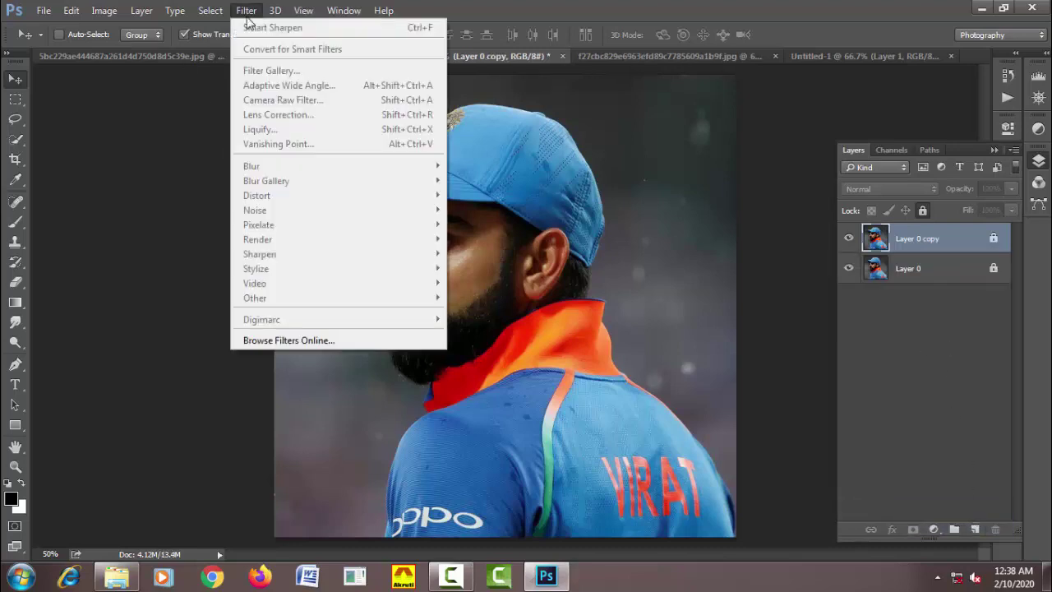
pyautogui.click(932, 232)
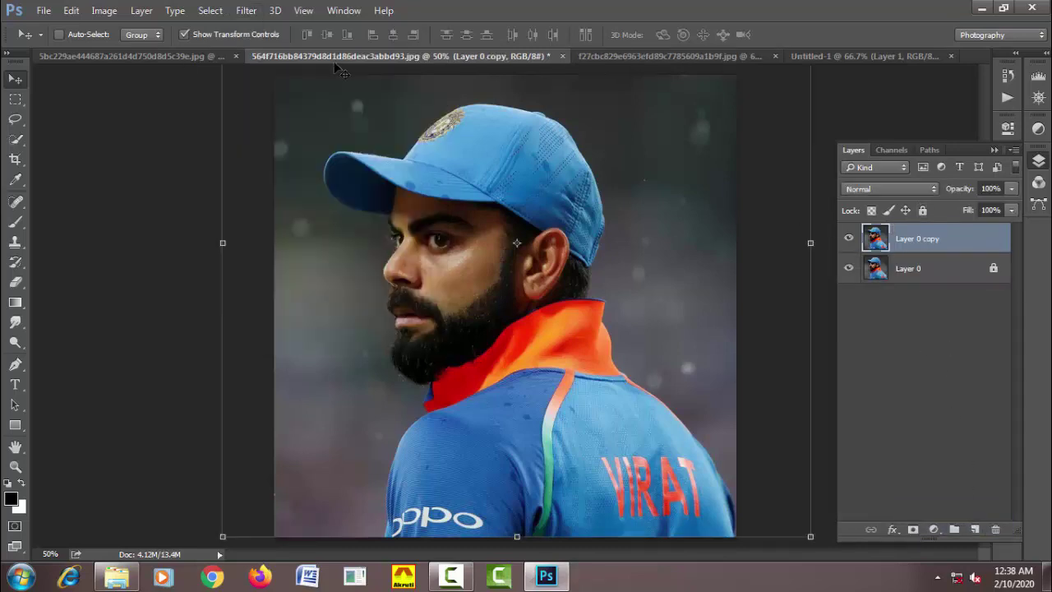
pyautogui.click(246, 9)
pyautogui.moveTo(259, 254)
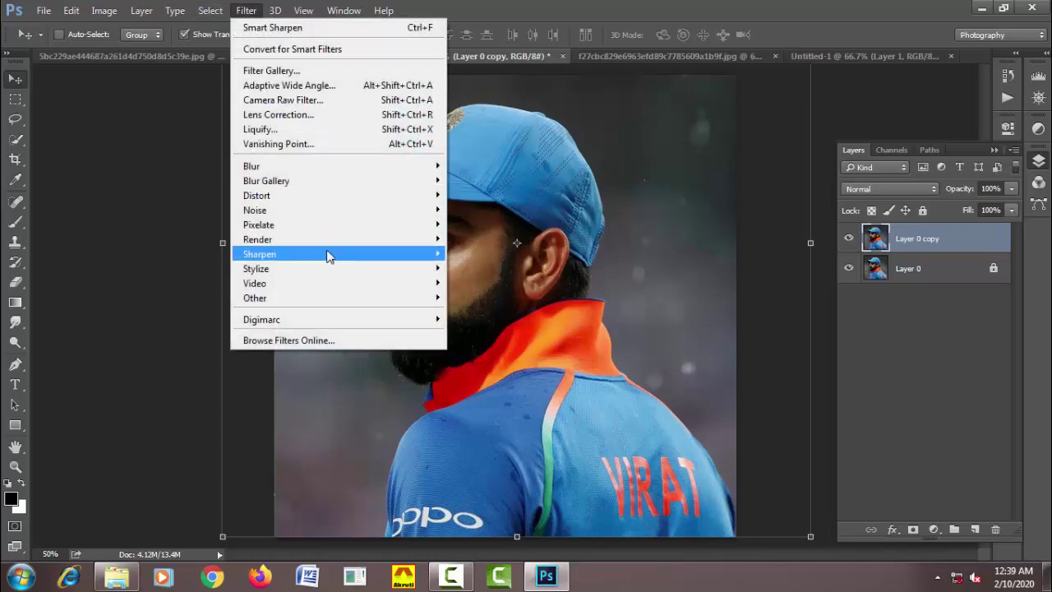
pyautogui.click(489, 311)
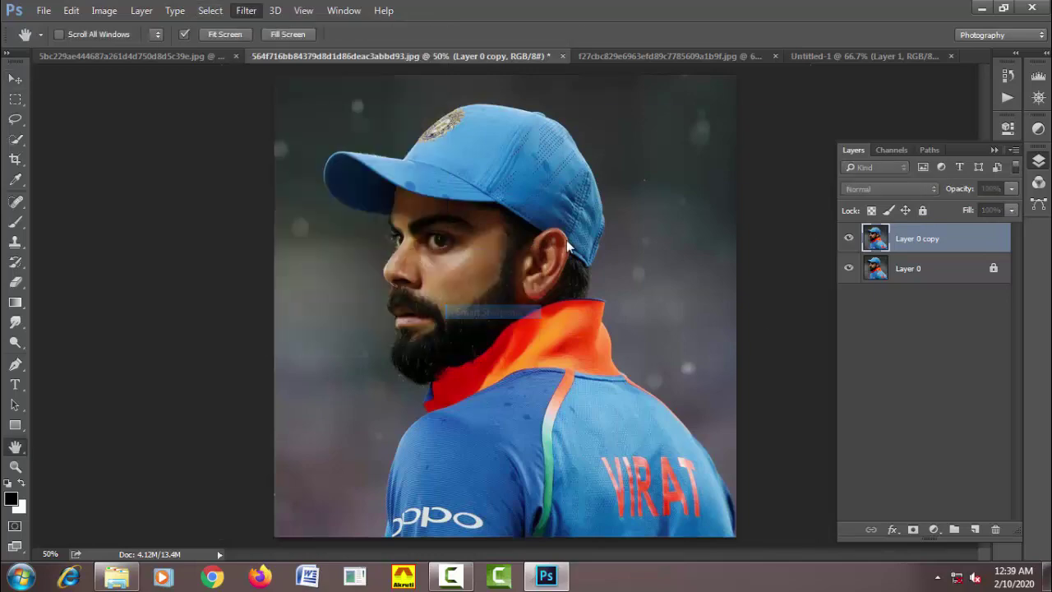
pyautogui.click(326, 316)
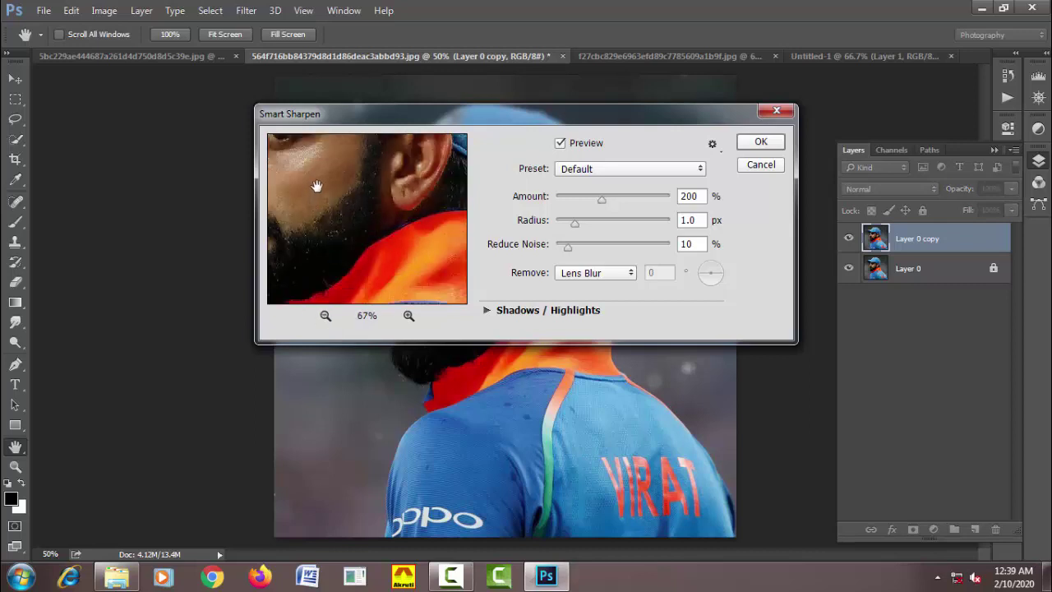
pyautogui.moveTo(317, 183); pyautogui.dragTo(371, 218)
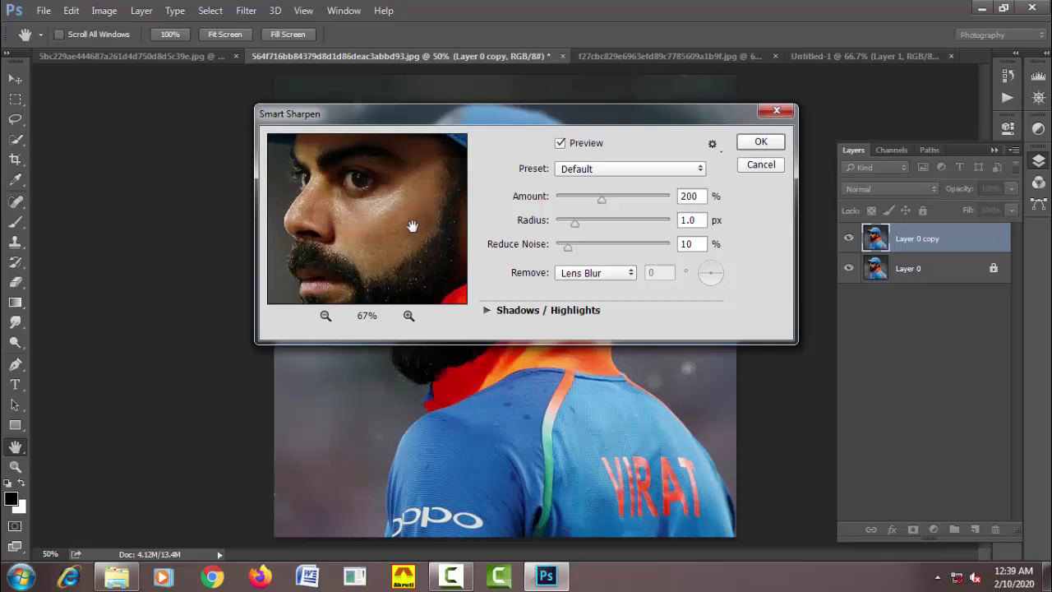
pyautogui.click(760, 141)
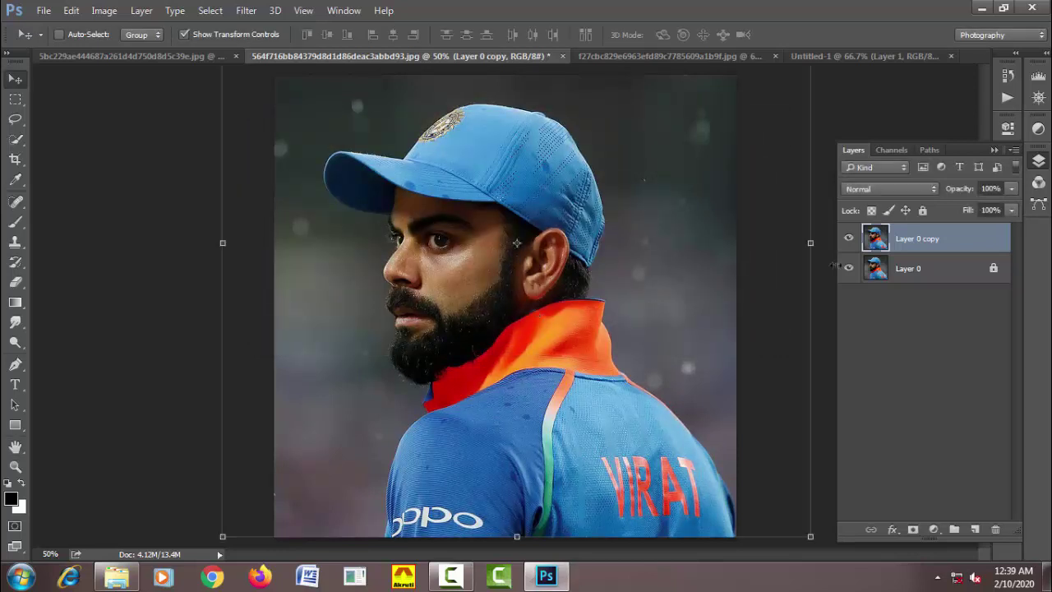
# Reapply Smart Sharpen twice more, then switch to the close-up blue-jersey portrait.
pyautogui.click(247, 11)
pyautogui.click(271, 28)
pyautogui.click(246, 11)
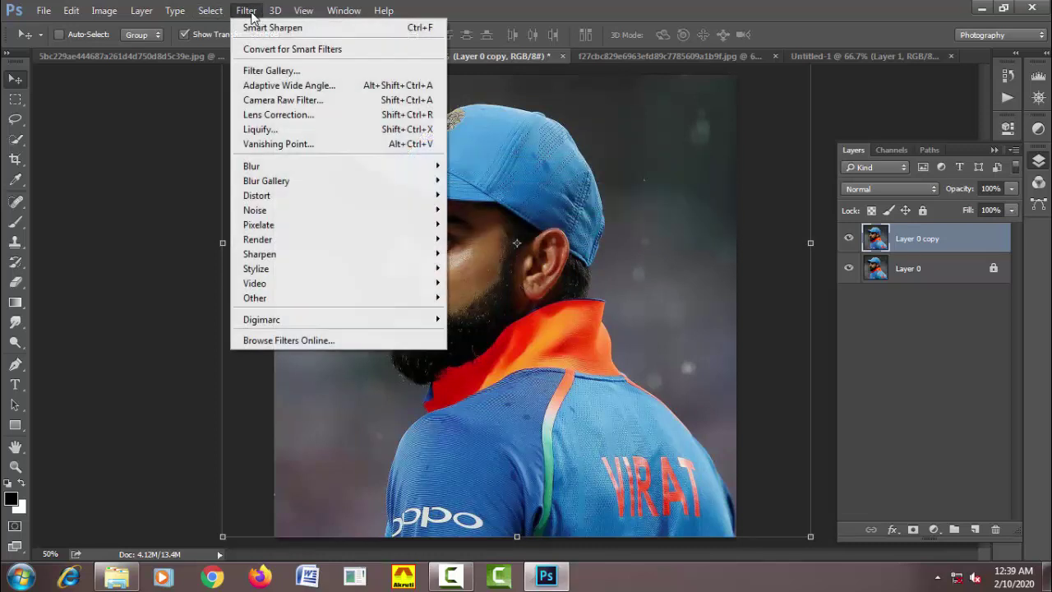
pyautogui.click(272, 31)
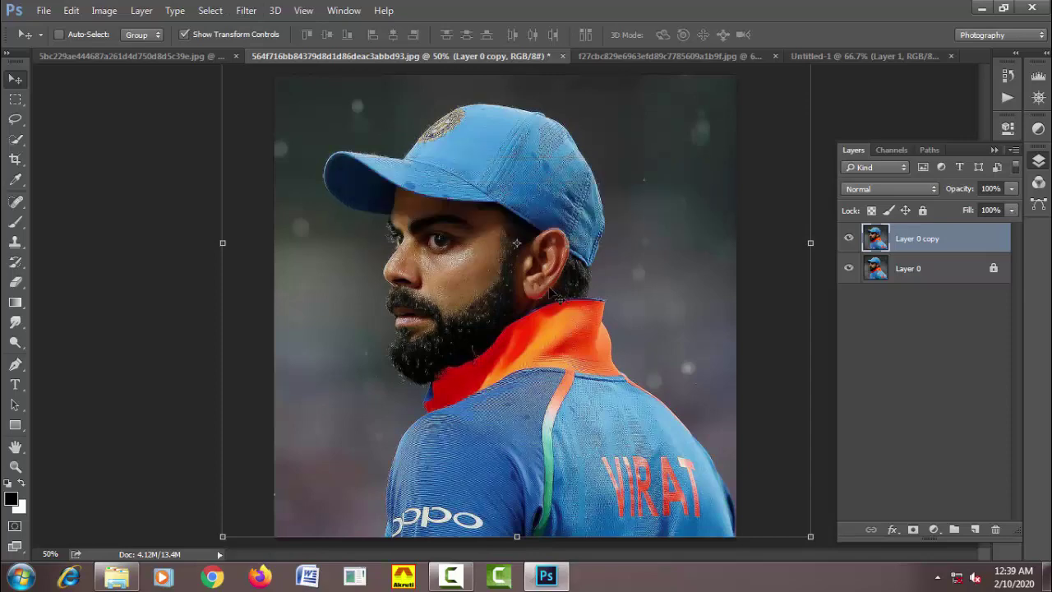
pyautogui.moveTo(490, 258); pyautogui.dragTo(489, 258)
pyautogui.scroll(1, 489, 258)
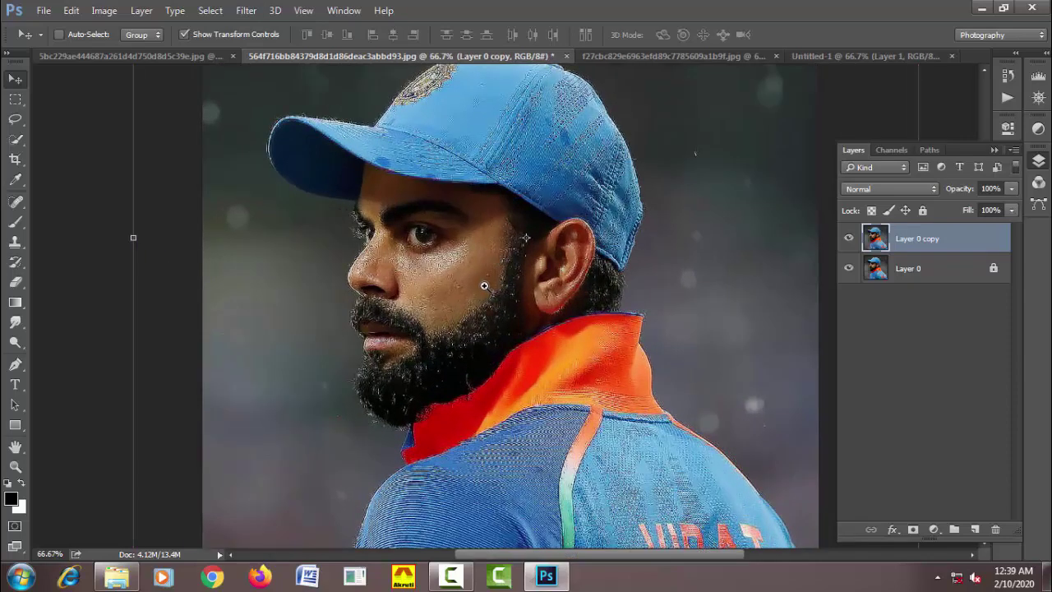
pyautogui.scroll(1, 484, 284)
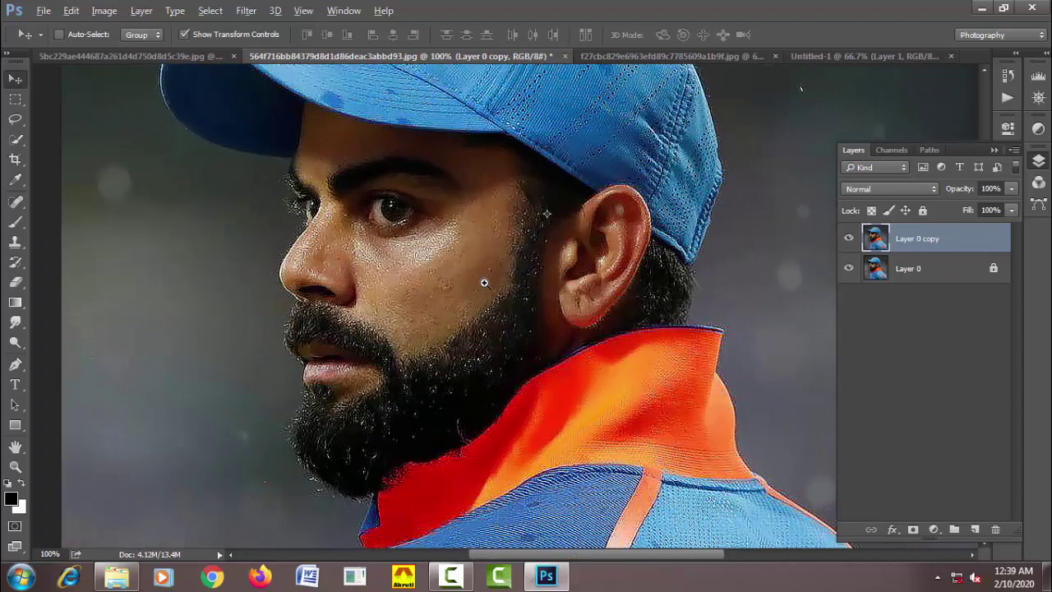
pyautogui.click(631, 55)
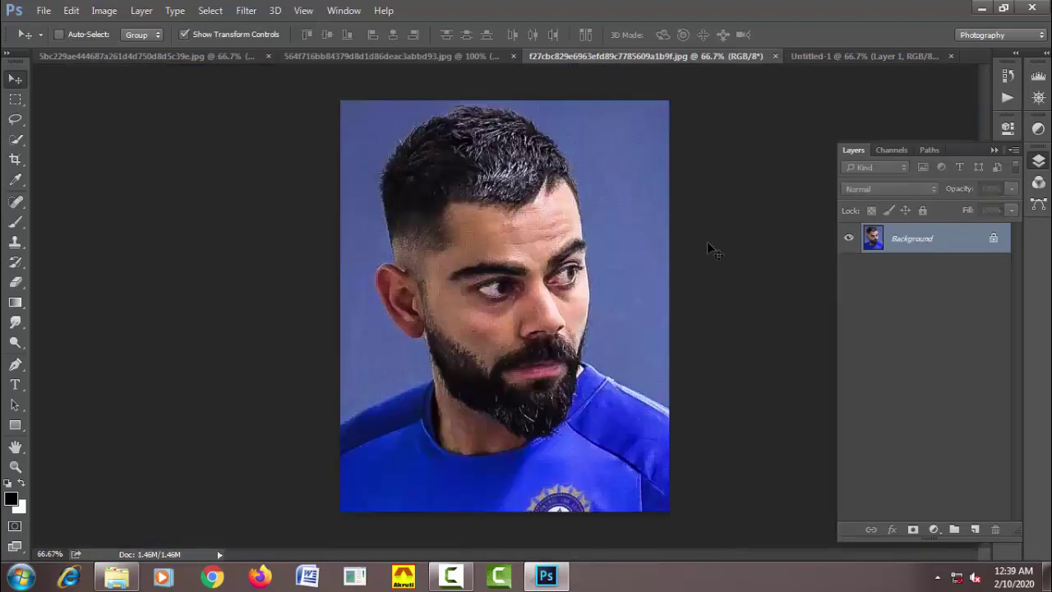
# Duplicate the close-up's Background, reapply Smart Sharpen to the copy, then switch to Untitled-1.
pyautogui.moveTo(910, 251); pyautogui.dragTo(974, 529)
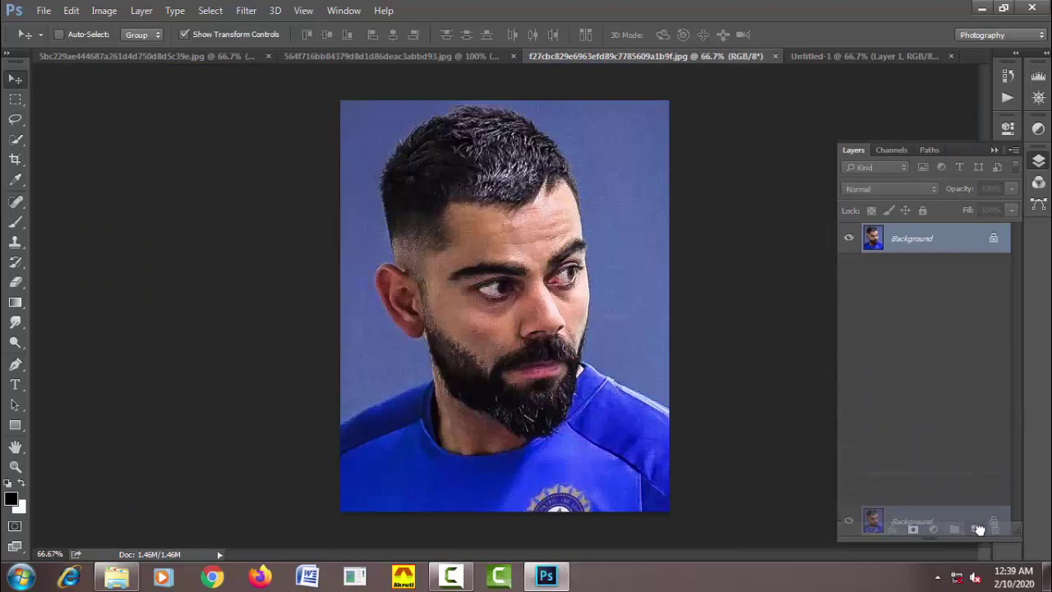
pyautogui.click(246, 10)
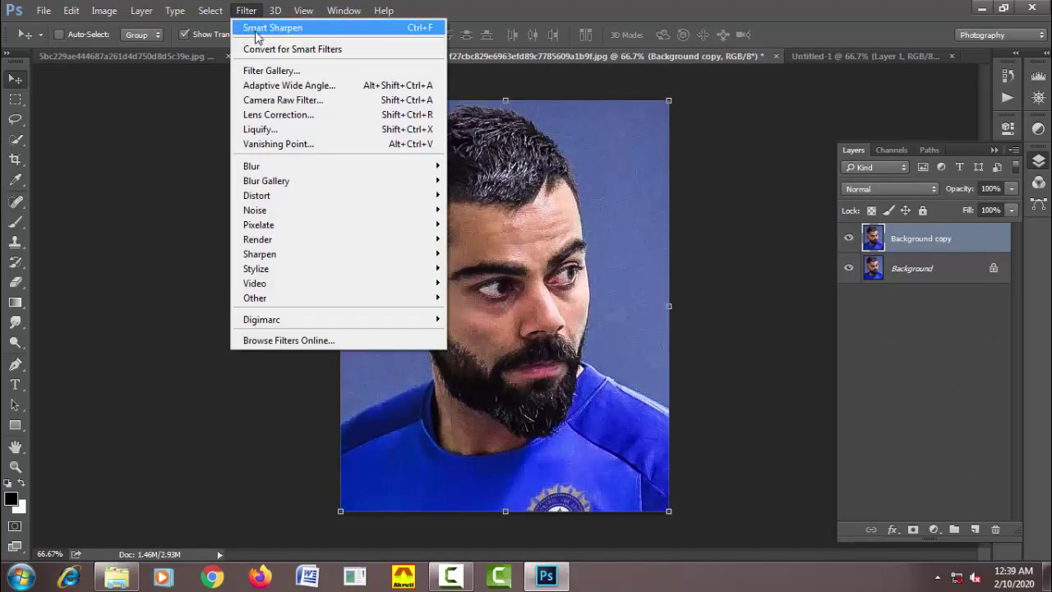
pyautogui.click(257, 30)
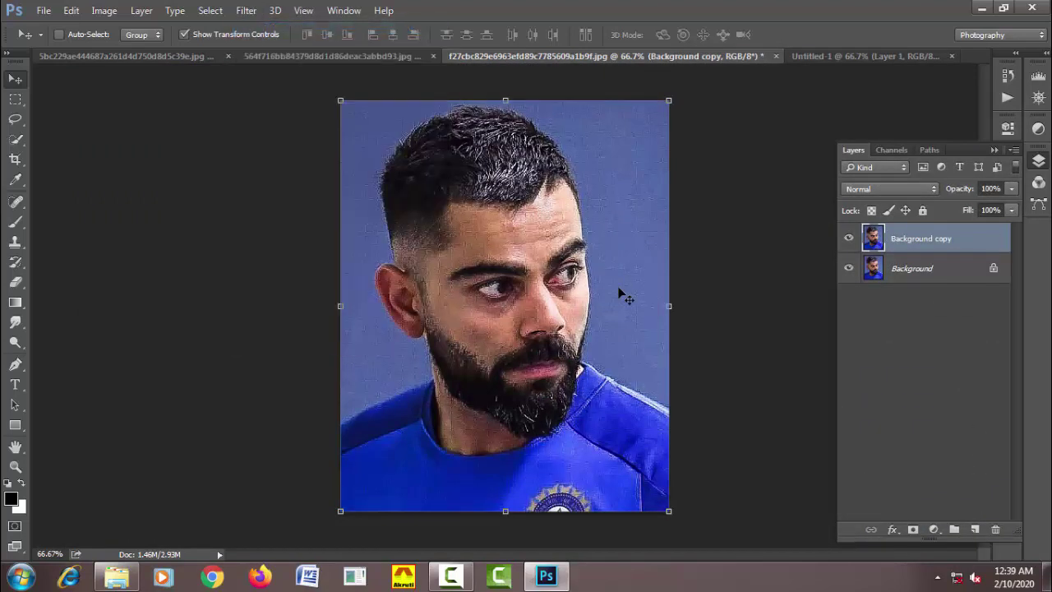
pyautogui.scroll(1, 549, 247)
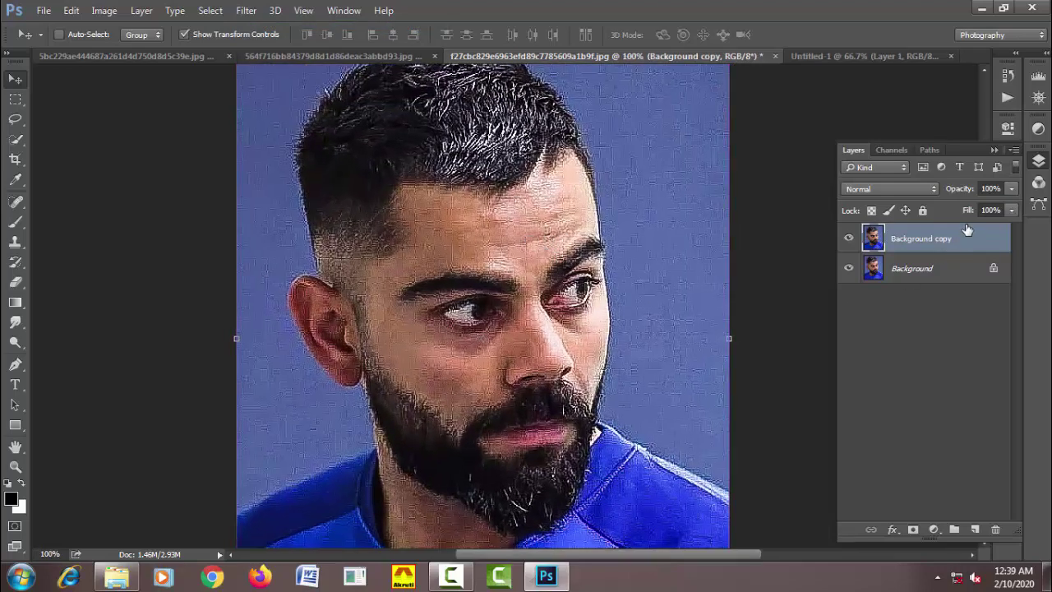
pyautogui.click(838, 62)
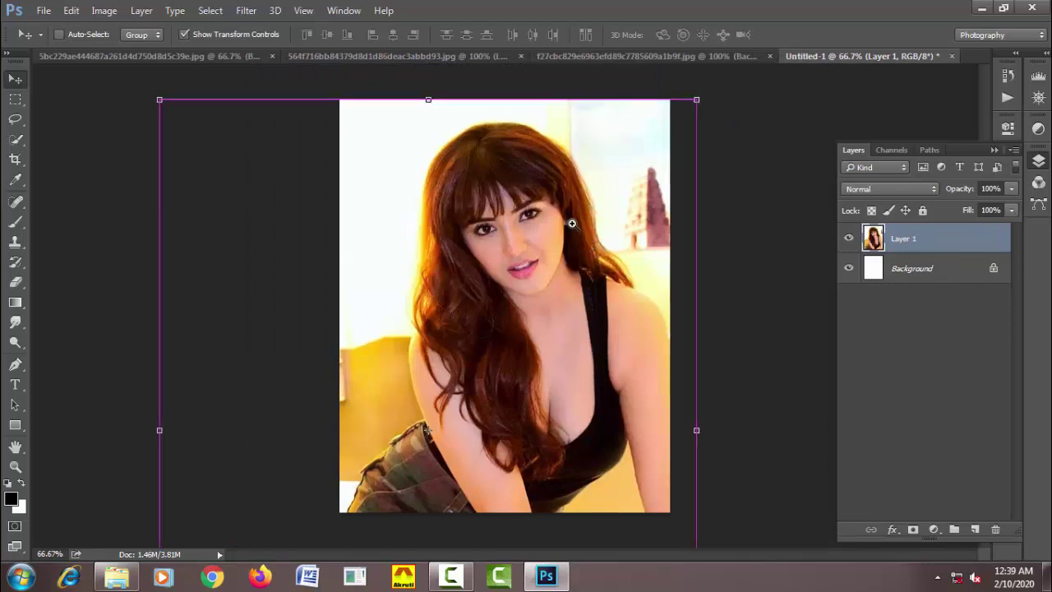
# Duplicate Layer 1 and Smart Sharpen the copy.
pyautogui.scroll(1, 579, 241)
pyautogui.moveTo(940, 245); pyautogui.dragTo(975, 529)
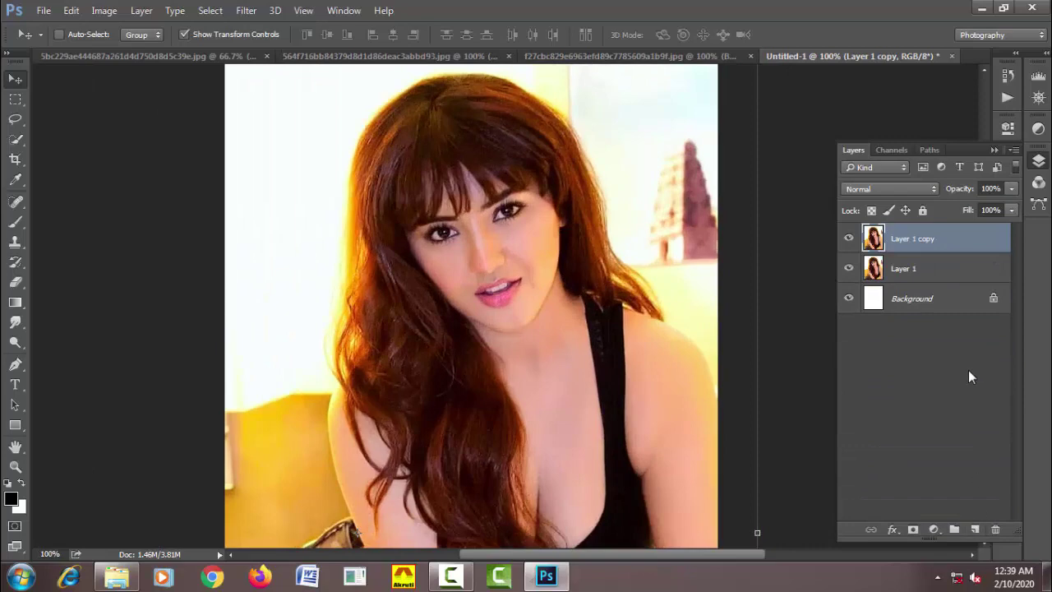
pyautogui.click(247, 10)
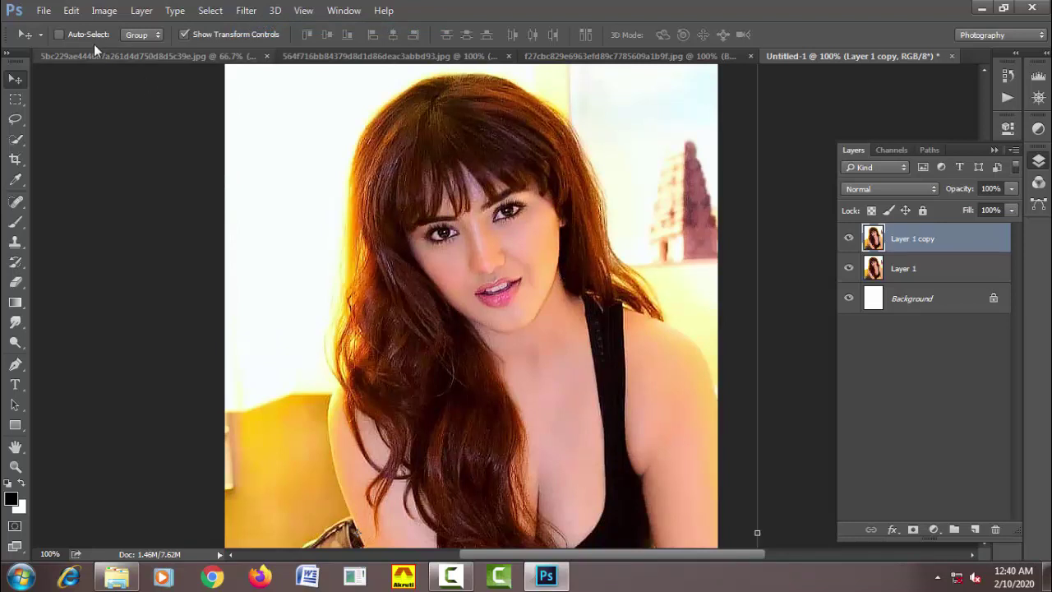
# Apply Shadows/Highlights with reduced shadows, highlights tone 24 and Color -11, then switch to the headscarf portrait.
pyautogui.click(108, 11)
pyautogui.moveTo(125, 50)
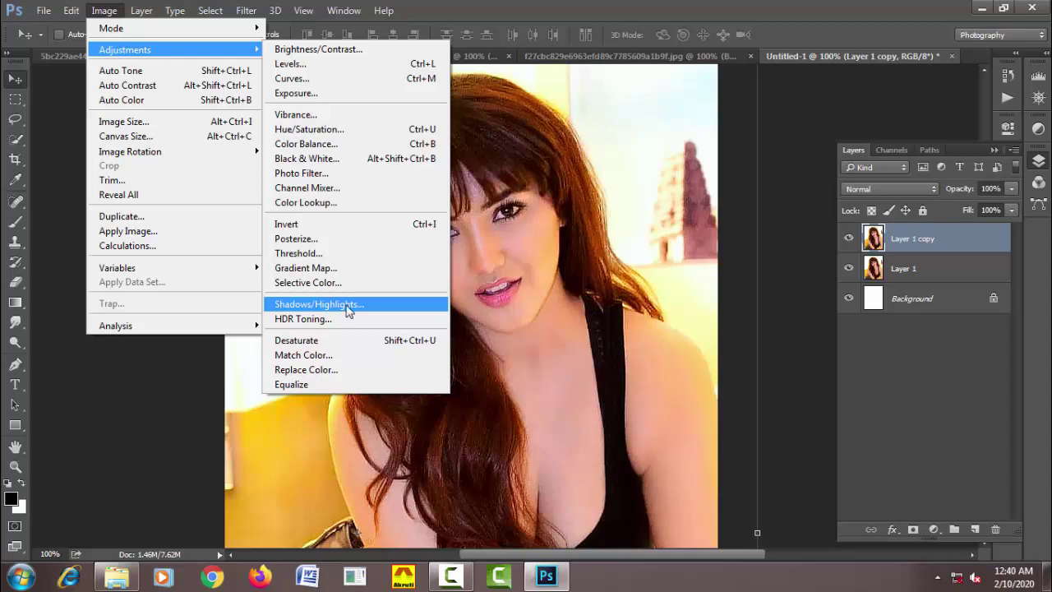
pyautogui.click(348, 310)
pyautogui.moveTo(450, 160); pyautogui.dragTo(644, 227)
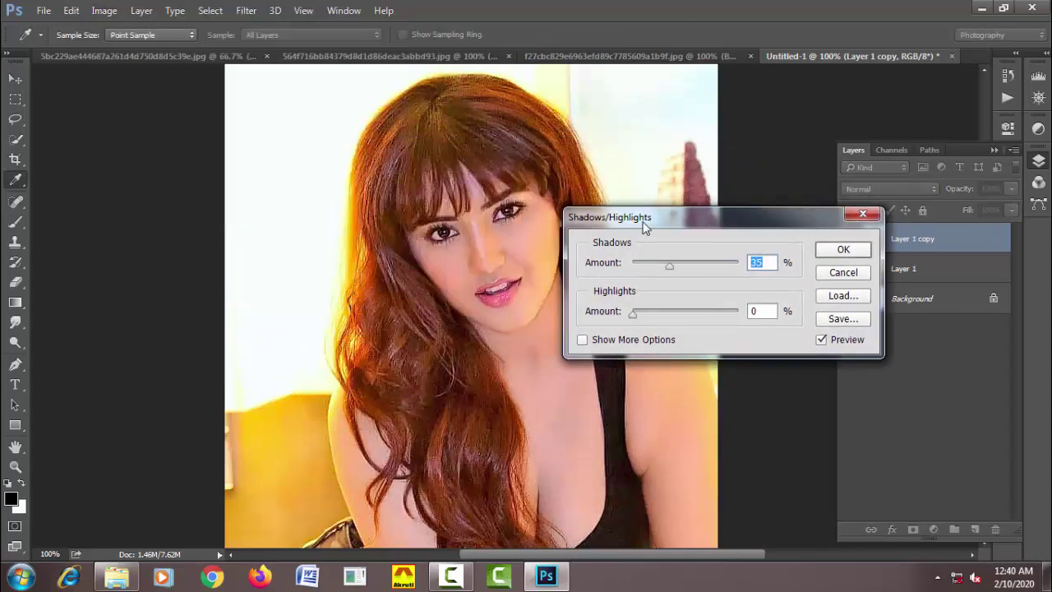
pyautogui.click(618, 340)
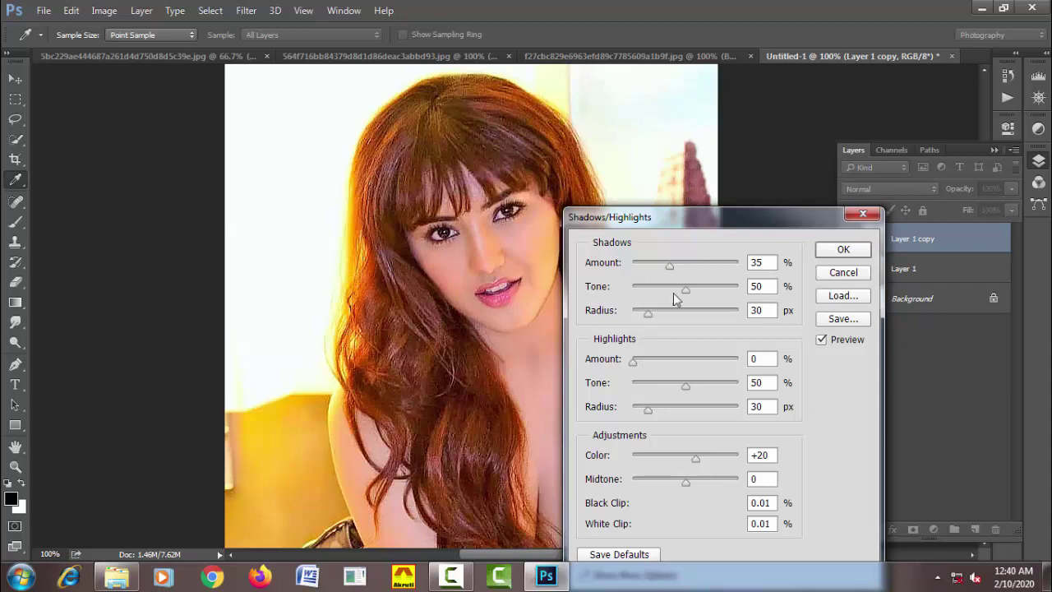
pyautogui.moveTo(670, 273)
pyautogui.mouseDown()
pyautogui.moveTo(643, 275)
pyautogui.moveTo(670, 297)
pyautogui.moveTo(639, 319)
pyautogui.moveTo(658, 325)
pyautogui.moveTo(634, 316)
pyautogui.moveTo(662, 322)
pyautogui.moveTo(648, 322)
pyautogui.mouseUp()
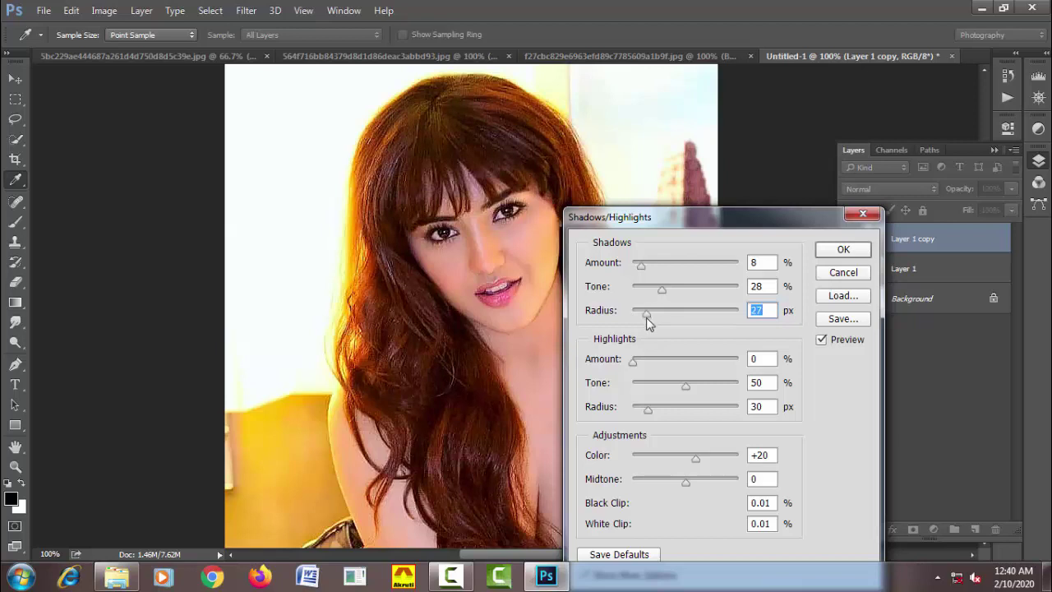
pyautogui.moveTo(686, 388)
pyautogui.mouseDown()
pyautogui.moveTo(648, 384)
pyautogui.moveTo(649, 364)
pyautogui.moveTo(670, 372)
pyautogui.mouseUp()
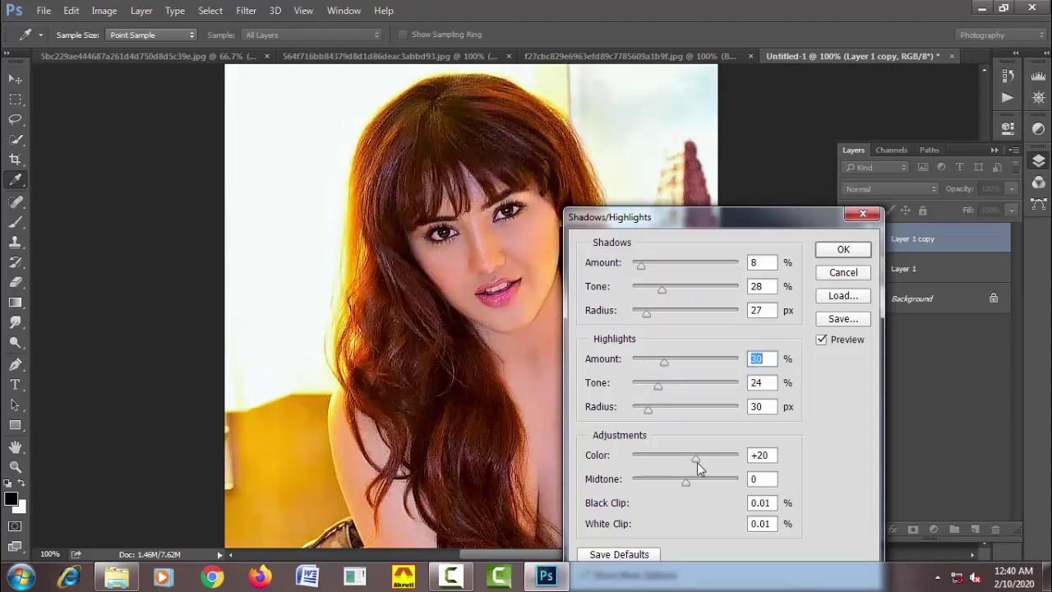
pyautogui.moveTo(697, 463); pyautogui.dragTo(677, 464)
pyautogui.moveTo(676, 458)
pyautogui.mouseDown()
pyautogui.moveTo(665, 487)
pyautogui.moveTo(683, 484)
pyautogui.mouseUp()
pyautogui.click(841, 251)
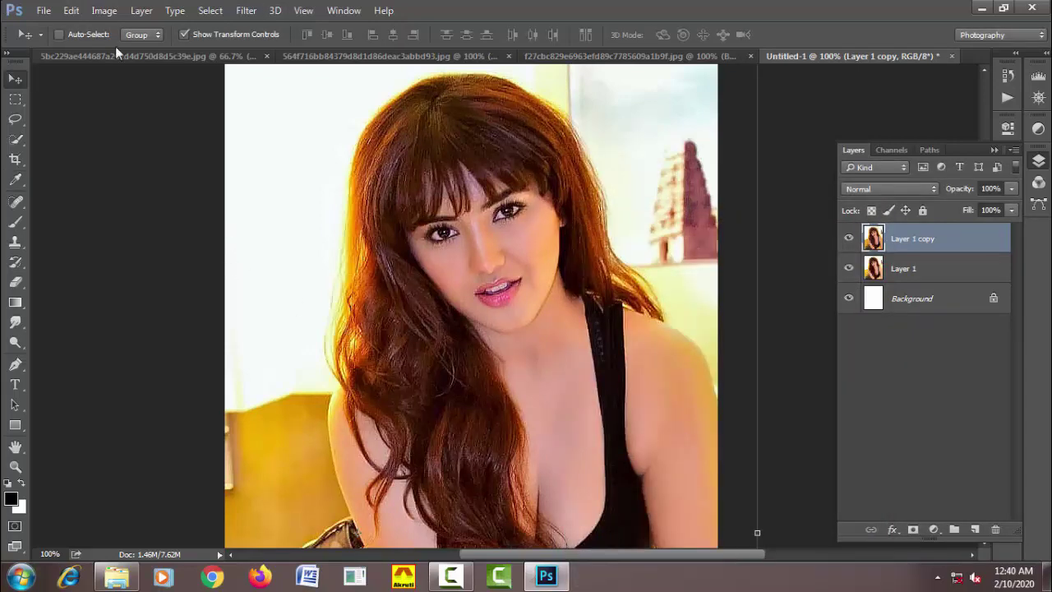
pyautogui.click(154, 56)
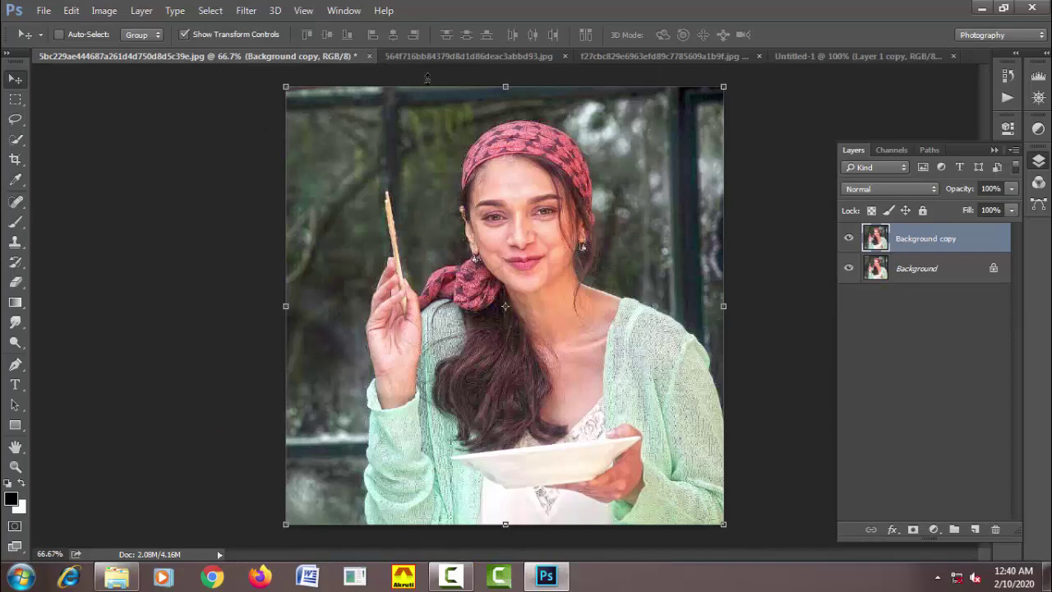
# Reorder the document tabs and bring the cap portrait (564f716) to the front.
pyautogui.moveTo(130, 55); pyautogui.dragTo(271, 59)
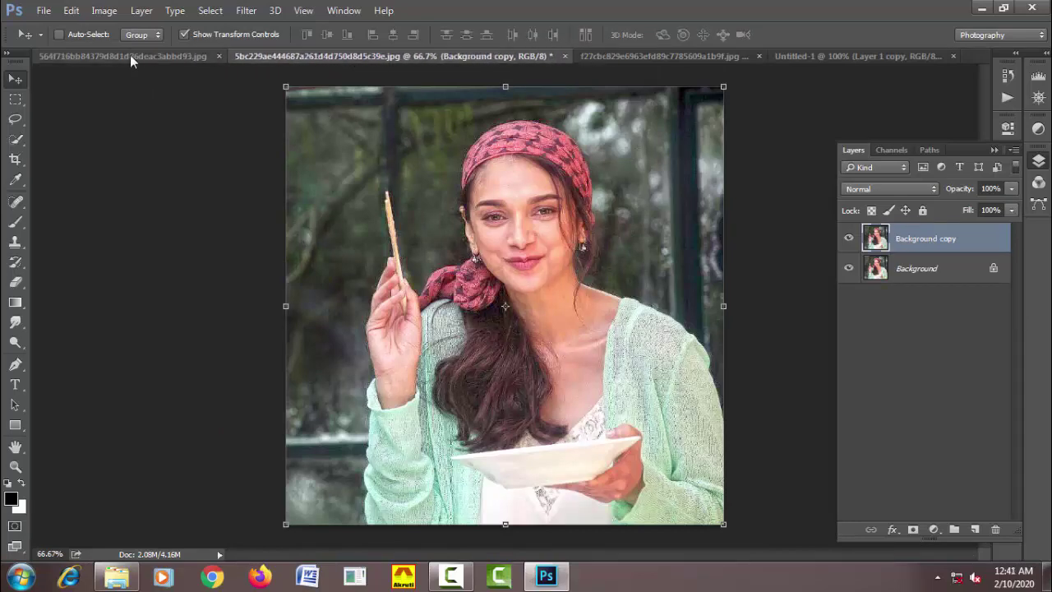
pyautogui.click(134, 57)
pyautogui.scroll(2, 381, 265)
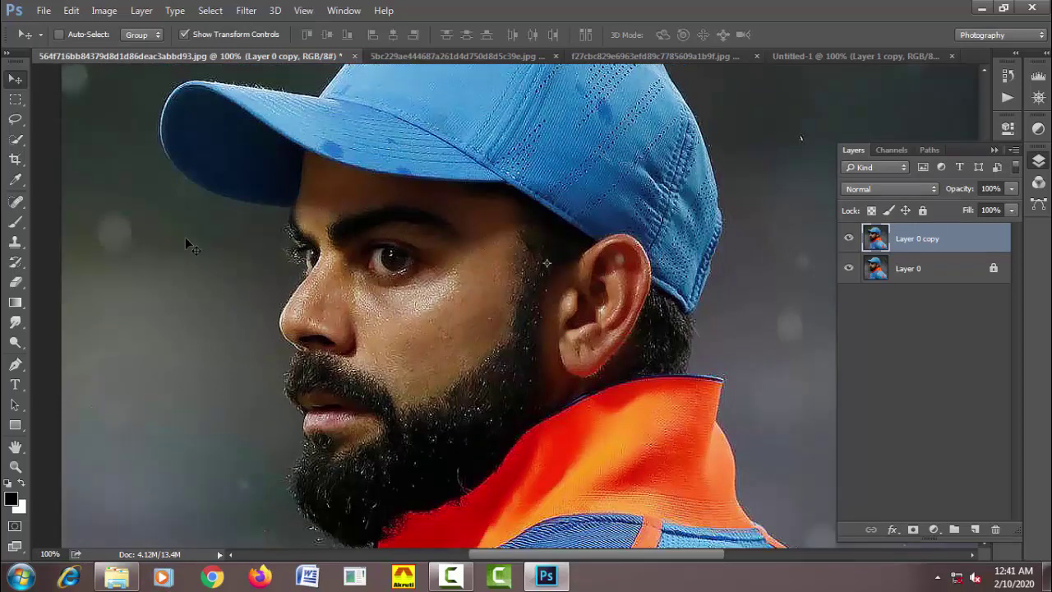
# With the Smudge tool selected, start Replace Brushes from the brush picker's gear menu.
pyautogui.click(16, 323)
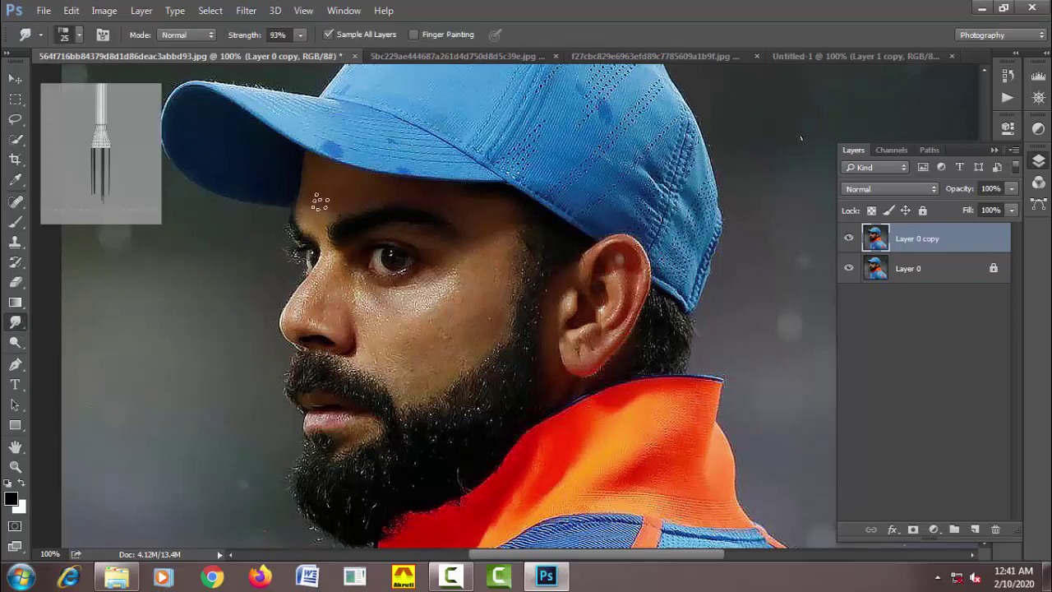
pyautogui.rightClick(320, 163)
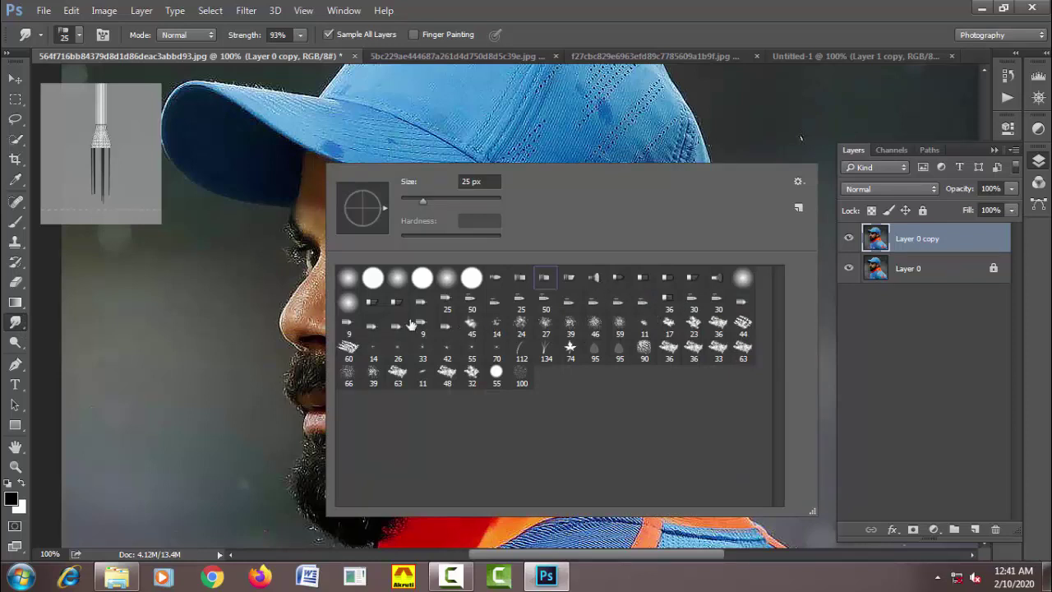
pyautogui.click(803, 188)
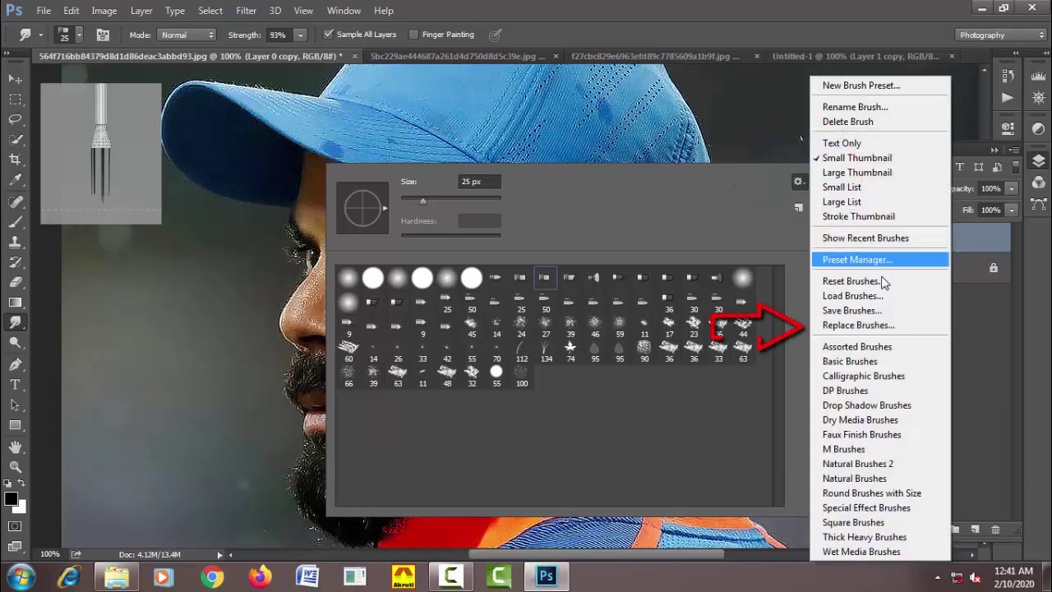
pyautogui.click(910, 331)
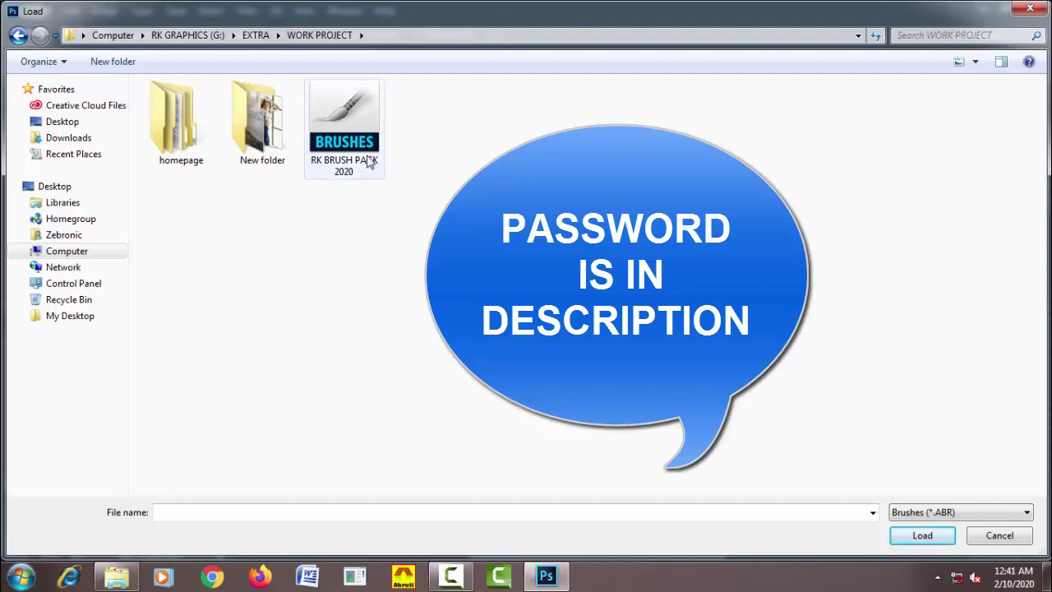
# Load the RK BRUSH PACK 2020 .ABR file into the brush picker.
pyautogui.click(366, 156)
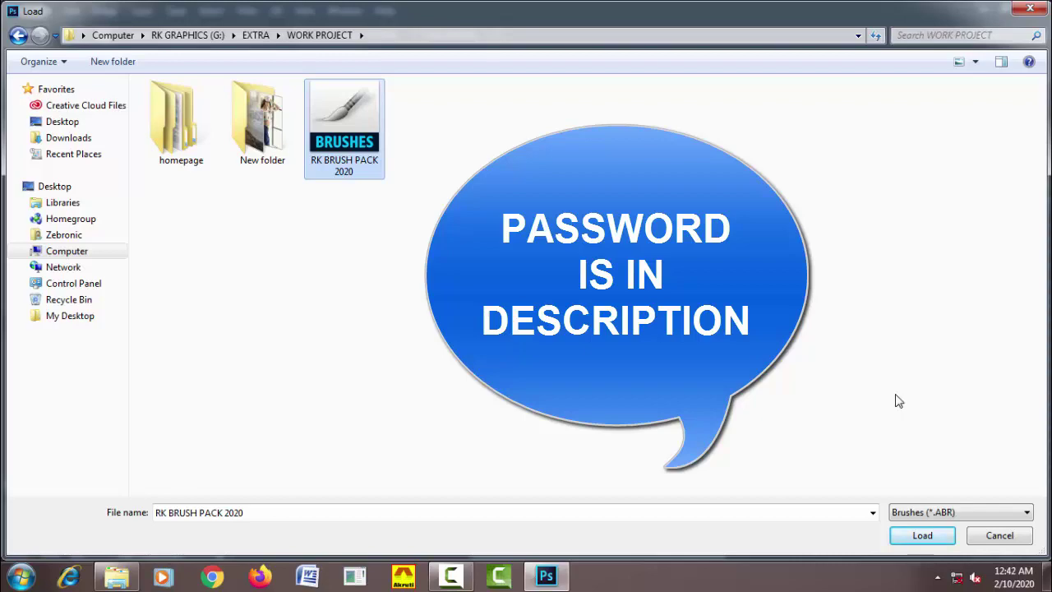
pyautogui.click(942, 540)
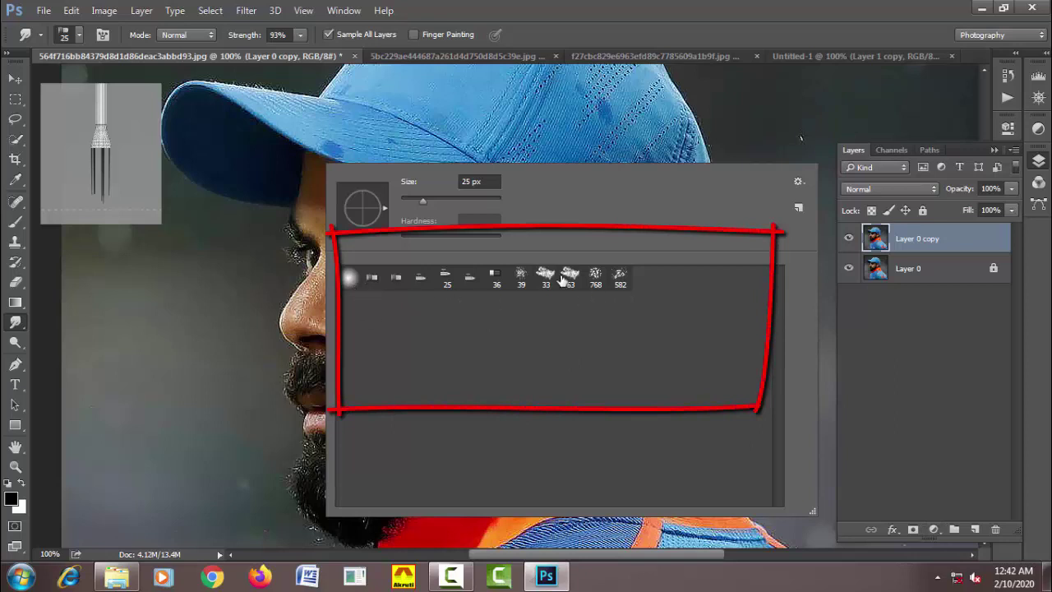
# Switch the brush picker view to Large Thumbnail, then Large List.
pyautogui.click(798, 183)
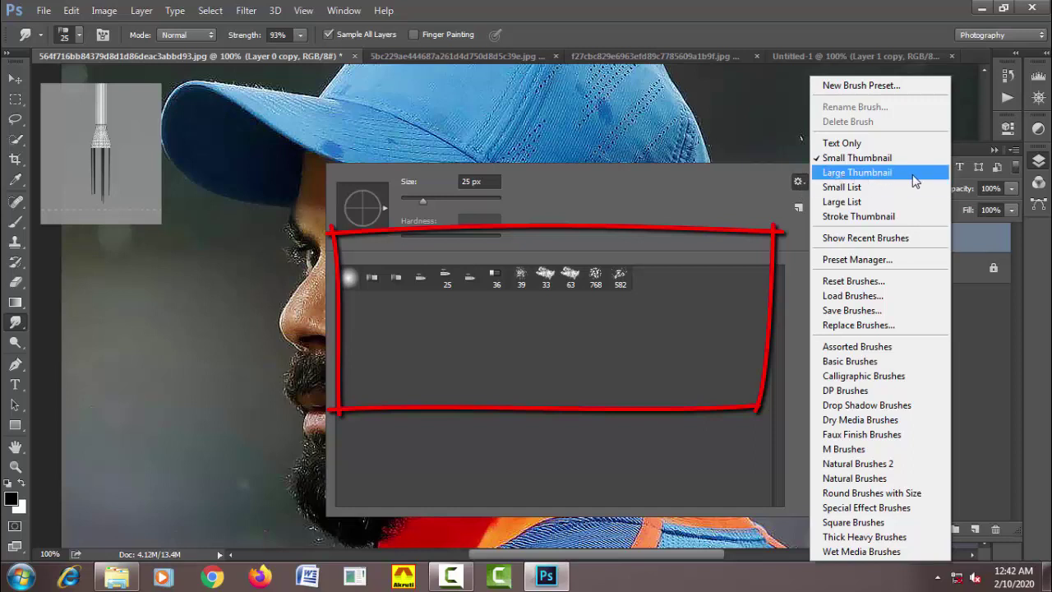
pyautogui.click(857, 173)
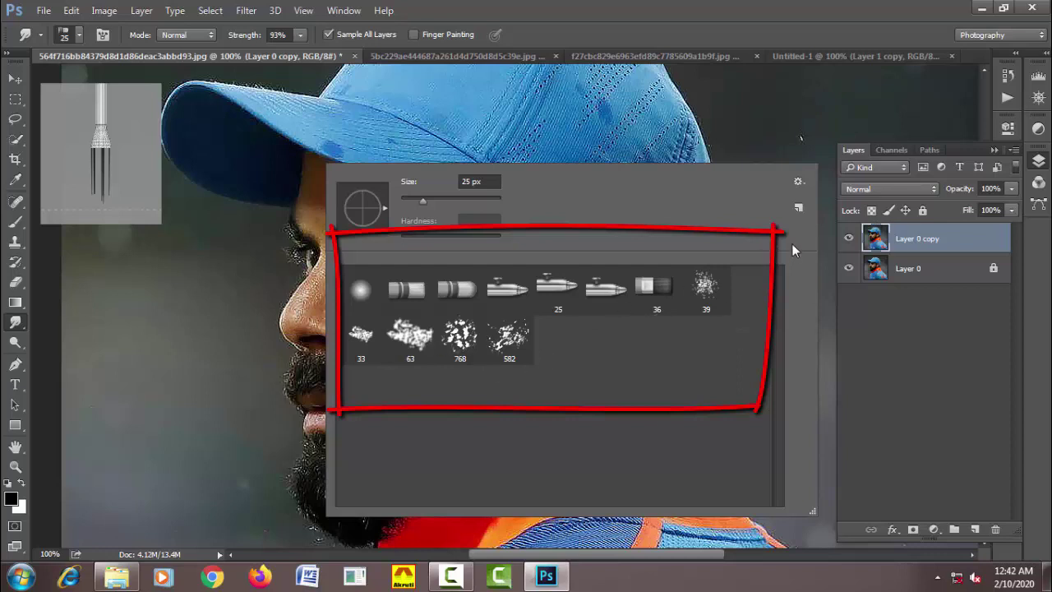
pyautogui.click(798, 181)
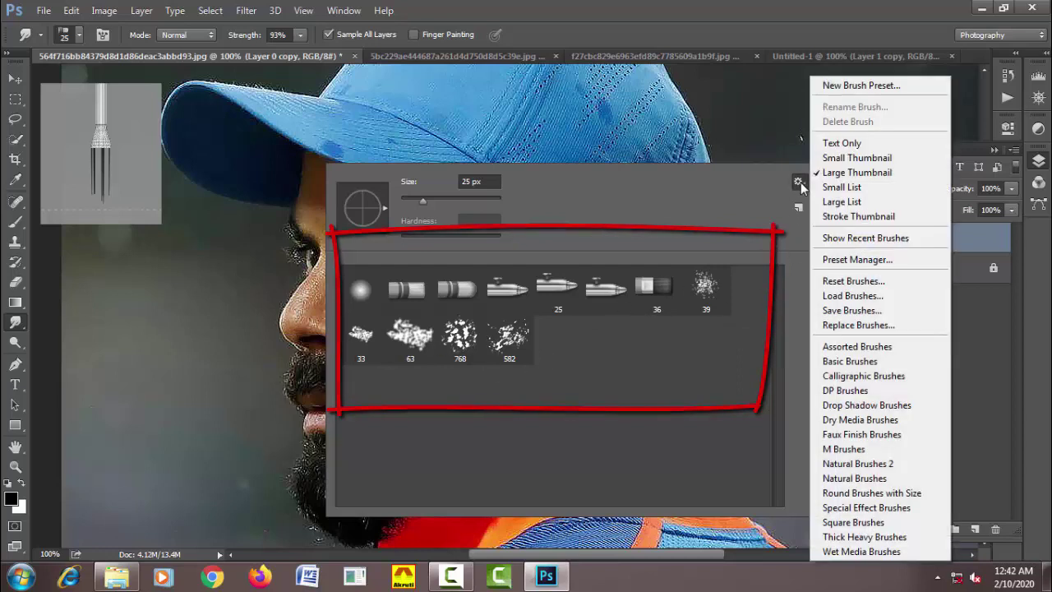
pyautogui.click(842, 202)
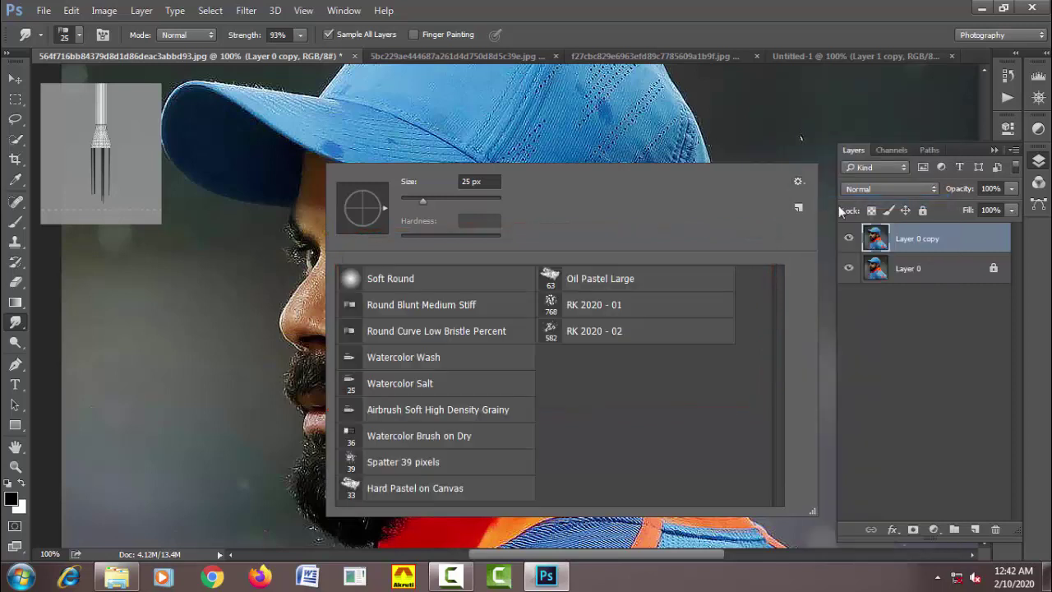
# Choose the Soft Round brush (63 px, 0% hardness) and close the picker.
pyautogui.click(439, 281)
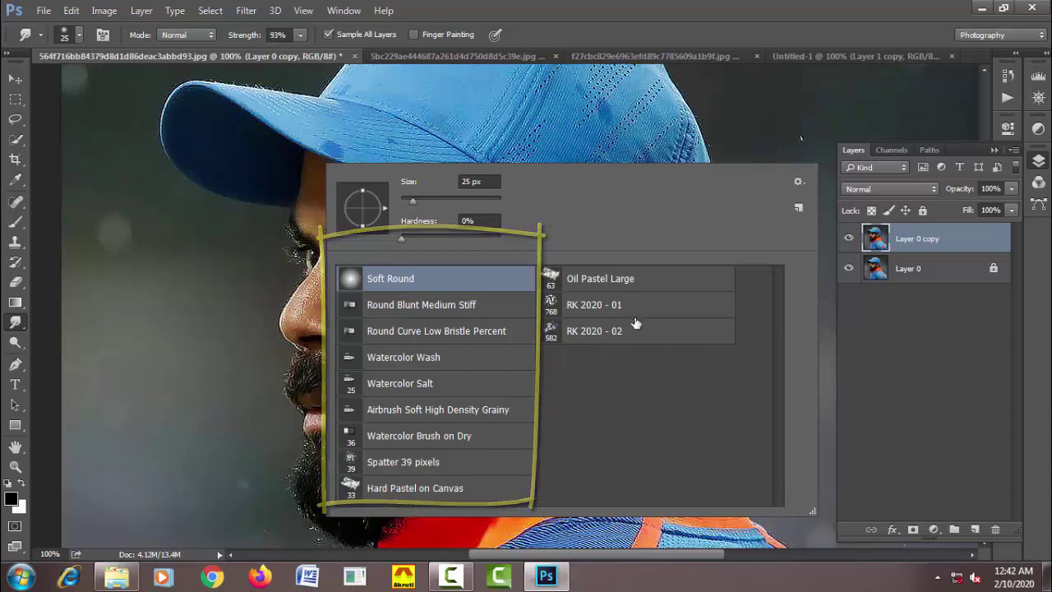
pyautogui.click(648, 283)
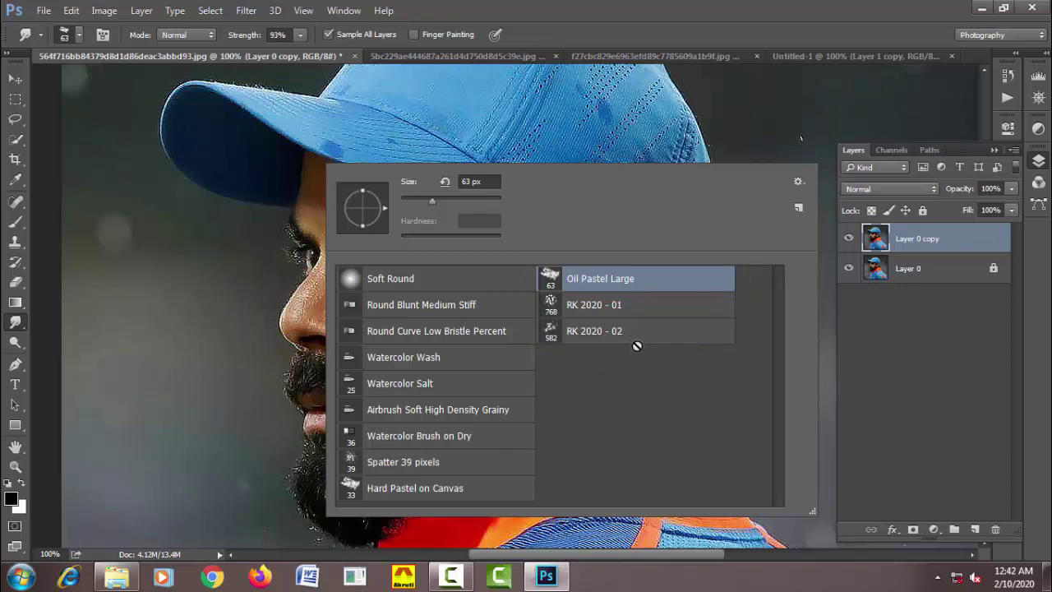
pyautogui.click(450, 282)
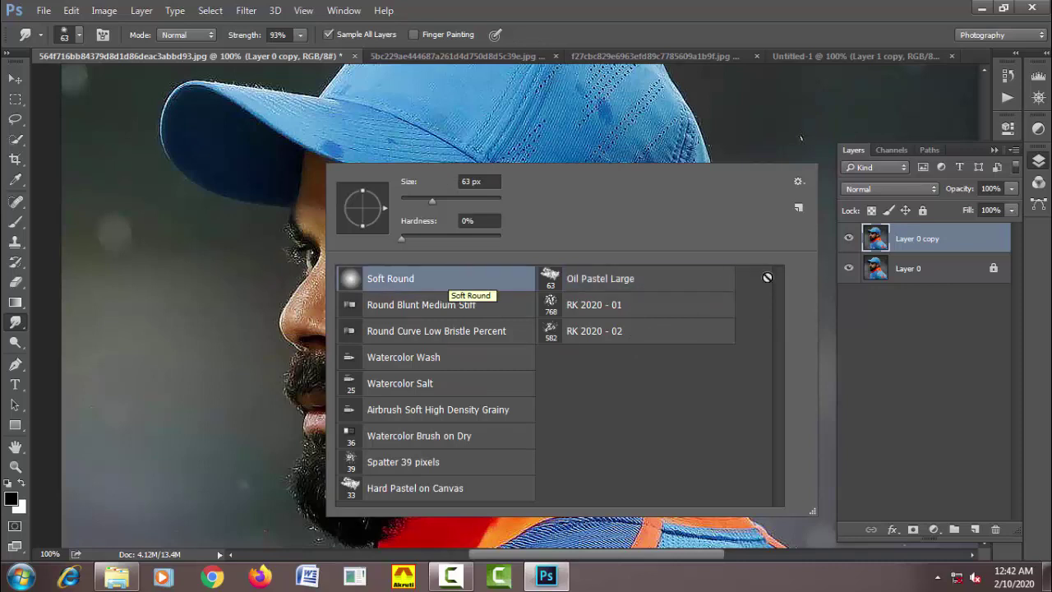
pyautogui.click(906, 247)
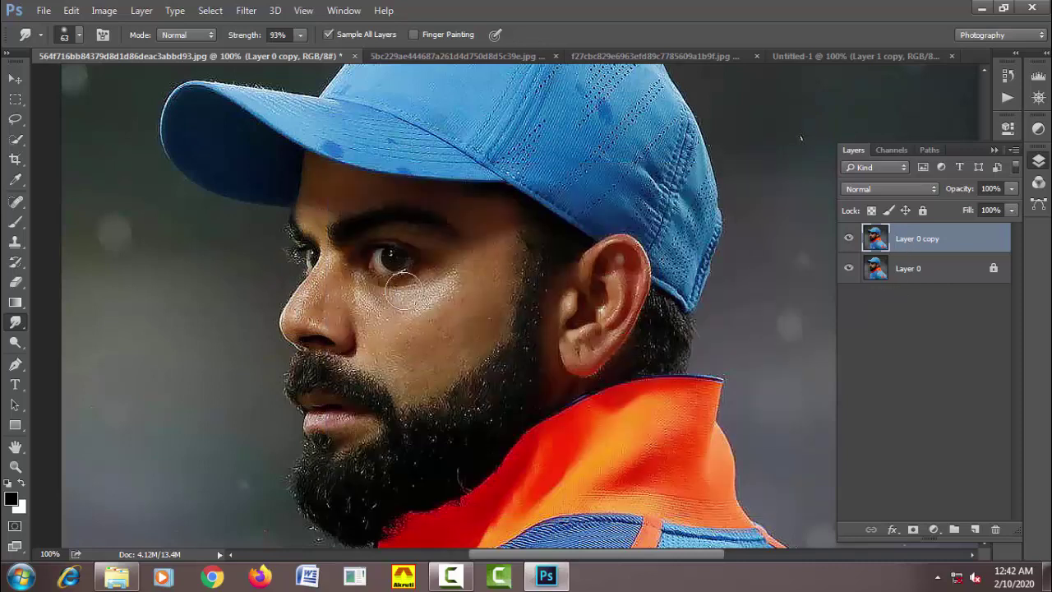
# Set smudge Strength to 30%, zoom in on the brow, and settle on a 30 px brush.
pyautogui.press('3')
pyautogui.scroll(1, 355, 215)
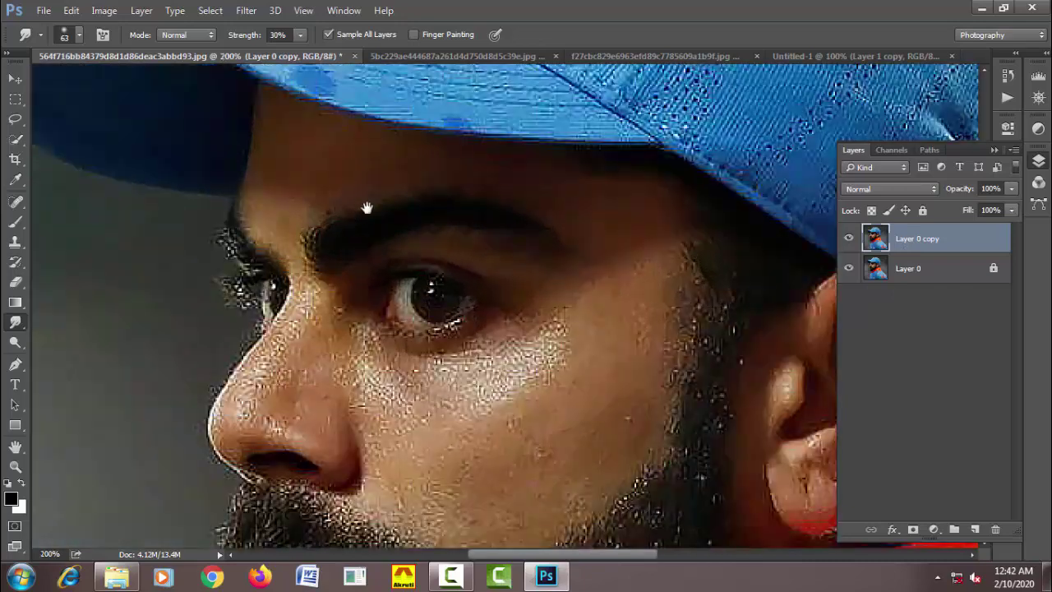
pyautogui.scroll(2, 367, 207)
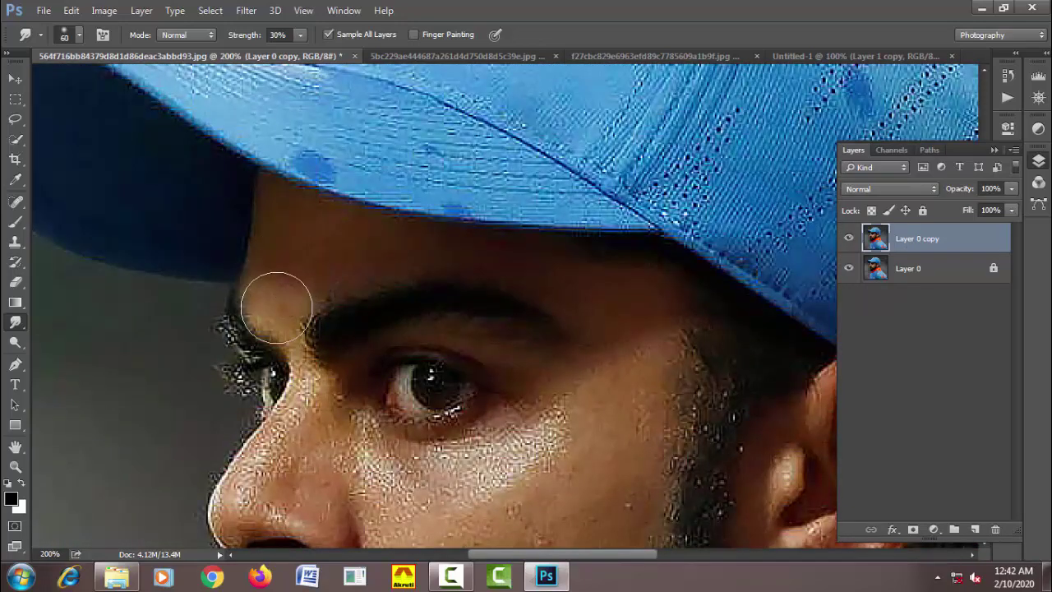
pyautogui.press('[')
pyautogui.press('[')
pyautogui.press('[')
pyautogui.press('[')
pyautogui.press('[')
pyautogui.press(']')
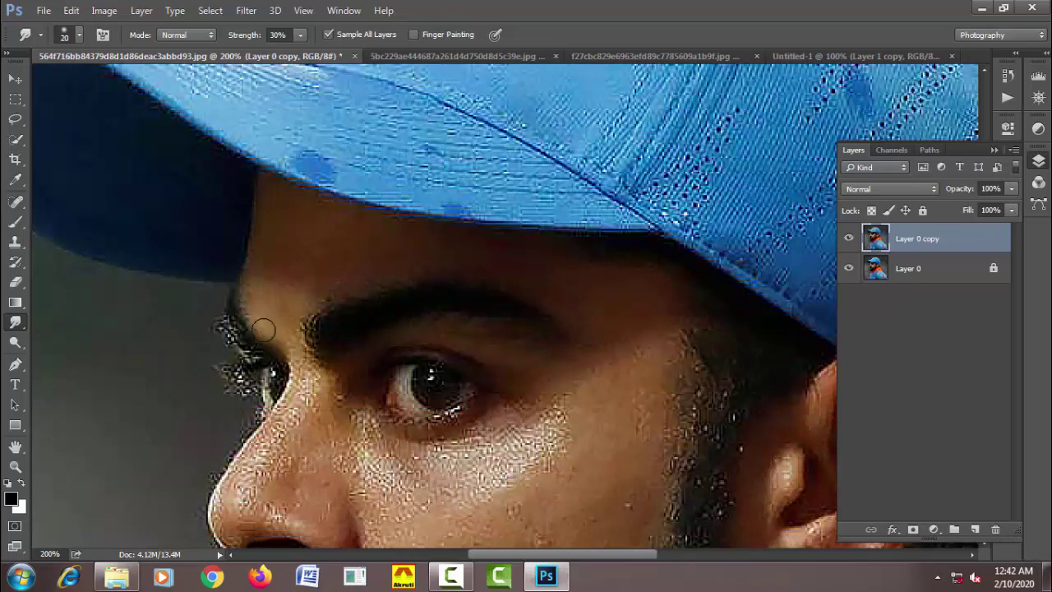
pyautogui.press('[')
pyautogui.press(']')
pyautogui.press(']')
pyautogui.press(']')
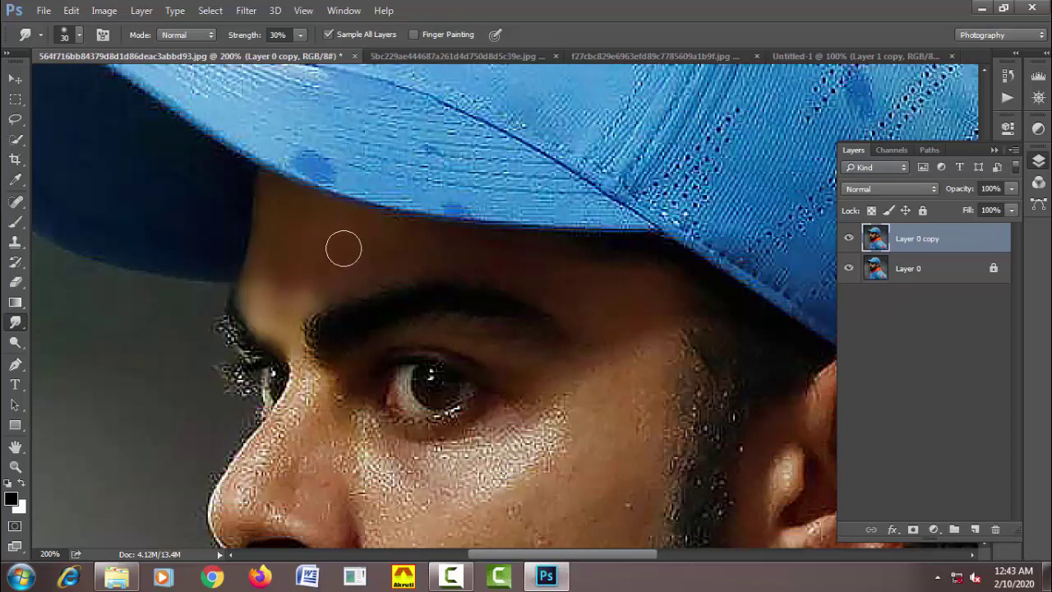
pyautogui.press(']')
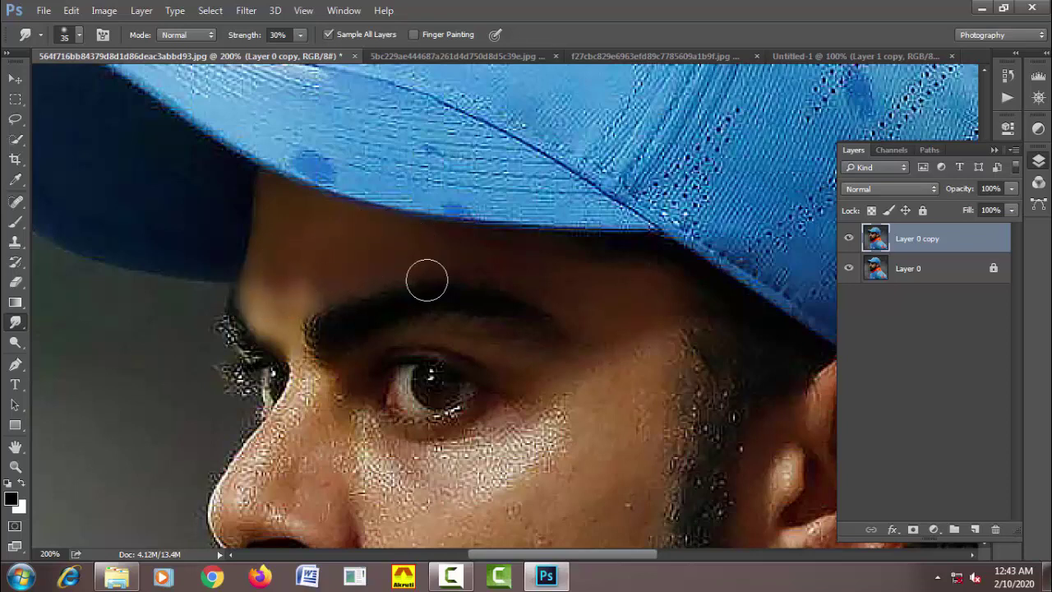
pyautogui.press('[')
pyautogui.press(']')
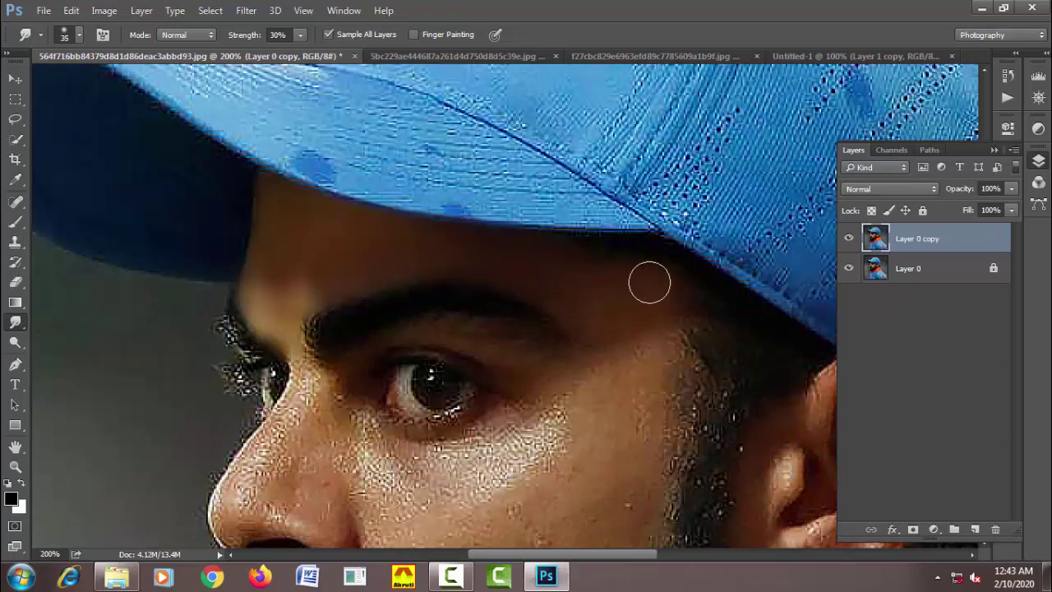
pyautogui.press('[')
# Turn off Spacing in the Brush panel.
pyautogui.click(1038, 161)
pyautogui.click(1008, 179)
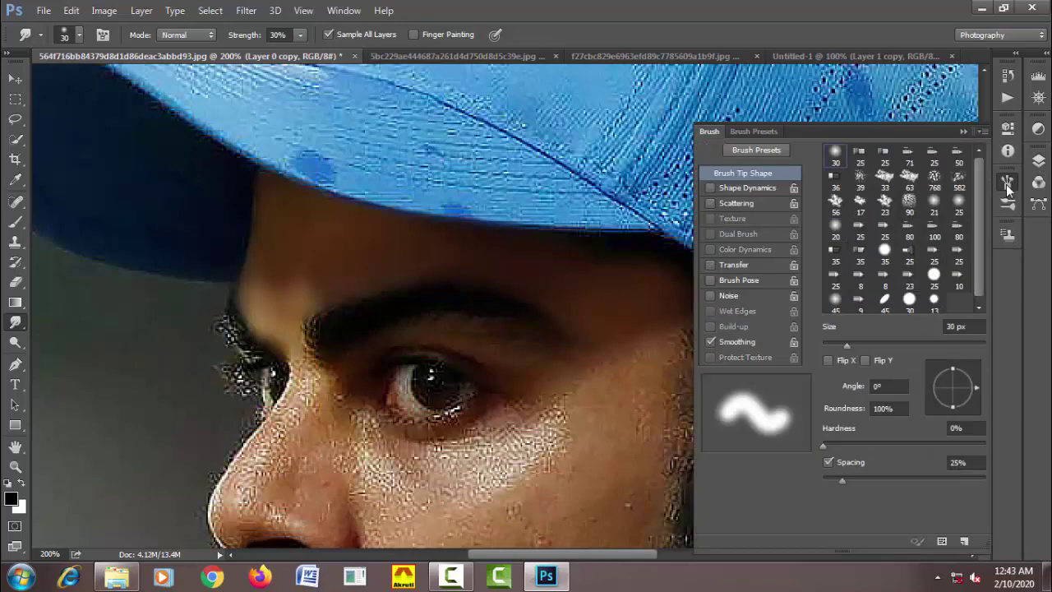
pyautogui.click(828, 462)
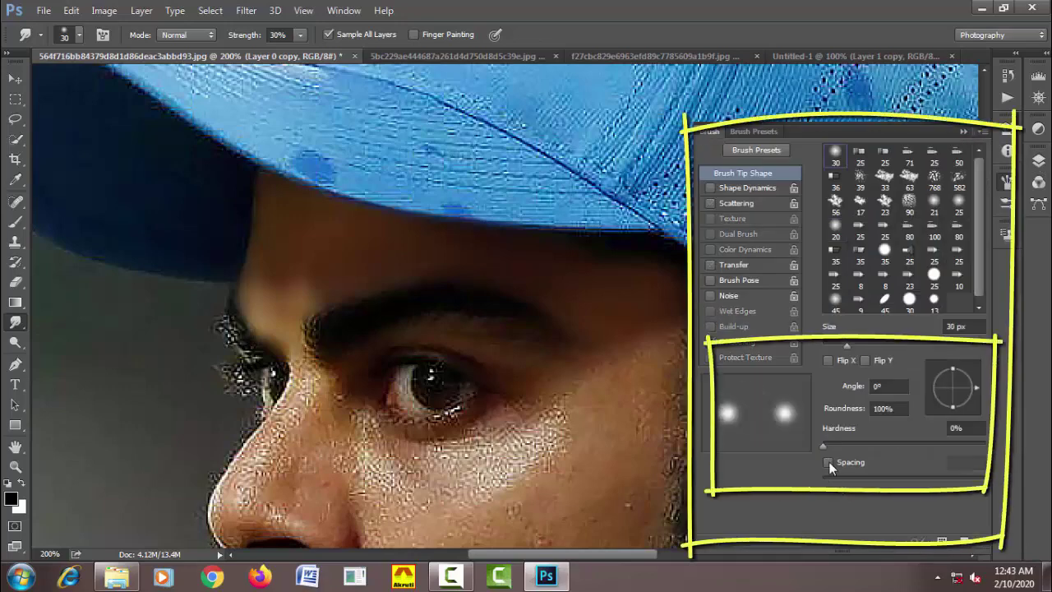
pyautogui.click(1009, 182)
# Smudge the beard edge along the cheek with a 30 px brush.
pyautogui.press('[')
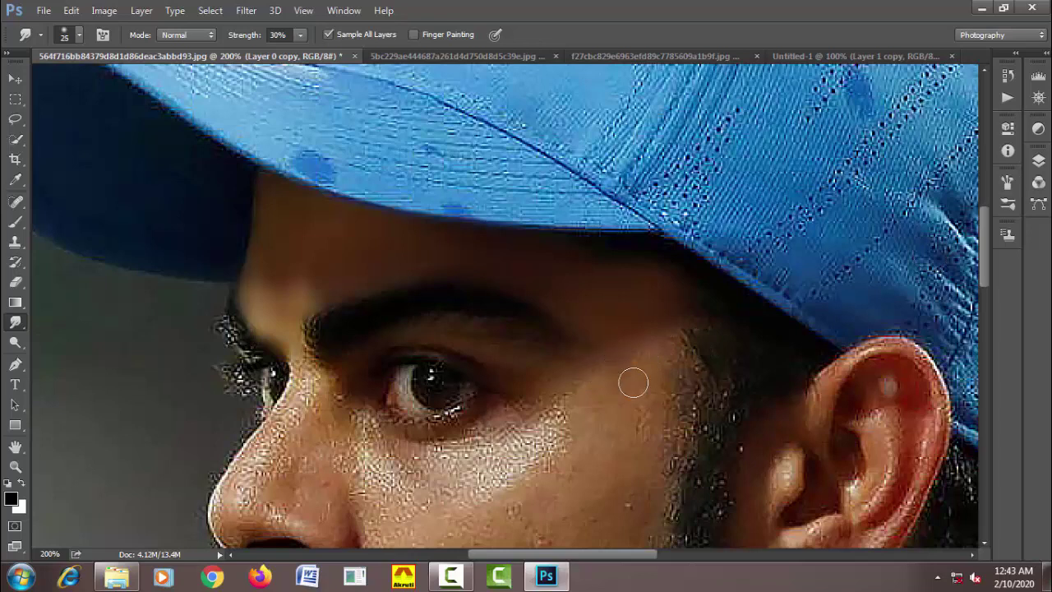
pyautogui.press(']')
pyautogui.press('[')
pyautogui.press(']')
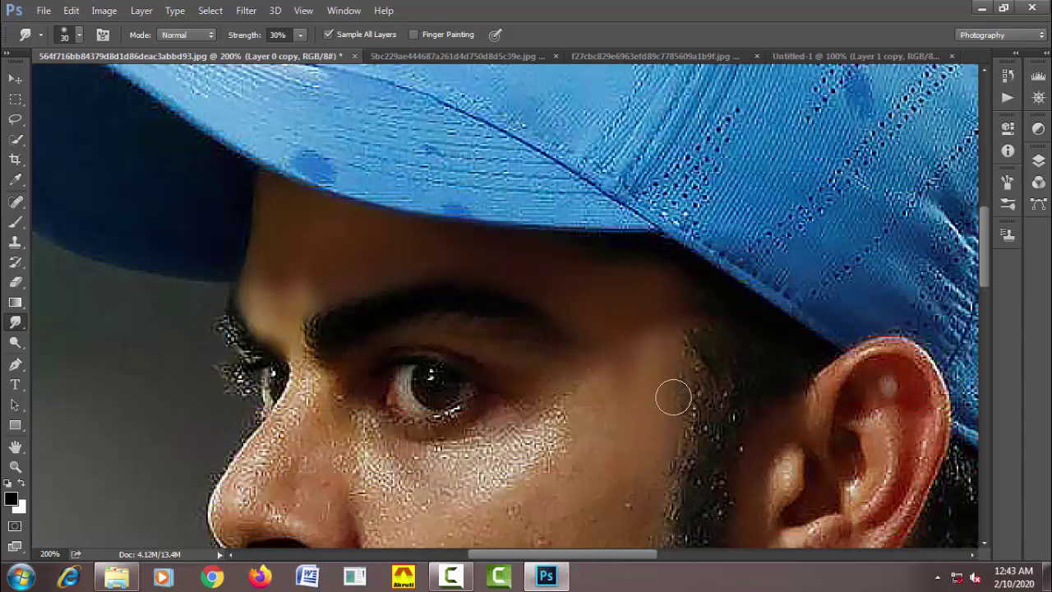
pyautogui.moveTo(656, 454); pyautogui.dragTo(671, 323)
# Smooth the light temple patch at 45 px, then zoom out and shrink the brush to 15 px.
pyautogui.press(']')
pyautogui.press(']')
pyautogui.press(']')
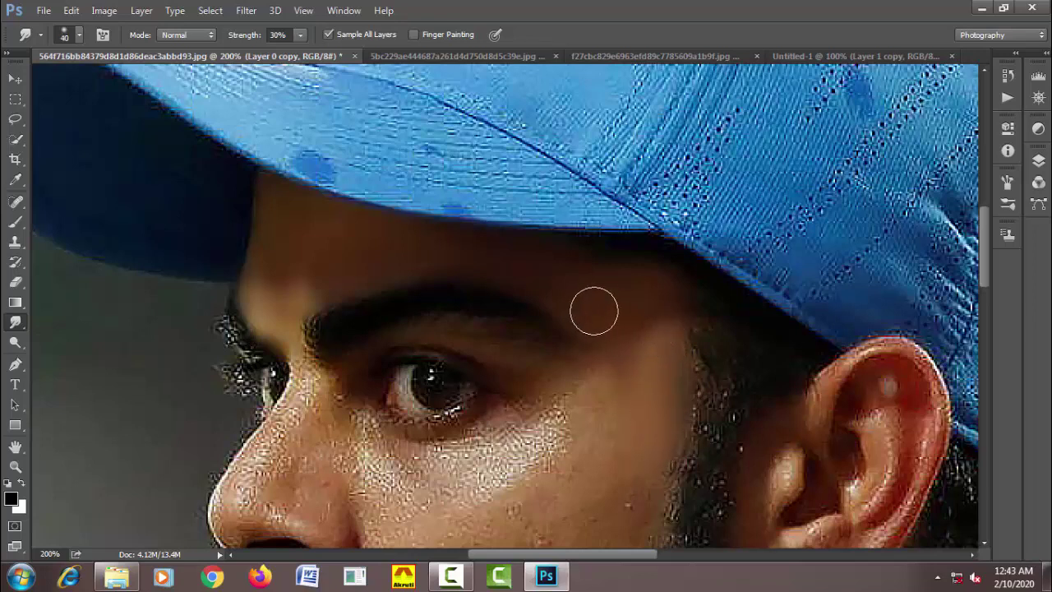
pyautogui.press('[')
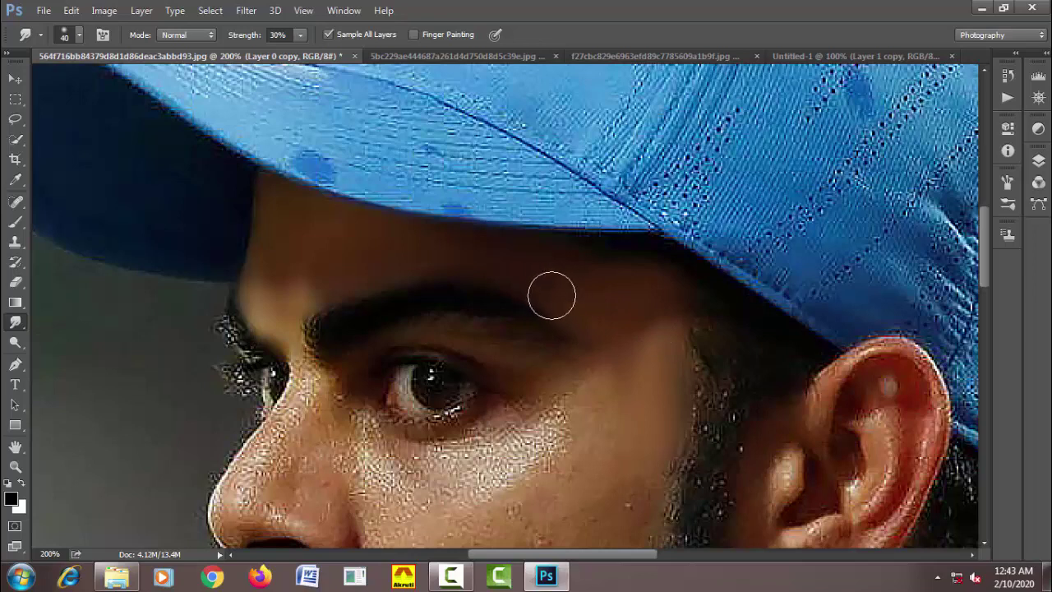
pyautogui.press(']')
pyautogui.press(']')
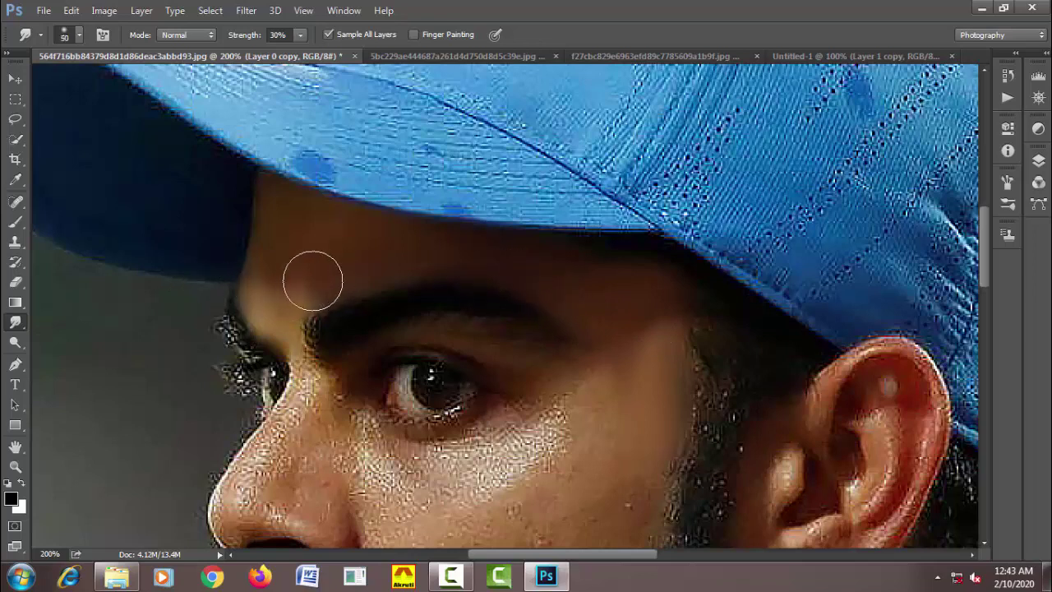
pyautogui.press('[')
pyautogui.moveTo(272, 286)
pyautogui.mouseDown()
pyautogui.moveTo(272, 303)
pyautogui.moveTo(277, 271)
pyautogui.mouseUp()
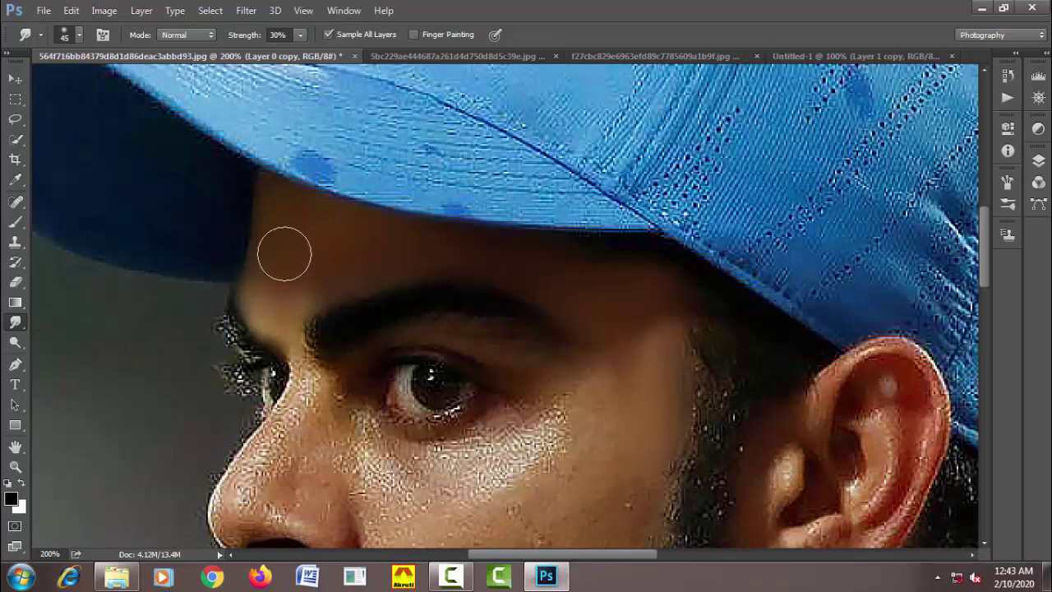
pyautogui.scroll(-2, 287, 251)
pyautogui.scroll(-1, 288, 251)
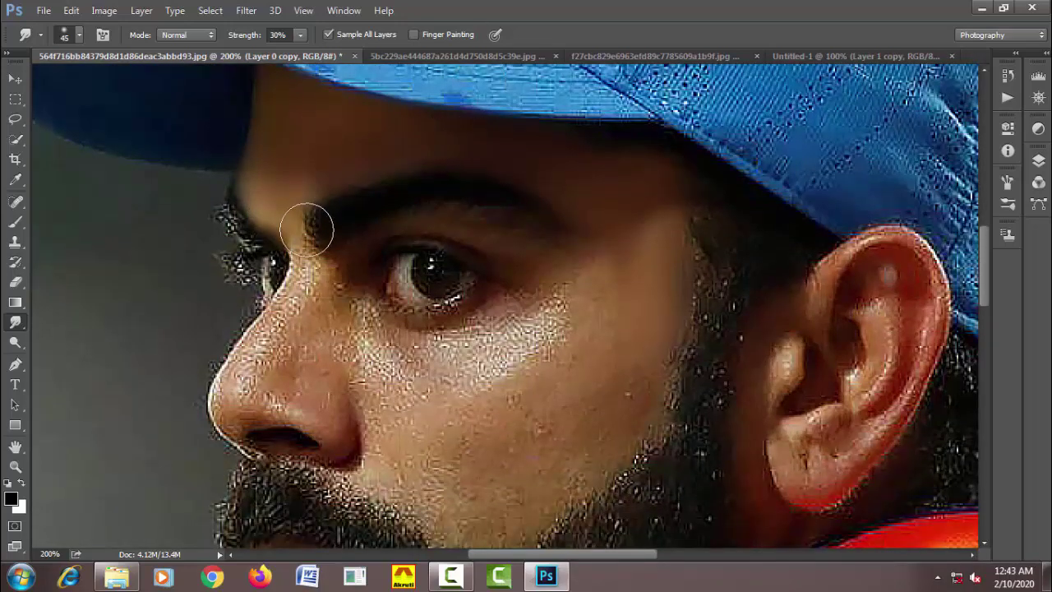
pyautogui.press('[')
pyautogui.press('[')
pyautogui.press('[')
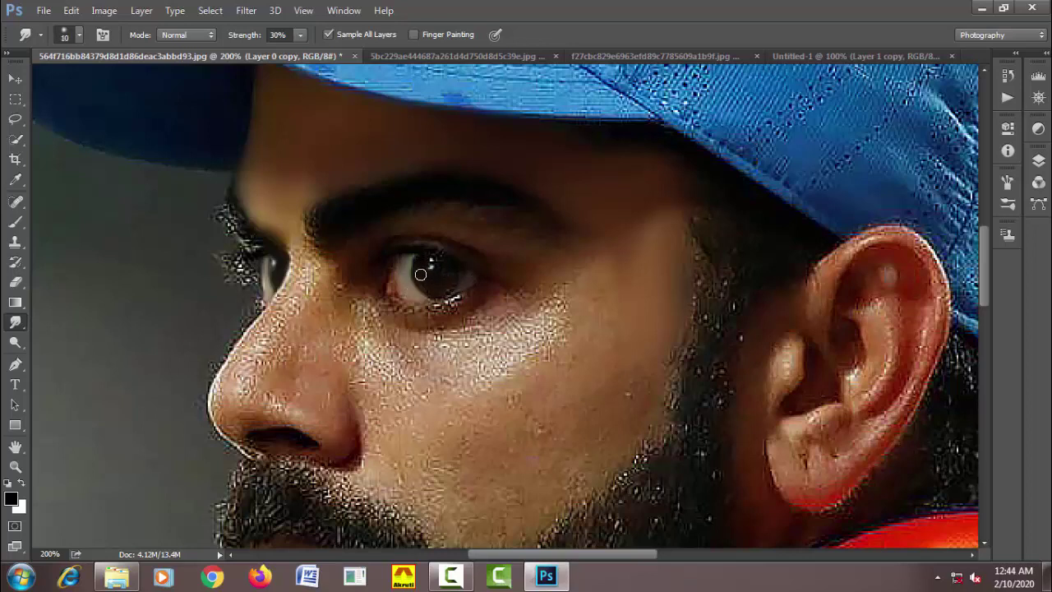
# Zoom in and smooth the skin around the nostril with a 15 px smudge brush.
pyautogui.press(']')
pyautogui.press('[')
pyautogui.scroll(1, 433, 260)
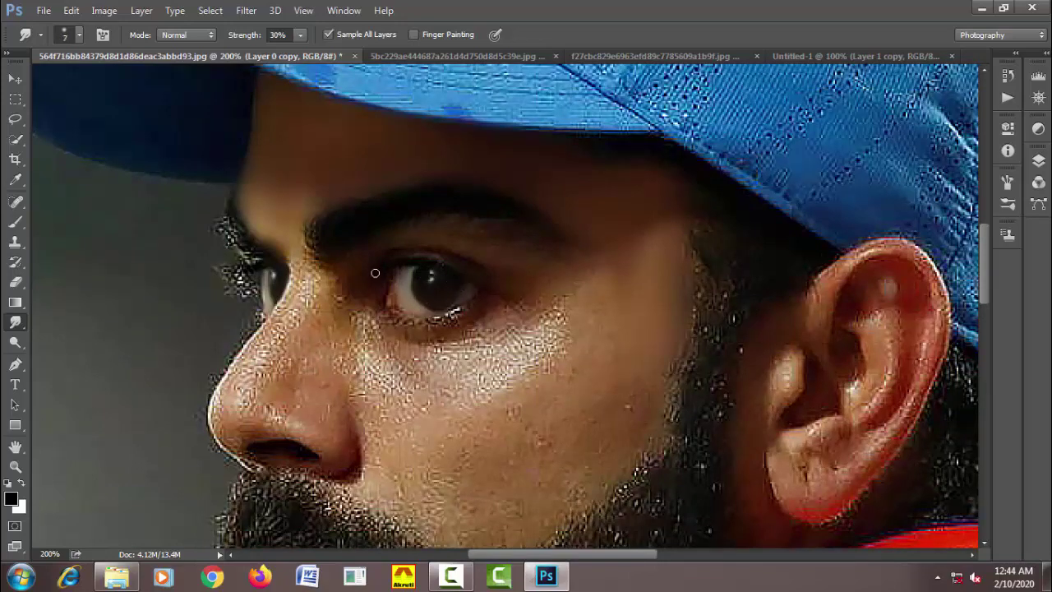
pyautogui.press(']')
pyautogui.press('[')
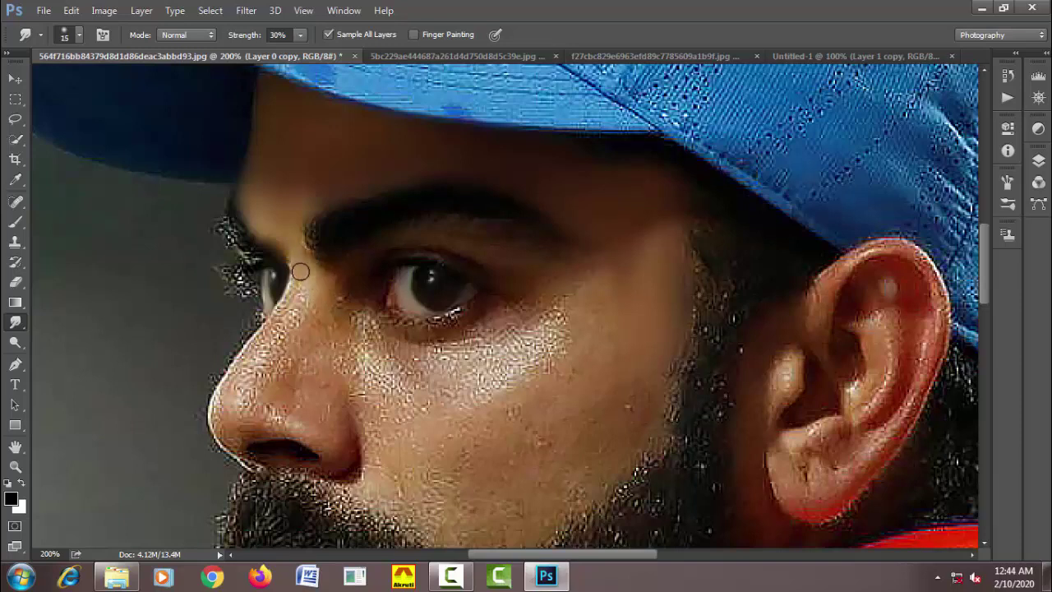
pyautogui.press(']')
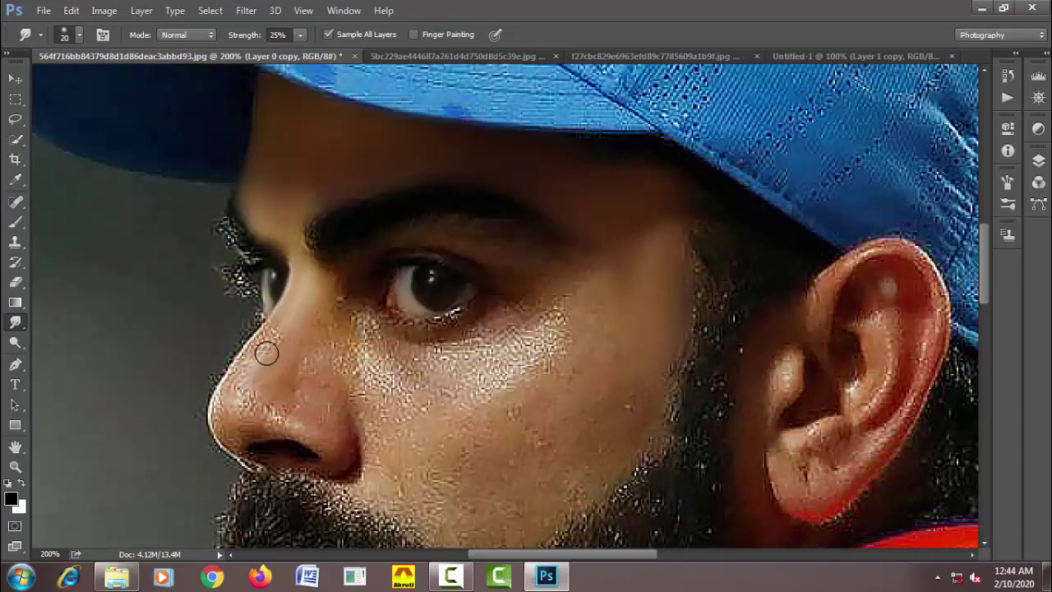
pyautogui.press(']')
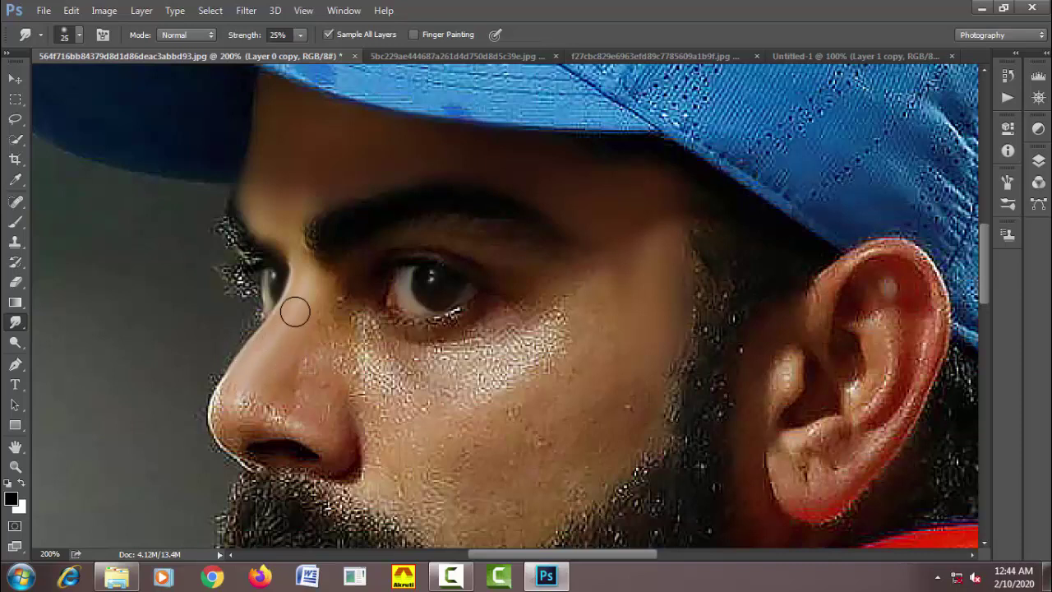
pyautogui.press('[')
pyautogui.press('[')
pyautogui.press(']')
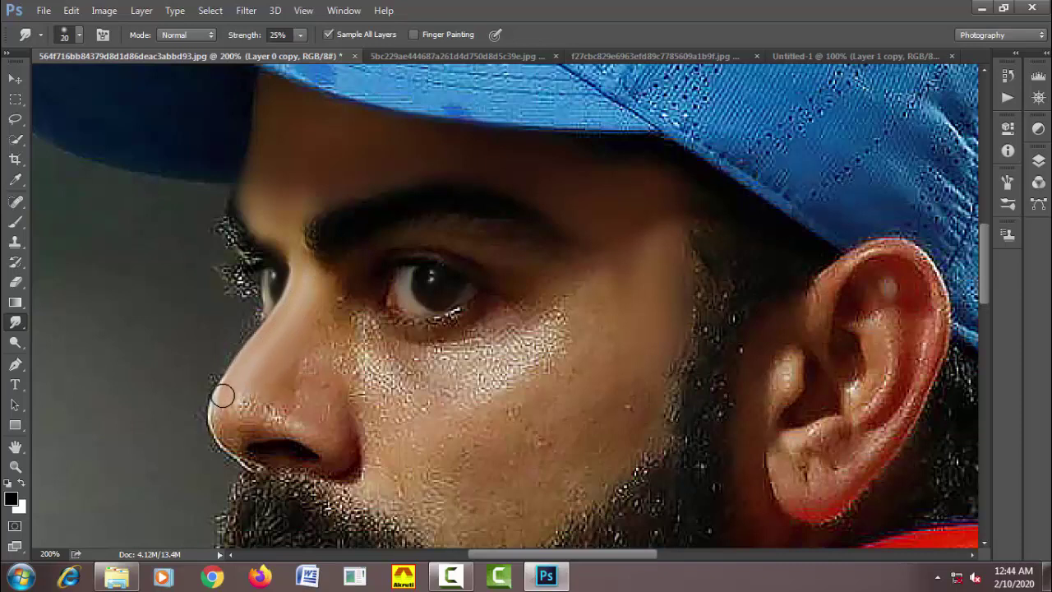
pyautogui.press('[')
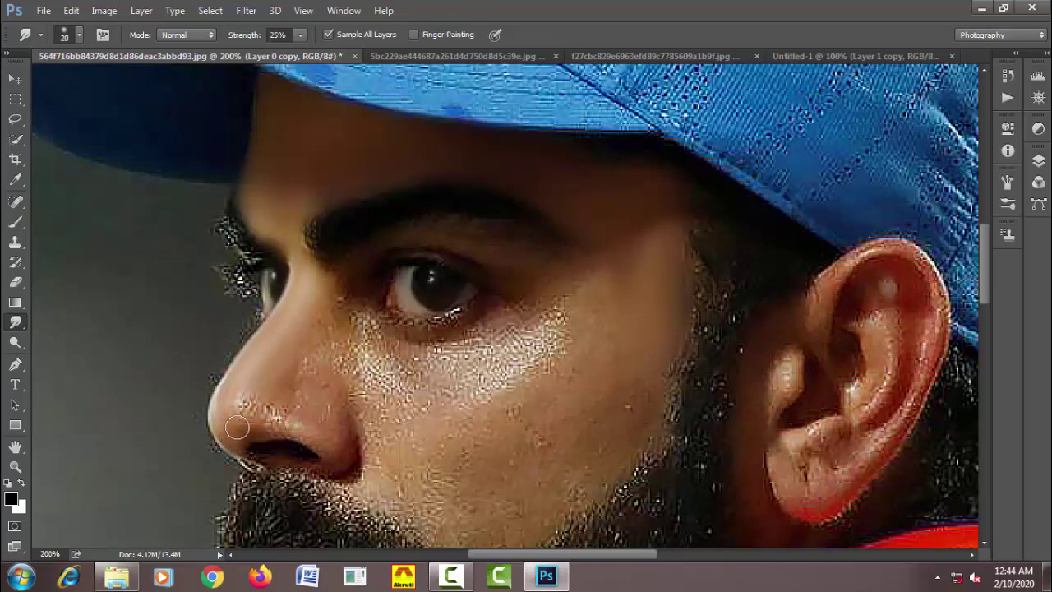
pyautogui.moveTo(259, 432); pyautogui.dragTo(260, 442)
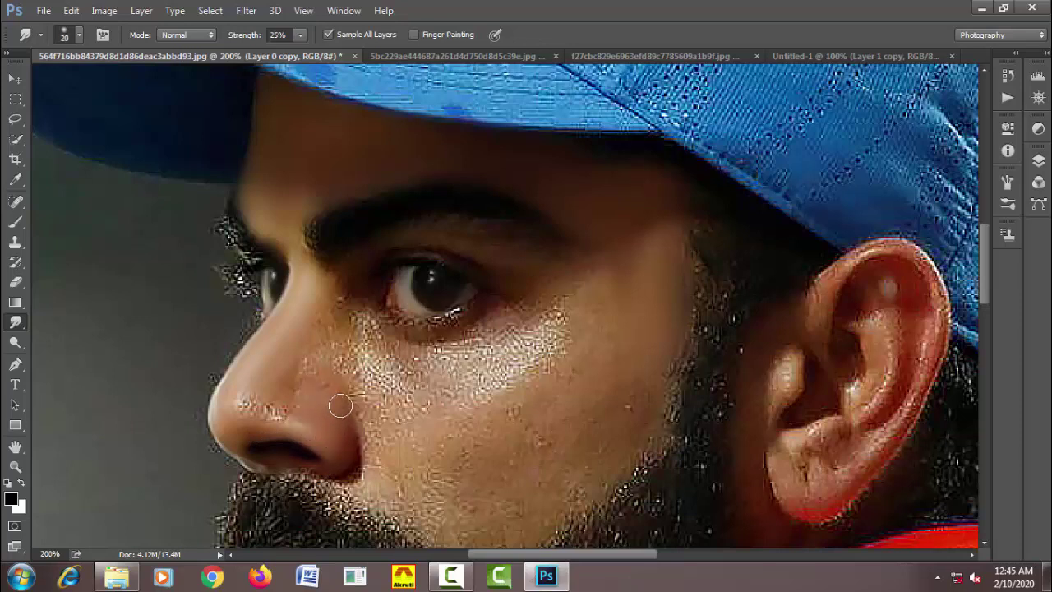
# Smooth the side of the nose and the nose-tip outline at 20 px.
pyautogui.moveTo(315, 376)
pyautogui.mouseDown()
pyautogui.moveTo(294, 416)
pyautogui.moveTo(246, 398)
pyautogui.mouseUp()
pyautogui.press(']')
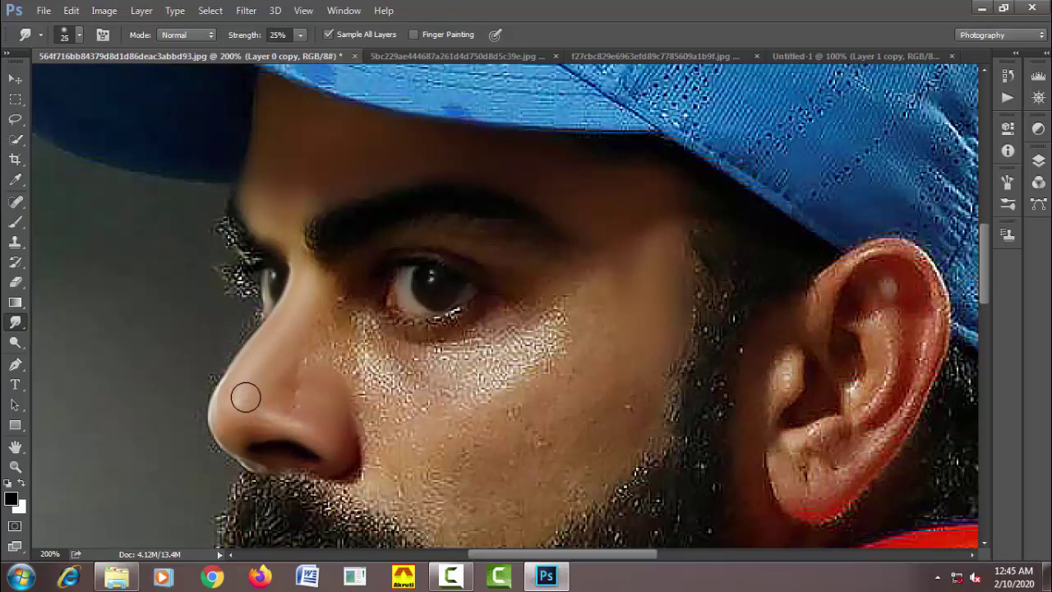
pyautogui.press('[')
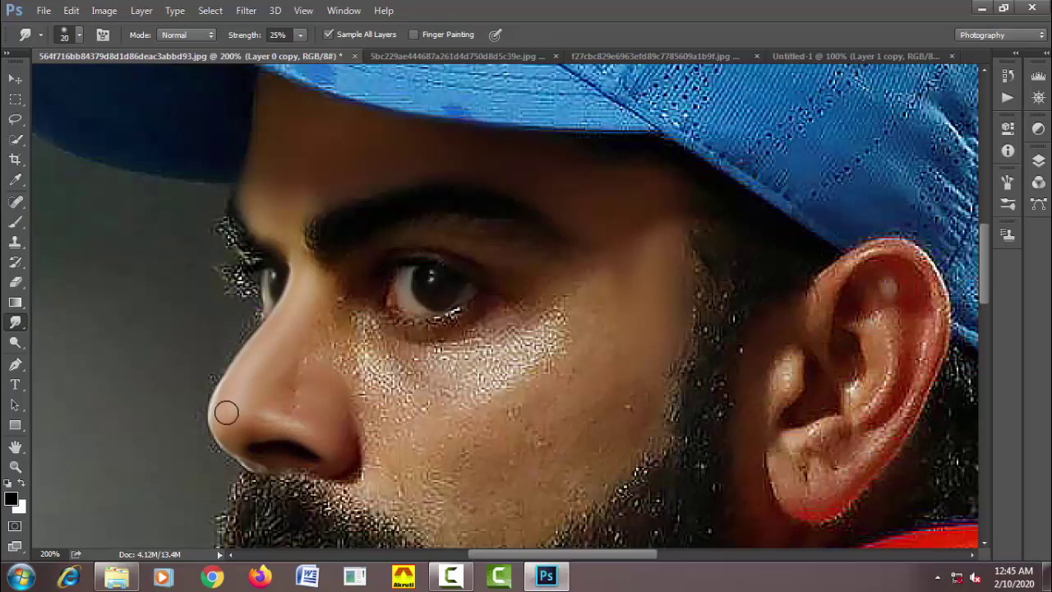
pyautogui.moveTo(226, 413); pyautogui.dragTo(266, 423)
# Smooth the speckled skin just below the eye with a 15 px brush.
pyautogui.press(']')
pyautogui.press('[')
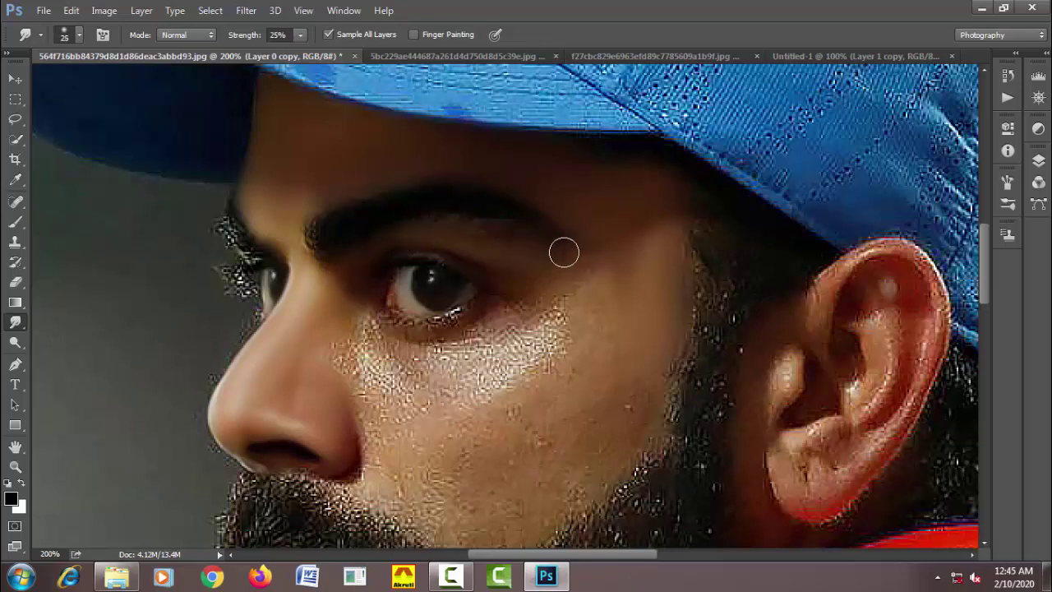
pyautogui.press(']')
pyautogui.press('[')
pyautogui.press('[')
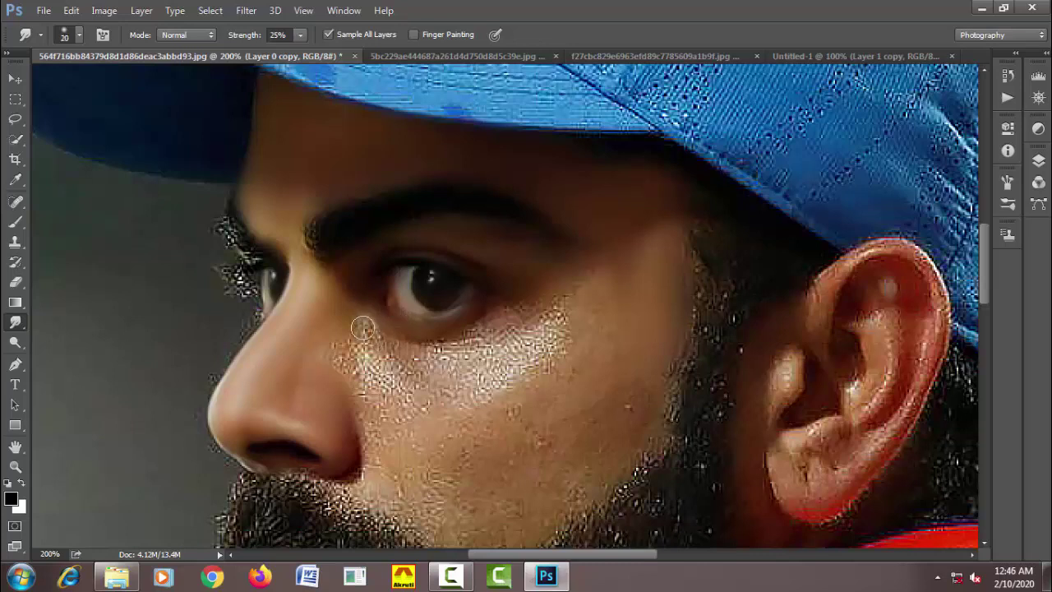
pyautogui.moveTo(362, 329); pyautogui.dragTo(362, 325)
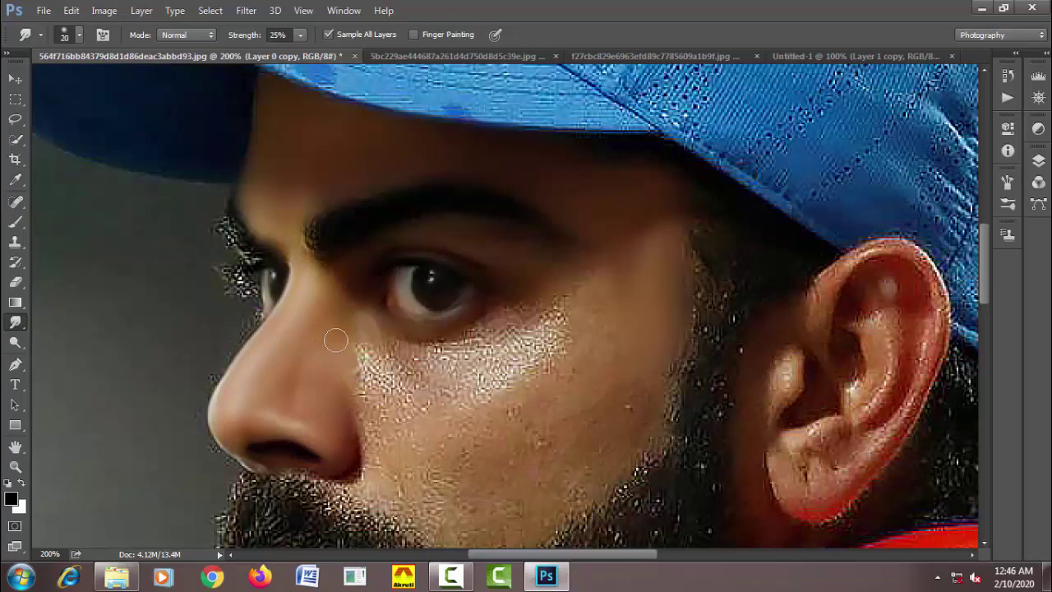
pyautogui.moveTo(352, 348)
pyautogui.mouseDown()
pyautogui.moveTo(383, 371)
pyautogui.moveTo(362, 350)
pyautogui.mouseUp()
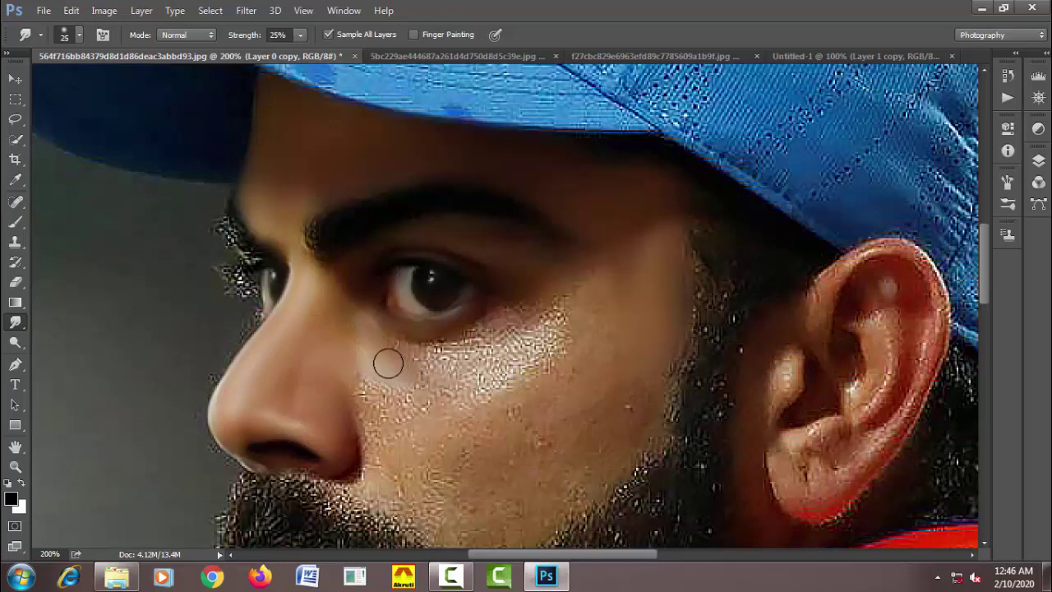
# Smooth the under-eye skin toward the cheekbone with a 25 px brush.
pyautogui.press('[')
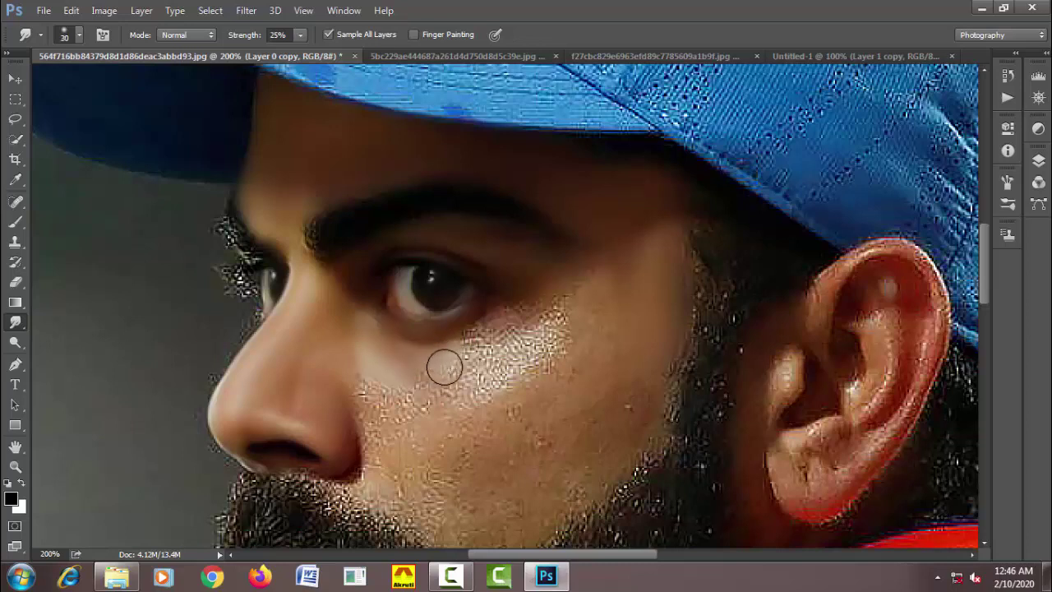
pyautogui.press(']')
pyautogui.press('[')
pyautogui.moveTo(464, 363); pyautogui.dragTo(509, 316)
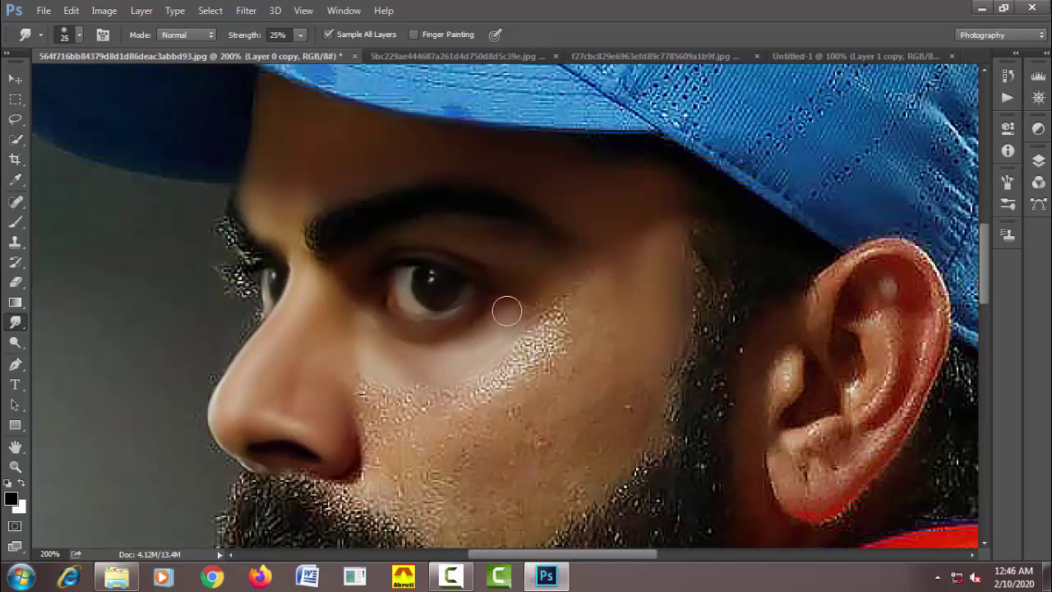
pyautogui.press(']')
pyautogui.press(']')
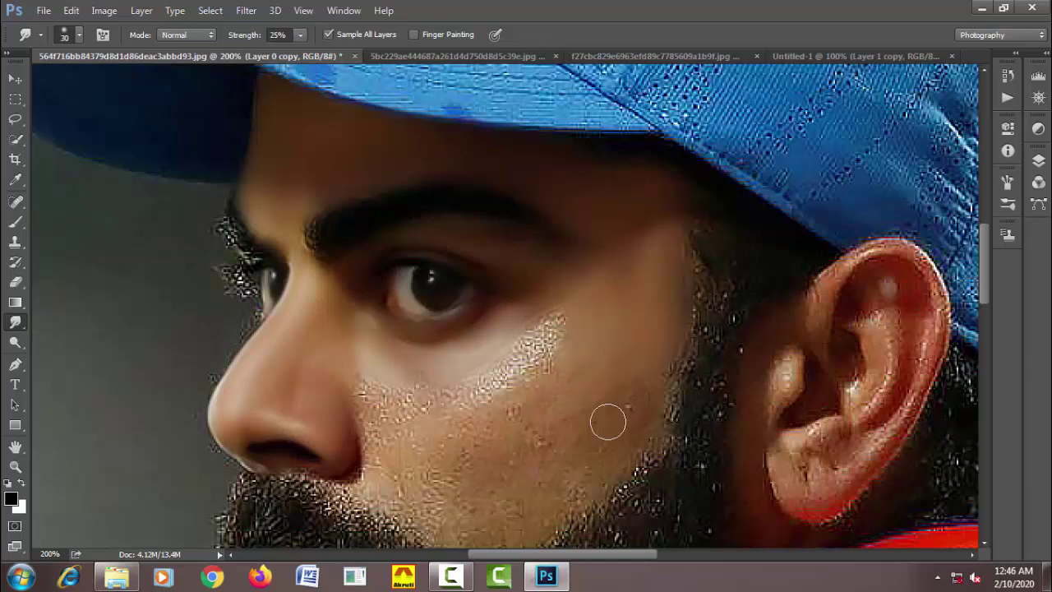
# Smooth the beard edge along the cheek with a 35 px smudge brush.
pyautogui.press('[')
pyautogui.scroll(-2, 611, 412)
pyautogui.press(']')
pyautogui.press(']')
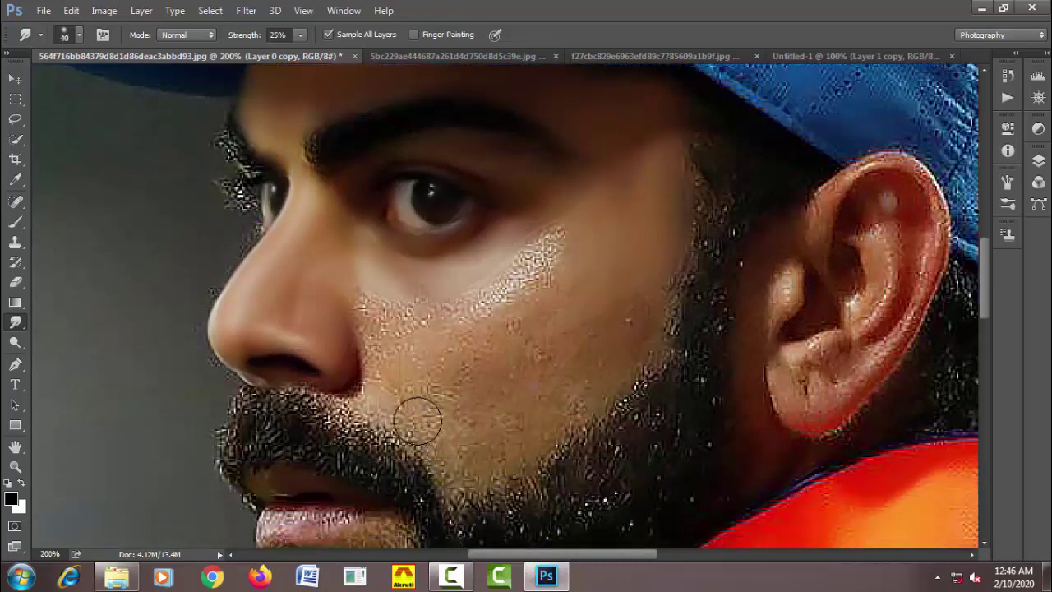
pyautogui.press('[')
pyautogui.moveTo(451, 460)
pyautogui.mouseDown()
pyautogui.moveTo(491, 467)
pyautogui.moveTo(542, 432)
pyautogui.moveTo(613, 330)
pyautogui.mouseUp()
# Smooth the speckled cheek beside the nose and the cheek skin above the beard.
pyautogui.press(']')
pyautogui.press(']')
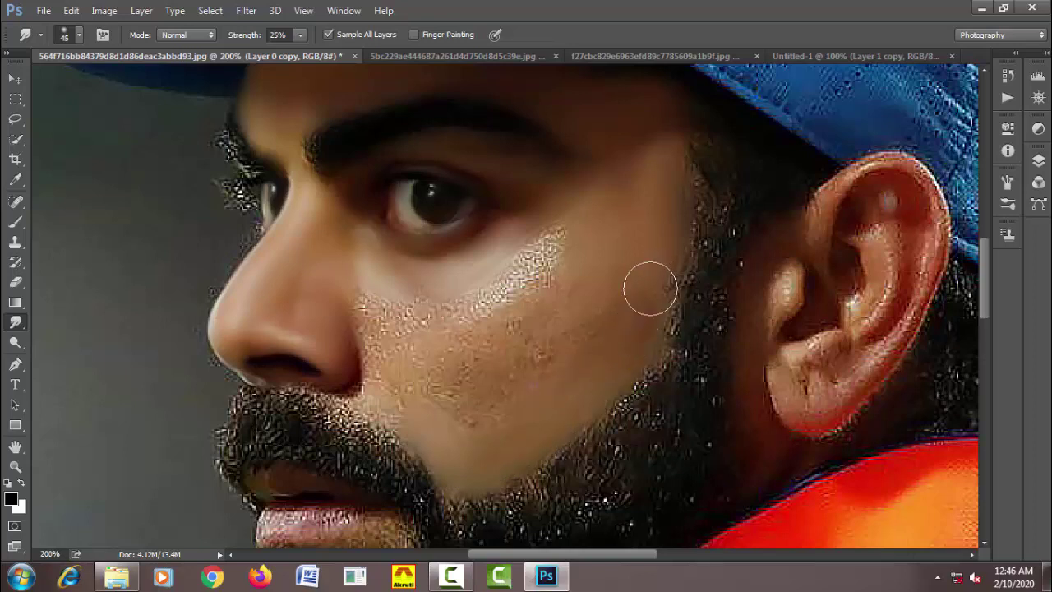
pyautogui.press('[')
pyautogui.press('[')
pyautogui.press('[')
pyautogui.press(']')
pyautogui.press(']')
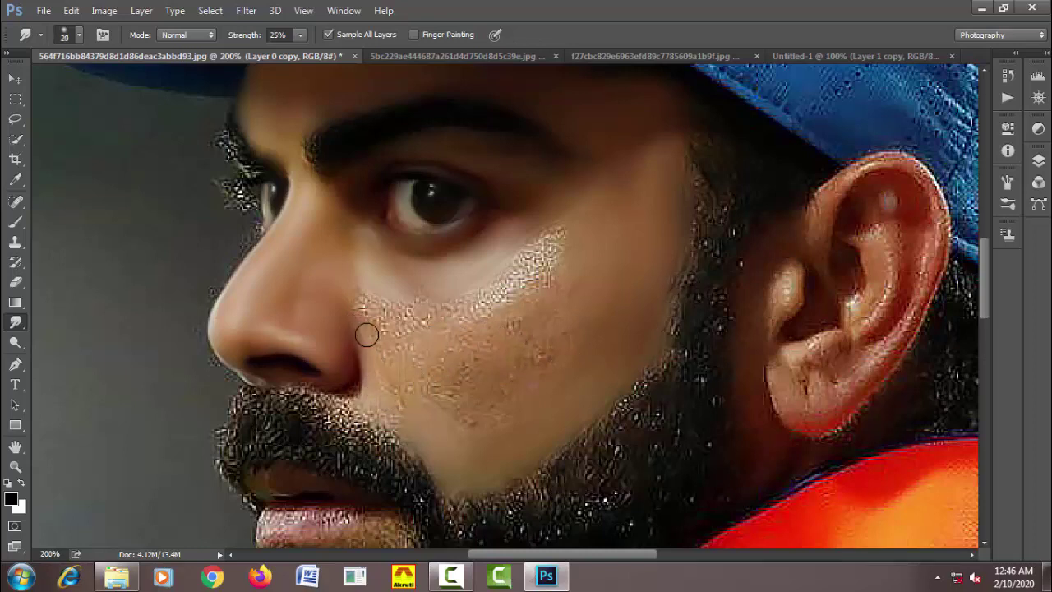
pyautogui.moveTo(362, 335)
pyautogui.mouseDown()
pyautogui.moveTo(360, 297)
pyautogui.moveTo(433, 329)
pyautogui.moveTo(404, 296)
pyautogui.moveTo(399, 331)
pyautogui.moveTo(441, 361)
pyautogui.moveTo(482, 353)
pyautogui.moveTo(406, 347)
pyautogui.moveTo(398, 359)
pyautogui.moveTo(410, 399)
pyautogui.moveTo(441, 403)
pyautogui.moveTo(405, 366)
pyautogui.mouseUp()
pyautogui.press(']')
pyautogui.press(']')
pyautogui.press(']')
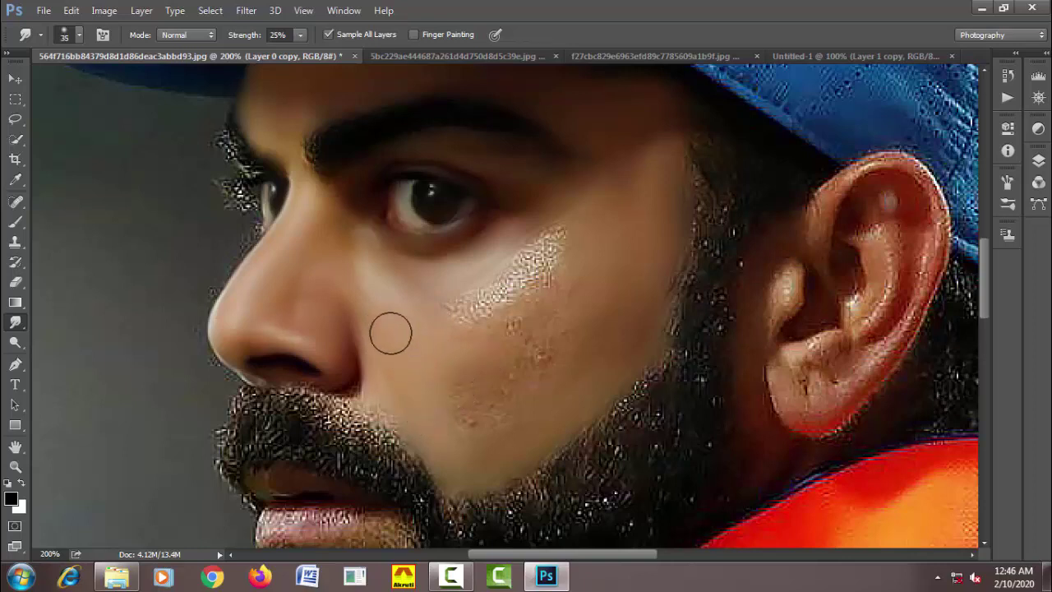
pyautogui.press('[')
pyautogui.press('[')
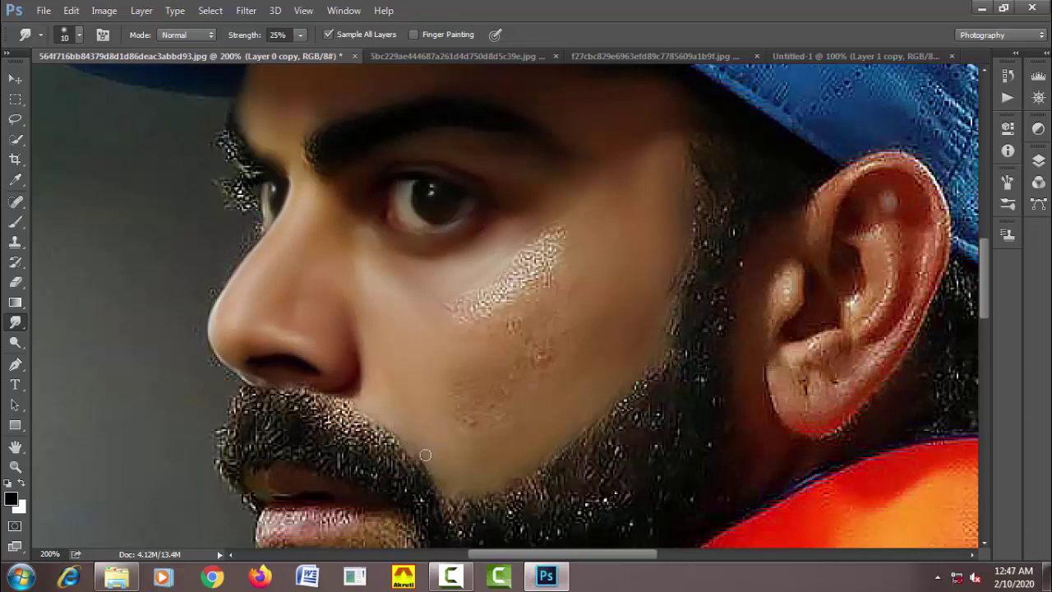
pyautogui.press(']')
# Smooth the speckled cheek highlight and the highlight below the eye at 30-40 px.
pyautogui.press(']')
pyautogui.press(']')
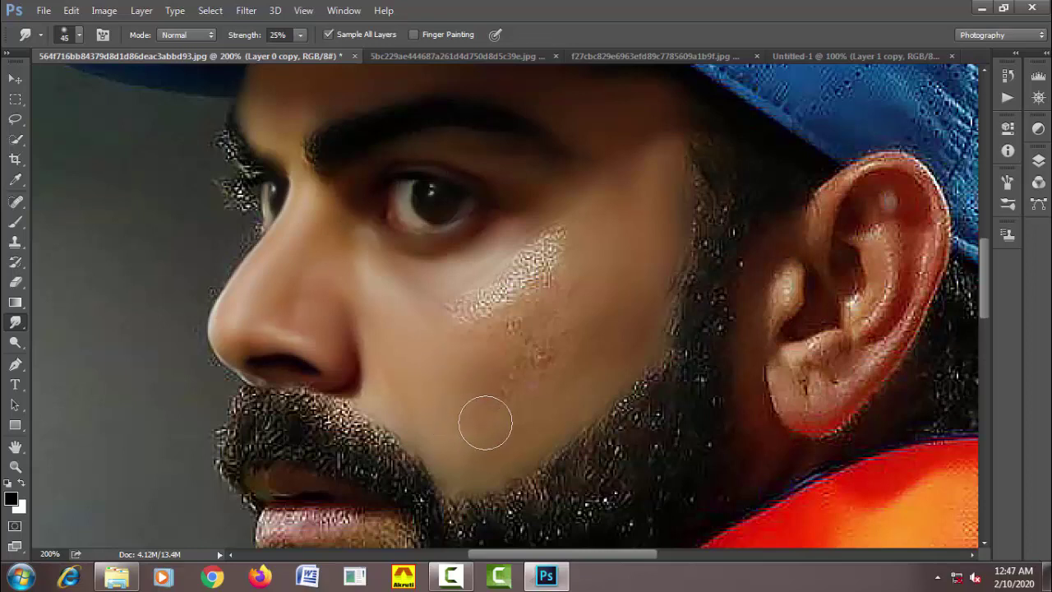
pyautogui.moveTo(566, 369)
pyautogui.mouseDown()
pyautogui.moveTo(586, 321)
pyautogui.moveTo(594, 336)
pyautogui.moveTo(572, 366)
pyautogui.moveTo(510, 420)
pyautogui.moveTo(553, 370)
pyautogui.mouseUp()
pyautogui.press('[')
pyautogui.moveTo(582, 317)
pyautogui.mouseDown()
pyautogui.moveTo(570, 287)
pyautogui.moveTo(582, 249)
pyautogui.moveTo(486, 364)
pyautogui.moveTo(466, 337)
pyautogui.moveTo(494, 303)
pyautogui.moveTo(467, 308)
pyautogui.moveTo(504, 296)
pyautogui.moveTo(565, 219)
pyautogui.moveTo(547, 228)
pyautogui.moveTo(580, 209)
pyautogui.moveTo(559, 244)
pyautogui.moveTo(546, 228)
pyautogui.moveTo(476, 286)
pyautogui.moveTo(463, 282)
pyautogui.moveTo(526, 221)
pyautogui.moveTo(479, 268)
pyautogui.mouseUp()
pyautogui.press('[')
pyautogui.press('[')
pyautogui.press(']')
pyautogui.press('[')
pyautogui.press('[')
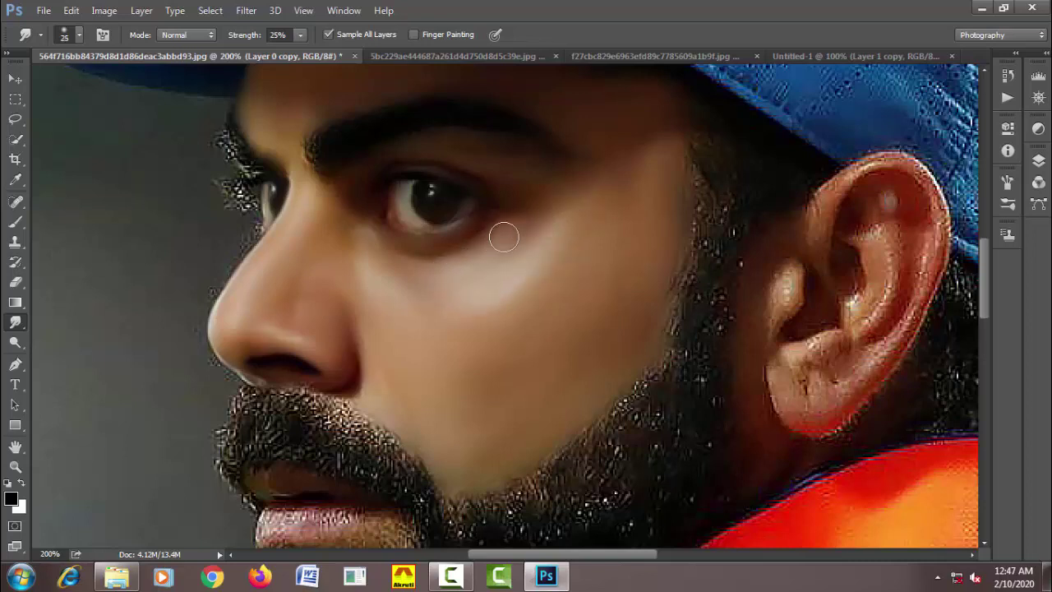
pyautogui.press('[')
pyautogui.press(']')
pyautogui.press(']')
pyautogui.moveTo(372, 262)
pyautogui.mouseDown()
pyautogui.moveTo(493, 293)
pyautogui.moveTo(479, 313)
pyautogui.moveTo(528, 284)
pyautogui.moveTo(500, 310)
pyautogui.mouseUp()
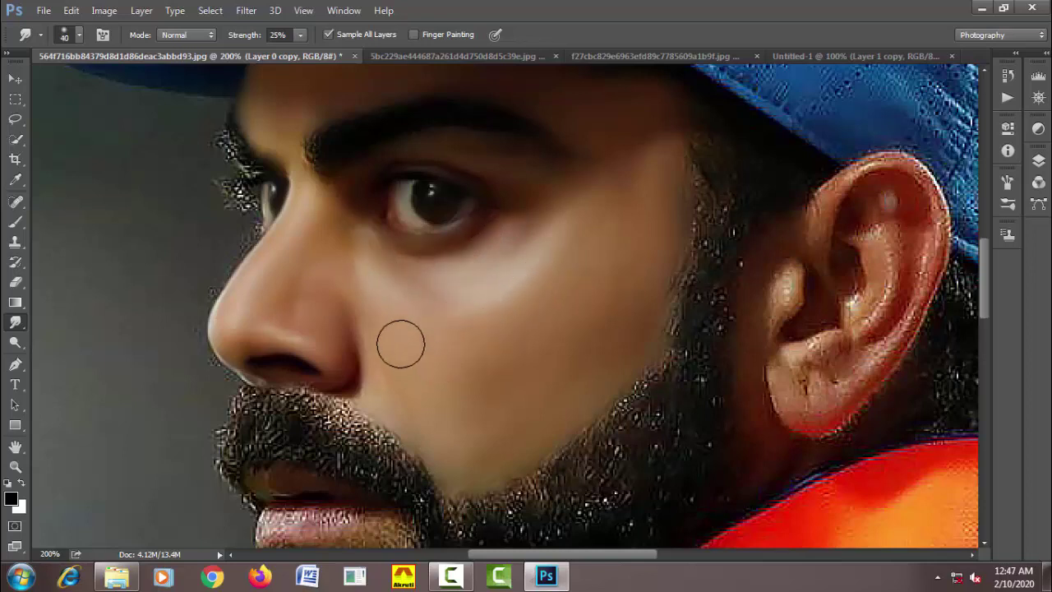
# Set the brush to 50 px and zoom out to see the whole portrait.
pyautogui.press(']')
pyautogui.press(']')
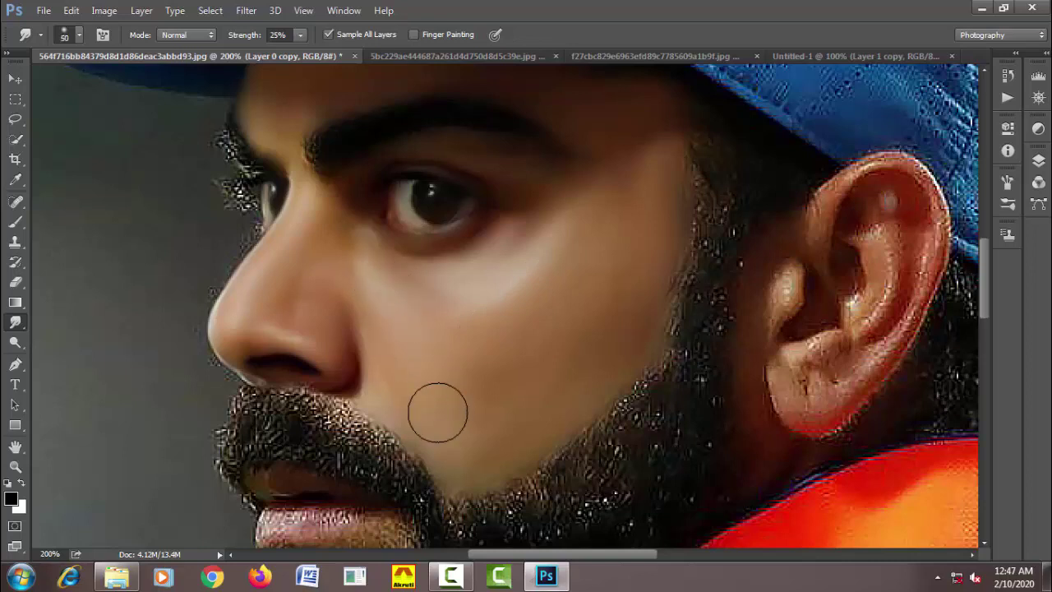
pyautogui.press(']')
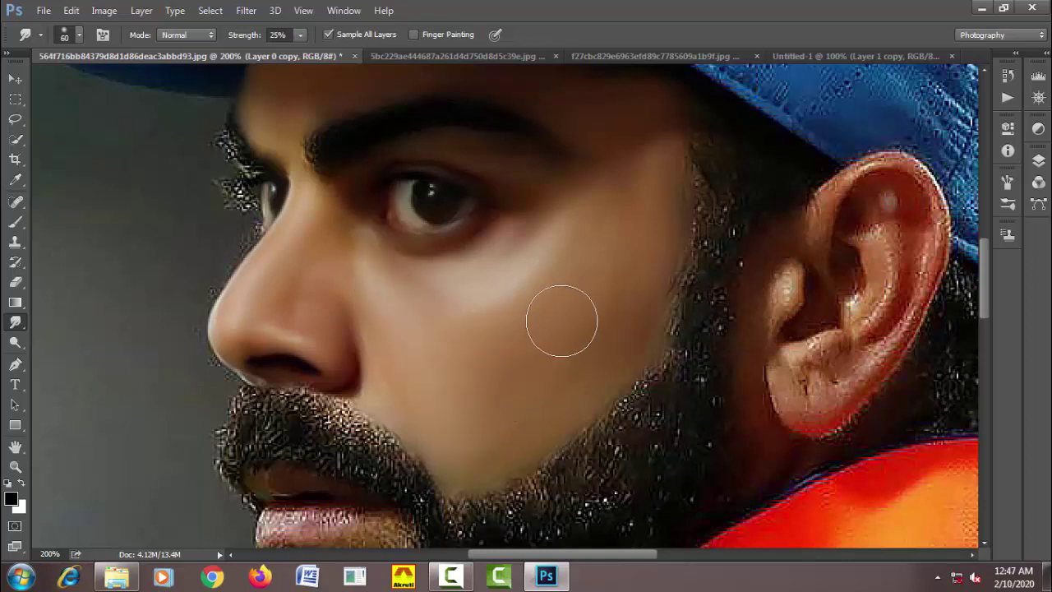
pyautogui.press(']')
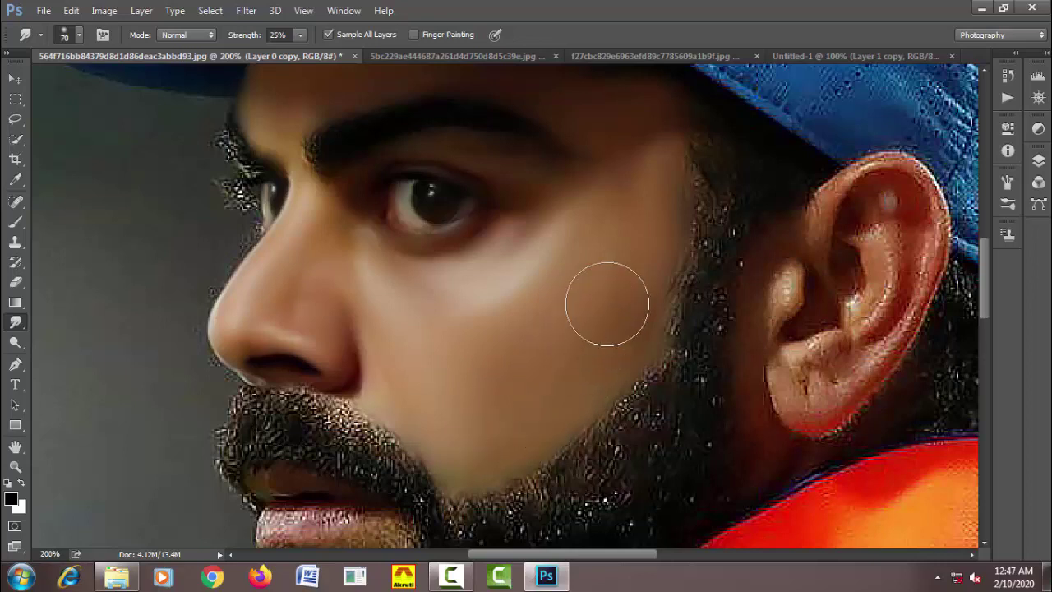
pyautogui.press('[')
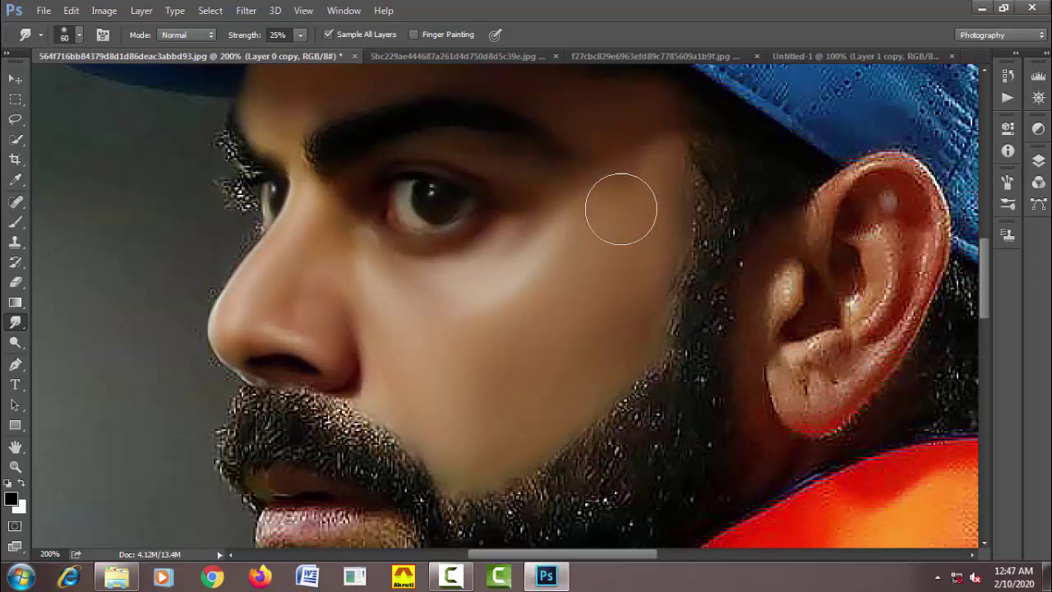
pyautogui.press('[')
pyautogui.hotkey('ctrl', '-')
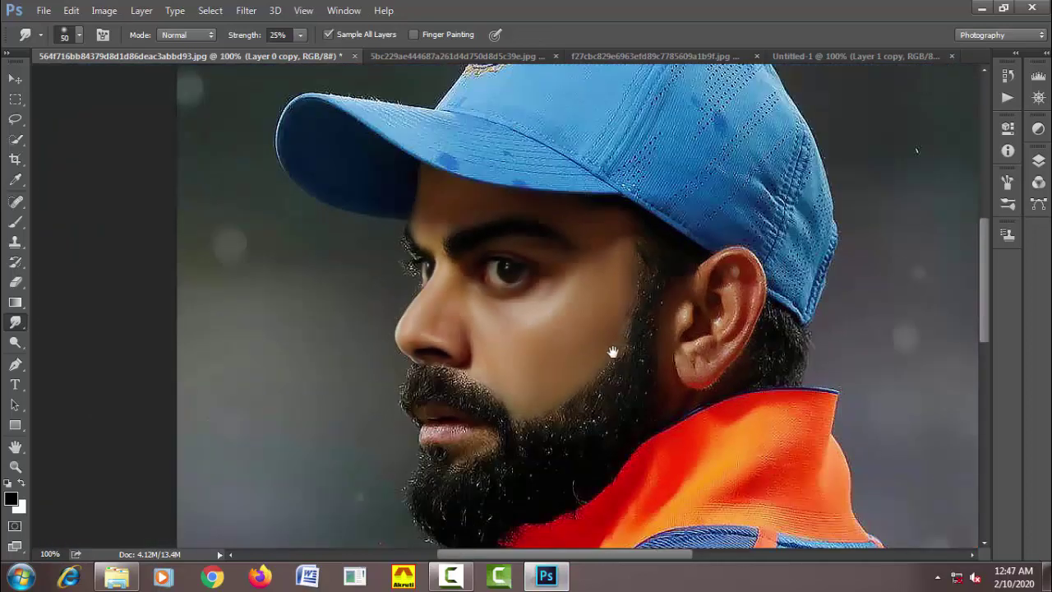
# Pan the cap and collar into view and set the smudge brush to 50 px.
pyautogui.moveTo(611, 352); pyautogui.dragTo(541, 328)
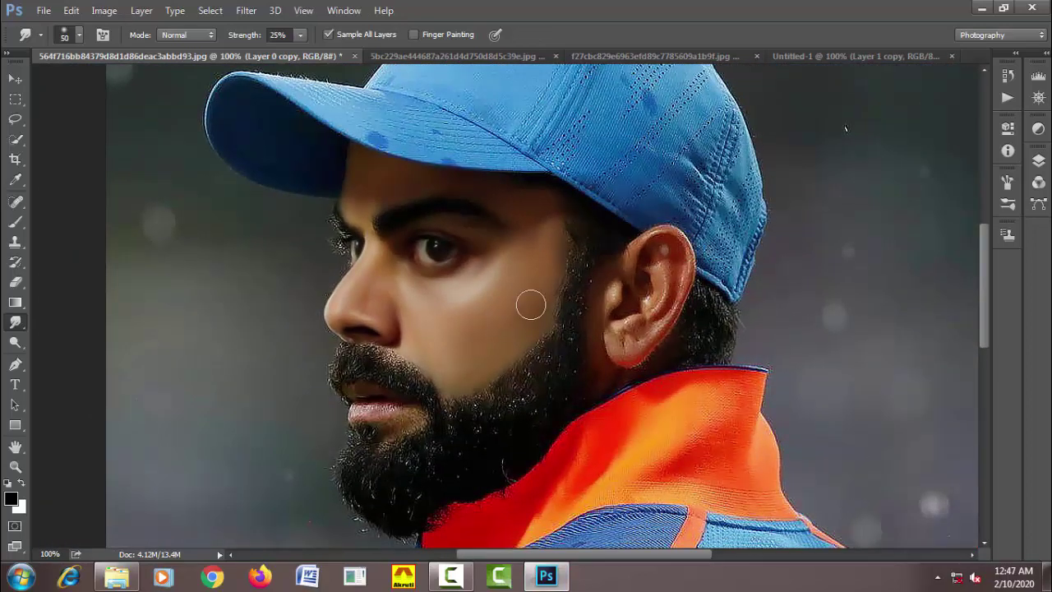
pyautogui.press(']')
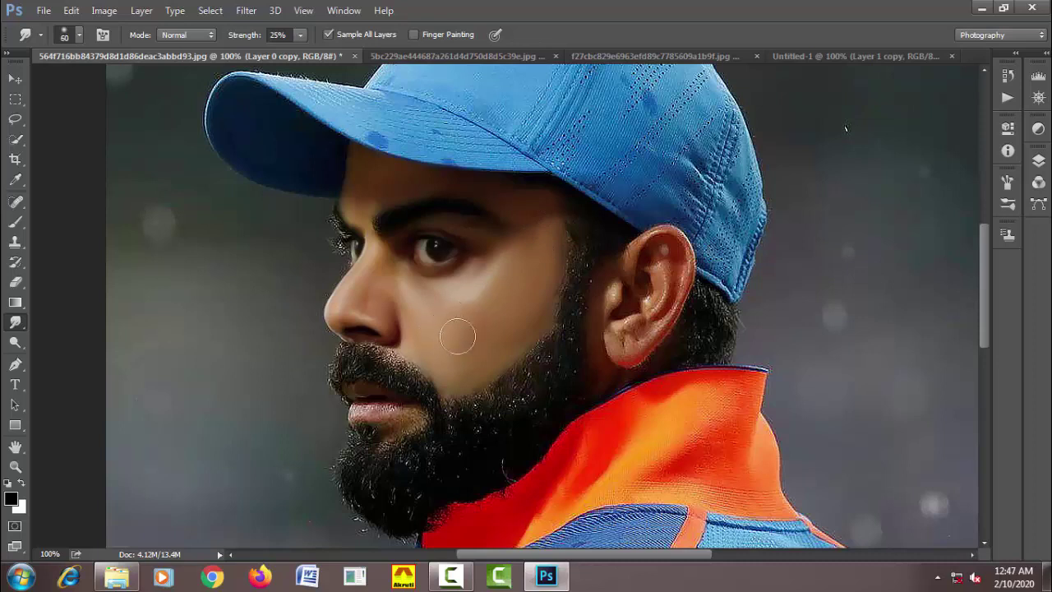
pyautogui.press(']')
pyautogui.press(']')
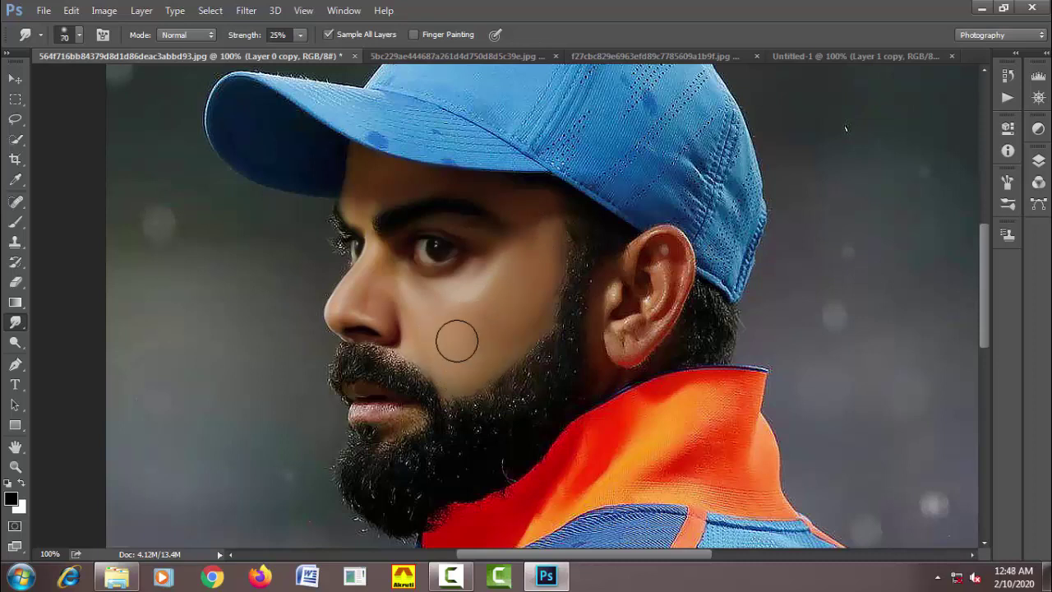
pyautogui.press('[')
pyautogui.press('[')
pyautogui.press(']')
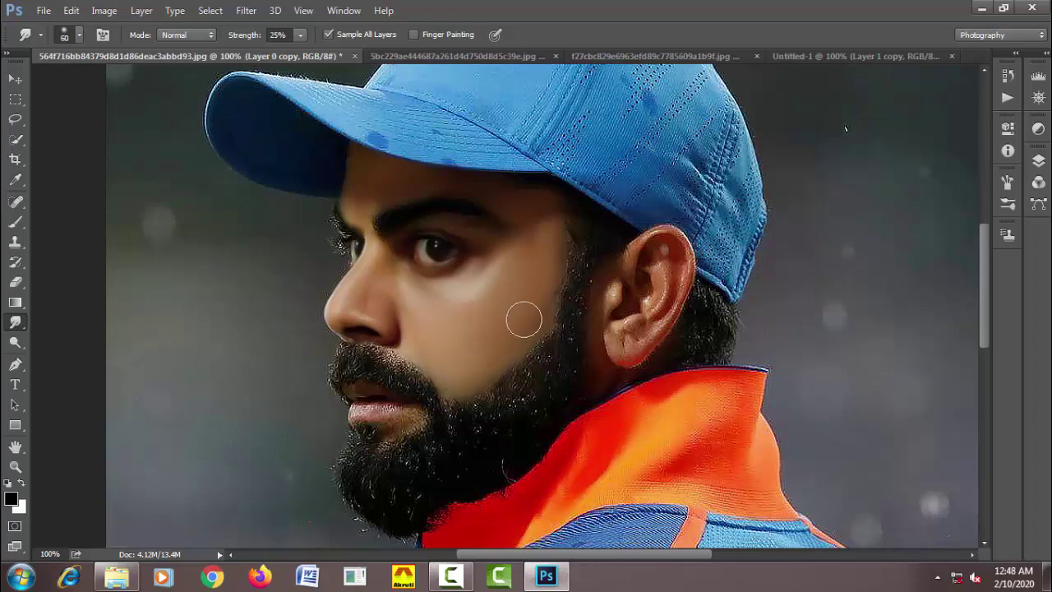
pyautogui.press('[')
pyautogui.press('[')
pyautogui.press('[')
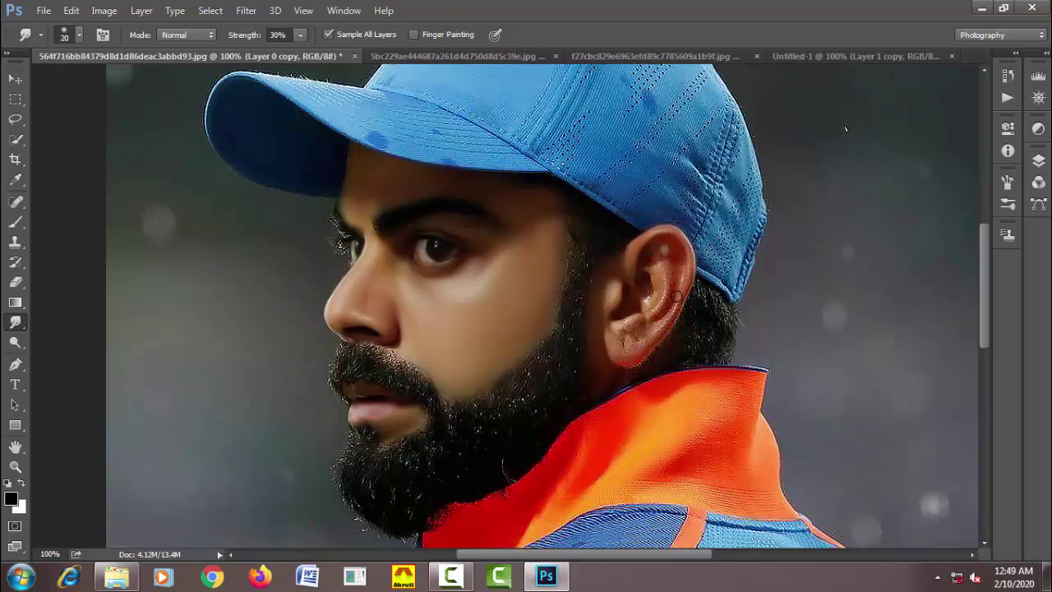
# Smudge the ear skin, zoom out to 66.67%, and set the brush to 50 px.
pyautogui.moveTo(675, 278); pyautogui.dragTo(675, 274)
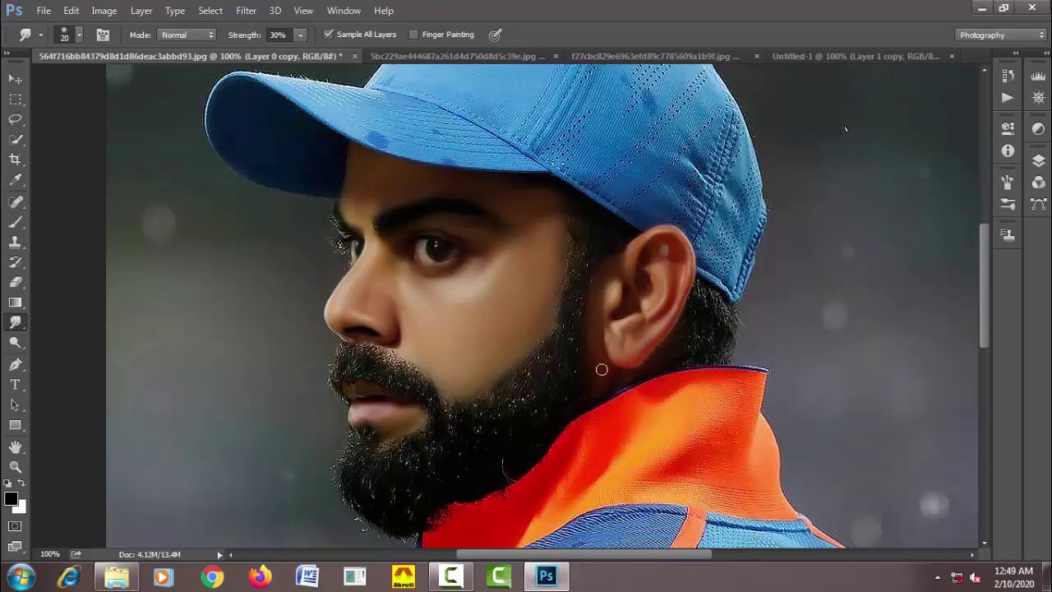
pyautogui.press(']')
pyautogui.press('[')
pyautogui.hotkey('ctrl', '-')
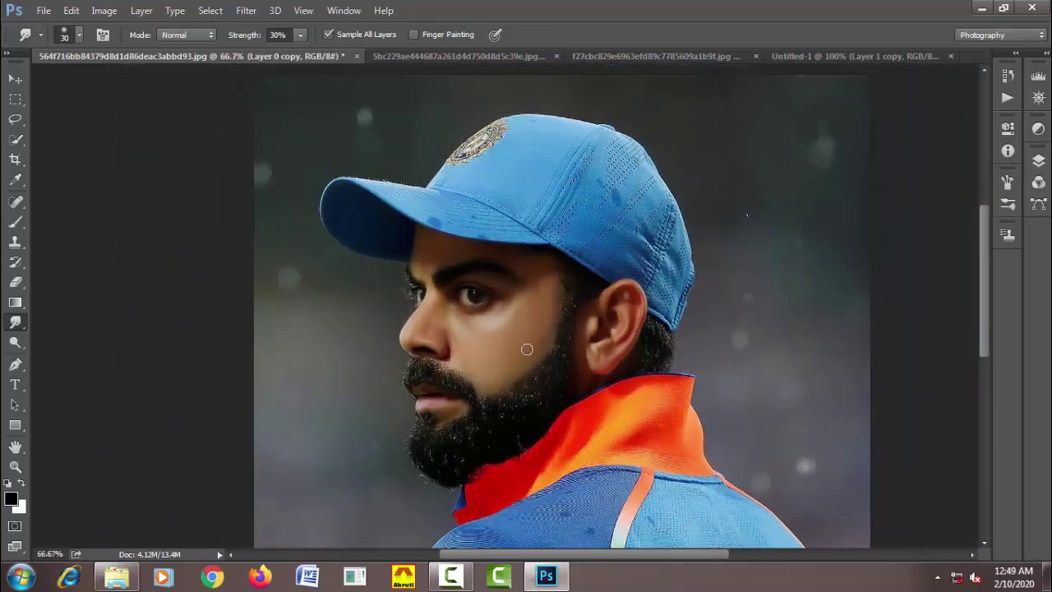
pyautogui.press(']')
pyautogui.press(']')
# Switch the smudge brush to Hard Pastel on Canvas and zoom in on the collar.
pyautogui.rightClick(508, 297)
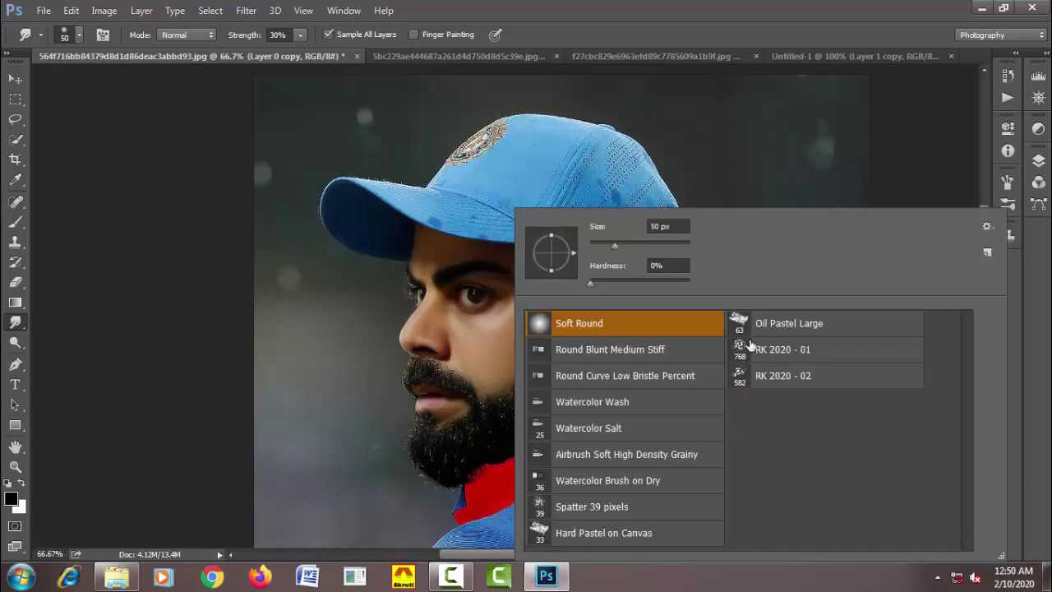
pyautogui.click(659, 535)
pyautogui.click(541, 384)
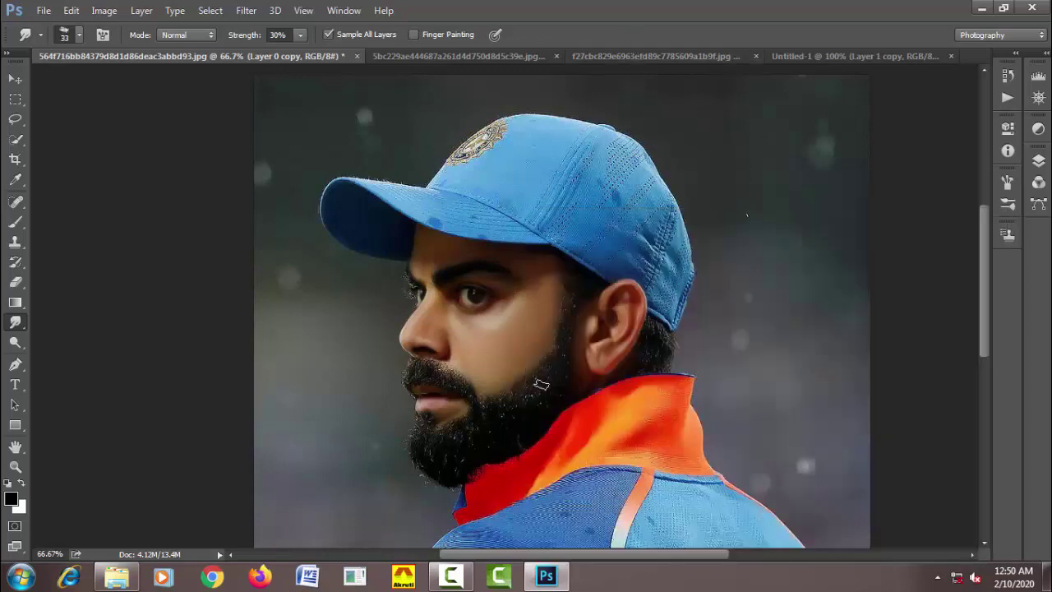
pyautogui.scroll(-2, 542, 385)
pyautogui.scroll(-2, 538, 391)
pyautogui.scroll(-2, 533, 397)
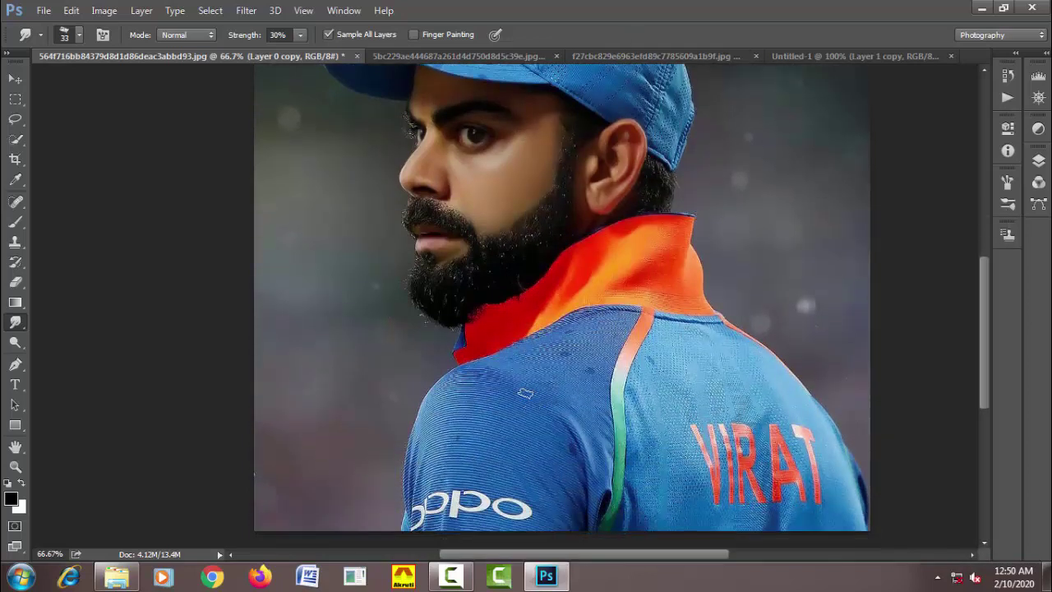
pyautogui.scroll(1, 515, 353)
pyautogui.scroll(1, 515, 352)
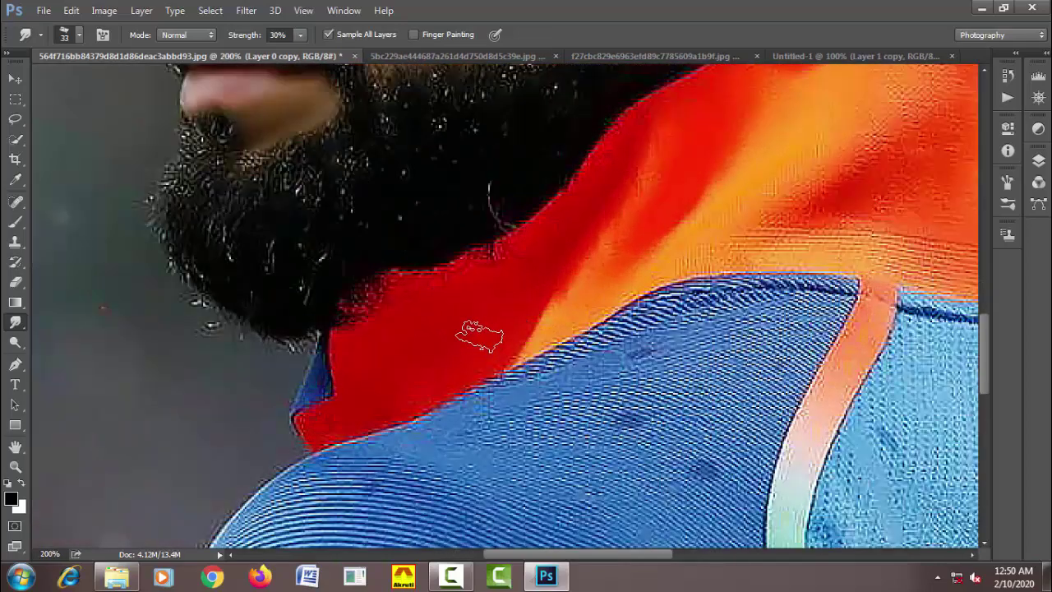
# Set smudge Strength to 80% and smear the red collar into the beard edge at 25 px.
pyautogui.press('8')
pyautogui.press('[')
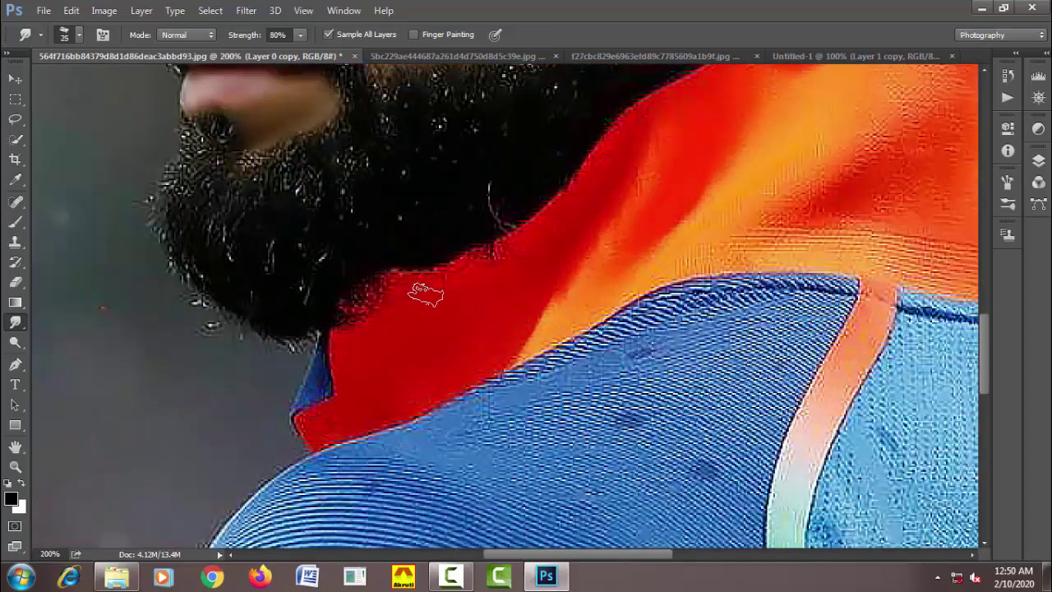
pyautogui.press('[')
pyautogui.press(']')
pyautogui.moveTo(474, 266); pyautogui.dragTo(387, 338)
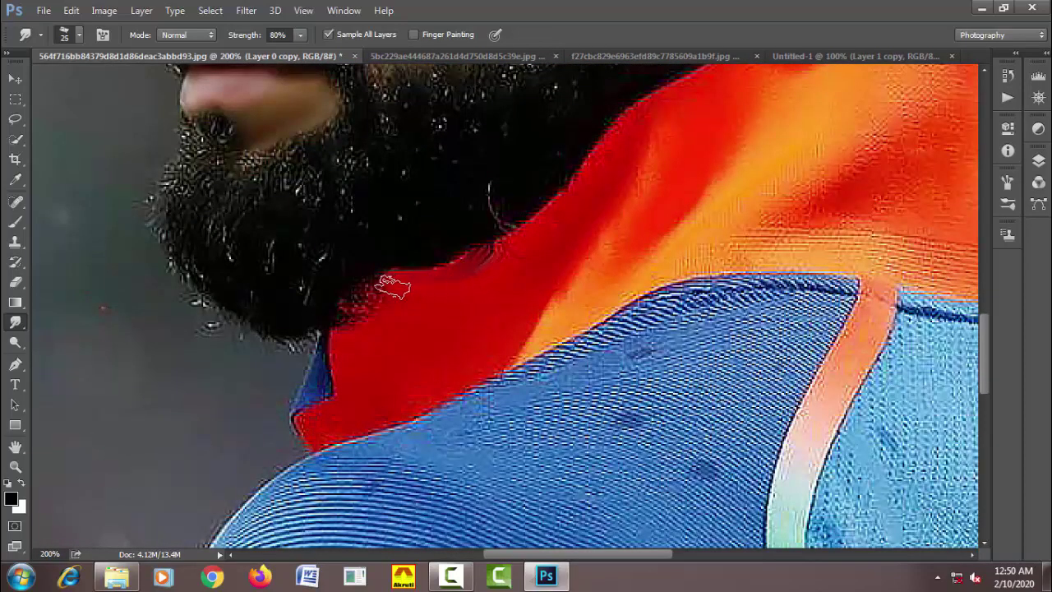
# Smudge the red collar over the small blue patch with a 10-15 px brush.
pyautogui.press('[')
pyautogui.press('[')
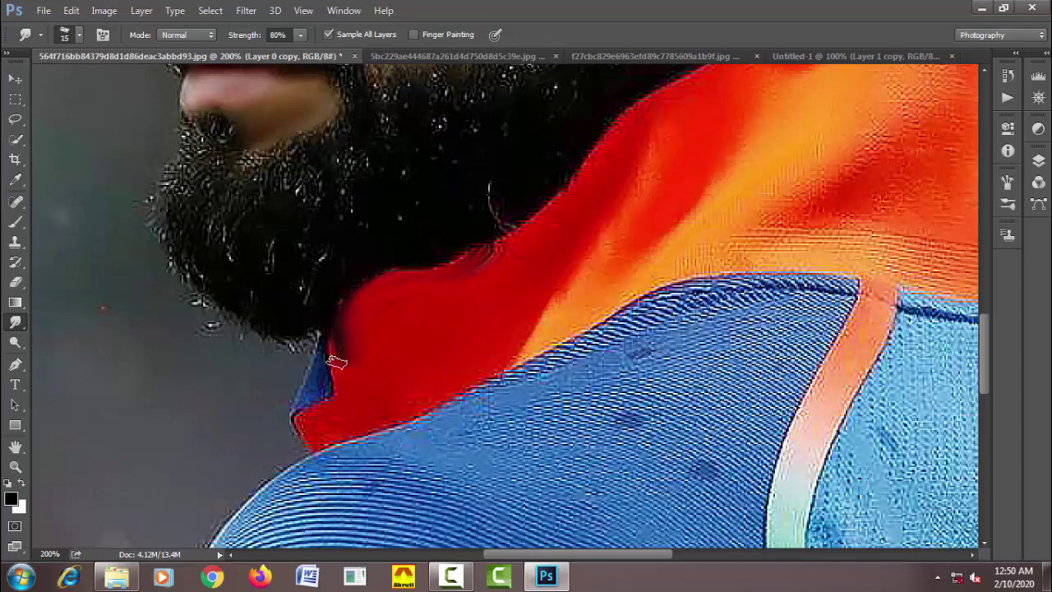
pyautogui.moveTo(327, 404); pyautogui.dragTo(300, 428)
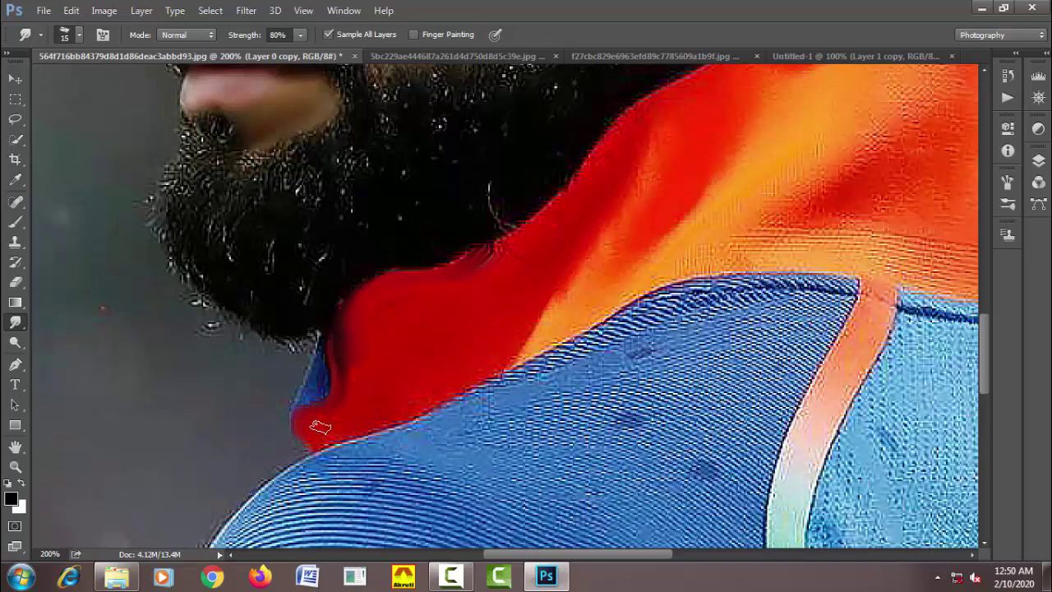
pyautogui.press(']')
pyautogui.press('[')
pyautogui.press('[')
pyautogui.moveTo(315, 358); pyautogui.dragTo(300, 393)
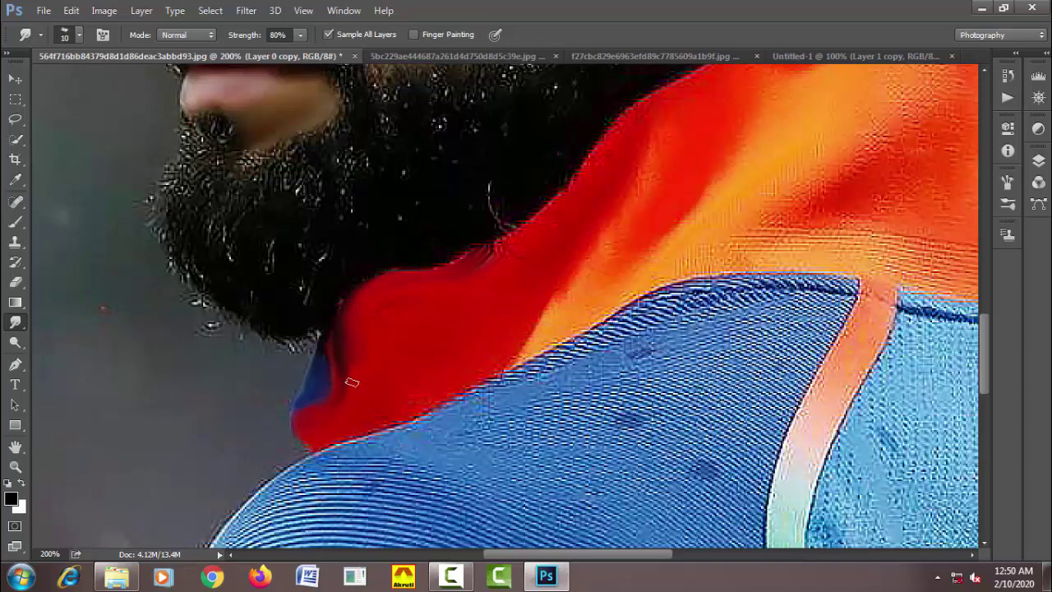
# Smudge the collar edge into the beard and streak lighter orange into the red collar.
pyautogui.press(']')
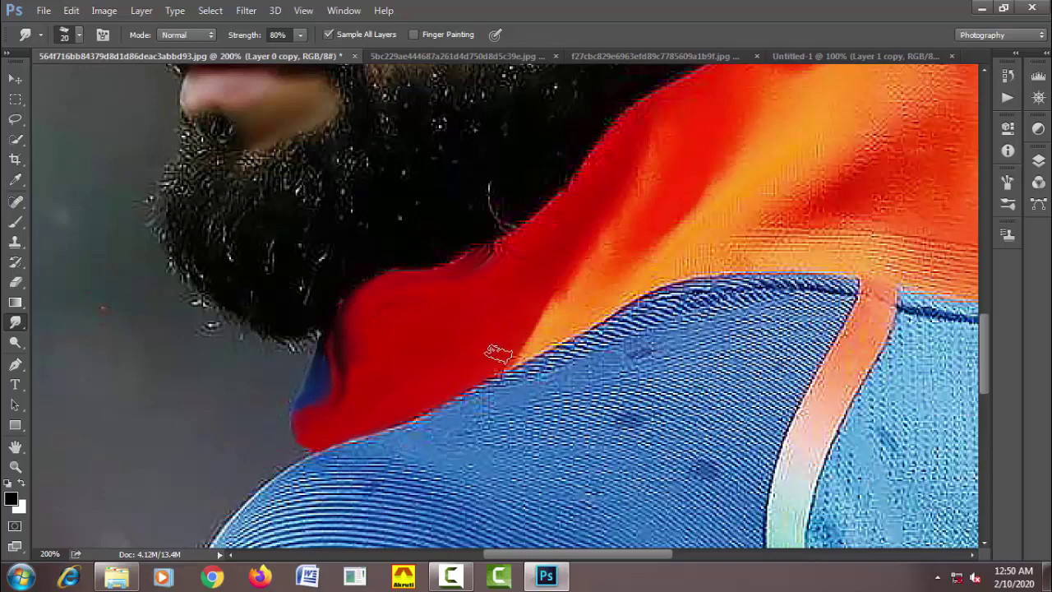
pyautogui.press('[')
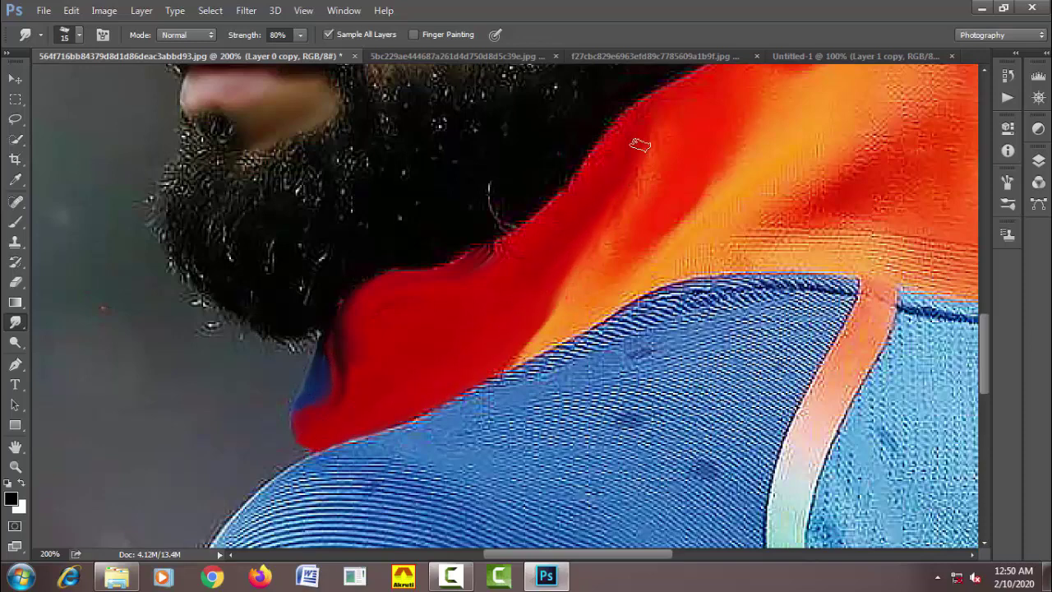
pyautogui.press(']')
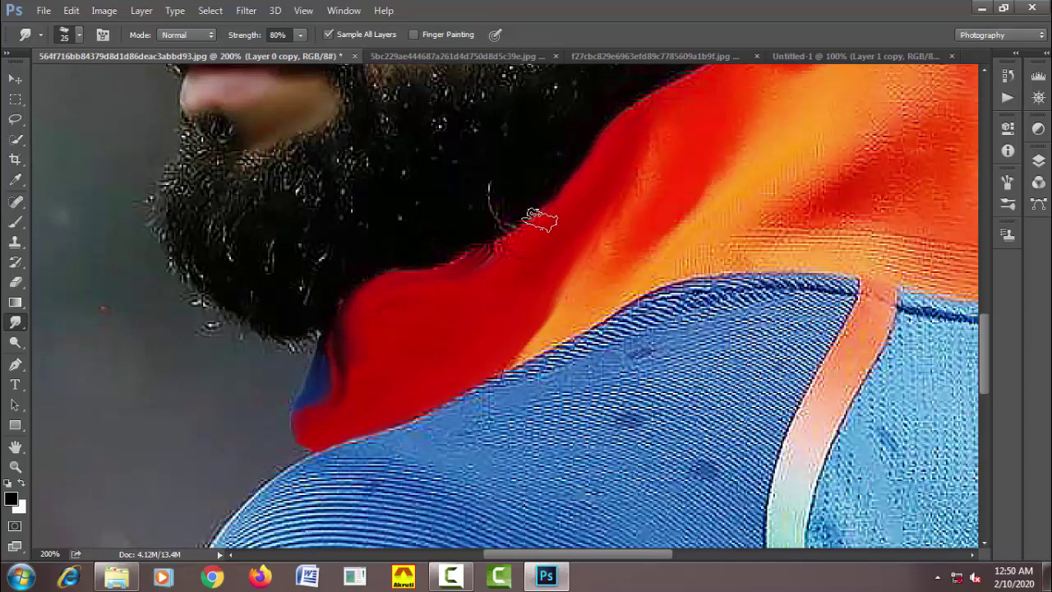
pyautogui.moveTo(540, 220); pyautogui.dragTo(521, 247)
pyautogui.press('[')
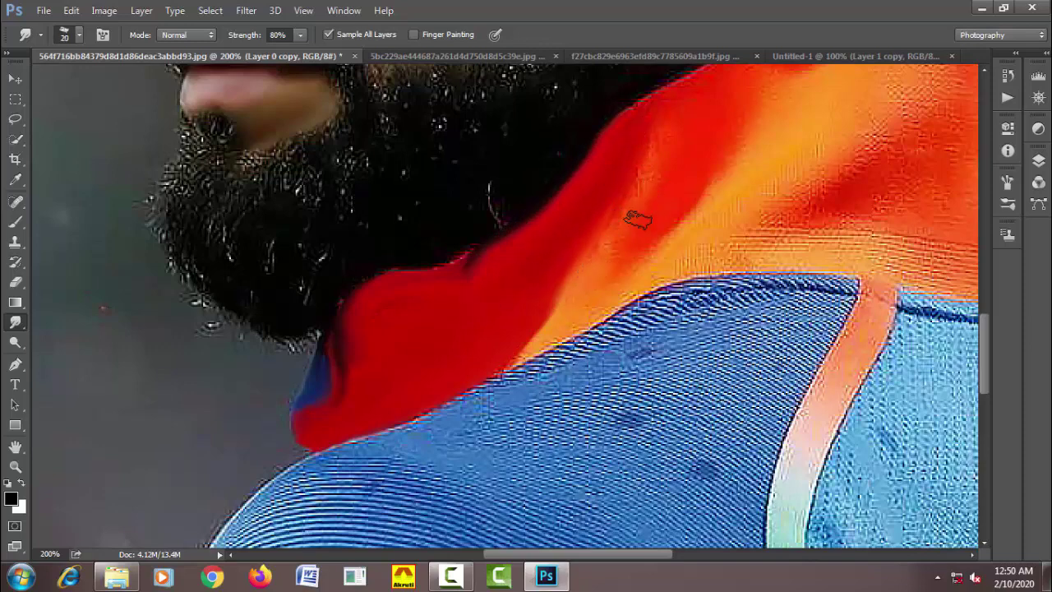
pyautogui.moveTo(606, 242); pyautogui.dragTo(664, 136)
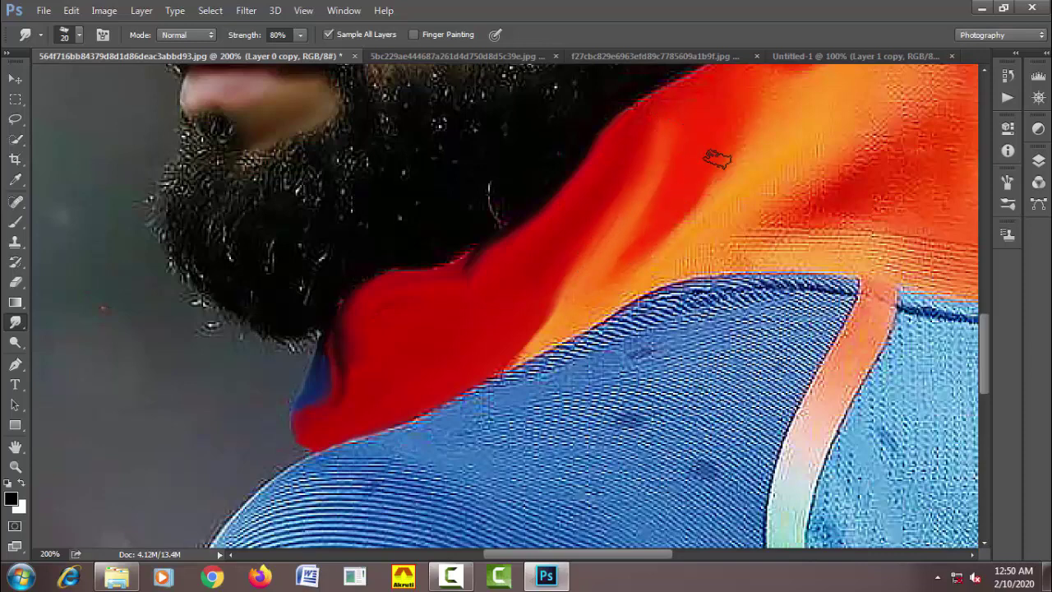
# Smear the orange and red shoulder above the collar with a 20 px brush.
pyautogui.press('[')
pyautogui.press('[')
pyautogui.press(']')
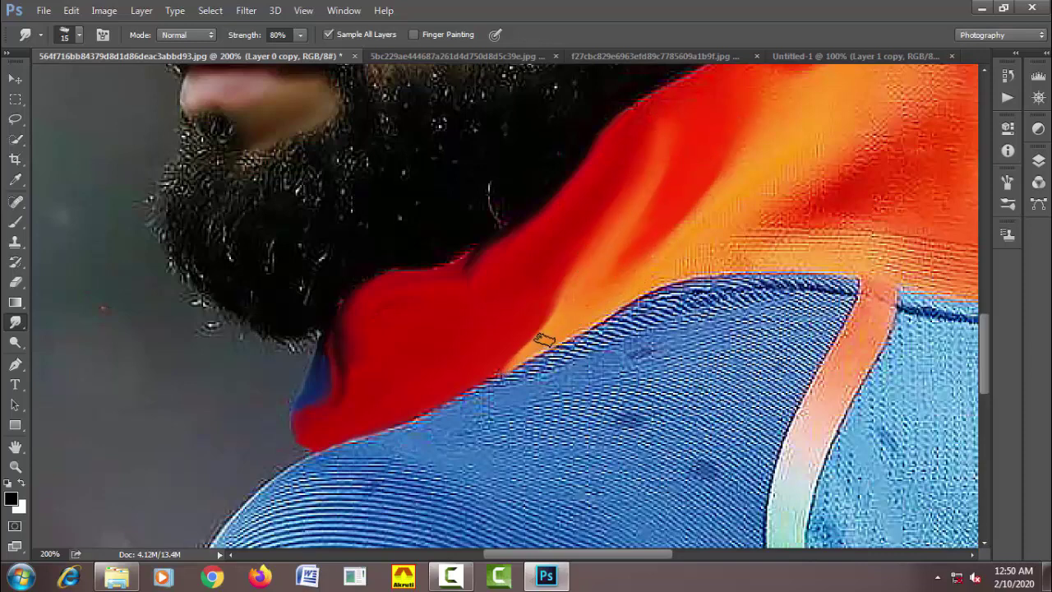
pyautogui.press(']')
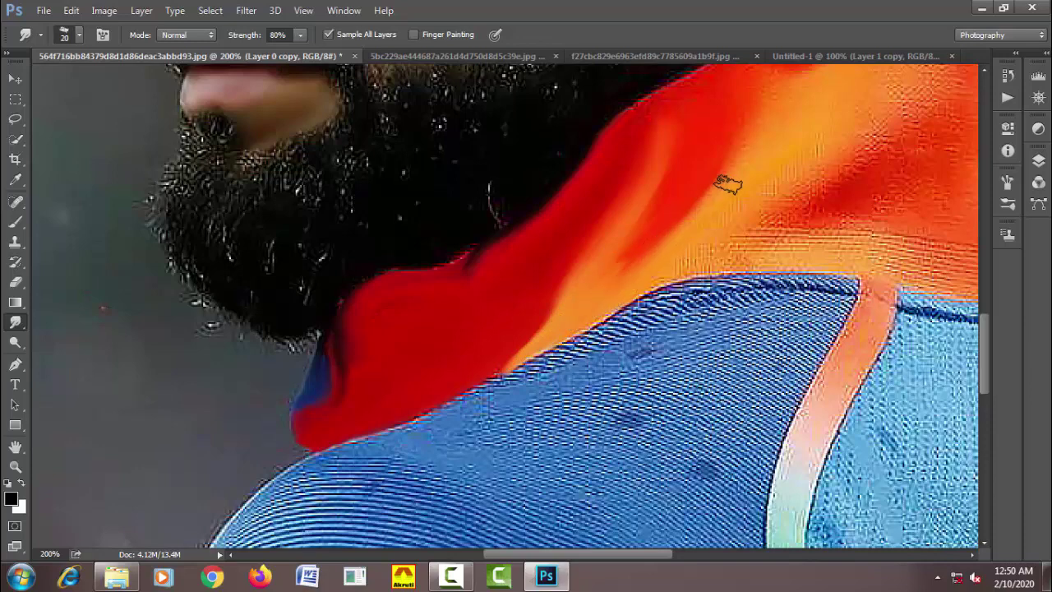
pyautogui.press(']')
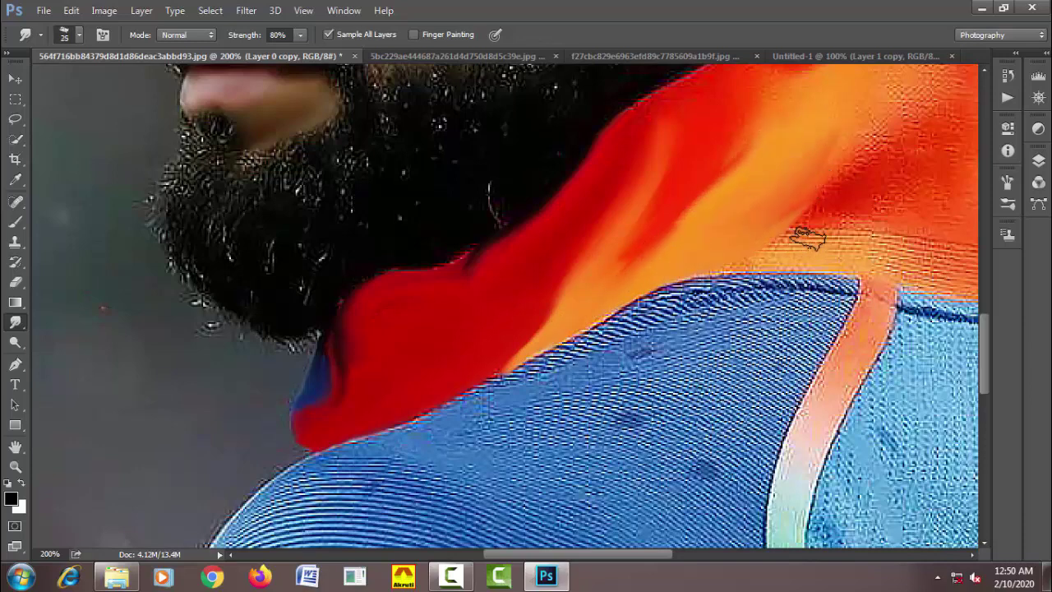
pyautogui.press('[')
pyautogui.moveTo(853, 228); pyautogui.dragTo(734, 266)
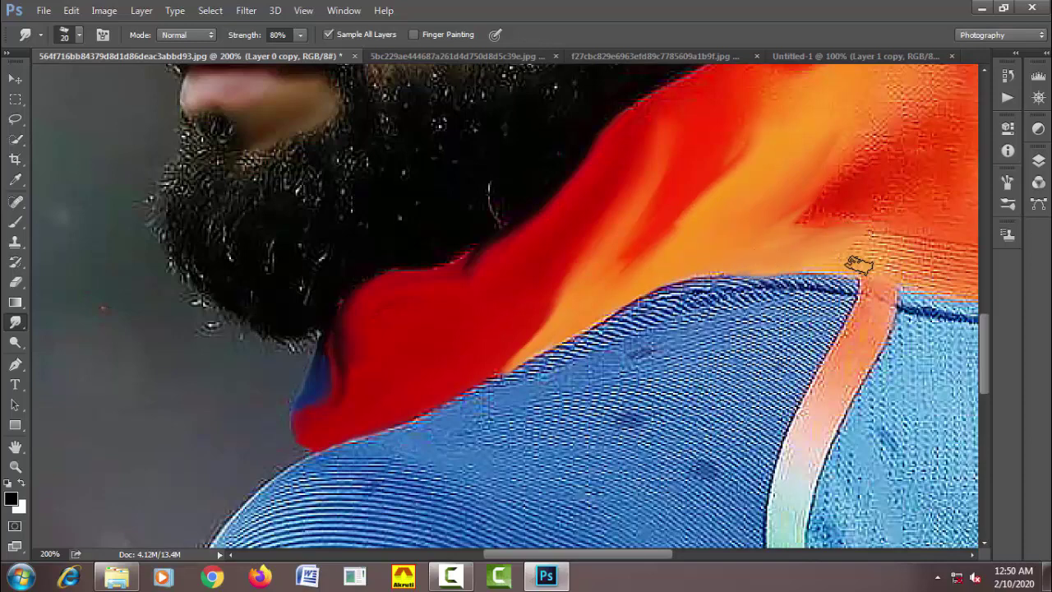
# Bring the collar top into view and smudge its top-right edge with a 25 px brush.
pyautogui.press(']')
pyautogui.scroll(1, 885, 228)
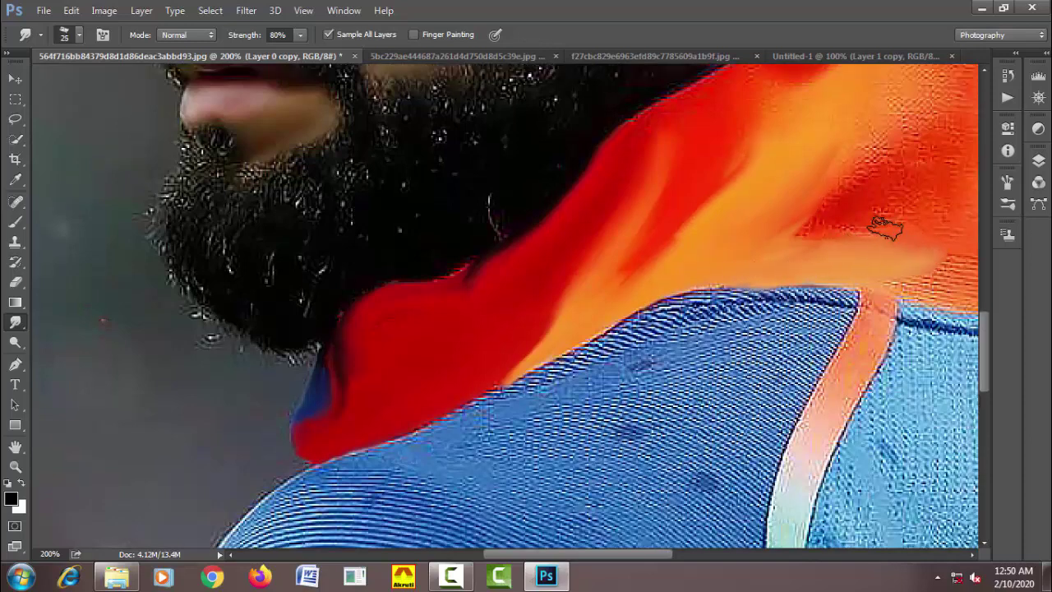
pyautogui.moveTo(862, 176); pyautogui.dragTo(493, 336)
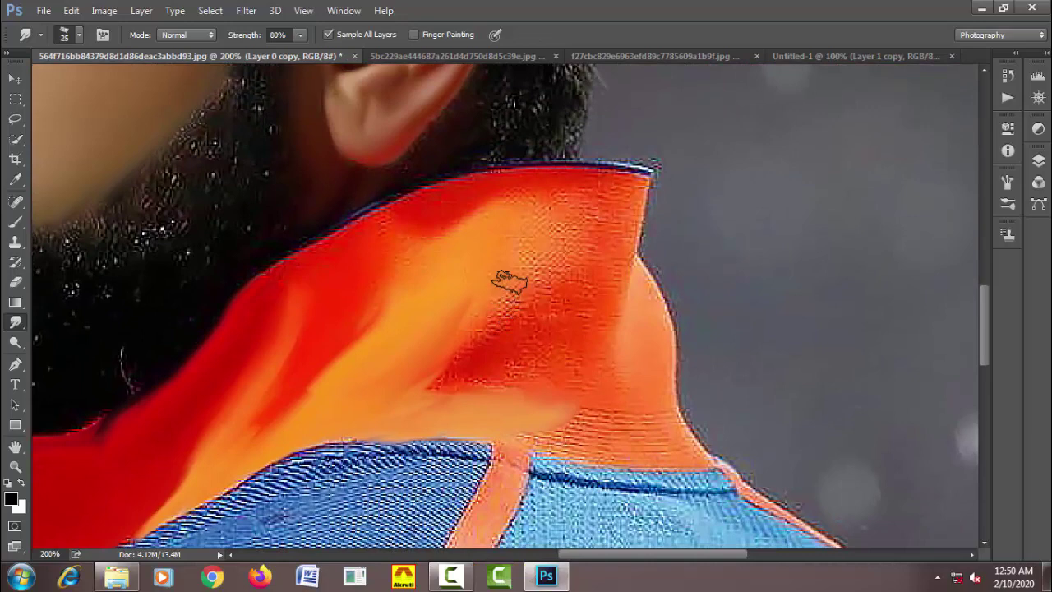
pyautogui.press('[')
pyautogui.press(']')
pyautogui.moveTo(630, 171)
pyautogui.mouseDown()
pyautogui.moveTo(522, 170)
pyautogui.moveTo(364, 218)
pyautogui.moveTo(266, 287)
pyautogui.moveTo(417, 222)
pyautogui.moveTo(364, 287)
pyautogui.moveTo(509, 203)
pyautogui.moveTo(463, 277)
pyautogui.moveTo(535, 241)
pyautogui.moveTo(445, 352)
pyautogui.moveTo(592, 195)
pyautogui.moveTo(576, 181)
pyautogui.moveTo(481, 280)
pyautogui.moveTo(617, 203)
pyautogui.moveTo(629, 211)
pyautogui.moveTo(606, 324)
pyautogui.moveTo(645, 289)
pyautogui.moveTo(639, 258)
pyautogui.moveTo(638, 287)
pyautogui.moveTo(649, 289)
pyautogui.moveTo(634, 242)
pyautogui.moveTo(630, 324)
pyautogui.moveTo(601, 371)
pyautogui.moveTo(622, 356)
pyautogui.moveTo(672, 450)
pyautogui.moveTo(652, 394)
pyautogui.moveTo(698, 452)
pyautogui.moveTo(660, 382)
pyautogui.mouseUp()
# Smudge the striped neck area above the collar smooth, sizing the brush between 15 and 30.
pyautogui.press(']')
pyautogui.press('[')
pyautogui.press('[')
pyautogui.press(']')
pyautogui.press('[')
pyautogui.press('[')
pyautogui.press(']')
pyautogui.press(']')
pyautogui.press('[')
pyautogui.press('[')
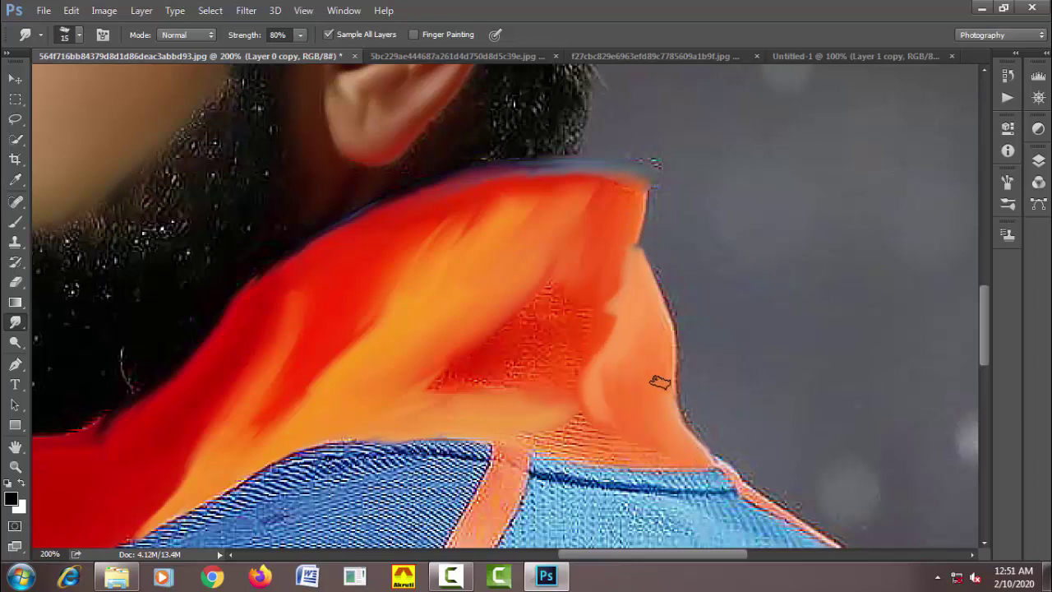
pyautogui.press(']')
pyautogui.moveTo(521, 439)
pyautogui.mouseDown()
pyautogui.moveTo(605, 457)
pyautogui.moveTo(664, 447)
pyautogui.moveTo(557, 427)
pyautogui.moveTo(593, 377)
pyautogui.moveTo(582, 343)
pyautogui.moveTo(521, 381)
pyautogui.moveTo(597, 291)
pyautogui.moveTo(522, 370)
pyautogui.moveTo(531, 333)
pyautogui.moveTo(468, 387)
pyautogui.moveTo(441, 380)
pyautogui.moveTo(546, 261)
pyautogui.moveTo(493, 343)
pyautogui.moveTo(573, 277)
pyautogui.moveTo(559, 353)
pyautogui.mouseUp()
pyautogui.press(']')
# Smudge along the seam at the orange strap's top using a 15 px brush.
pyautogui.scroll(-3, 558, 352)
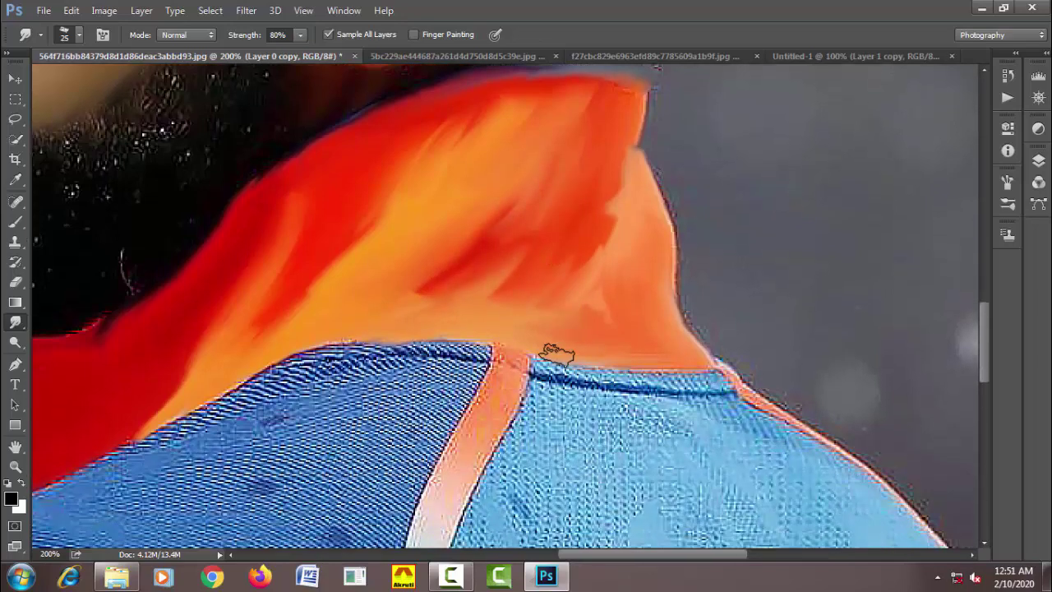
pyautogui.press('[')
pyautogui.press('[')
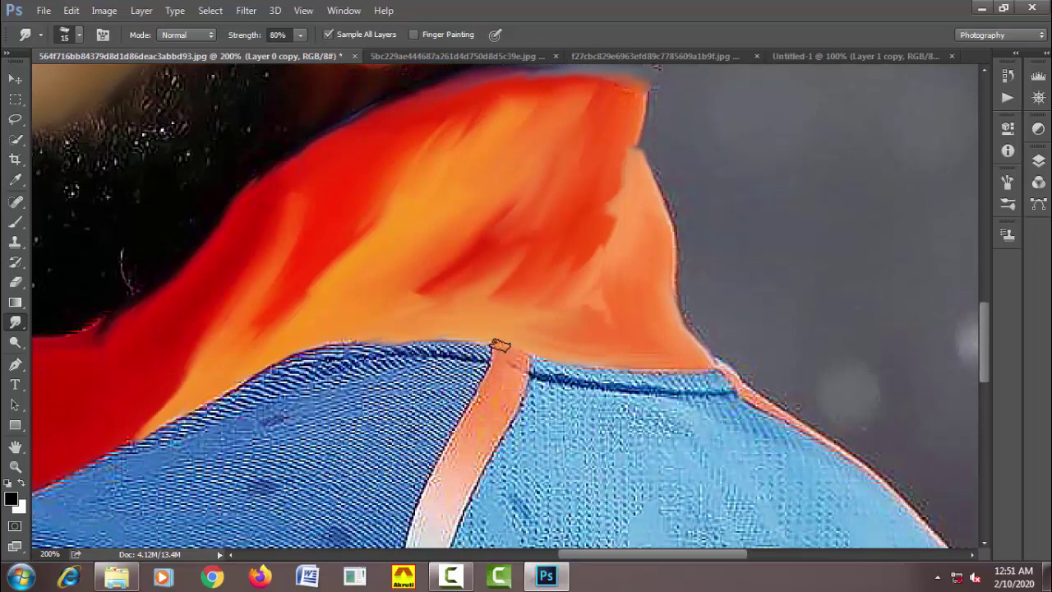
pyautogui.moveTo(500, 345)
pyautogui.mouseDown()
pyautogui.moveTo(513, 369)
pyautogui.moveTo(504, 347)
pyautogui.moveTo(578, 380)
pyautogui.moveTo(538, 374)
pyautogui.moveTo(705, 369)
pyautogui.moveTo(715, 376)
pyautogui.moveTo(625, 378)
pyautogui.moveTo(715, 375)
pyautogui.moveTo(676, 375)
pyautogui.moveTo(682, 389)
pyautogui.moveTo(711, 376)
pyautogui.moveTo(634, 400)
pyautogui.moveTo(757, 417)
pyautogui.mouseUp()
pyautogui.press(']')
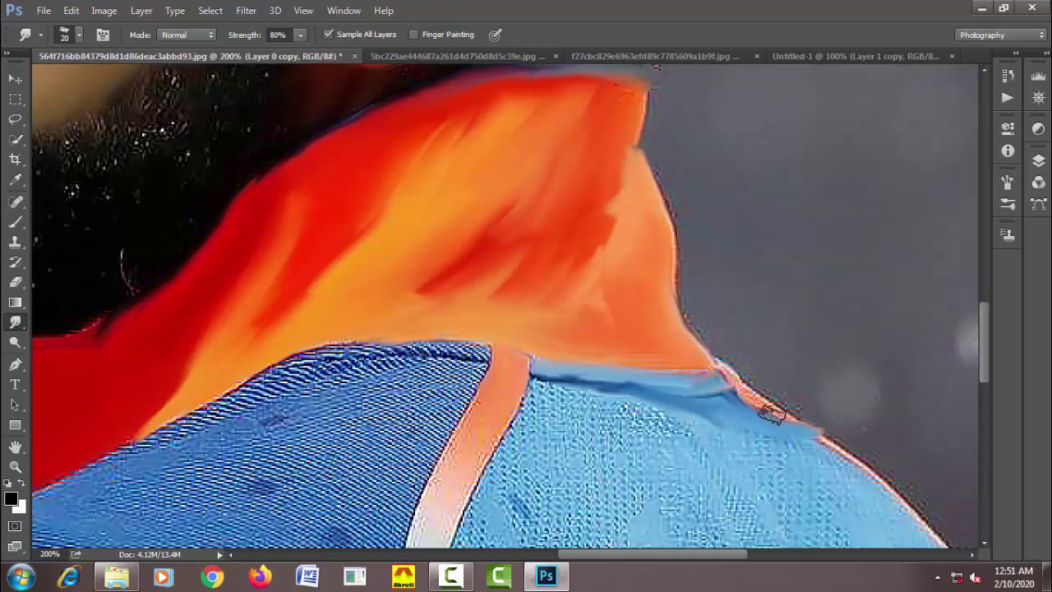
pyautogui.press('[')
pyautogui.press(']')
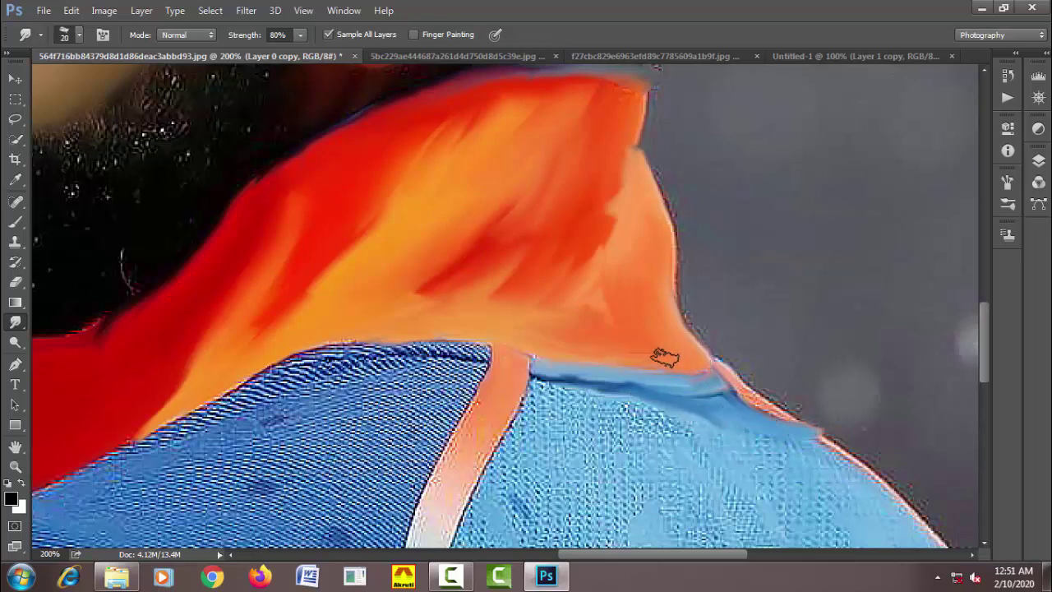
# Smooth the shoulder edge below the neck and the blue fabric along the orange strap.
pyautogui.scroll(-2, 639, 352)
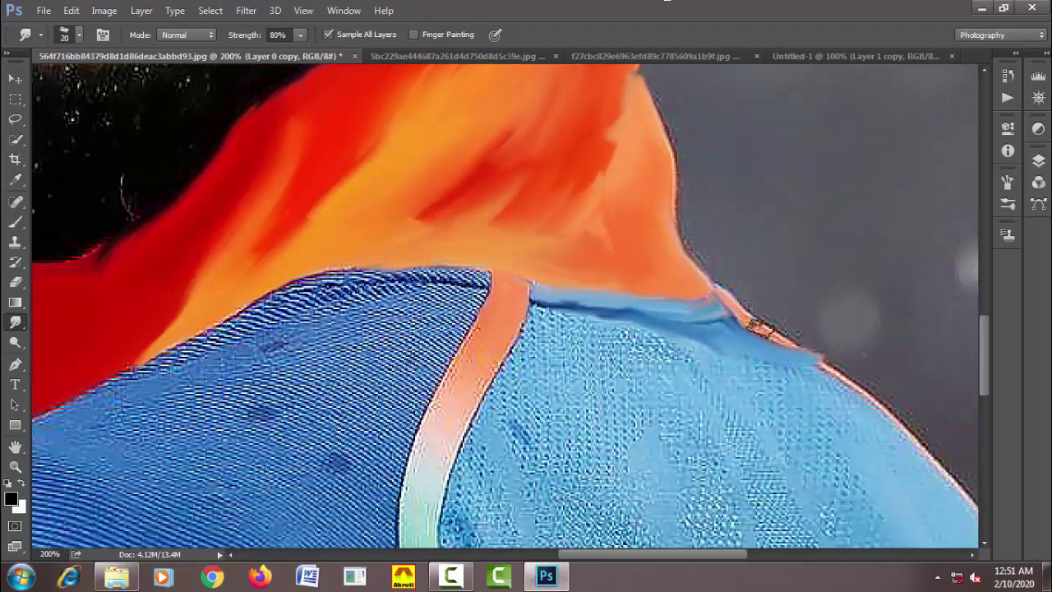
pyautogui.press(']')
pyautogui.moveTo(752, 325); pyautogui.dragTo(908, 427)
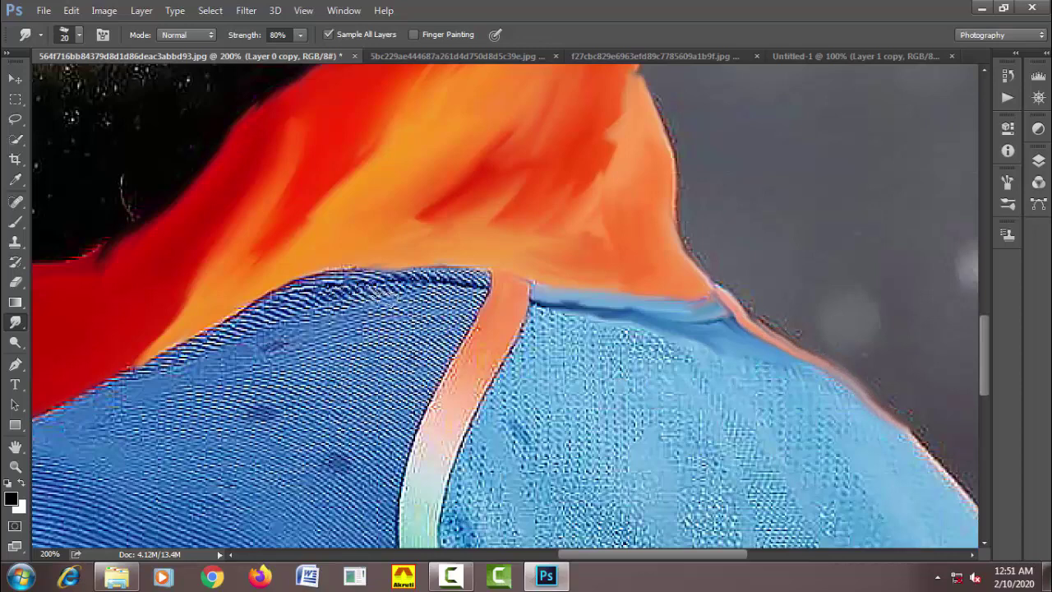
pyautogui.moveTo(349, 298)
pyautogui.mouseDown()
pyautogui.moveTo(422, 288)
pyautogui.moveTo(427, 354)
pyautogui.mouseUp()
pyautogui.press('[')
pyautogui.press(']')
pyautogui.press(']')
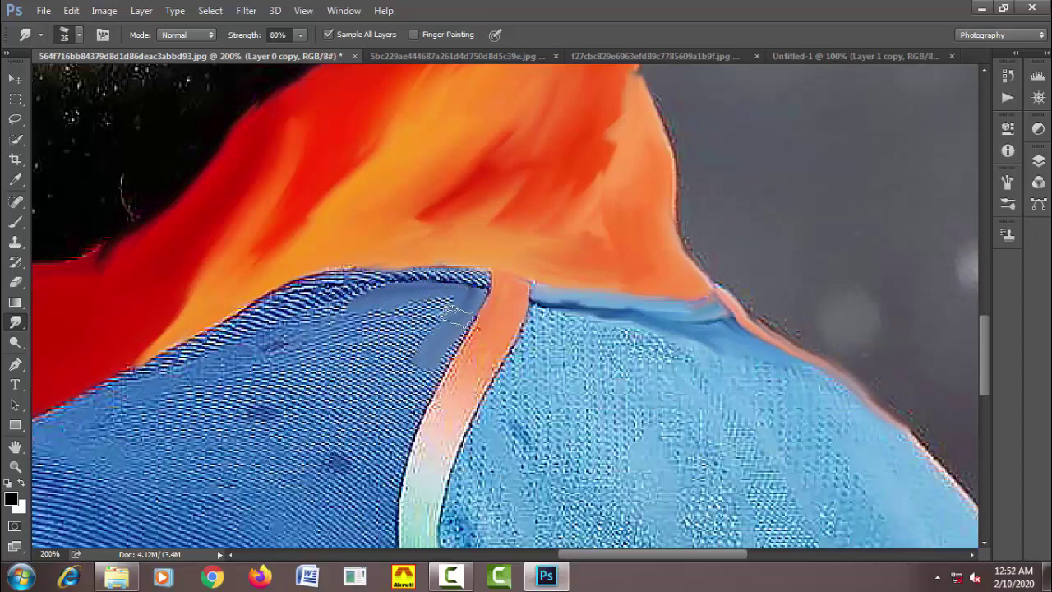
pyautogui.moveTo(464, 302); pyautogui.dragTo(411, 396)
# Smudge the fabric left of the strap, its jagged top edge and the striped lower-left area.
pyautogui.press(']')
pyautogui.moveTo(444, 308); pyautogui.dragTo(312, 328)
pyautogui.moveTo(395, 325)
pyautogui.mouseDown()
pyautogui.moveTo(312, 386)
pyautogui.moveTo(357, 428)
pyautogui.moveTo(427, 329)
pyautogui.mouseUp()
pyautogui.press('[')
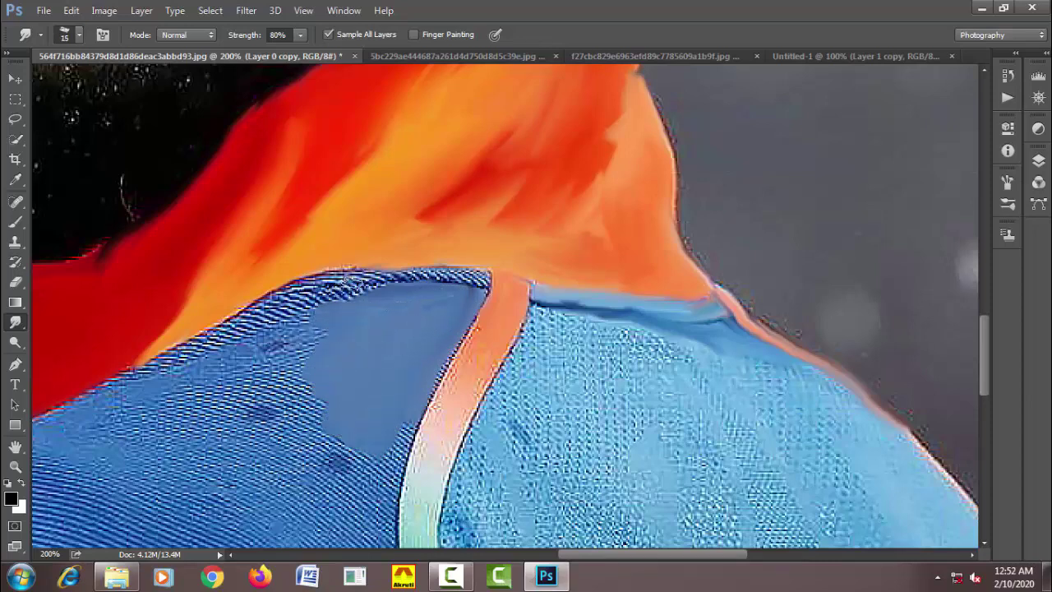
pyautogui.moveTo(349, 284)
pyautogui.mouseDown()
pyautogui.moveTo(464, 276)
pyautogui.moveTo(280, 292)
pyautogui.moveTo(247, 316)
pyautogui.moveTo(287, 300)
pyautogui.moveTo(95, 386)
pyautogui.moveTo(74, 408)
pyautogui.mouseUp()
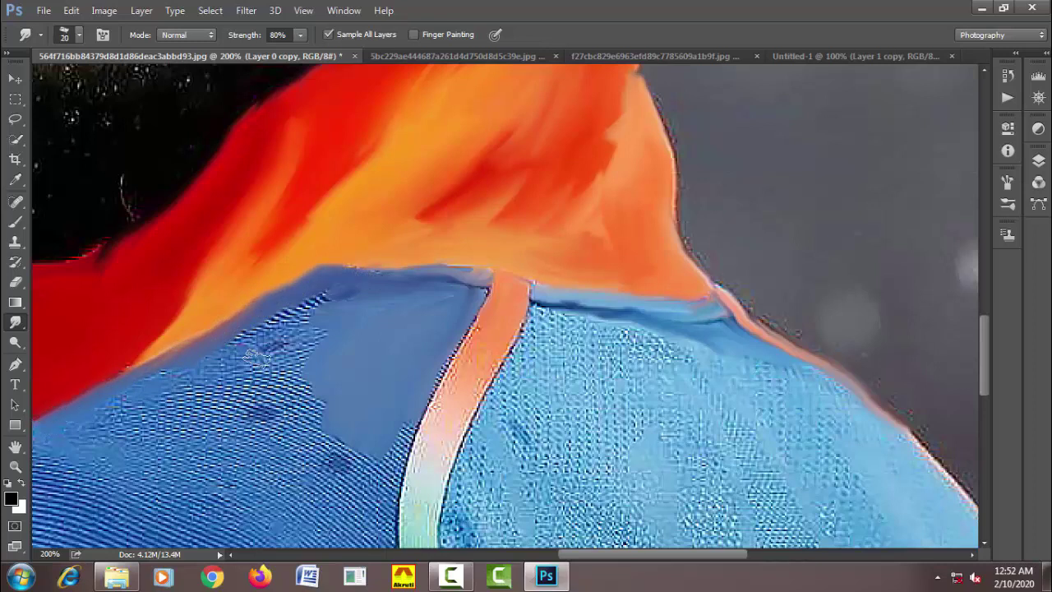
pyautogui.press(']')
pyautogui.press(']')
pyautogui.press(']')
pyautogui.moveTo(164, 393); pyautogui.dragTo(82, 435)
pyautogui.moveTo(82, 435)
pyautogui.mouseDown()
pyautogui.moveTo(196, 359)
pyautogui.moveTo(157, 398)
pyautogui.moveTo(246, 386)
pyautogui.moveTo(230, 444)
pyautogui.moveTo(327, 444)
pyautogui.moveTo(386, 477)
pyautogui.moveTo(361, 509)
pyautogui.moveTo(364, 453)
pyautogui.mouseUp()
# Smooth the left-fabric stripes, both strap edges and the texture just below the collar.
pyautogui.press('[')
pyautogui.moveTo(364, 385)
pyautogui.mouseDown()
pyautogui.moveTo(258, 364)
pyautogui.moveTo(235, 371)
pyautogui.moveTo(340, 282)
pyautogui.moveTo(329, 340)
pyautogui.moveTo(234, 425)
pyautogui.moveTo(328, 369)
pyautogui.mouseUp()
pyautogui.press('[')
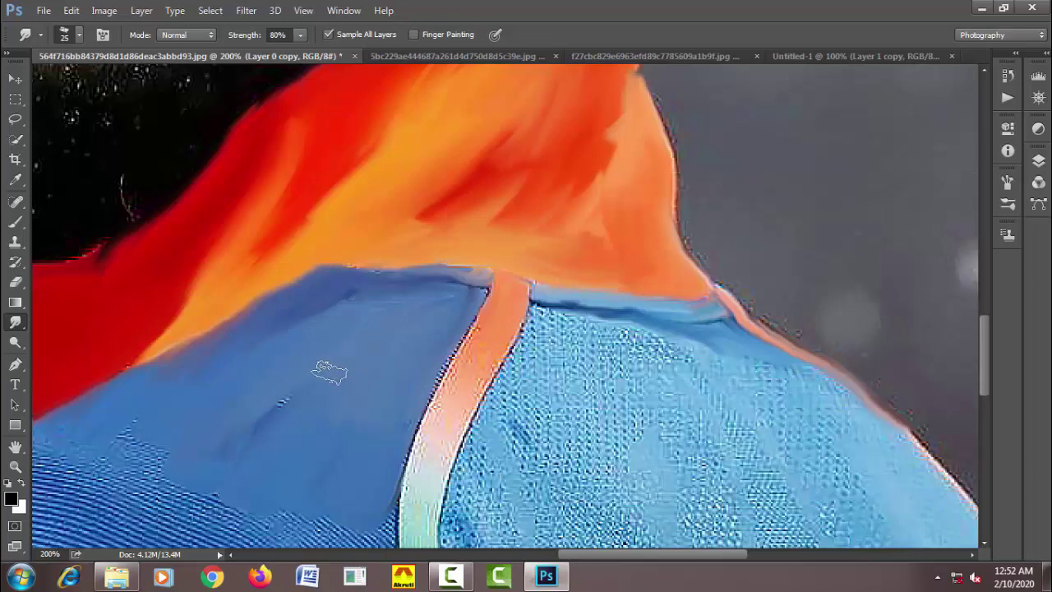
pyautogui.press('[')
pyautogui.moveTo(493, 292)
pyautogui.mouseDown()
pyautogui.moveTo(447, 351)
pyautogui.moveTo(387, 488)
pyautogui.moveTo(394, 538)
pyautogui.mouseUp()
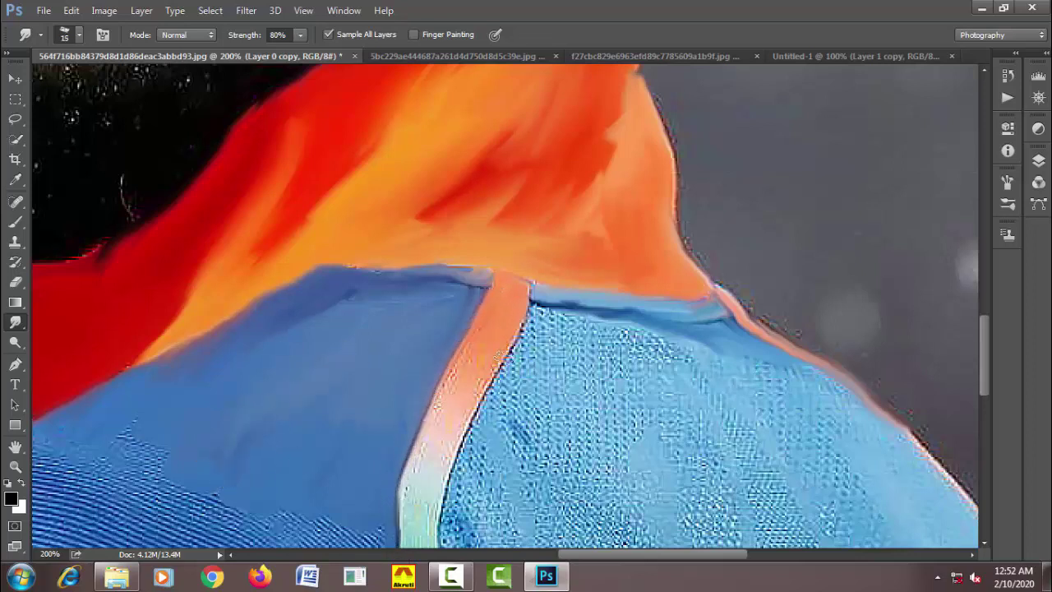
pyautogui.press(']')
pyautogui.moveTo(497, 312)
pyautogui.mouseDown()
pyautogui.moveTo(446, 403)
pyautogui.moveTo(416, 505)
pyautogui.moveTo(441, 462)
pyautogui.moveTo(427, 526)
pyautogui.moveTo(477, 374)
pyautogui.moveTo(538, 284)
pyautogui.mouseUp()
pyautogui.press('[')
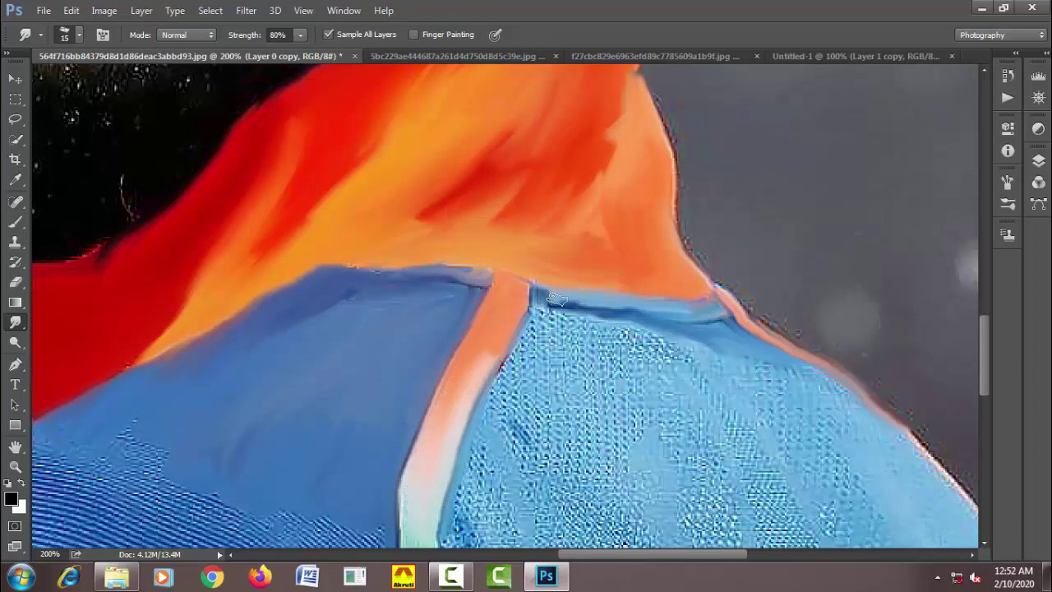
pyautogui.press(']')
pyautogui.press(']')
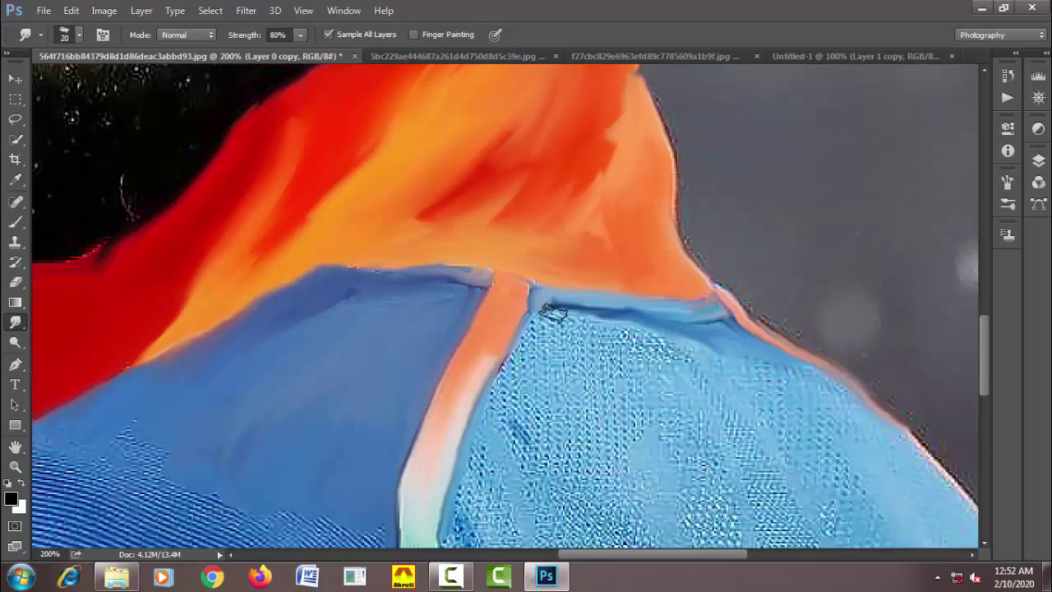
pyautogui.moveTo(547, 301)
pyautogui.mouseDown()
pyautogui.moveTo(482, 500)
pyautogui.moveTo(414, 528)
pyautogui.mouseUp()
# Zoom out and smudge the strap's edge, the dark area beside it and the adjacent blue jersey.
pyautogui.hotkey('ctrl', '-')
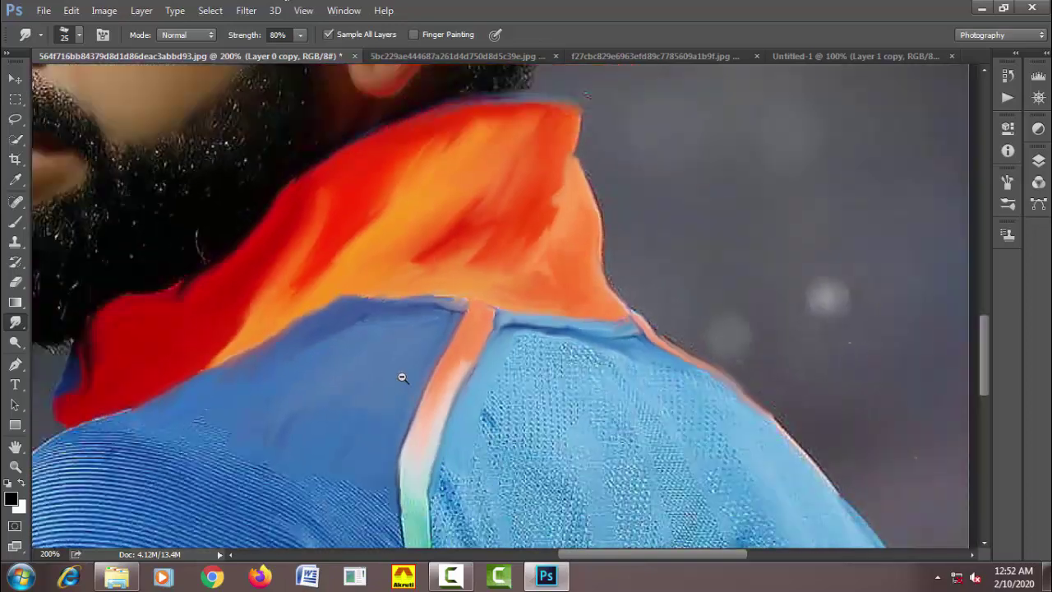
pyautogui.moveTo(399, 376)
pyautogui.mouseDown()
pyautogui.moveTo(572, 287)
pyautogui.moveTo(531, 217)
pyautogui.mouseUp()
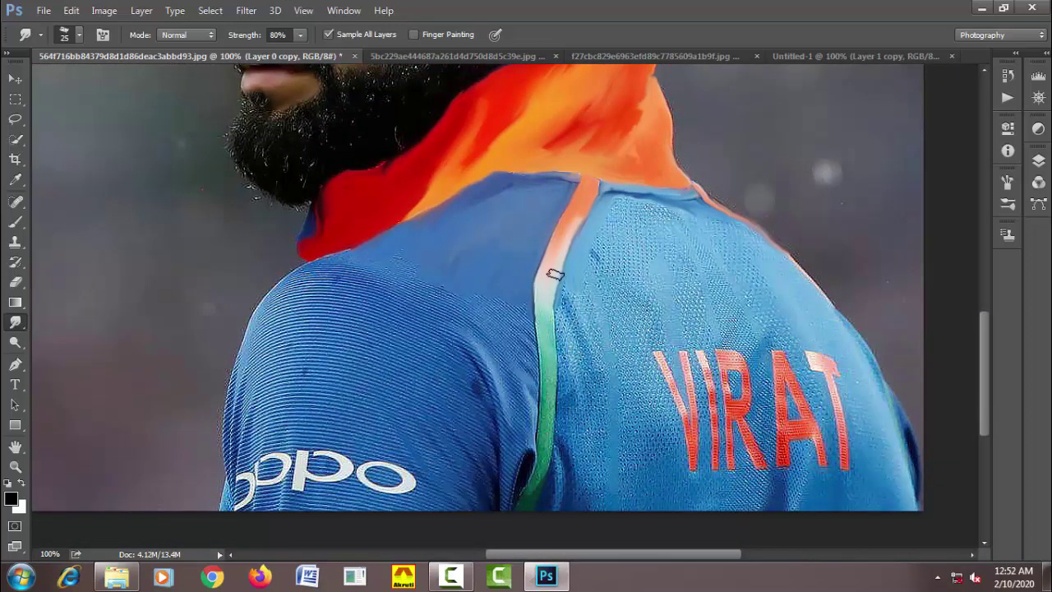
pyautogui.moveTo(545, 319); pyautogui.dragTo(547, 404)
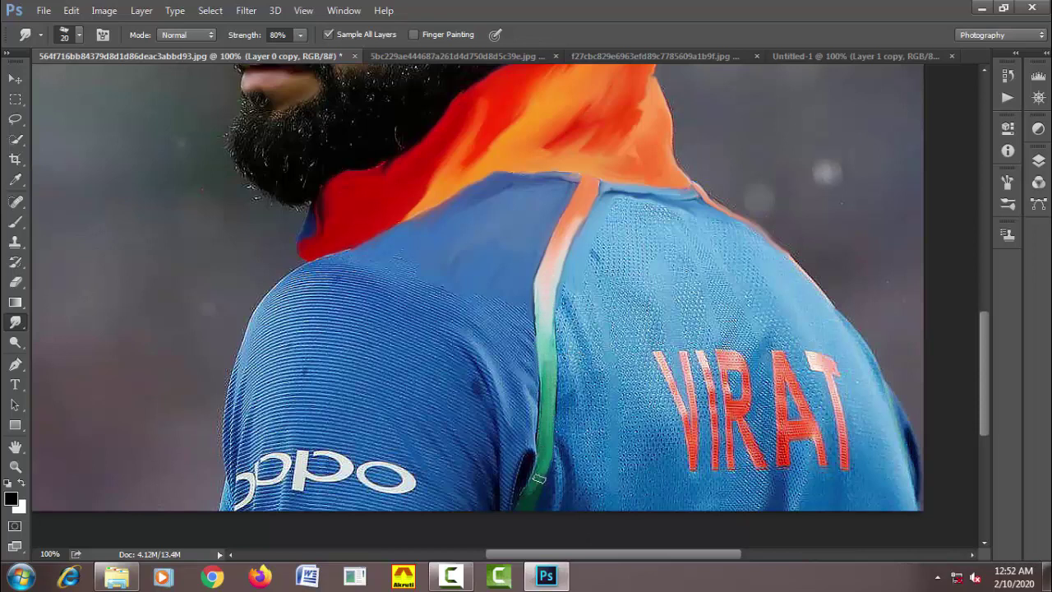
pyautogui.moveTo(518, 509); pyautogui.dragTo(534, 454)
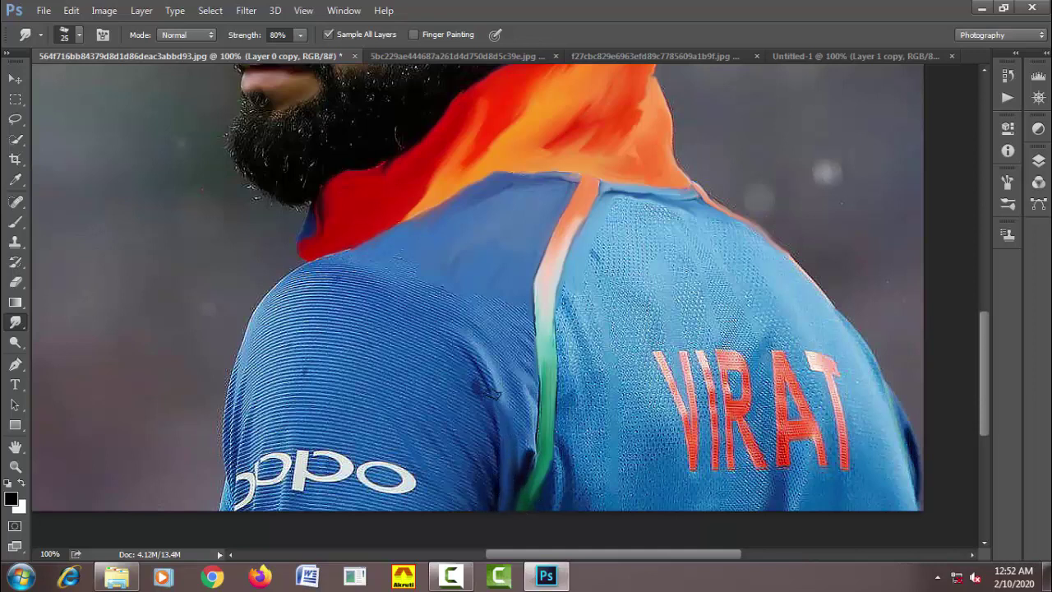
pyautogui.moveTo(508, 413); pyautogui.dragTo(482, 352)
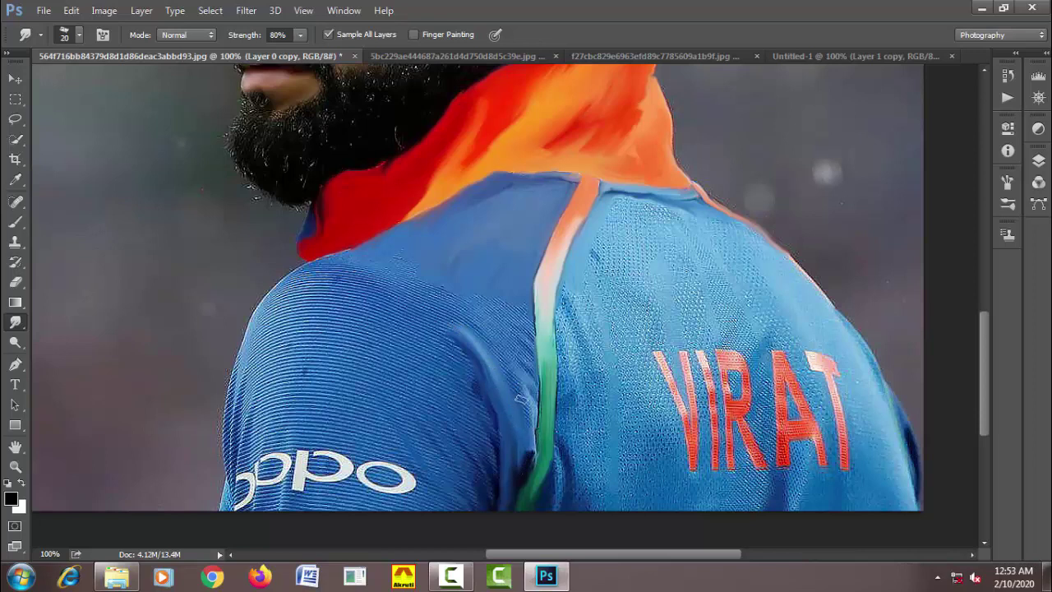
# With a bigger brush, smear the jersey's left shoulder edge and the sleeve logo's left part.
pyautogui.press(']')
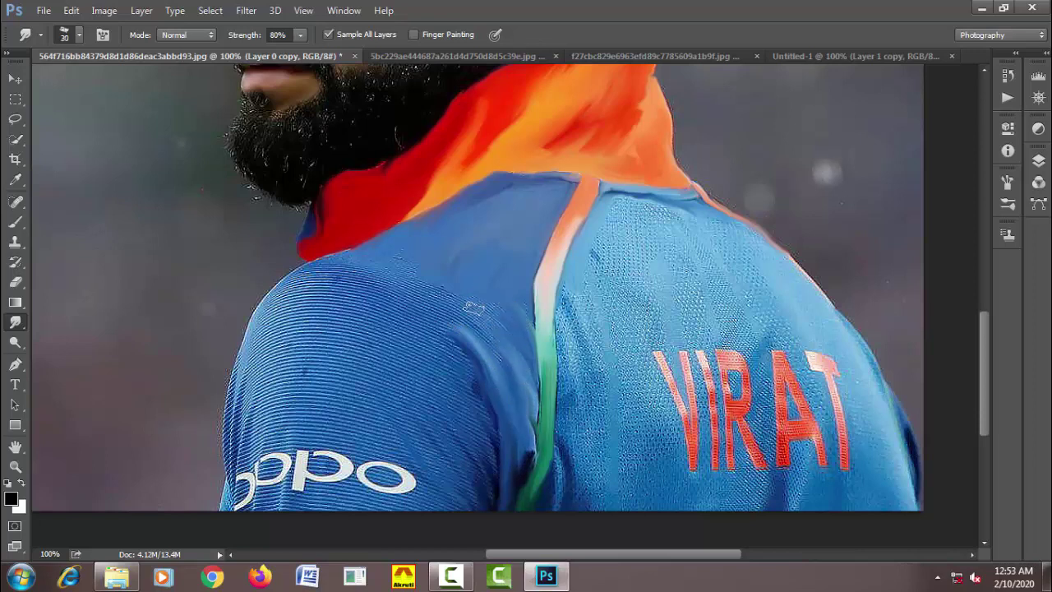
pyautogui.moveTo(238, 368)
pyautogui.mouseDown()
pyautogui.moveTo(223, 459)
pyautogui.moveTo(254, 509)
pyautogui.mouseUp()
pyautogui.moveTo(251, 472)
pyautogui.mouseDown()
pyautogui.moveTo(339, 469)
pyautogui.moveTo(296, 464)
pyautogui.moveTo(304, 370)
pyautogui.moveTo(337, 428)
pyautogui.moveTo(324, 497)
pyautogui.moveTo(386, 480)
pyautogui.moveTo(413, 513)
pyautogui.mouseUp()
# Smear the striped shoulder texture and shoulder stripes into smooth streaks.
pyautogui.press(']')
pyautogui.press('[')
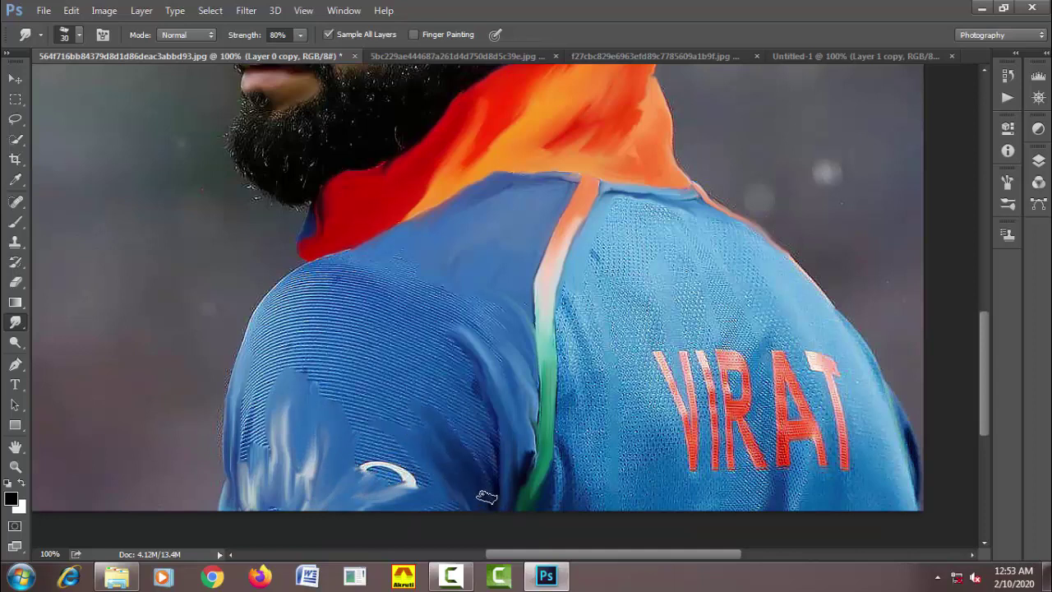
pyautogui.press('[')
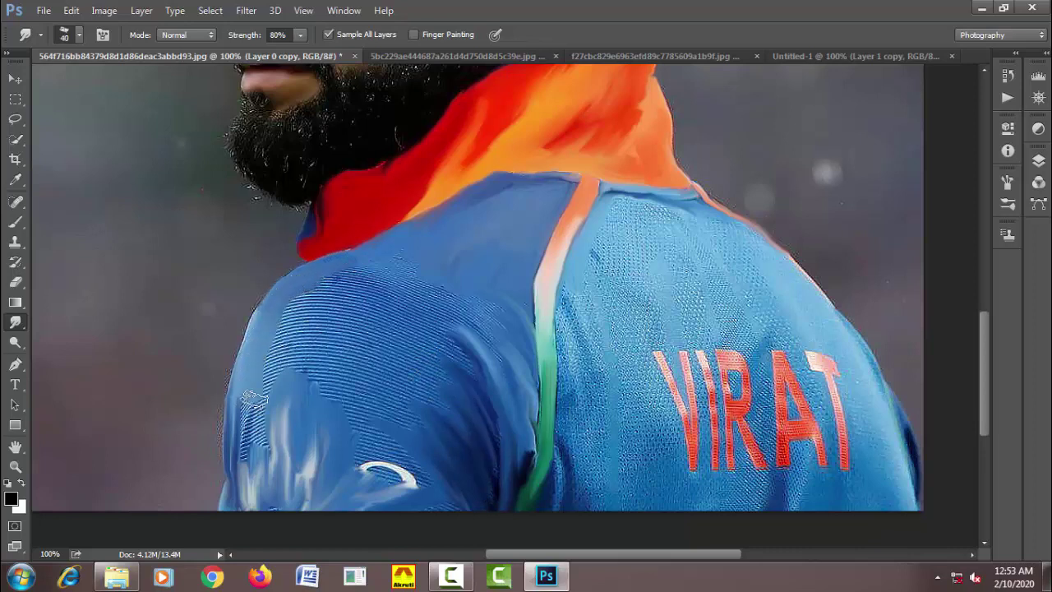
pyautogui.press('[')
pyautogui.press(']')
pyautogui.press(']')
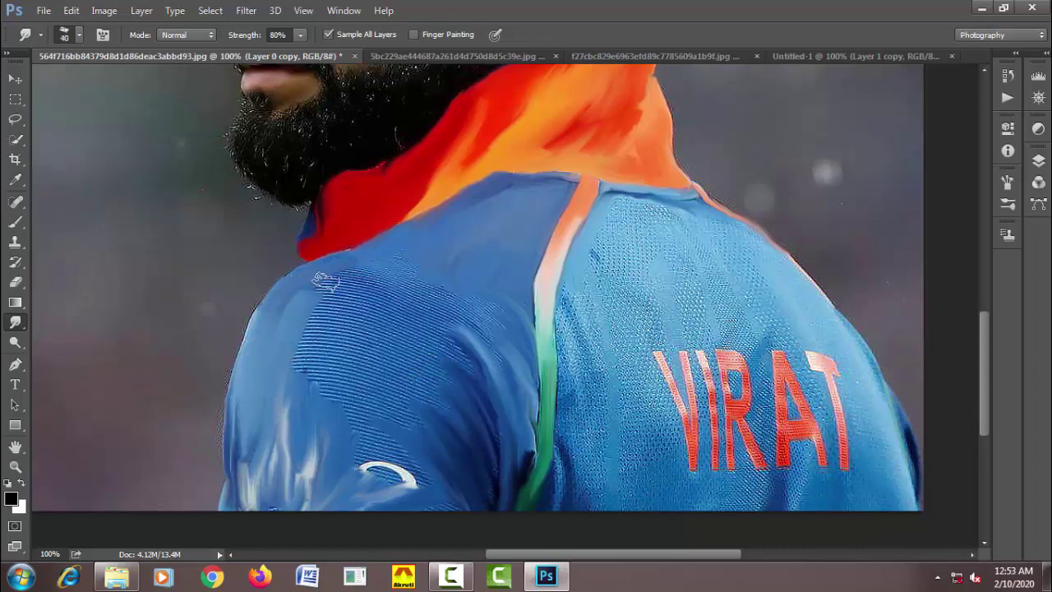
pyautogui.press(']')
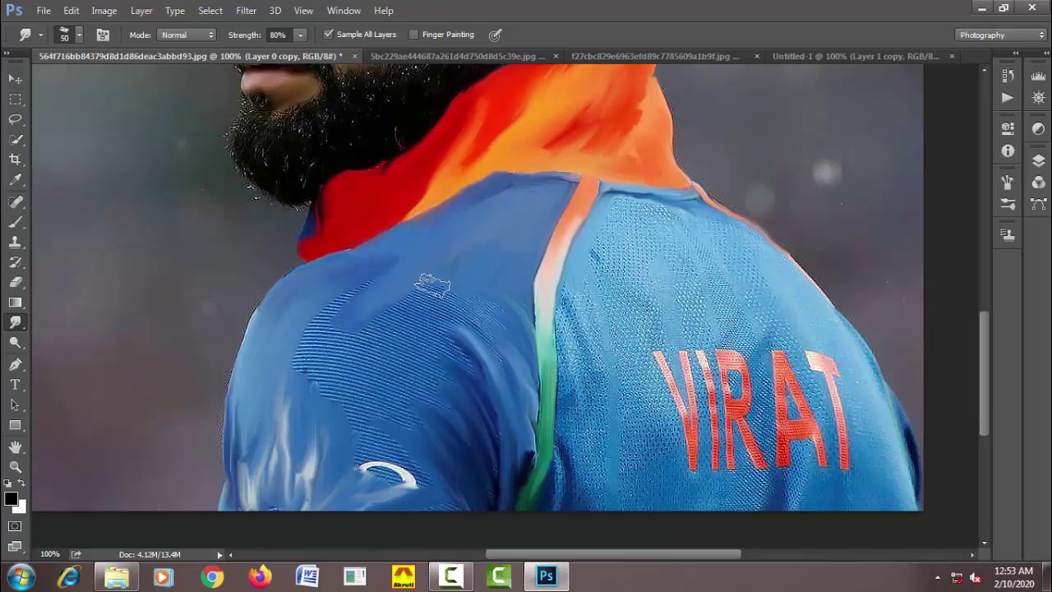
pyautogui.moveTo(366, 331); pyautogui.dragTo(500, 323)
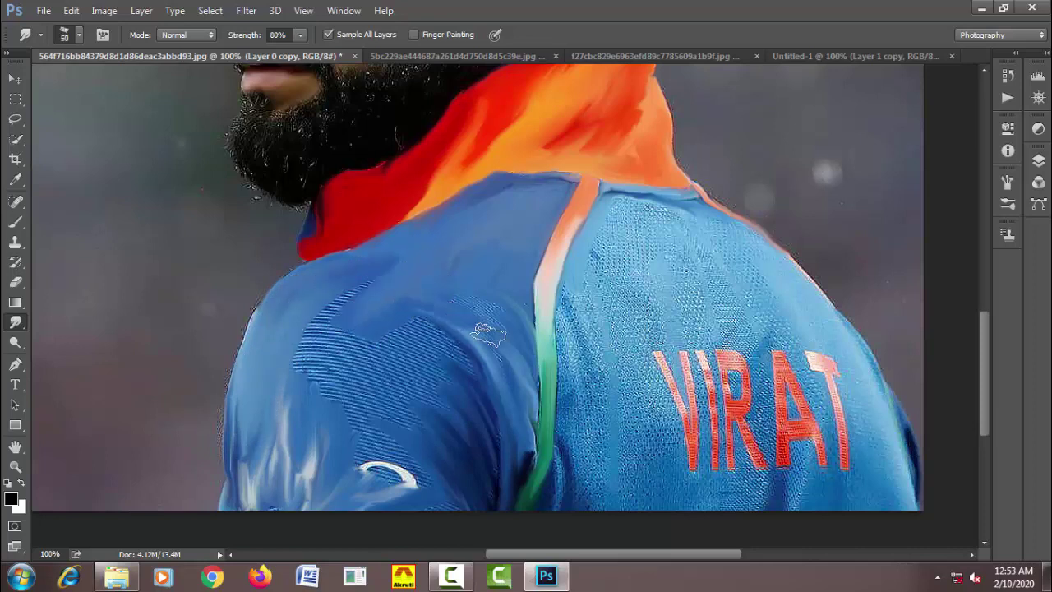
pyautogui.press(']')
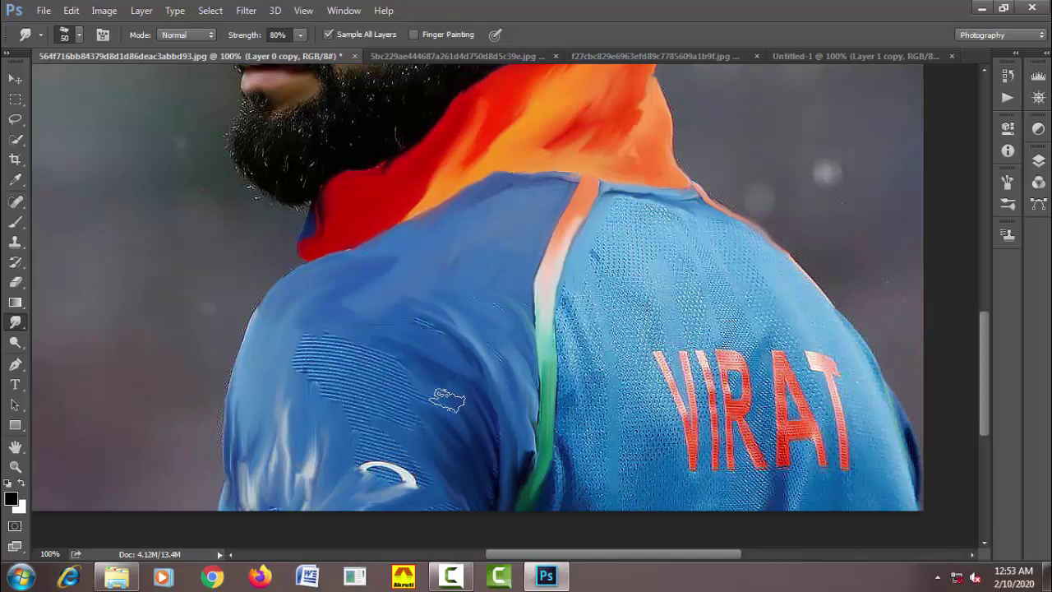
pyautogui.press('[')
pyautogui.moveTo(425, 415)
pyautogui.mouseDown()
pyautogui.moveTo(367, 471)
pyautogui.moveTo(323, 350)
pyautogui.moveTo(383, 352)
pyautogui.moveTo(305, 334)
pyautogui.moveTo(351, 397)
pyautogui.mouseUp()
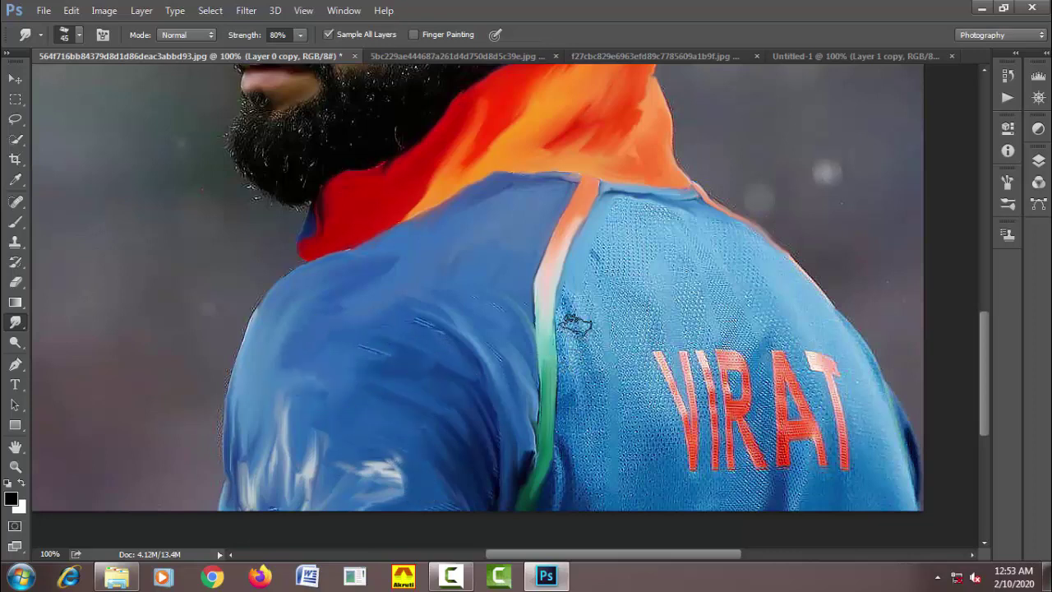
# Smudge the green stripe's edge, the jersey texture beside it and the mesh left of the V.
pyautogui.press('[')
pyautogui.press('[')
pyautogui.press('[')
pyautogui.moveTo(564, 317)
pyautogui.mouseDown()
pyautogui.moveTo(555, 388)
pyautogui.moveTo(606, 479)
pyautogui.mouseUp()
pyautogui.press(']')
pyautogui.press('[')
pyautogui.moveTo(569, 447); pyautogui.dragTo(555, 517)
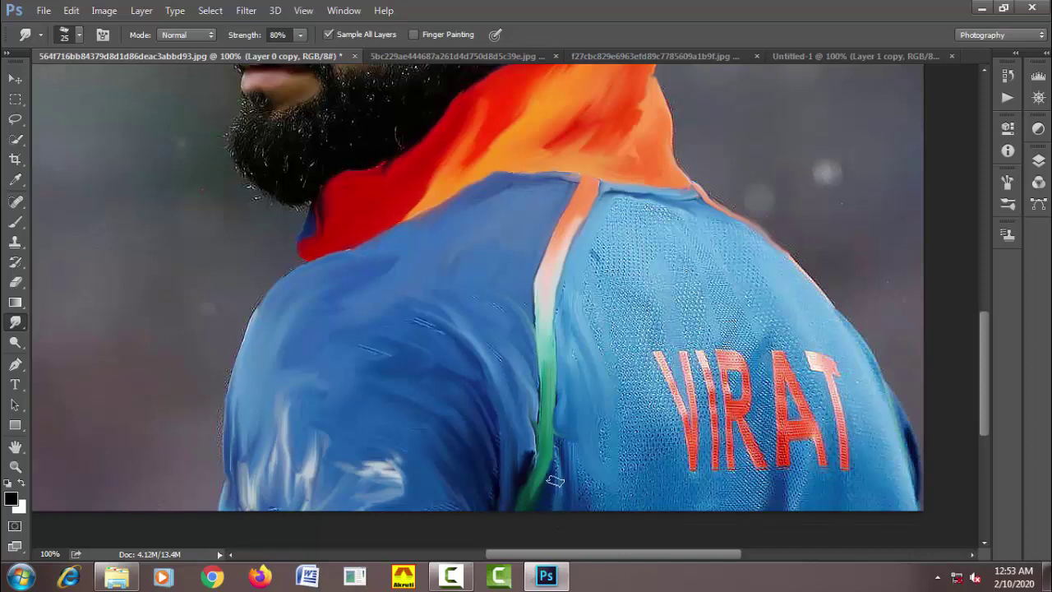
pyautogui.press(']')
pyautogui.press(']')
pyautogui.press(']')
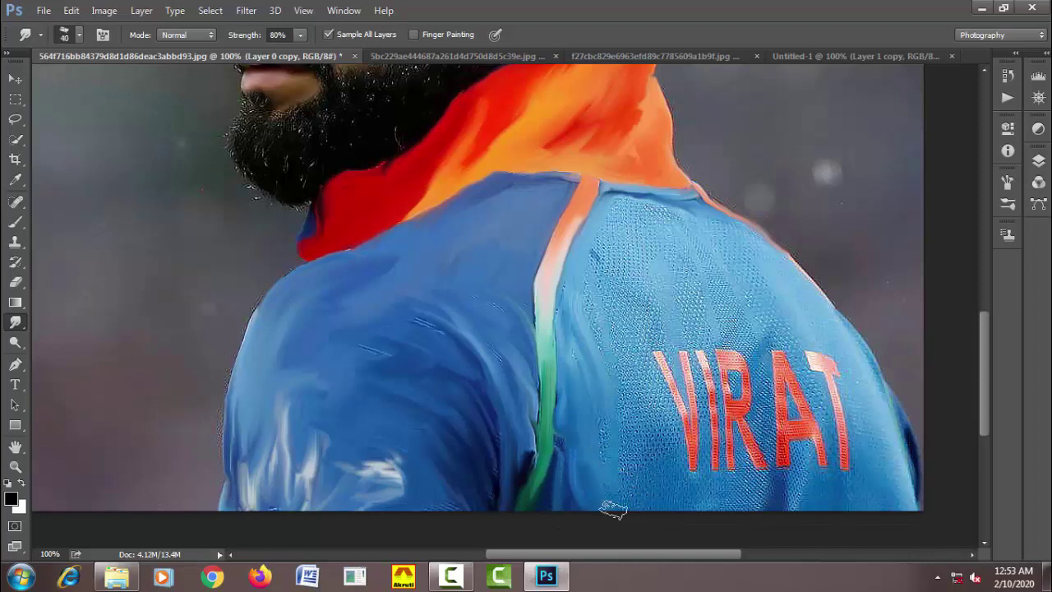
pyautogui.press('[')
pyautogui.moveTo(612, 510)
pyautogui.mouseDown()
pyautogui.moveTo(678, 459)
pyautogui.moveTo(672, 403)
pyautogui.mouseUp()
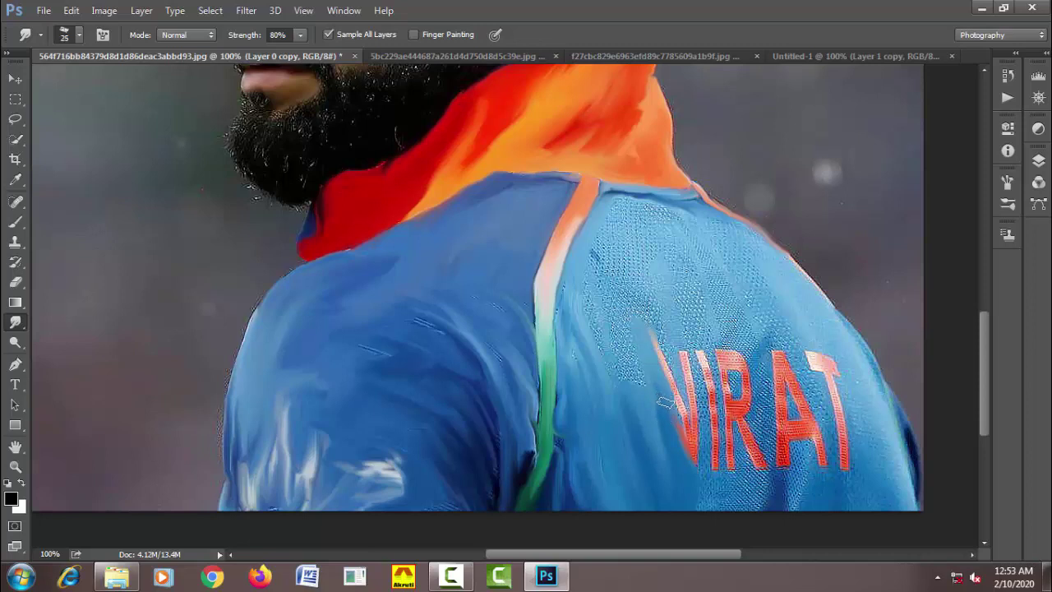
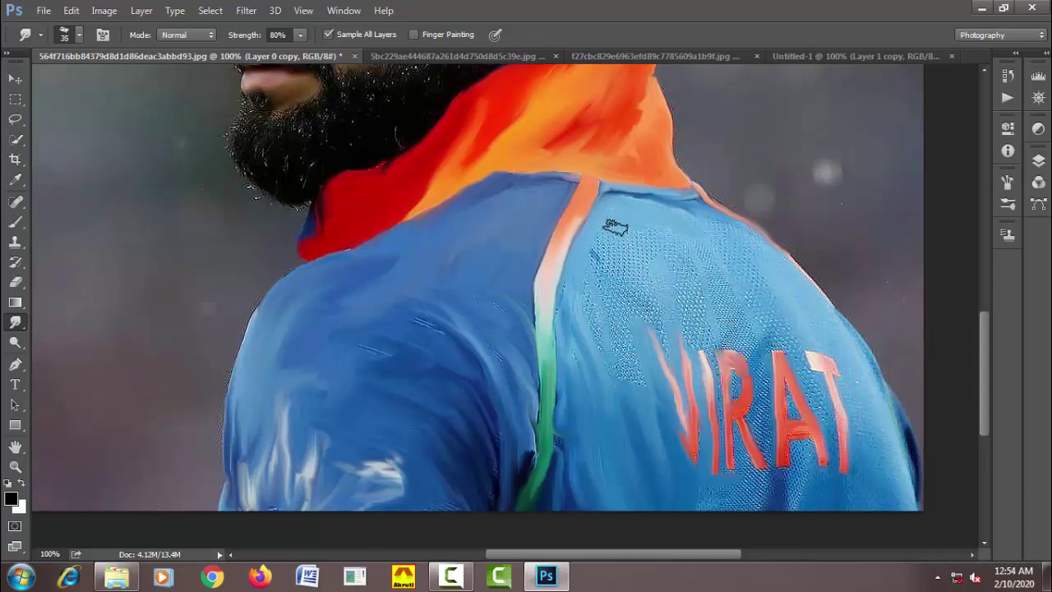
# Smooth the dotted jersey texture beside and above the VIRAT letters, using brush sizes 25–40.
pyautogui.press(']')
pyautogui.moveTo(632, 240)
pyautogui.mouseDown()
pyautogui.moveTo(634, 227)
pyautogui.moveTo(676, 211)
pyautogui.moveTo(665, 285)
pyautogui.moveTo(675, 313)
pyautogui.mouseUp()
pyautogui.press('[')
pyautogui.moveTo(669, 352)
pyautogui.mouseDown()
pyautogui.moveTo(657, 301)
pyautogui.moveTo(606, 337)
pyautogui.moveTo(630, 387)
pyautogui.moveTo(622, 294)
pyautogui.moveTo(594, 251)
pyautogui.moveTo(618, 252)
pyautogui.moveTo(622, 287)
pyautogui.mouseUp()
pyautogui.press(']')
pyautogui.press('[')
pyautogui.press(']')
pyautogui.press('[')
pyautogui.press('[')
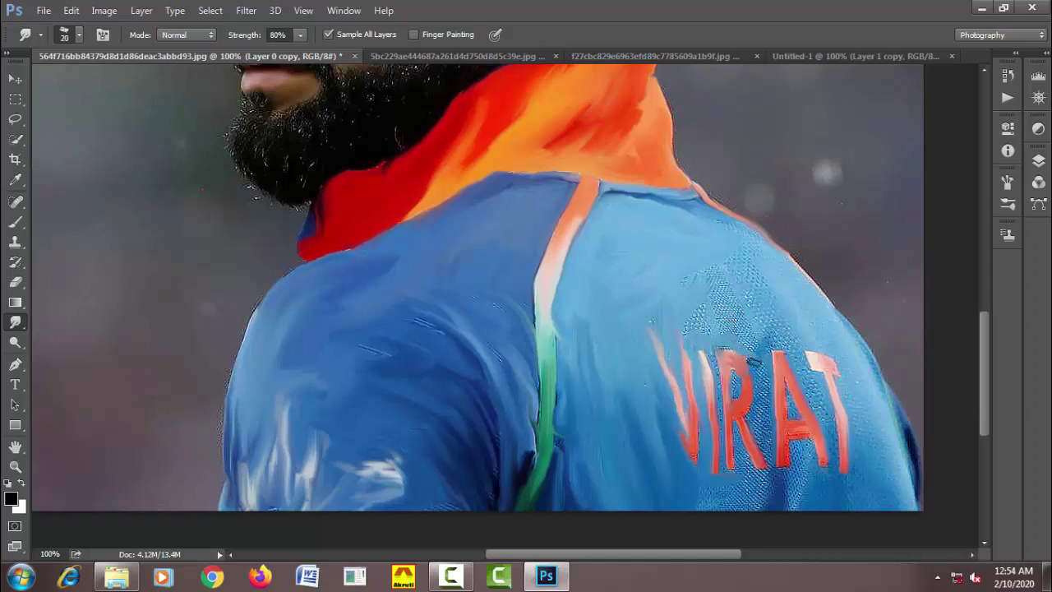
pyautogui.press(']')
pyautogui.moveTo(755, 348)
pyautogui.mouseDown()
pyautogui.moveTo(759, 300)
pyautogui.moveTo(718, 336)
pyautogui.moveTo(693, 328)
pyautogui.moveTo(699, 301)
pyautogui.moveTo(740, 277)
pyautogui.moveTo(750, 301)
pyautogui.moveTo(757, 253)
pyautogui.moveTo(724, 249)
pyautogui.moveTo(716, 274)
pyautogui.mouseUp()
# Soften the jersey's shoulder edge and bottom edge with a size-30 smudge brush.
pyautogui.press(']')
pyautogui.press('[')
pyautogui.moveTo(809, 283)
pyautogui.mouseDown()
pyautogui.moveTo(860, 399)
pyautogui.moveTo(877, 383)
pyautogui.moveTo(840, 327)
pyautogui.moveTo(874, 419)
pyautogui.moveTo(871, 464)
pyautogui.moveTo(875, 417)
pyautogui.moveTo(904, 468)
pyautogui.moveTo(909, 446)
pyautogui.moveTo(793, 510)
pyautogui.moveTo(810, 458)
pyautogui.mouseUp()
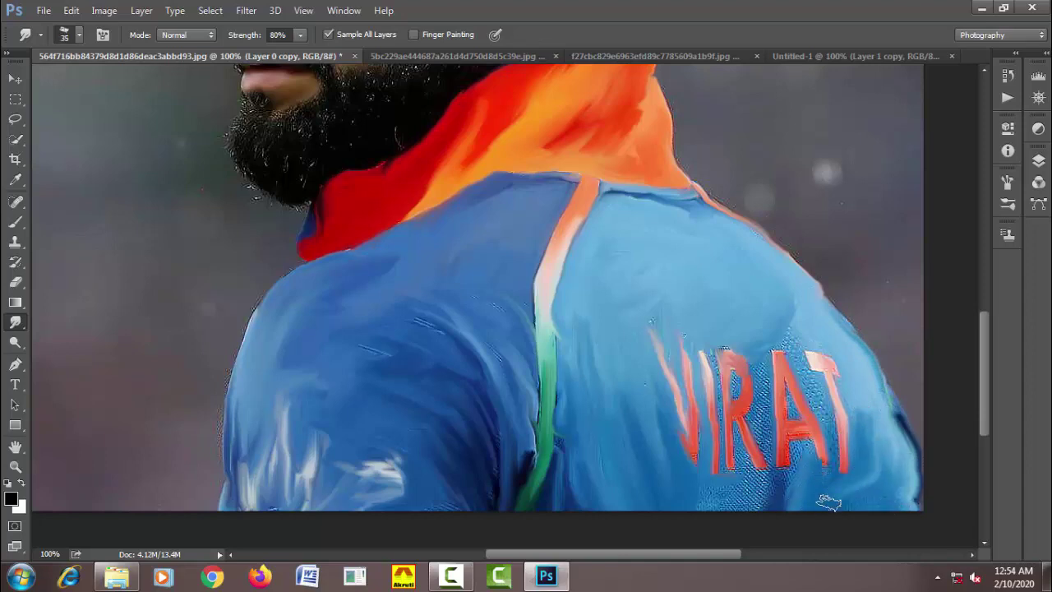
pyautogui.moveTo(829, 502)
pyautogui.mouseDown()
pyautogui.moveTo(873, 495)
pyautogui.moveTo(737, 490)
pyautogui.mouseUp()
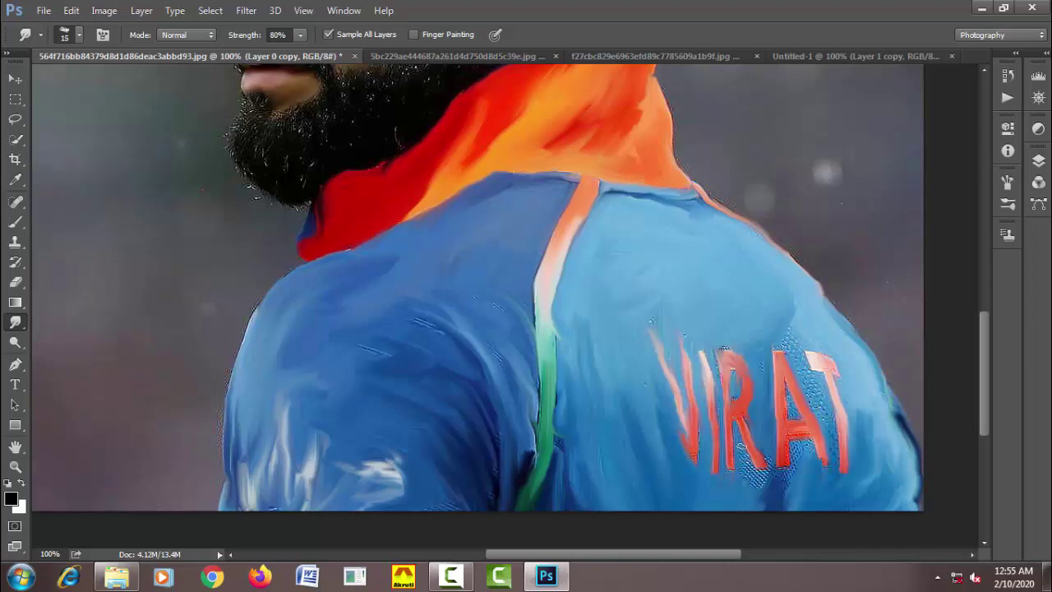
# Smudge the blue texture below the R and along the A's right leg at size 20.
pyautogui.press(']')
pyautogui.moveTo(742, 445)
pyautogui.mouseDown()
pyautogui.moveTo(750, 480)
pyautogui.moveTo(779, 488)
pyautogui.mouseUp()
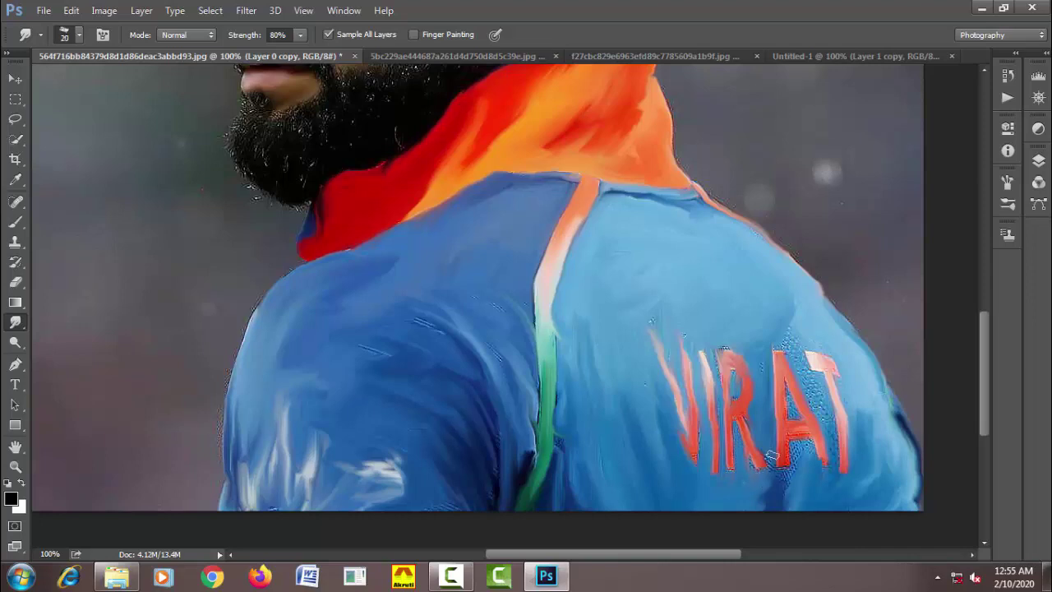
pyautogui.press('[')
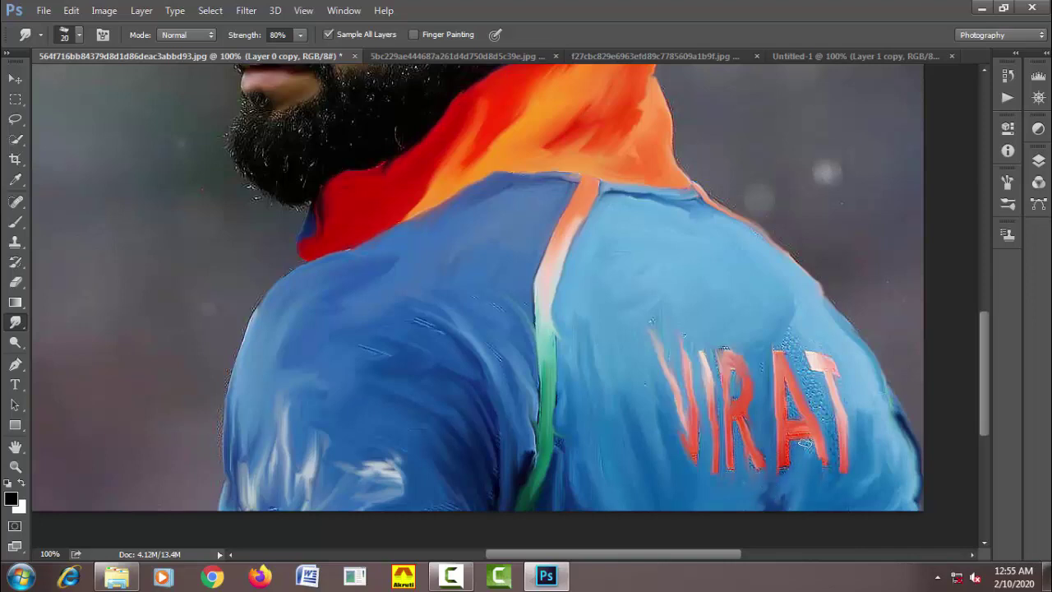
pyautogui.moveTo(804, 442); pyautogui.dragTo(792, 421)
pyautogui.press(']')
pyautogui.moveTo(802, 379); pyautogui.dragTo(820, 409)
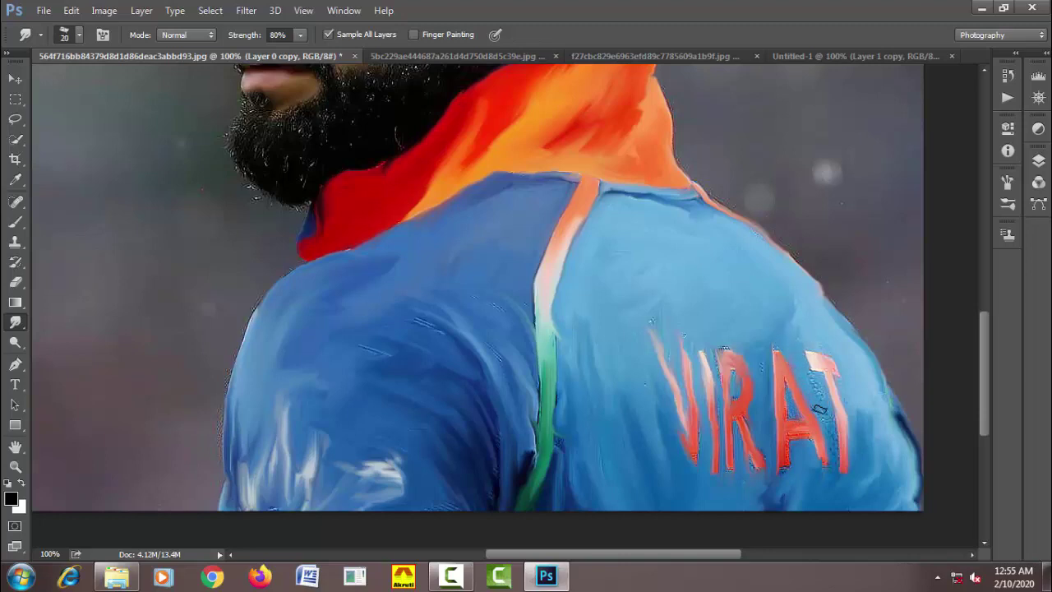
pyautogui.press('[')
# Smear the green stripe upward from its bottom with a size-15 brush.
pyautogui.moveTo(564, 450); pyautogui.dragTo(565, 368)
pyautogui.moveTo(567, 441); pyautogui.dragTo(549, 328)
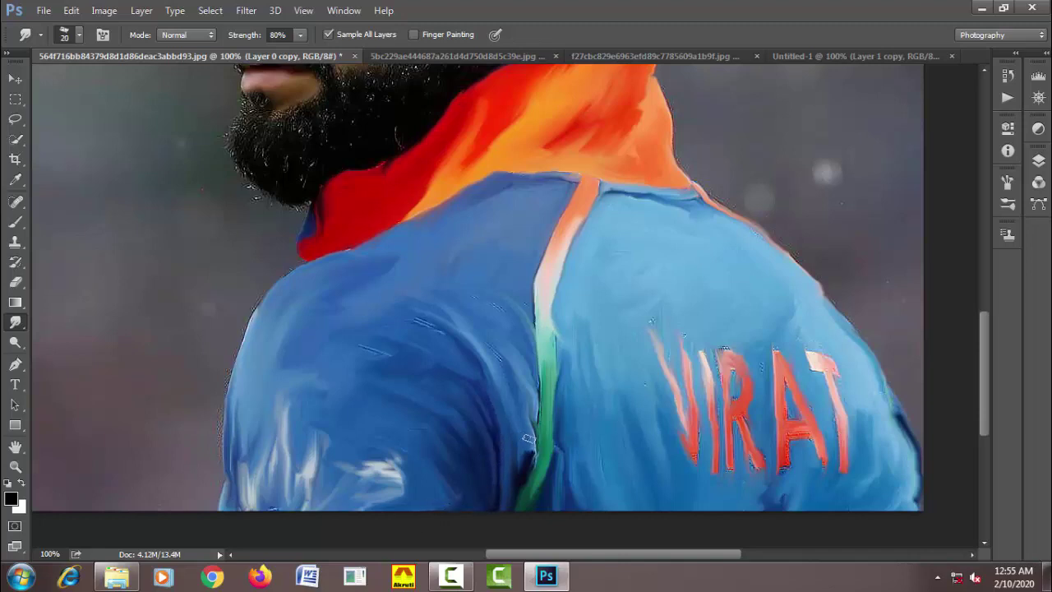
pyautogui.moveTo(521, 482); pyautogui.dragTo(542, 441)
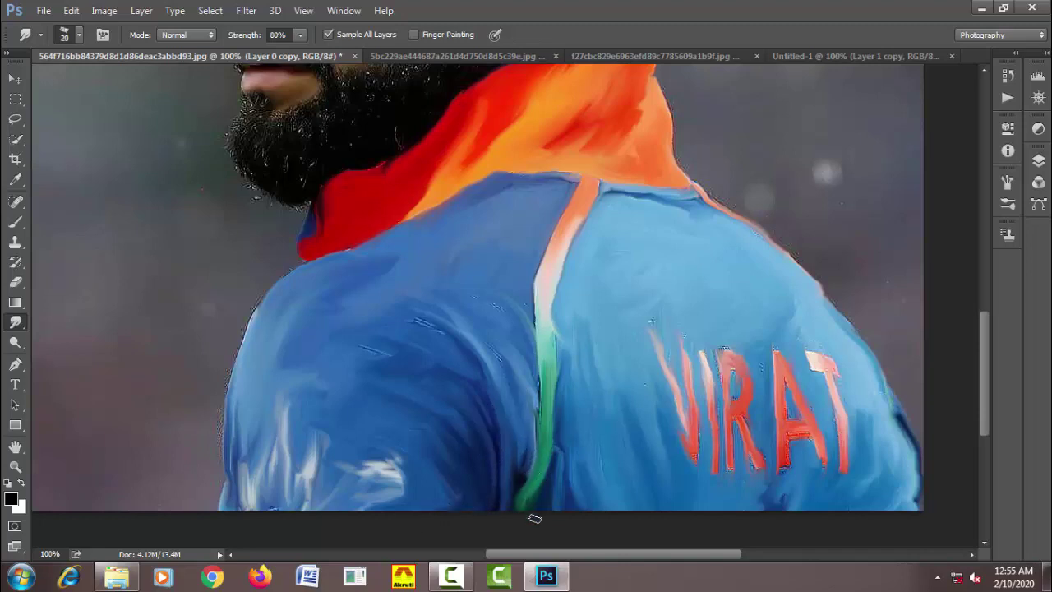
pyautogui.moveTo(540, 521); pyautogui.dragTo(547, 442)
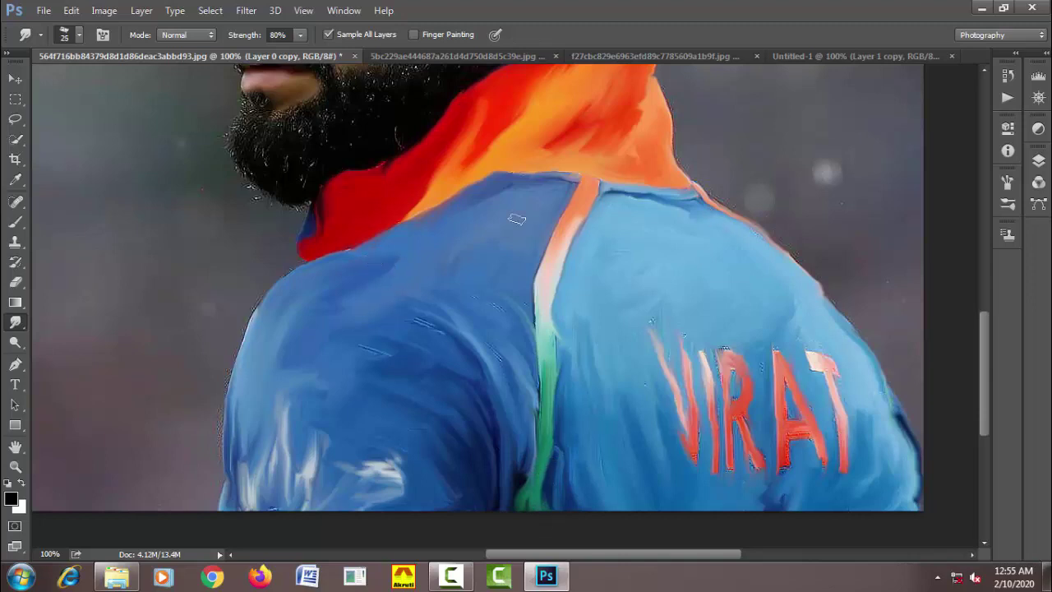
# Load the Oil Pastel Large smudge brush at size 25 and blend the red collar into the shoulder.
pyautogui.rightClick(518, 217)
pyautogui.click(789, 329)
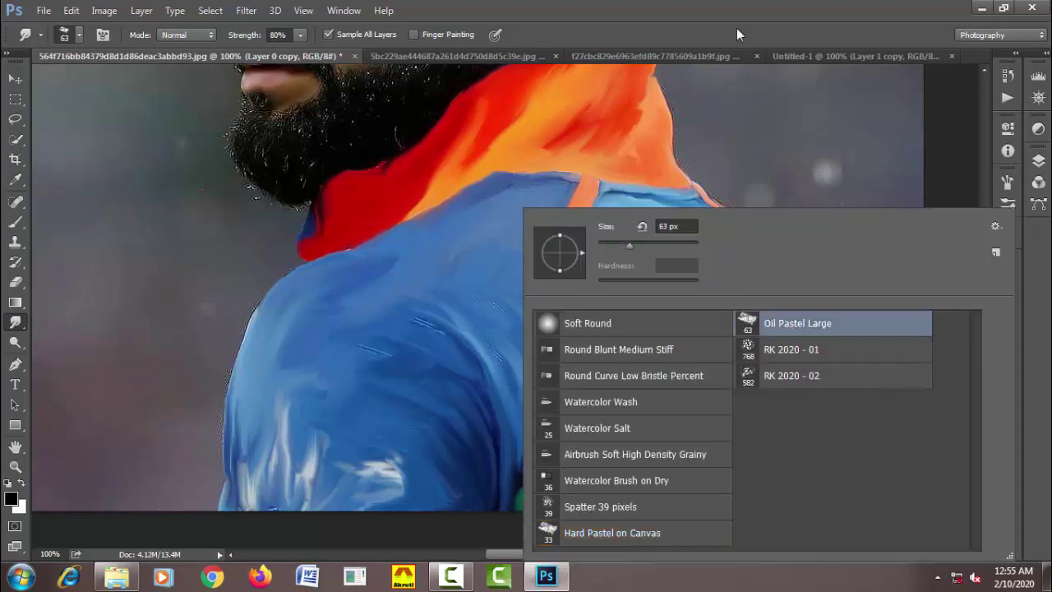
pyautogui.press('[')
pyautogui.press('[')
pyautogui.press('[')
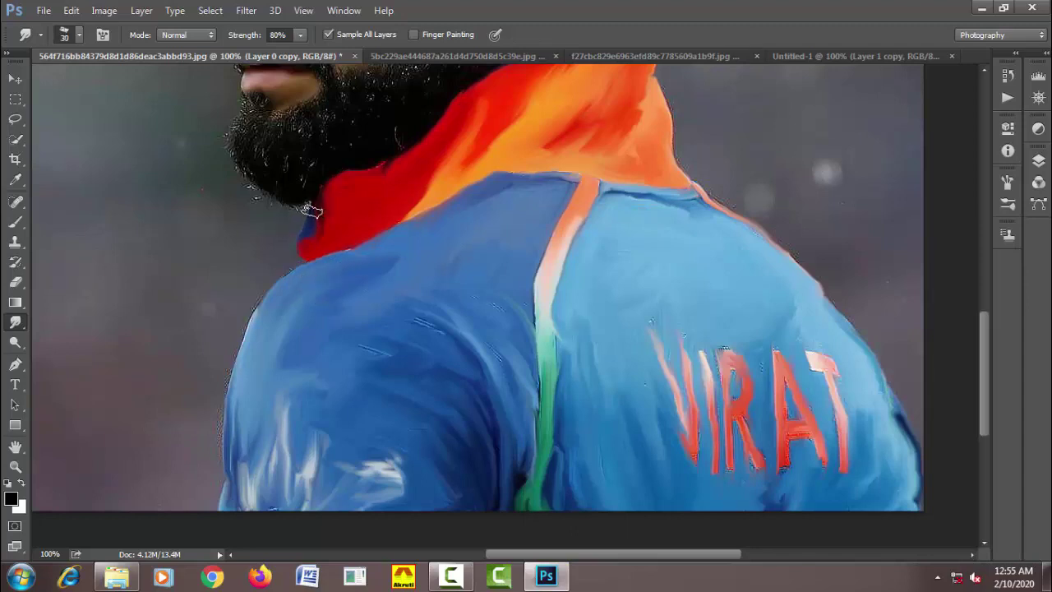
pyautogui.moveTo(301, 256)
pyautogui.mouseDown()
pyautogui.moveTo(253, 336)
pyautogui.moveTo(237, 527)
pyautogui.mouseUp()
# Blend the collar edge into the jersey and smear the red-orange collar colours upward.
pyautogui.press(']')
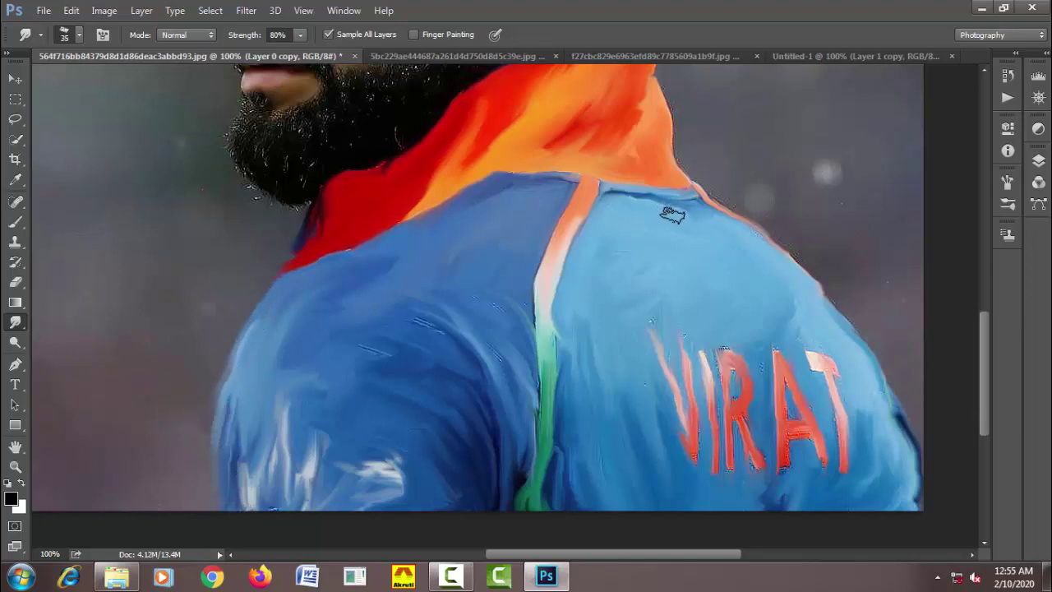
pyautogui.press('[')
pyautogui.moveTo(507, 180)
pyautogui.mouseDown()
pyautogui.moveTo(634, 188)
pyautogui.moveTo(854, 323)
pyautogui.moveTo(891, 530)
pyautogui.mouseUp()
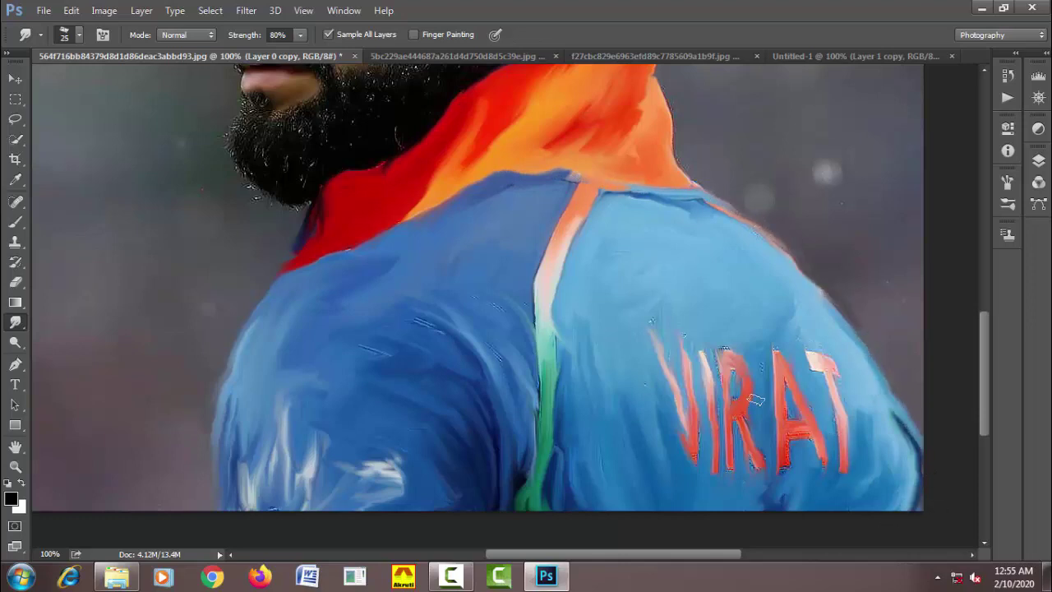
pyautogui.scroll(1, 671, 369)
pyautogui.scroll(2, 454, 311)
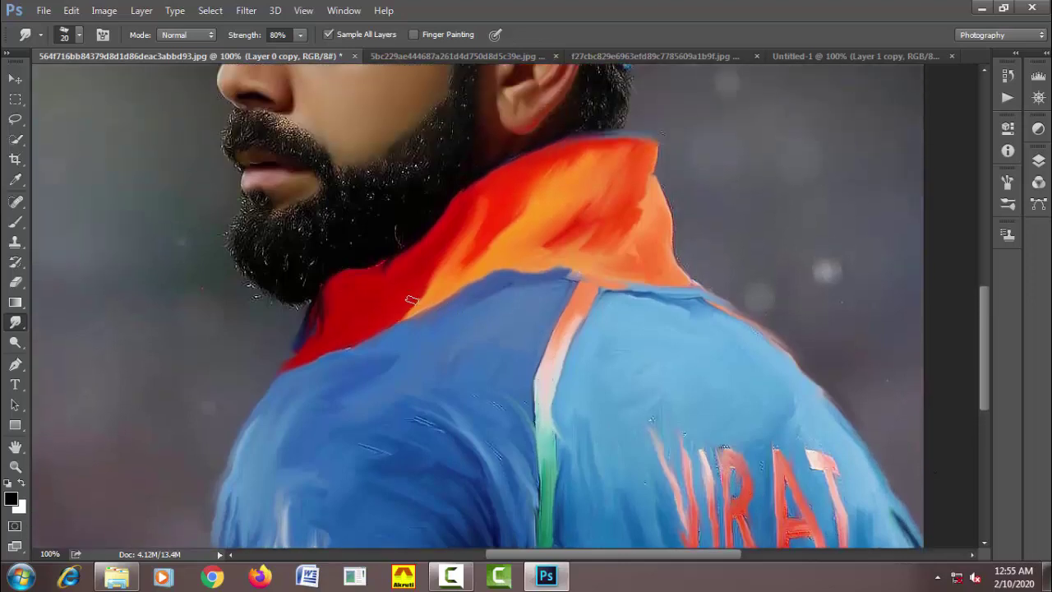
pyautogui.moveTo(411, 300)
pyautogui.mouseDown()
pyautogui.moveTo(466, 222)
pyautogui.moveTo(531, 235)
pyautogui.moveTo(604, 188)
pyautogui.moveTo(612, 162)
pyautogui.moveTo(596, 152)
pyautogui.moveTo(571, 165)
pyautogui.moveTo(517, 217)
pyautogui.mouseUp()
pyautogui.press('[')
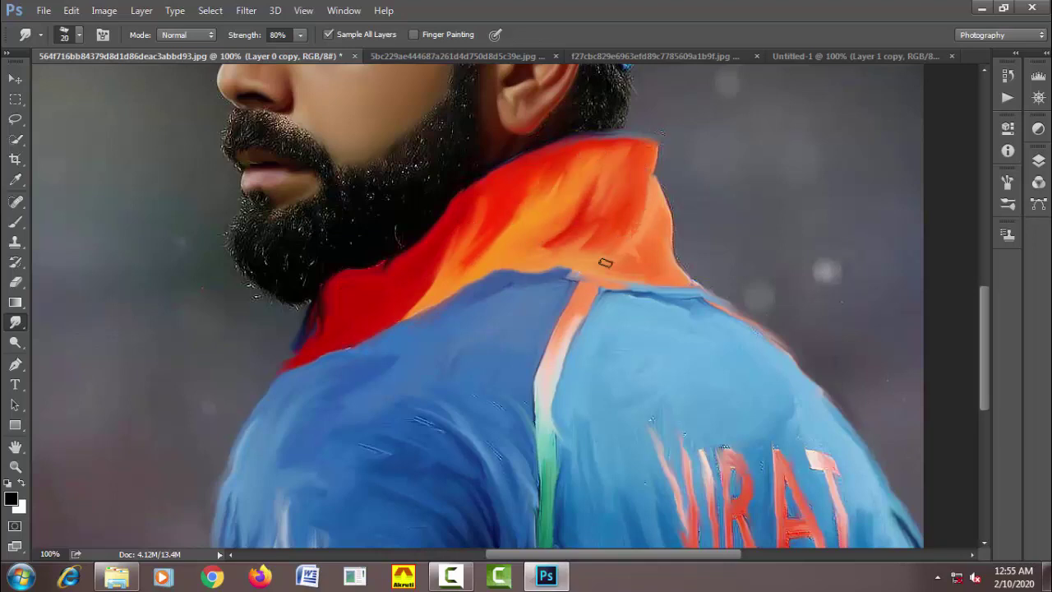
pyautogui.press(']')
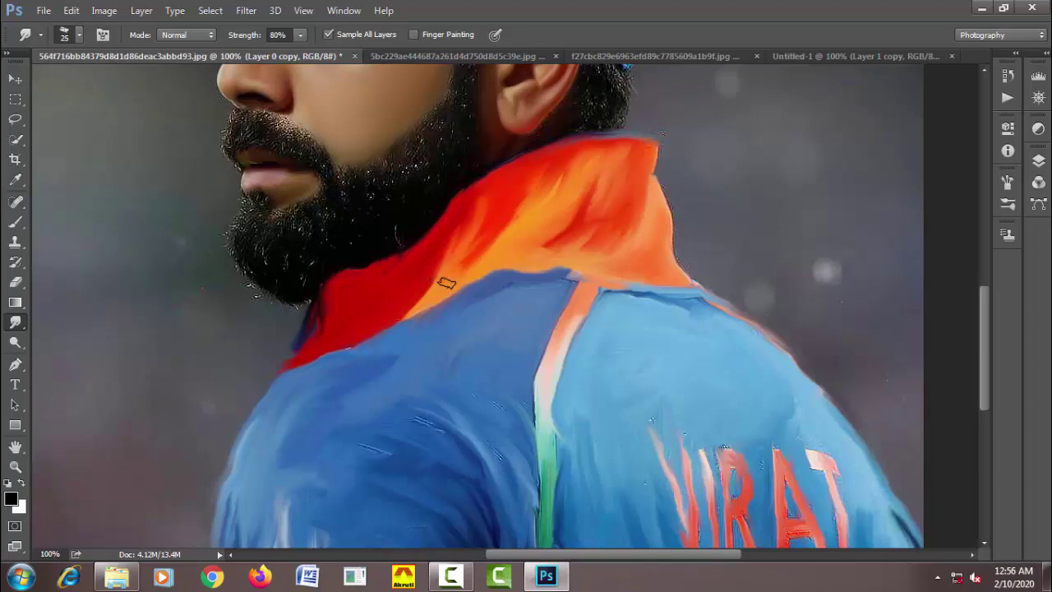
pyautogui.scroll(3, 447, 283)
pyautogui.scroll(1, 451, 278)
pyautogui.scroll(1, 453, 274)
# Smooth the cap's side seam and right edge with a size 15–20 smudge brush.
pyautogui.scroll(2, 458, 269)
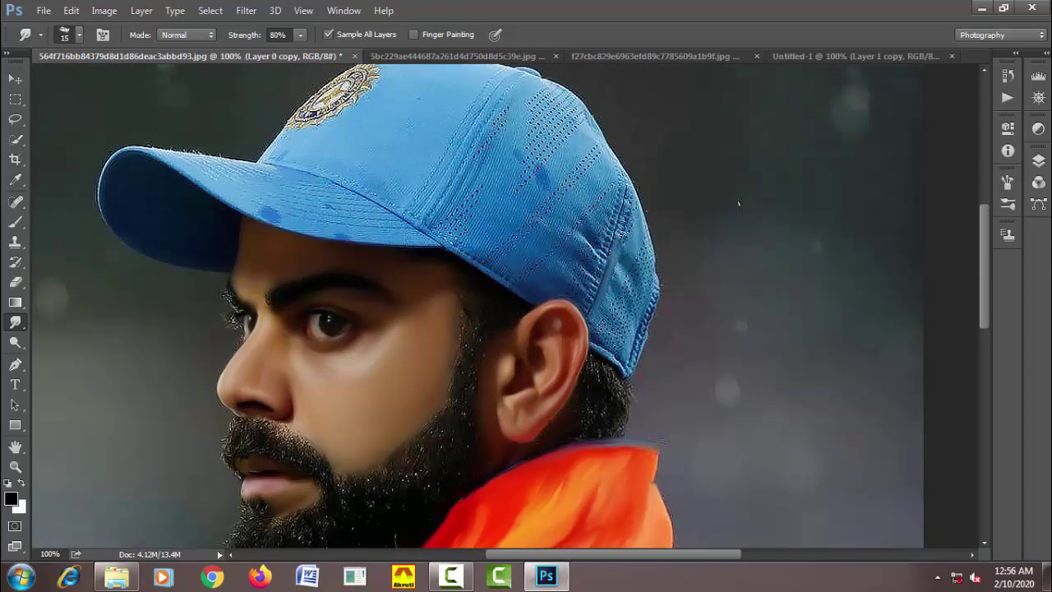
pyautogui.moveTo(607, 279); pyautogui.dragTo(627, 205)
pyautogui.press('[')
pyautogui.press(']')
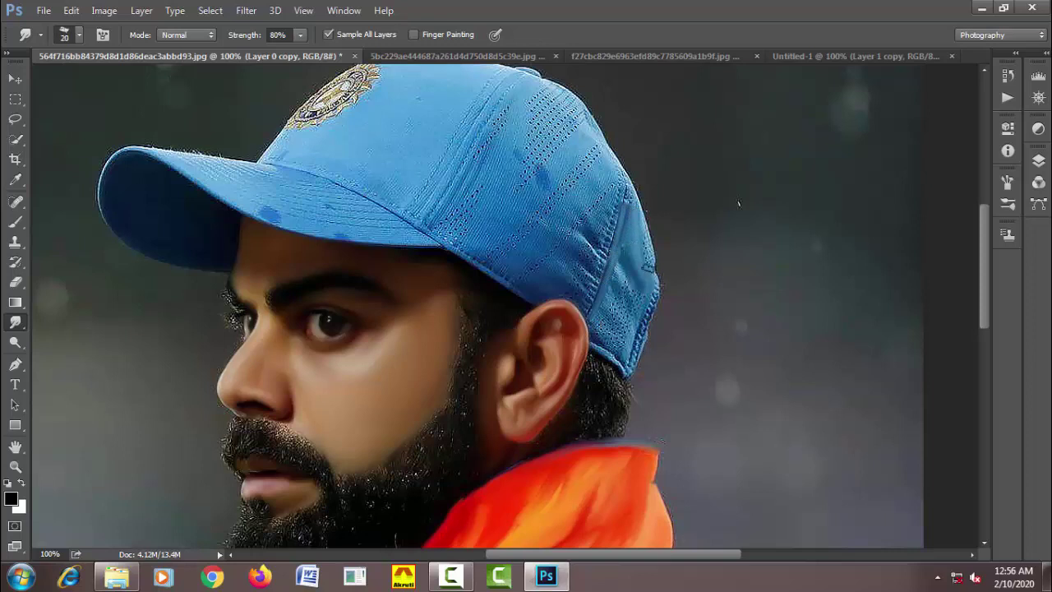
pyautogui.moveTo(648, 255); pyautogui.dragTo(651, 316)
pyautogui.press('[')
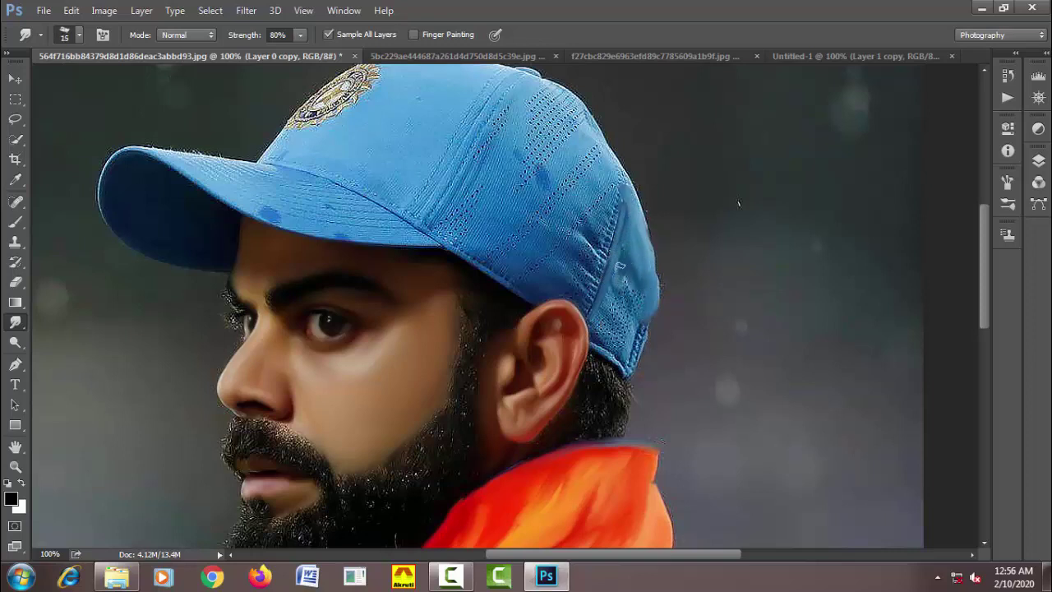
pyautogui.press(']')
pyautogui.moveTo(621, 275)
pyautogui.mouseDown()
pyautogui.moveTo(638, 345)
pyautogui.moveTo(628, 366)
pyautogui.moveTo(615, 360)
pyautogui.moveTo(617, 316)
pyautogui.mouseUp()
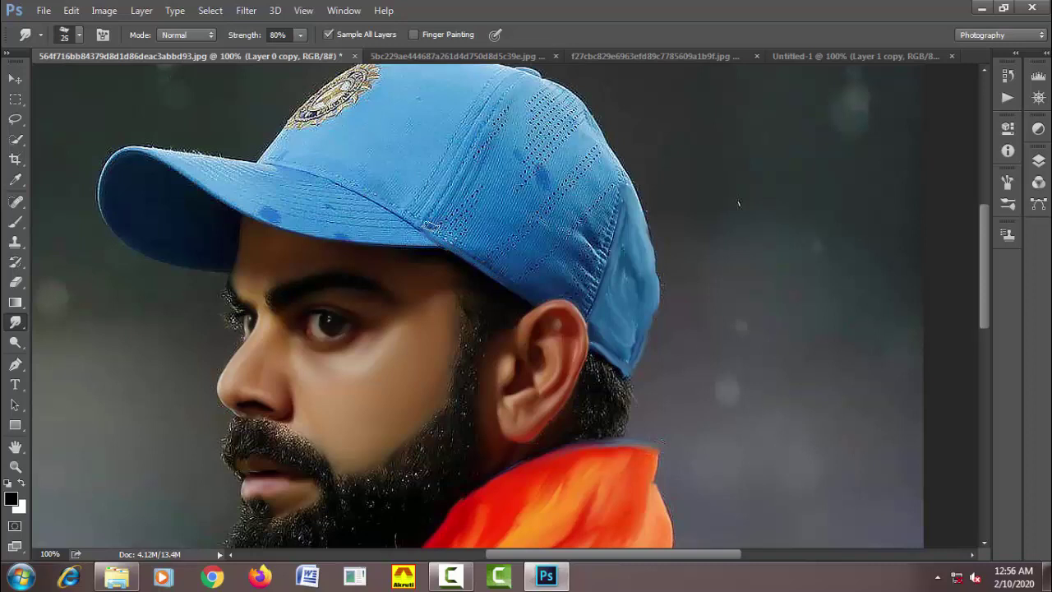
# Smear the dotted stitching on the cap front and top-right at size 30.
pyautogui.moveTo(432, 227)
pyautogui.mouseDown()
pyautogui.moveTo(481, 160)
pyautogui.moveTo(444, 222)
pyautogui.mouseUp()
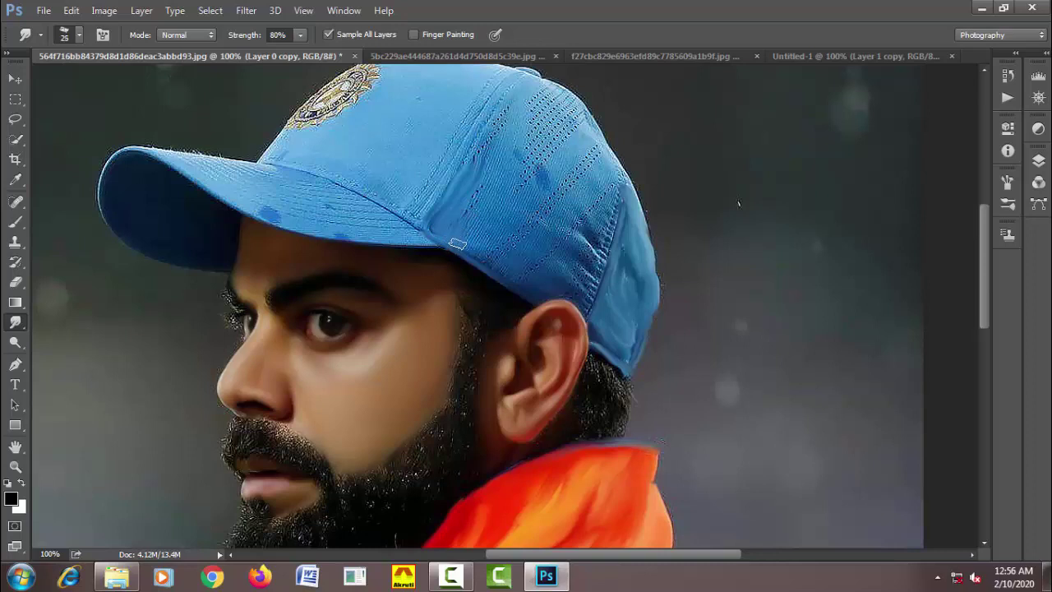
pyautogui.press(']')
pyautogui.moveTo(475, 253)
pyautogui.mouseDown()
pyautogui.moveTo(504, 185)
pyautogui.moveTo(462, 220)
pyautogui.moveTo(500, 141)
pyautogui.moveTo(467, 184)
pyautogui.moveTo(503, 136)
pyautogui.moveTo(506, 205)
pyautogui.moveTo(526, 223)
pyautogui.moveTo(563, 177)
pyautogui.moveTo(546, 238)
pyautogui.moveTo(614, 168)
pyautogui.moveTo(572, 104)
pyautogui.moveTo(546, 90)
pyautogui.moveTo(575, 107)
pyautogui.moveTo(565, 95)
pyautogui.moveTo(522, 76)
pyautogui.mouseUp()
pyautogui.press(']')
pyautogui.press('[')
pyautogui.press('[')
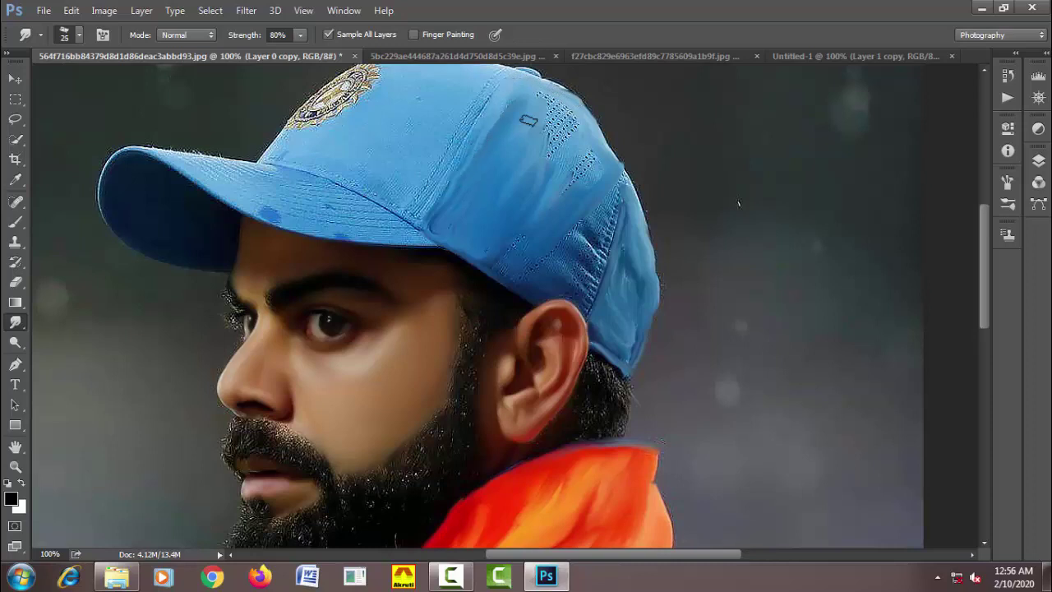
pyautogui.press(']')
pyautogui.moveTo(538, 90)
pyautogui.mouseDown()
pyautogui.moveTo(570, 132)
pyautogui.moveTo(549, 180)
pyautogui.moveTo(580, 193)
pyautogui.moveTo(598, 162)
pyautogui.moveTo(527, 234)
pyautogui.moveTo(524, 249)
pyautogui.moveTo(526, 238)
pyautogui.moveTo(550, 273)
pyautogui.mouseUp()
pyautogui.press('[')
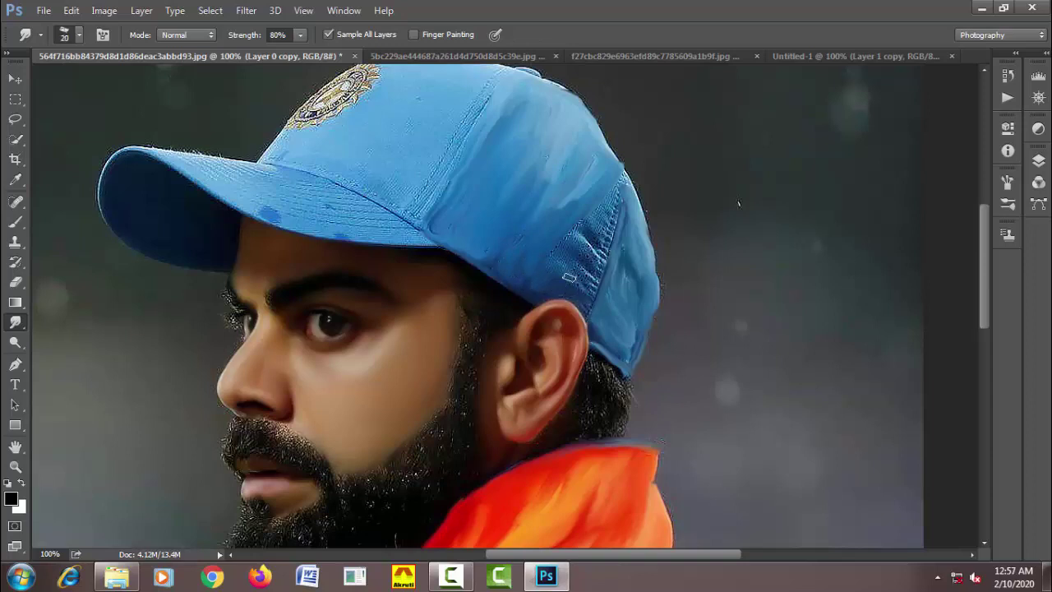
# Smooth the box stitching on the right panel, the cap seams and the brim seam.
pyautogui.moveTo(596, 286)
pyautogui.mouseDown()
pyautogui.moveTo(577, 237)
pyautogui.moveTo(600, 251)
pyautogui.moveTo(585, 230)
pyautogui.moveTo(624, 182)
pyautogui.moveTo(557, 255)
pyautogui.mouseUp()
pyautogui.press('[')
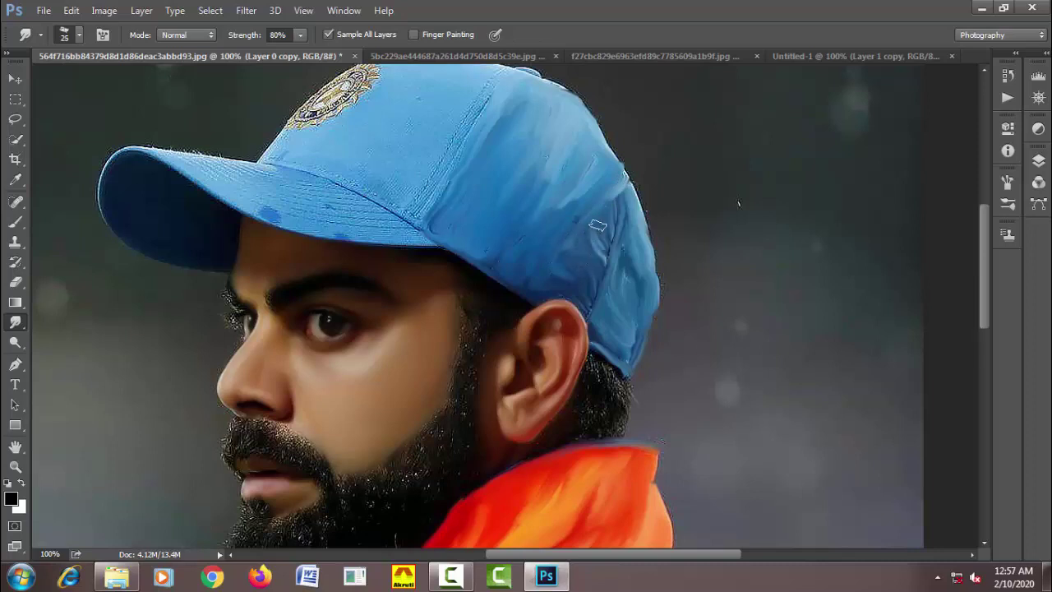
pyautogui.moveTo(613, 223)
pyautogui.mouseDown()
pyautogui.moveTo(605, 187)
pyautogui.moveTo(593, 187)
pyautogui.mouseUp()
pyautogui.moveTo(595, 229)
pyautogui.mouseDown()
pyautogui.moveTo(615, 182)
pyautogui.moveTo(580, 193)
pyautogui.moveTo(552, 220)
pyautogui.moveTo(565, 256)
pyautogui.mouseUp()
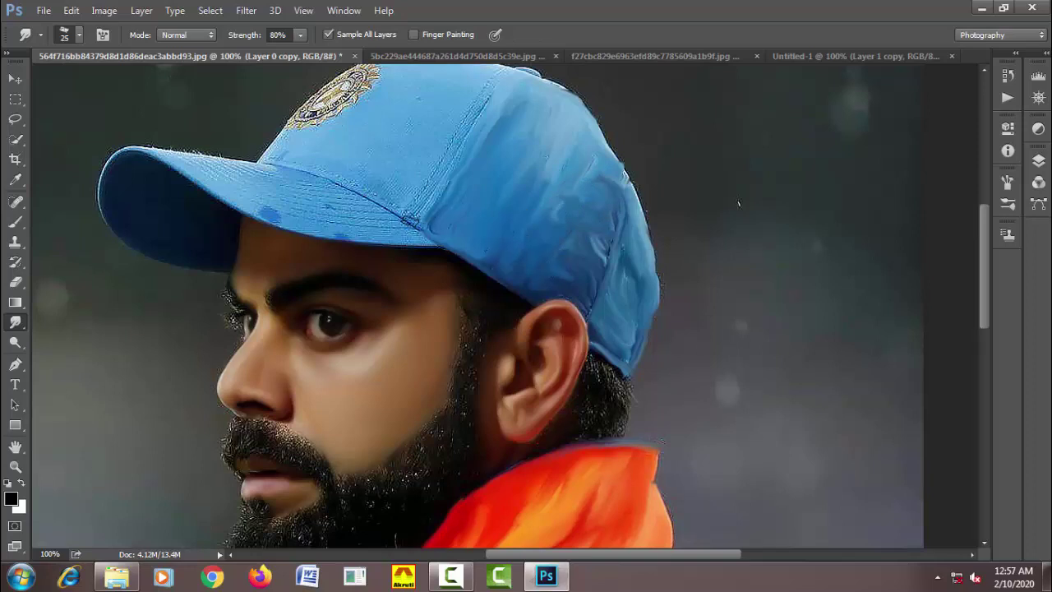
pyautogui.moveTo(421, 228); pyautogui.dragTo(378, 199)
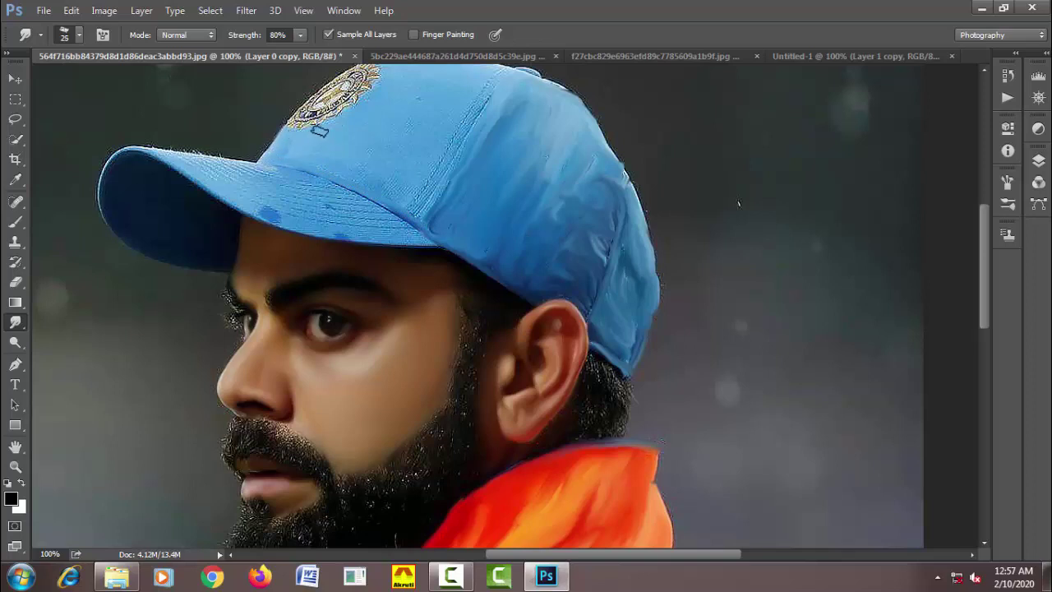
pyautogui.press(']')
pyautogui.press(']')
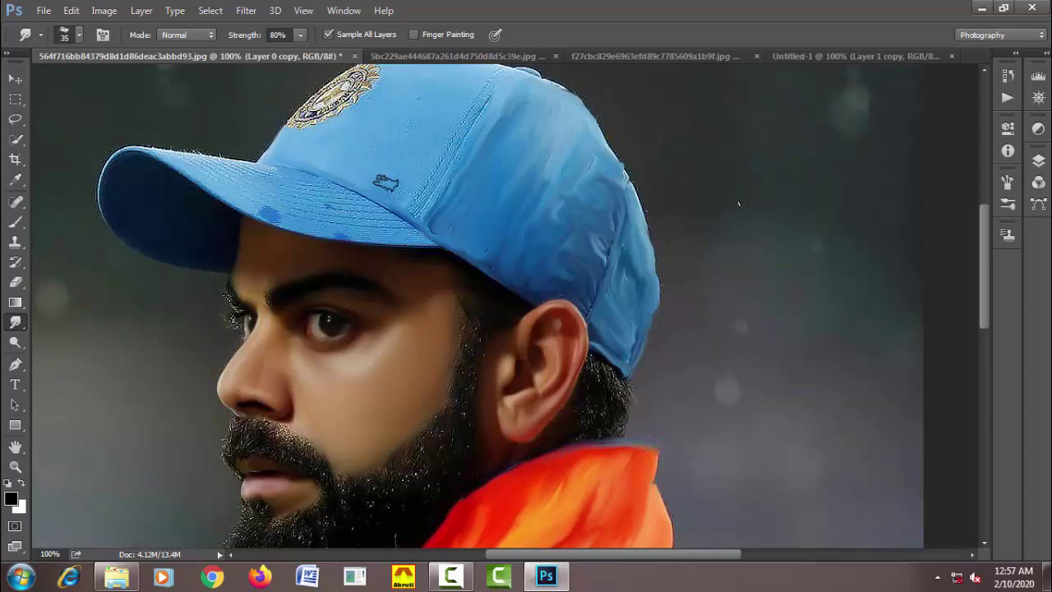
pyautogui.press('[')
pyautogui.press('[')
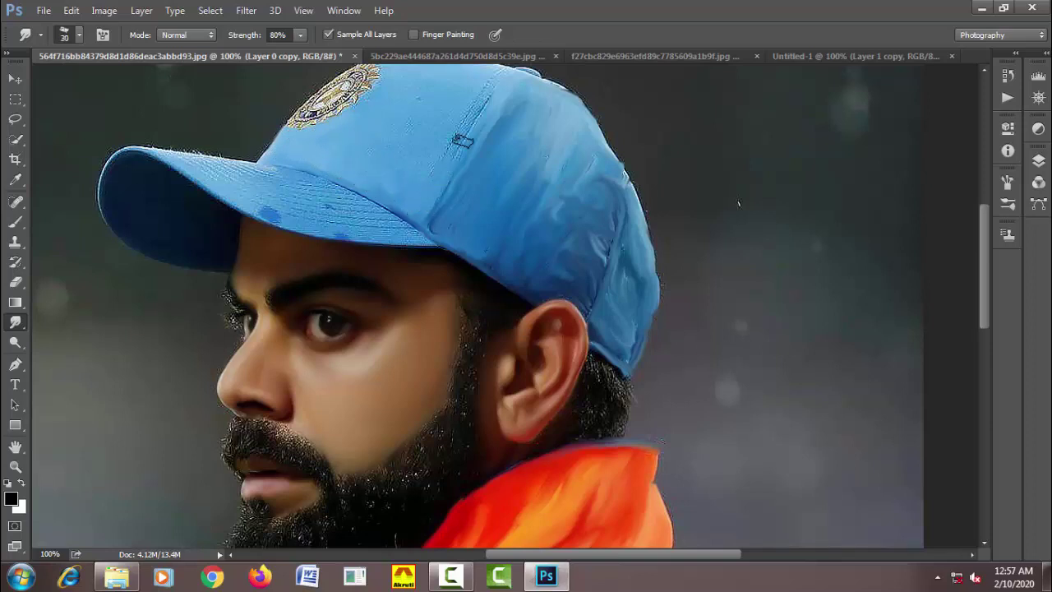
# Smear the cap's top edge and its dark fringe with a size-20 brush.
pyautogui.press('[')
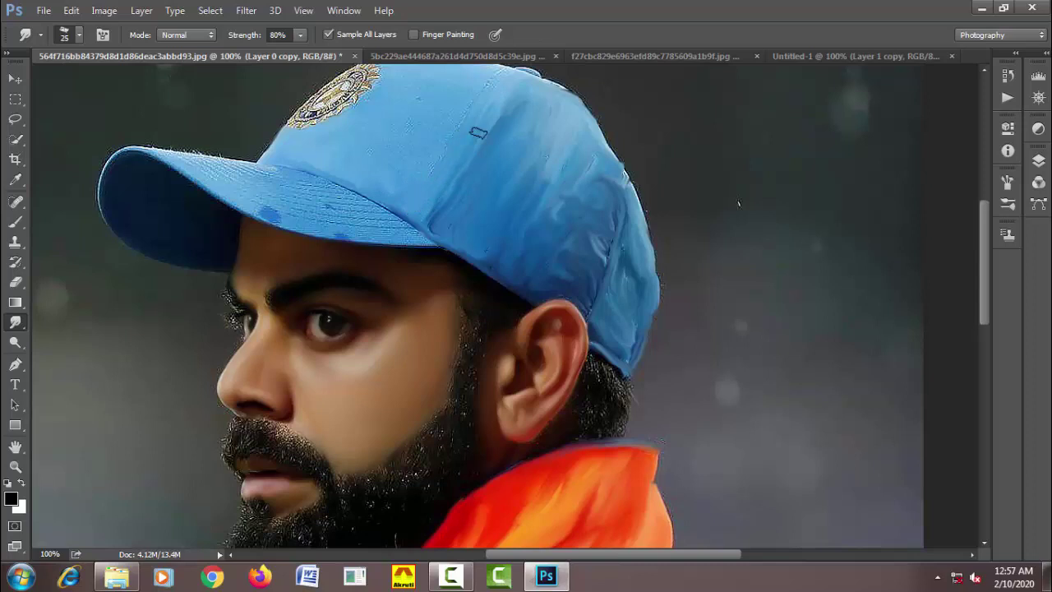
pyautogui.scroll(2, 444, 164)
pyautogui.moveTo(383, 149)
pyautogui.mouseDown()
pyautogui.moveTo(466, 151)
pyautogui.moveTo(423, 140)
pyautogui.mouseUp()
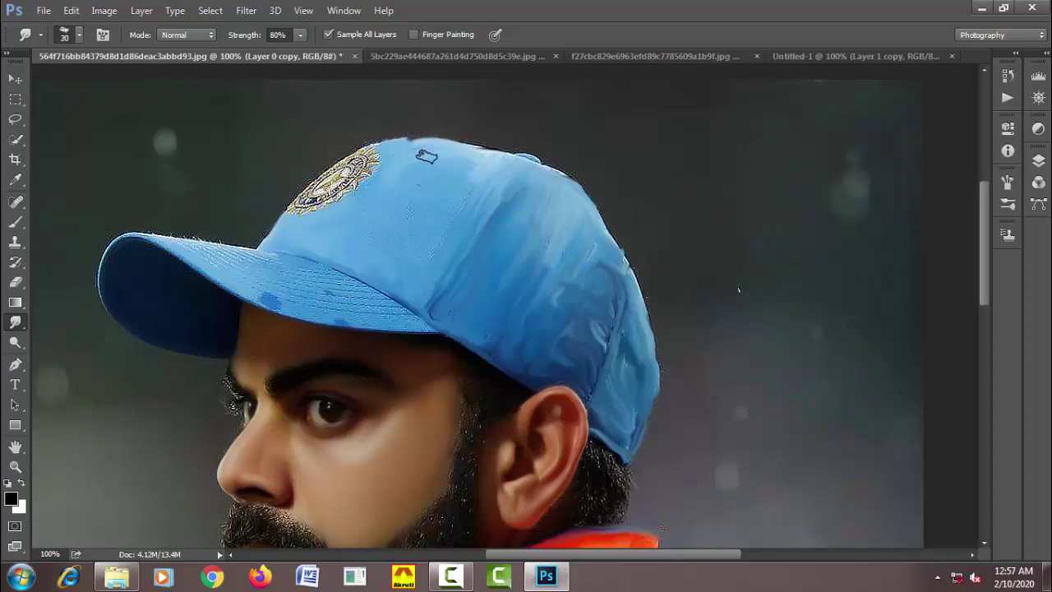
pyautogui.press(']')
pyautogui.press(']')
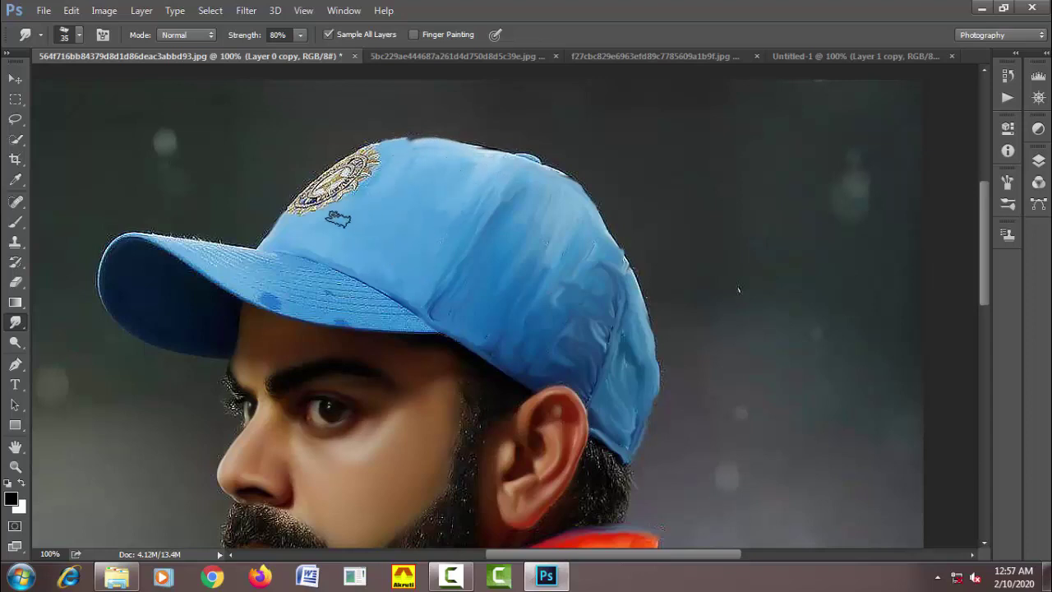
pyautogui.press('[')
pyautogui.press('[')
pyautogui.press('[')
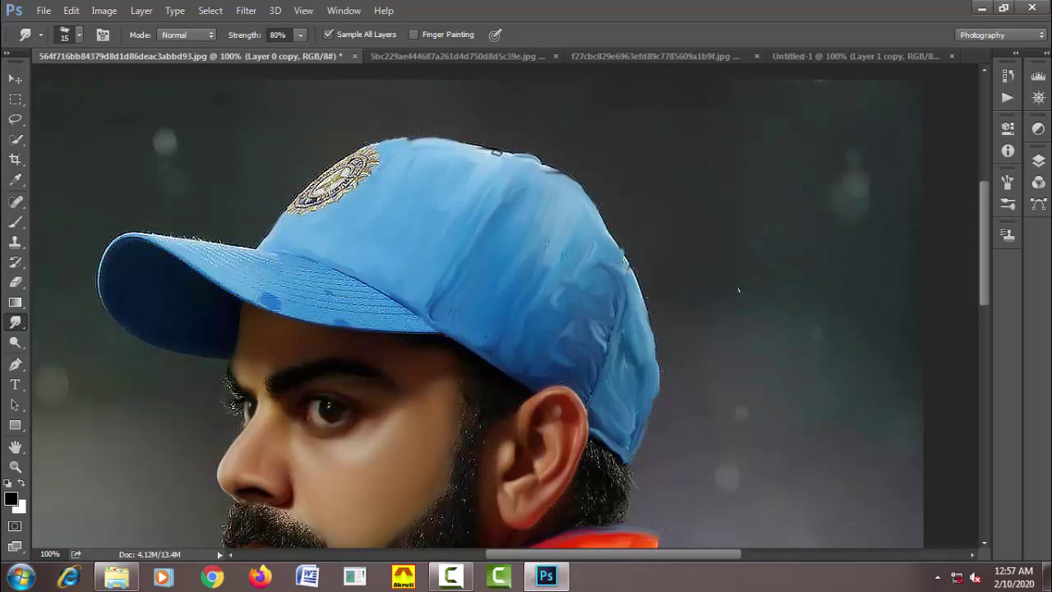
pyautogui.moveTo(496, 152); pyautogui.dragTo(448, 143)
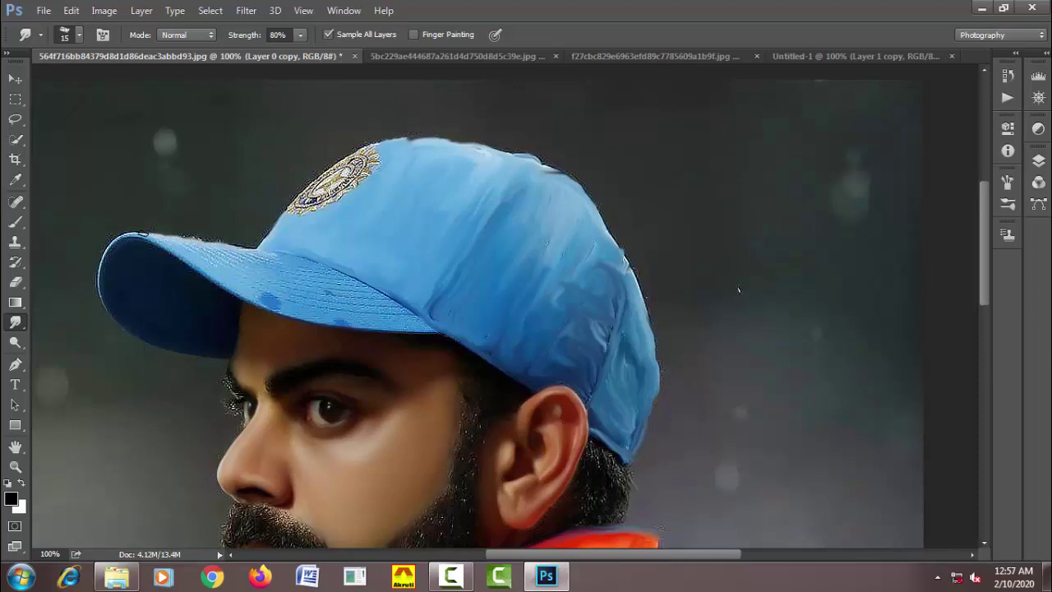
# Smooth the brim edge, remove its dark blue spot and soften the brim stitching.
pyautogui.moveTo(152, 239); pyautogui.dragTo(153, 237)
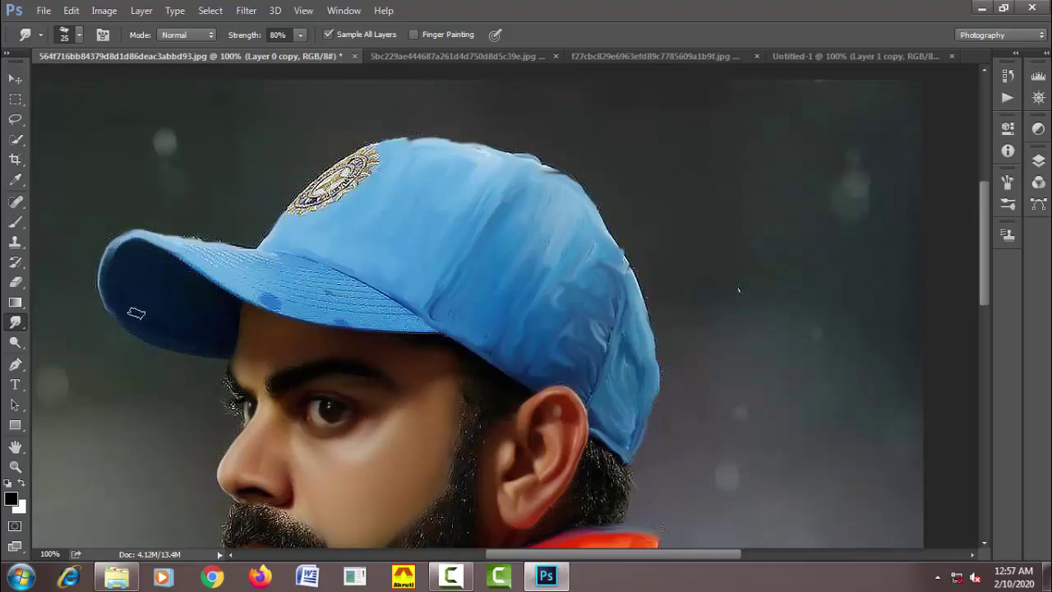
pyautogui.press(']')
pyautogui.press('[')
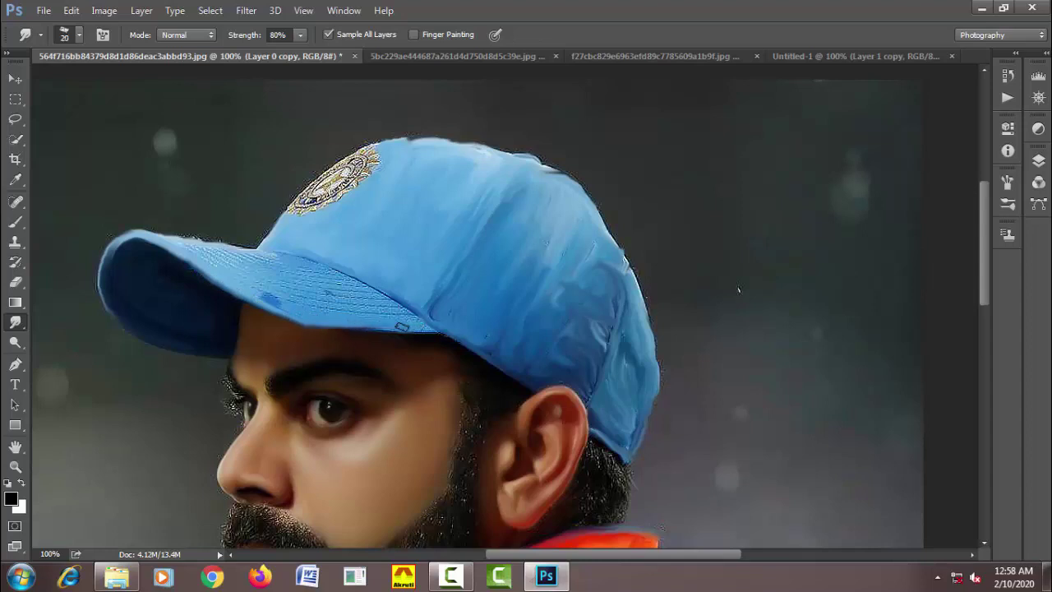
pyautogui.press(']')
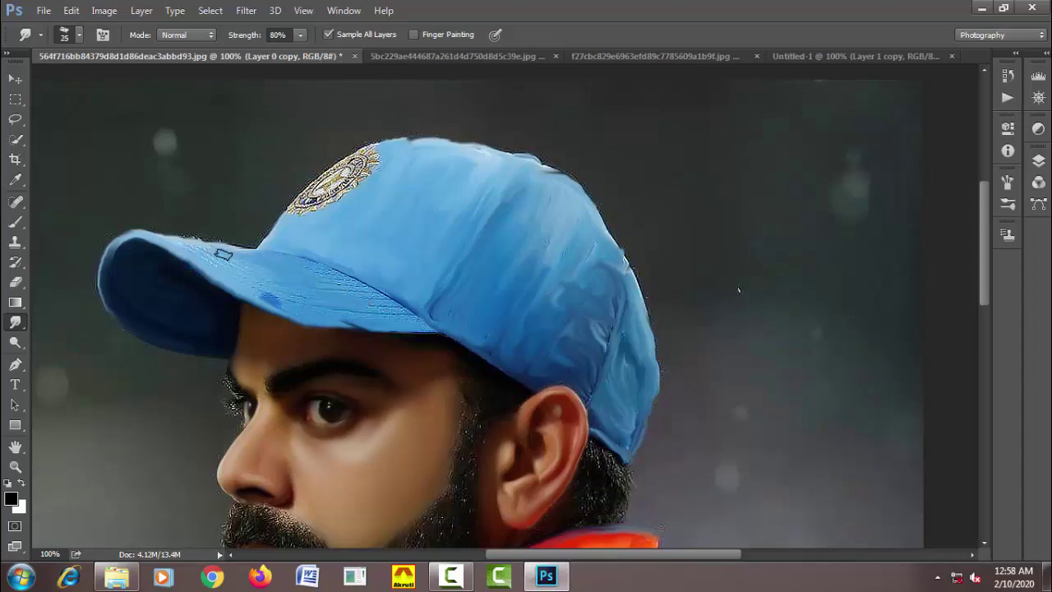
pyautogui.moveTo(233, 262); pyautogui.dragTo(262, 297)
pyautogui.press('[')
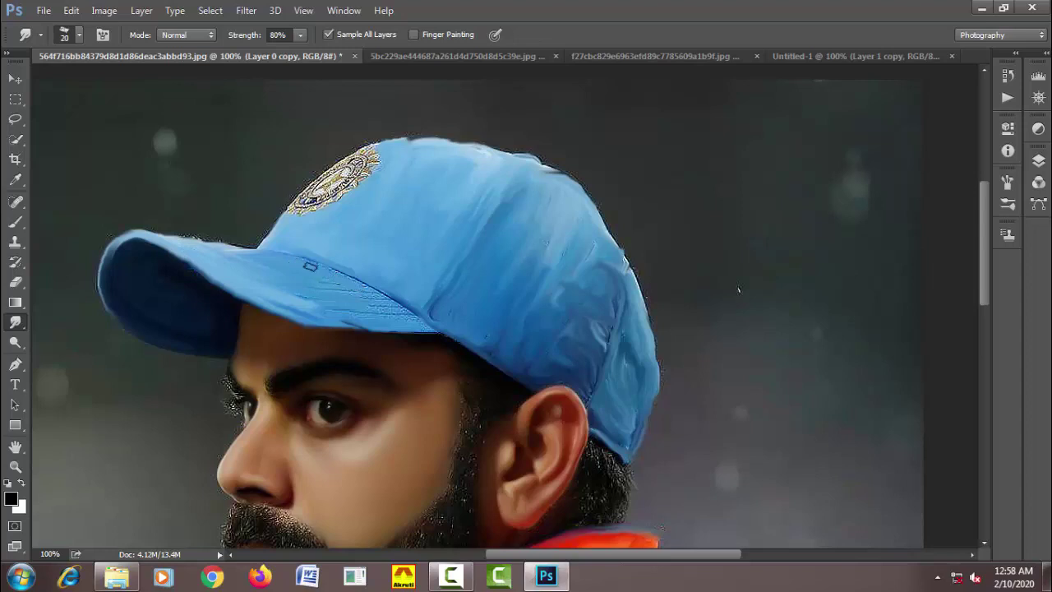
pyautogui.moveTo(303, 258); pyautogui.dragTo(406, 314)
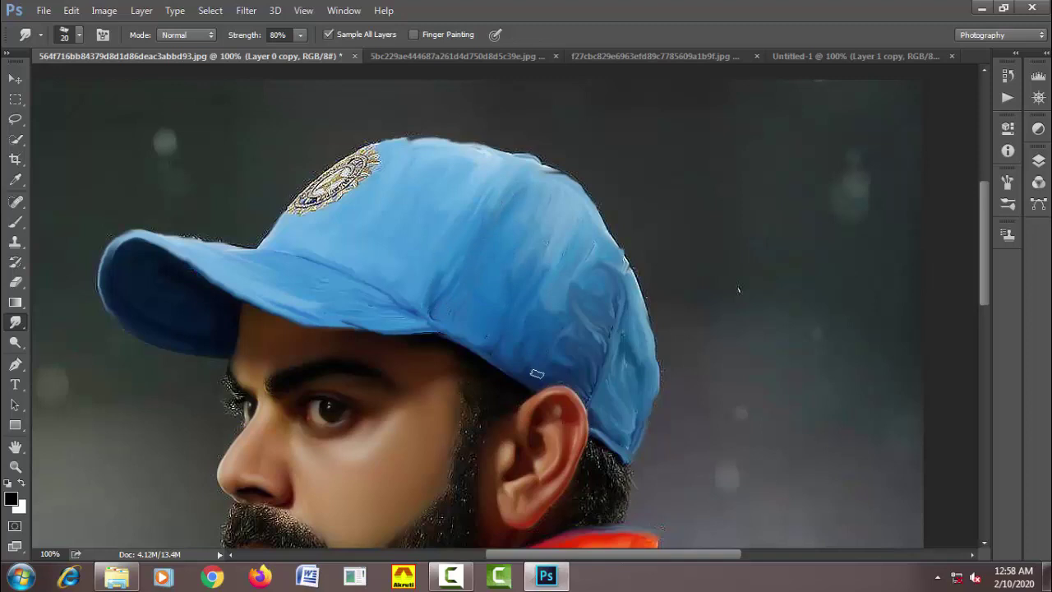
# Choose the RK 2020 - 01 brush preset and shrink it to 40.
pyautogui.scroll(-2, 471, 195)
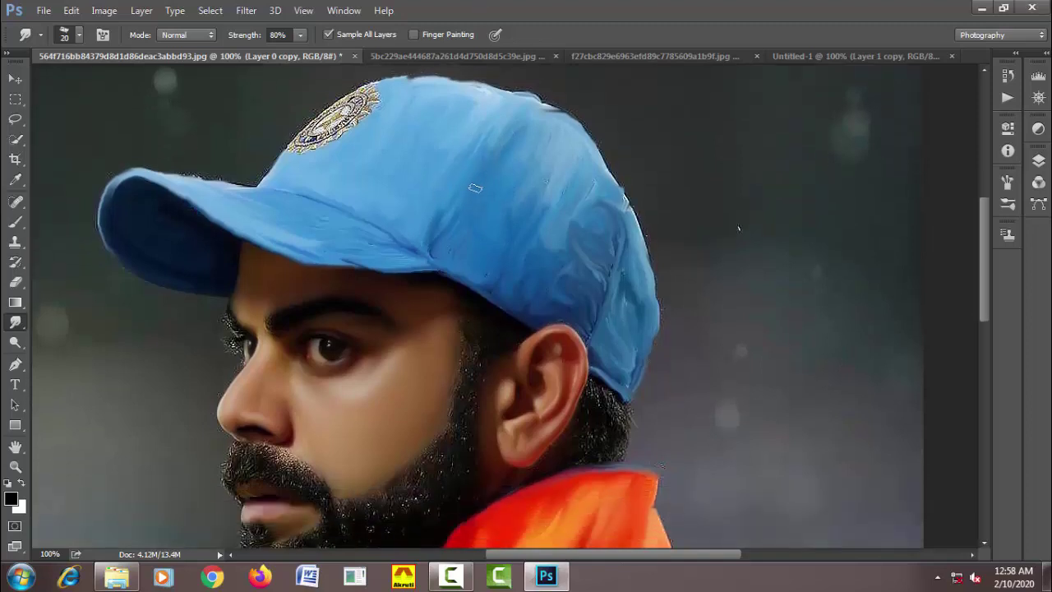
pyautogui.scroll(-1, 461, 184)
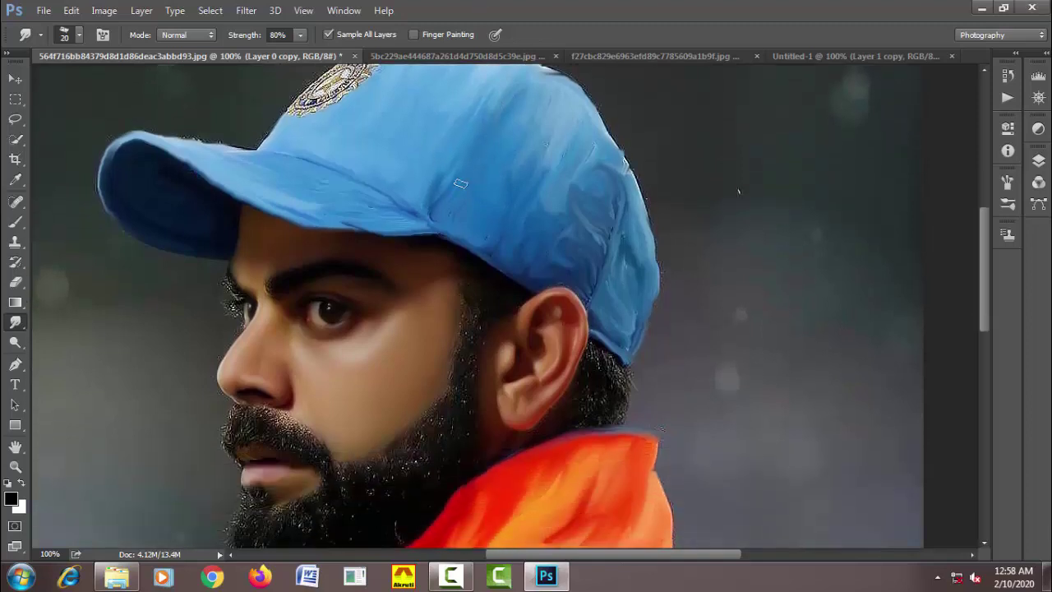
pyautogui.rightClick(379, 296)
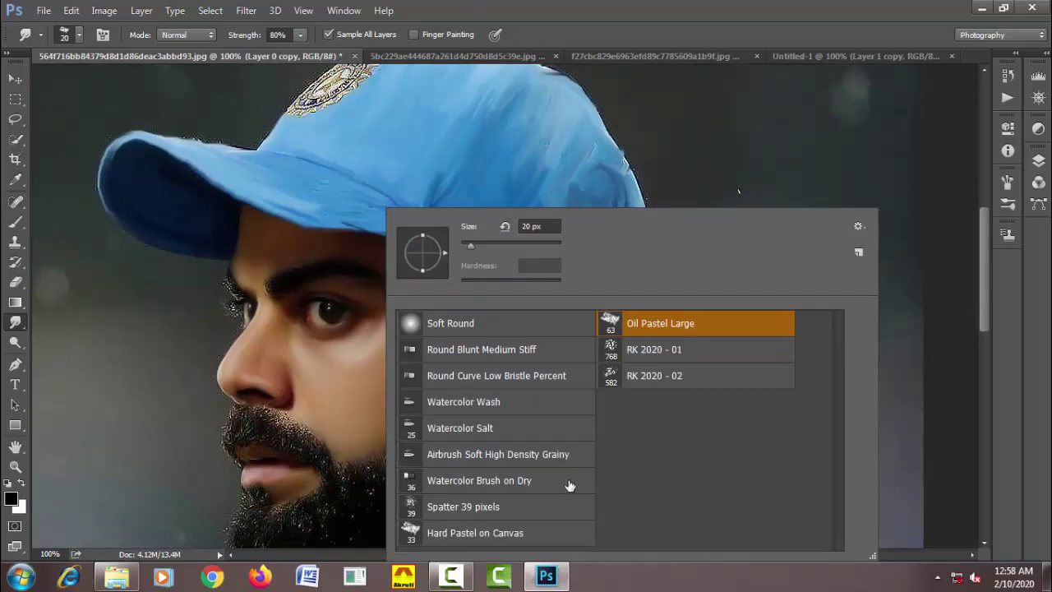
pyautogui.click(655, 352)
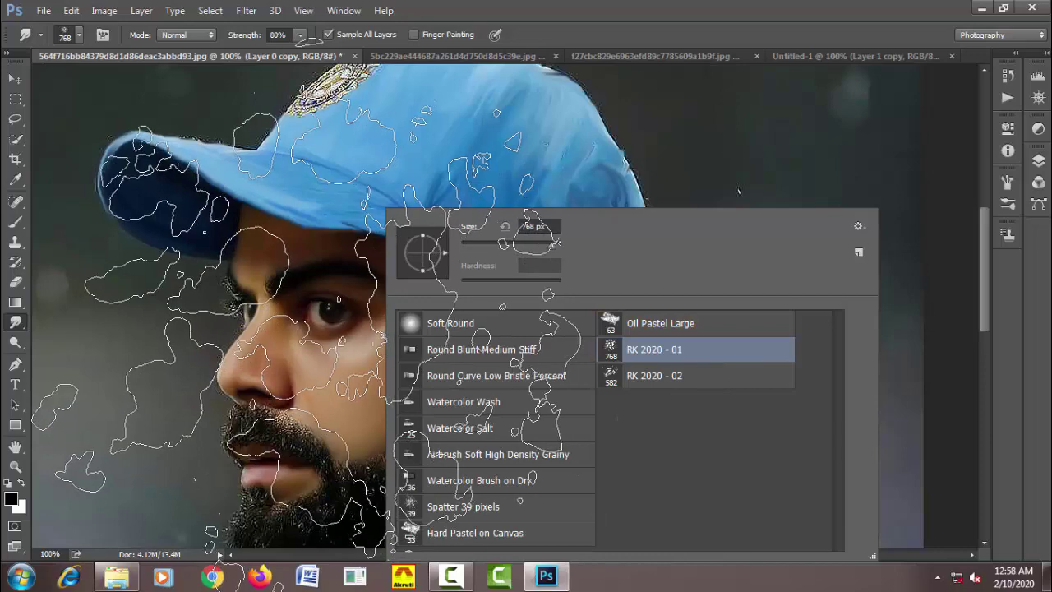
pyautogui.click(576, 72)
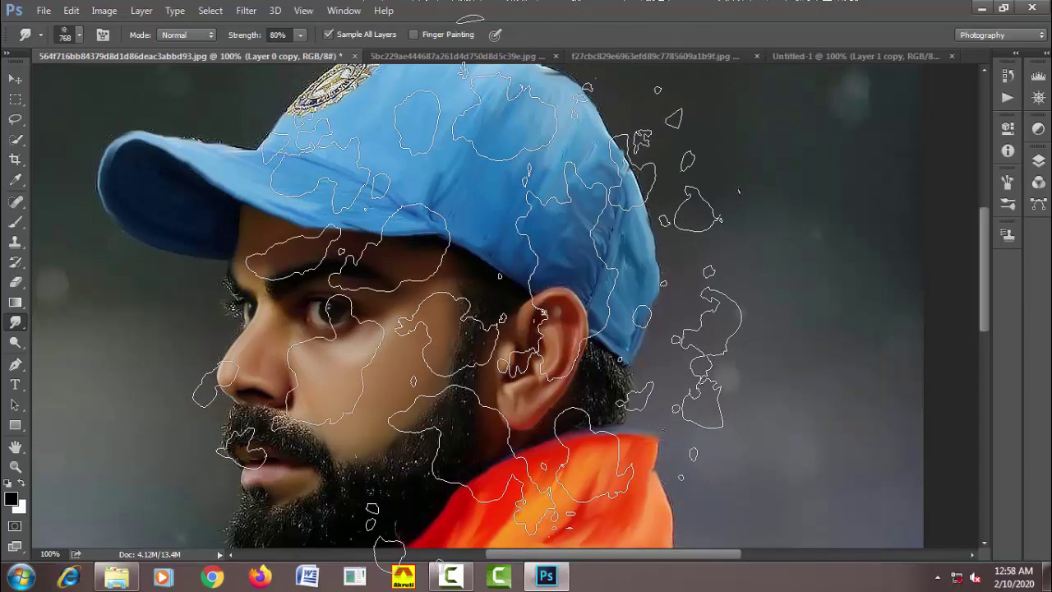
pyautogui.press('[')
pyautogui.press('[')
pyautogui.press('[')
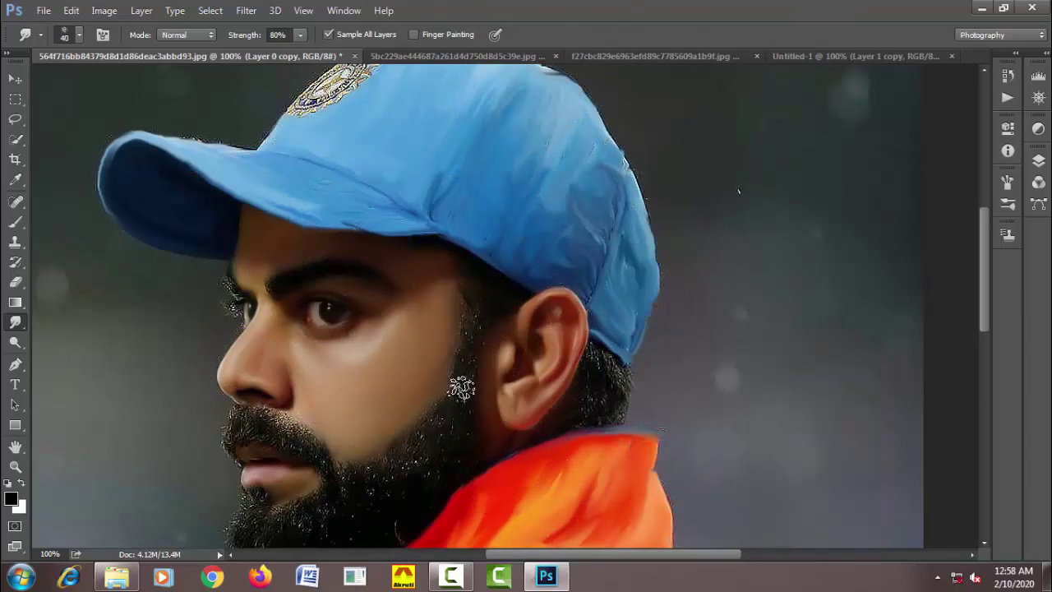
# Switch to the RK 2020 - 02 brush preset and bring up the Layers panel.
pyautogui.rightClick(427, 343)
pyautogui.click(699, 375)
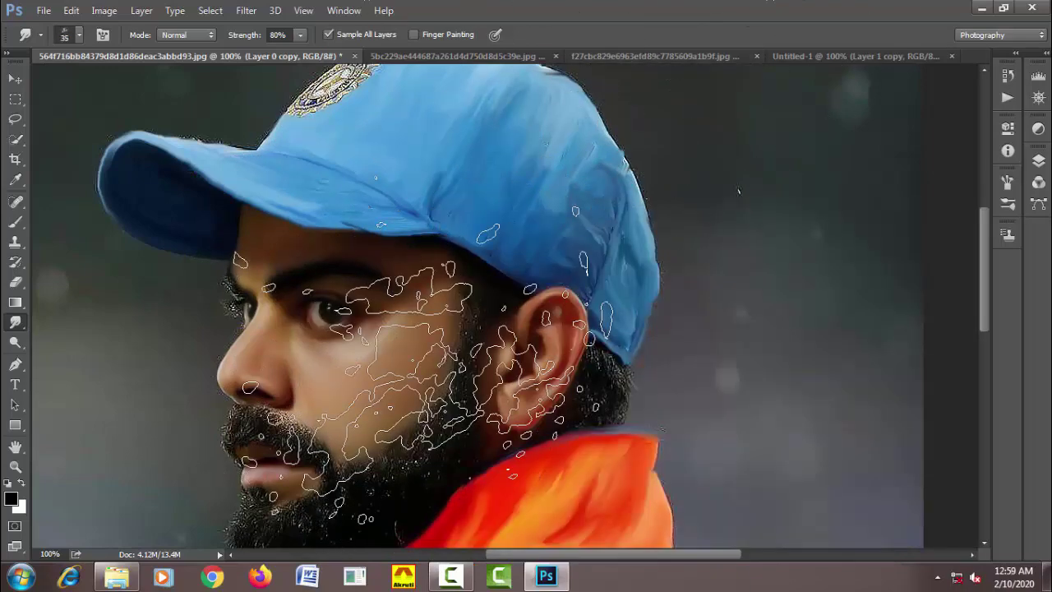
pyautogui.hotkey('ctrl', 'd')
pyautogui.click(1037, 162)
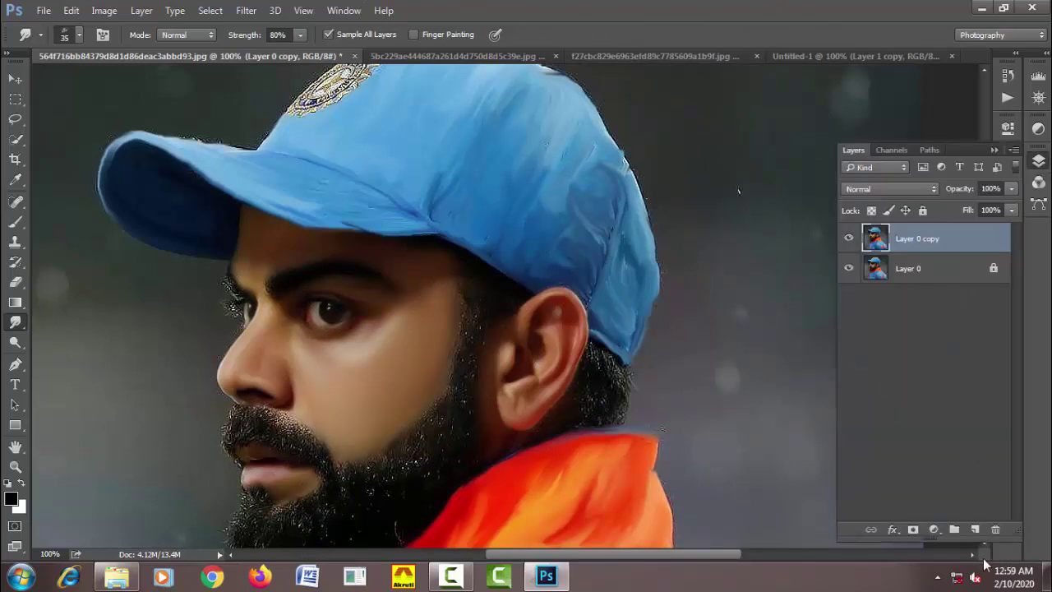
# Add an empty layer above Layer 0 copy, zoom onto the beard and streak below the lip.
pyautogui.click(976, 530)
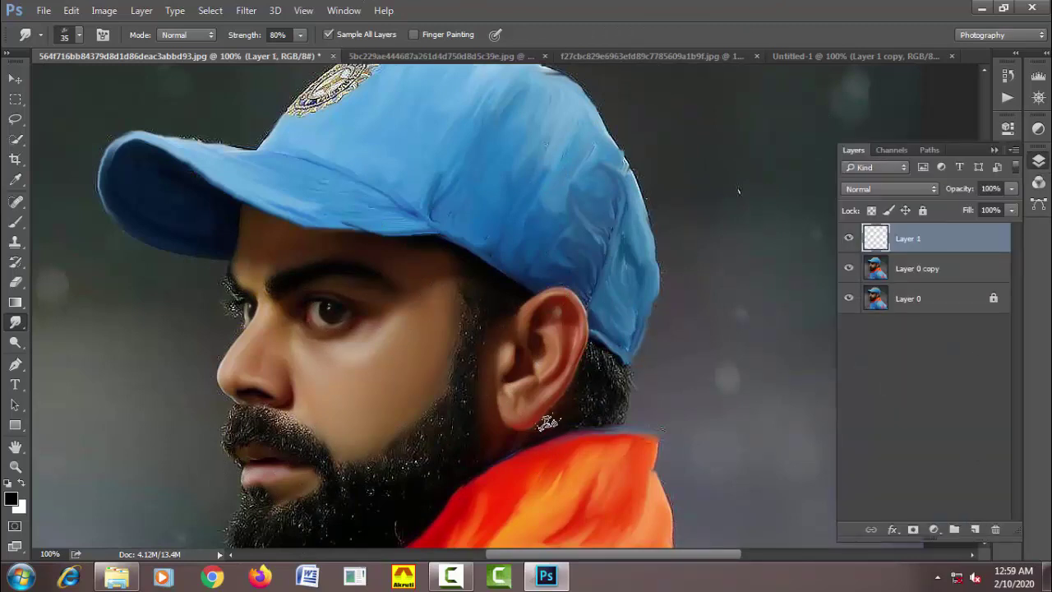
pyautogui.scroll(2, 372, 492)
pyautogui.moveTo(369, 486); pyautogui.dragTo(383, 211)
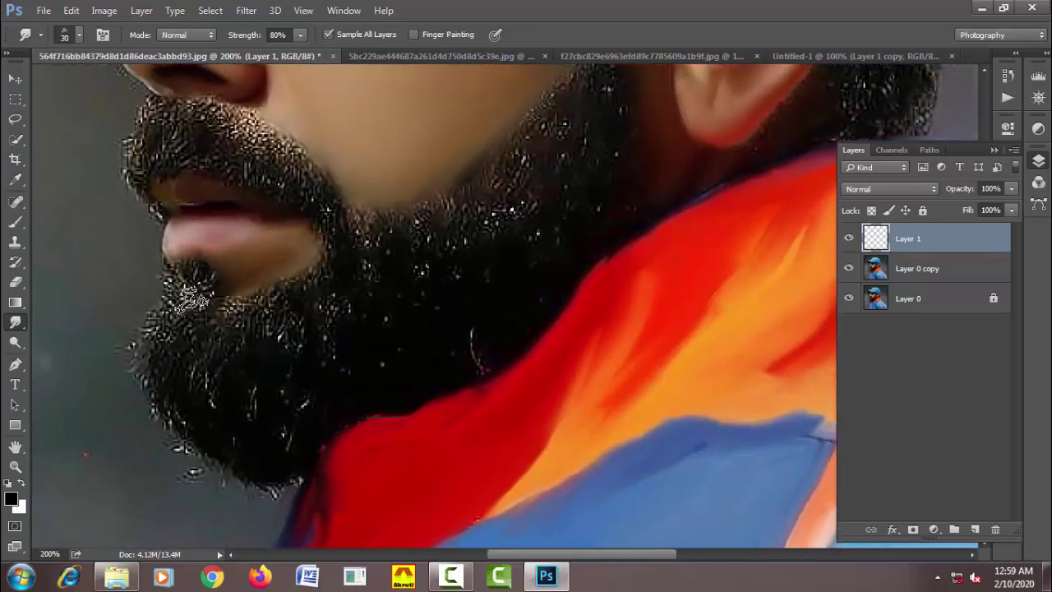
pyautogui.press('[')
pyautogui.press('[')
pyautogui.press('[')
pyautogui.press(']')
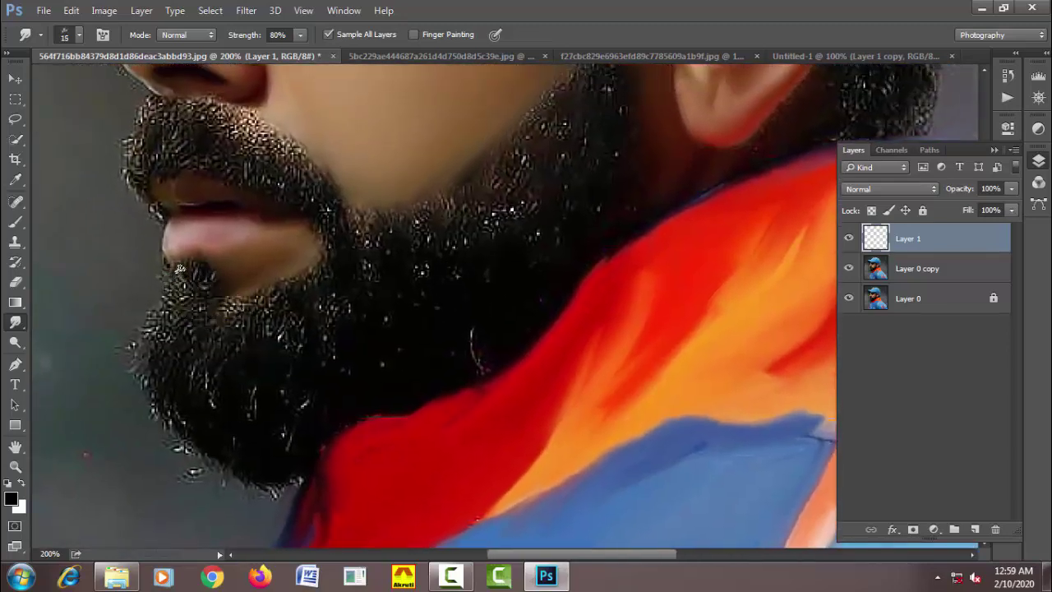
pyautogui.moveTo(176, 273); pyautogui.dragTo(185, 270)
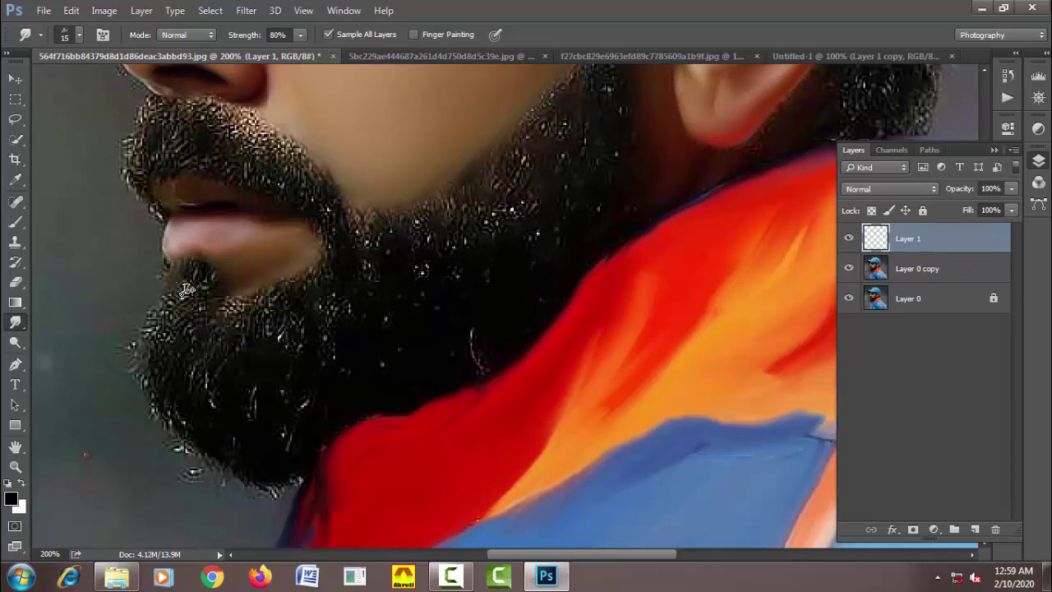
pyautogui.moveTo(178, 299)
pyautogui.mouseDown()
pyautogui.moveTo(206, 274)
pyautogui.moveTo(190, 313)
pyautogui.moveTo(175, 285)
pyautogui.moveTo(165, 357)
pyautogui.moveTo(204, 324)
pyautogui.moveTo(270, 319)
pyautogui.moveTo(329, 263)
pyautogui.moveTo(276, 358)
pyautogui.moveTo(165, 356)
pyautogui.moveTo(160, 415)
pyautogui.moveTo(177, 440)
pyautogui.moveTo(221, 475)
pyautogui.moveTo(294, 485)
pyautogui.moveTo(275, 470)
pyautogui.mouseUp()
# Smooth the white specks in the lower-left beard and blend its edge into the collar.
pyautogui.press(']')
pyautogui.press(']')
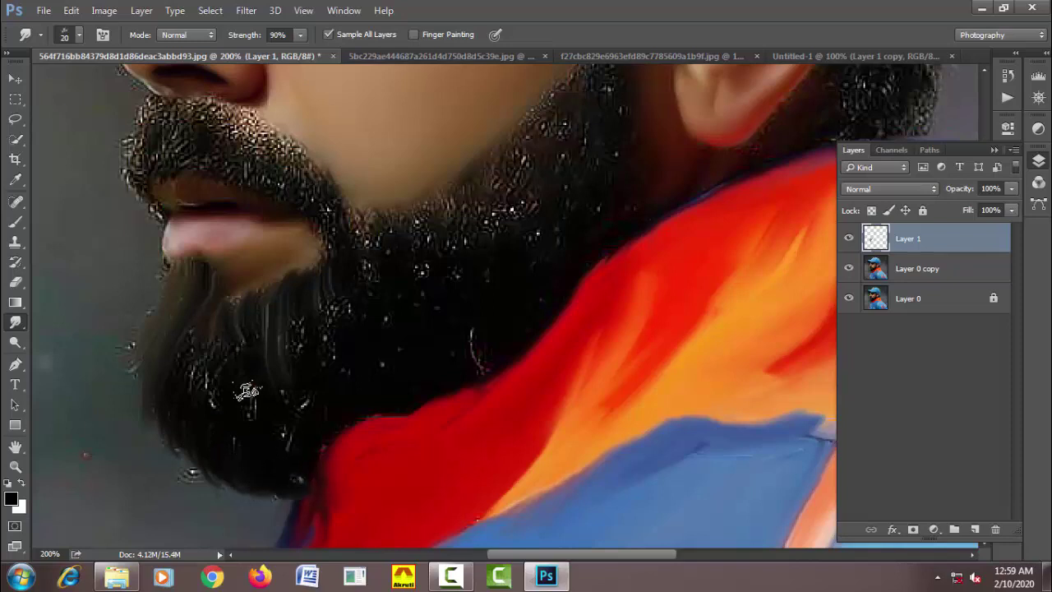
pyautogui.press('[')
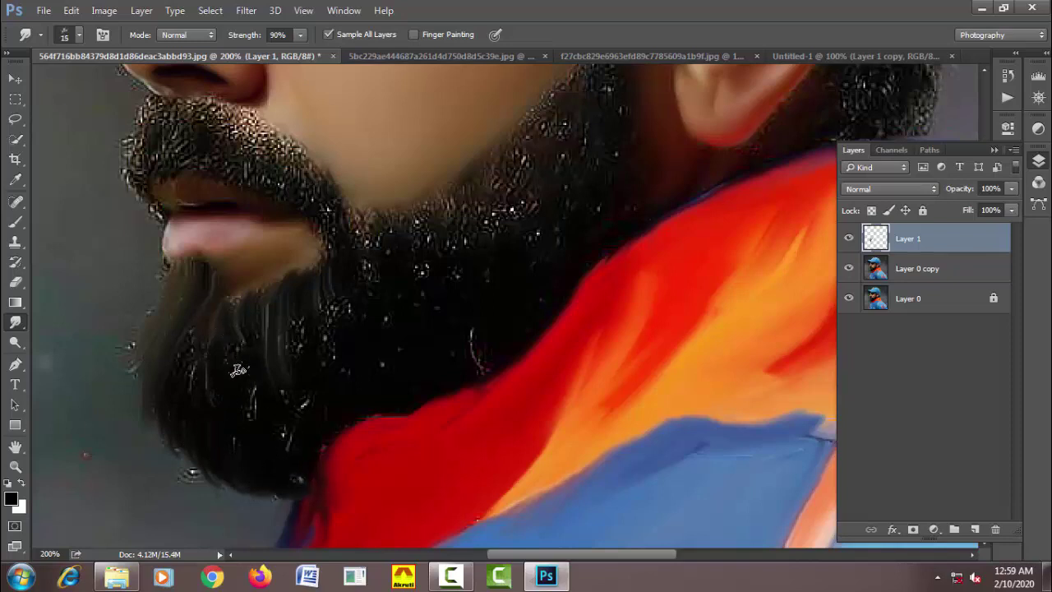
pyautogui.moveTo(206, 322); pyautogui.dragTo(270, 430)
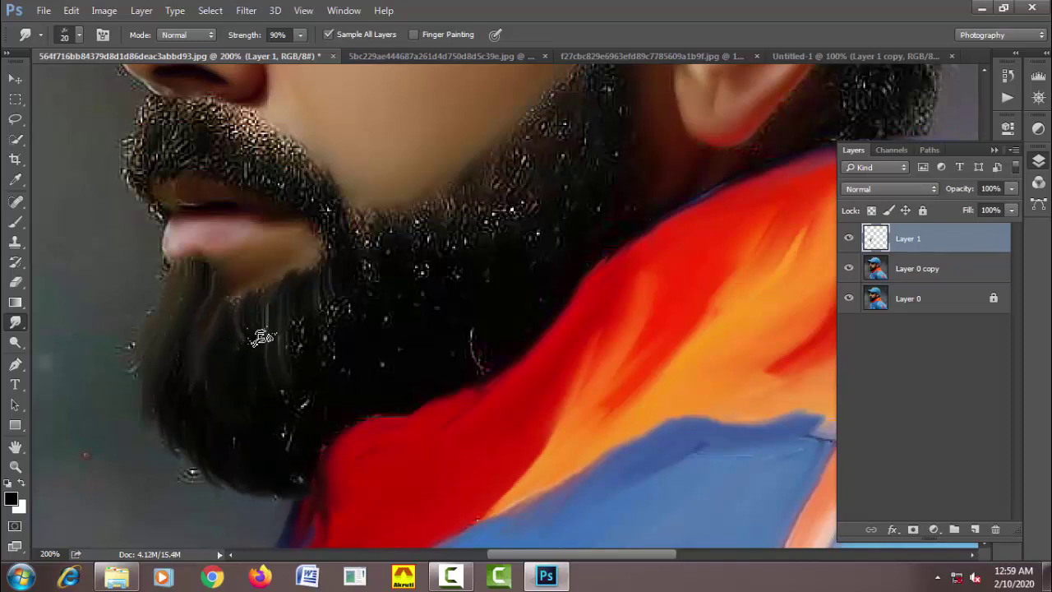
pyautogui.moveTo(258, 337)
pyautogui.mouseDown()
pyautogui.moveTo(286, 398)
pyautogui.moveTo(277, 340)
pyautogui.mouseUp()
pyautogui.press(']')
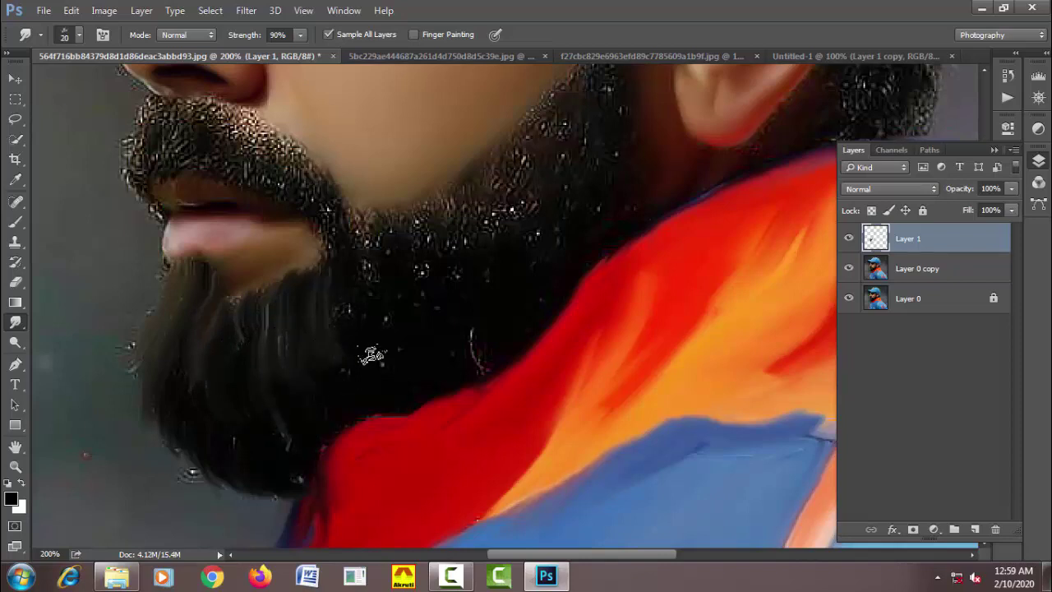
pyautogui.moveTo(335, 363)
pyautogui.mouseDown()
pyautogui.moveTo(312, 400)
pyautogui.moveTo(329, 418)
pyautogui.moveTo(380, 399)
pyautogui.mouseUp()
pyautogui.press('[')
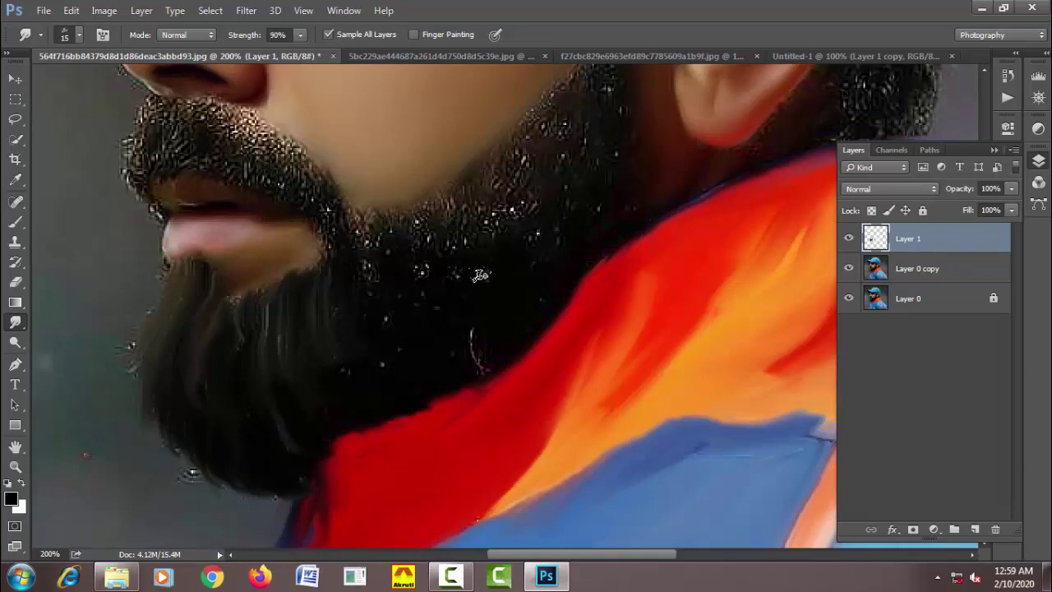
pyautogui.press(']')
pyautogui.press(']')
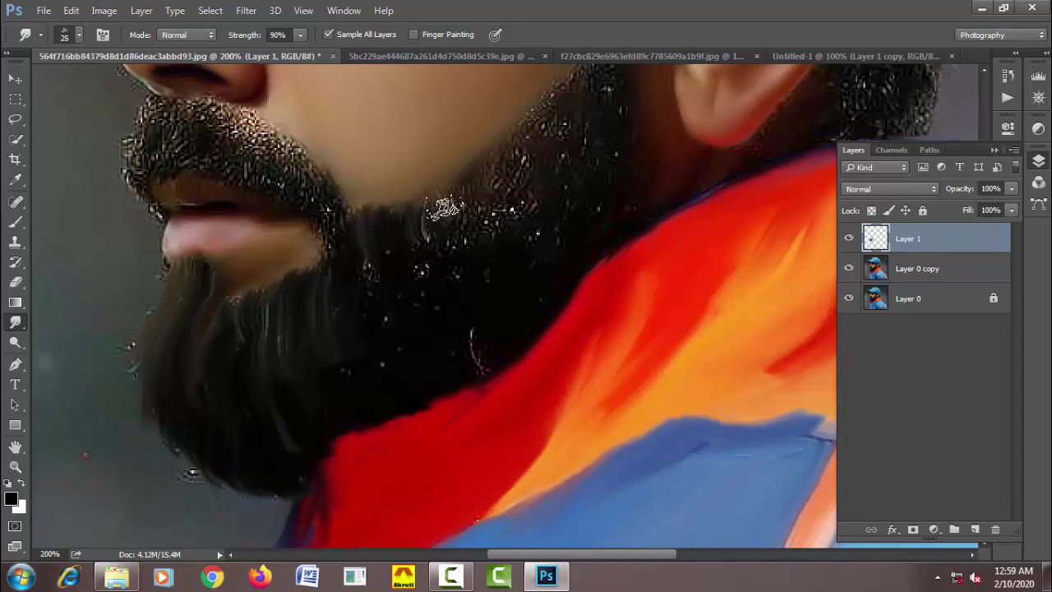
pyautogui.press('[')
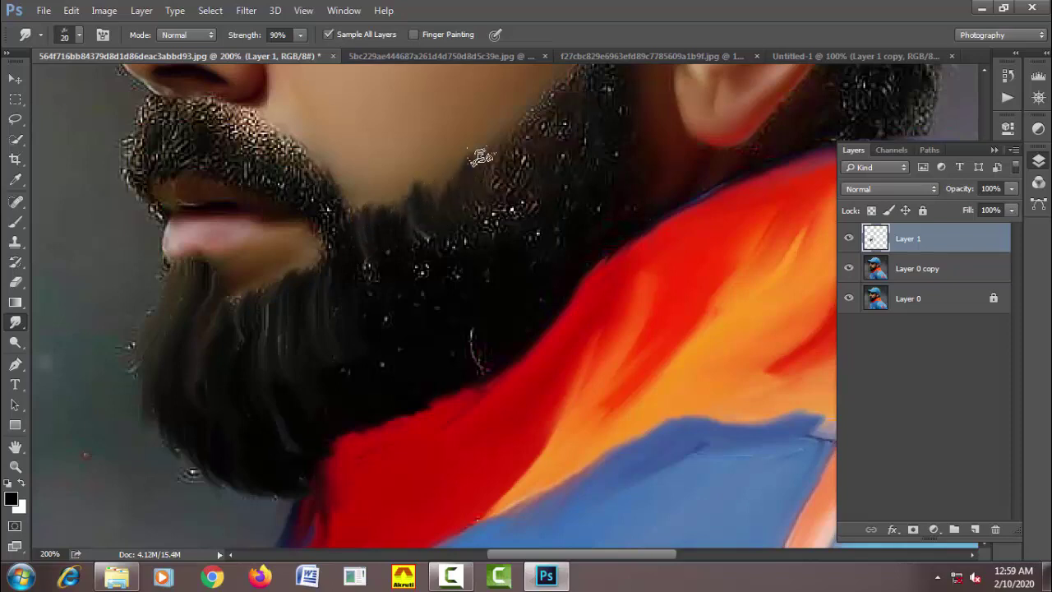
# Smudge the beard speckles upward toward the cheek with a size-20 brush.
pyautogui.scroll(2, 497, 201)
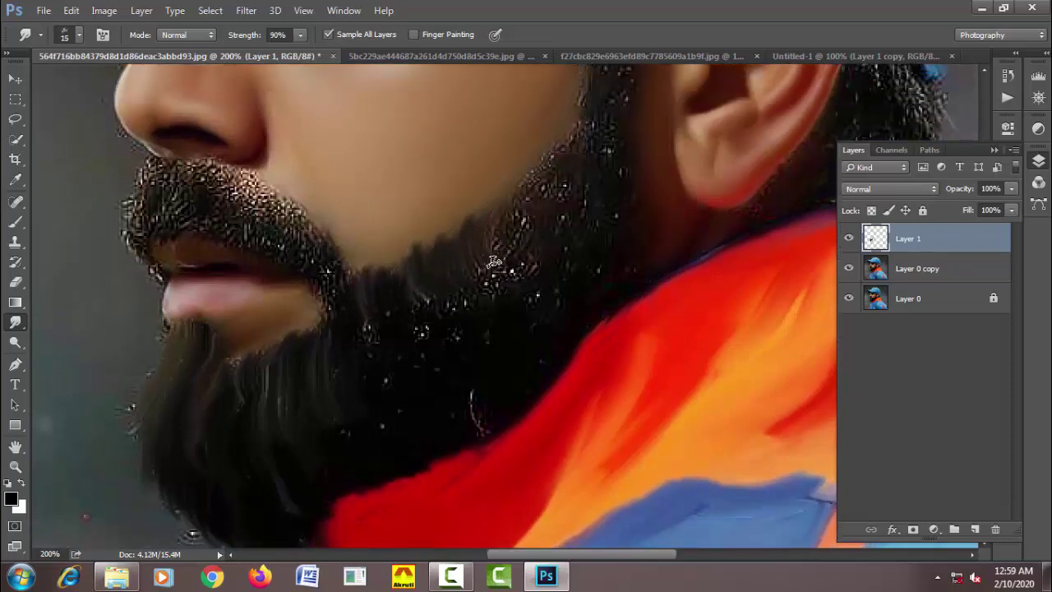
pyautogui.press(']')
pyautogui.moveTo(494, 262); pyautogui.dragTo(563, 182)
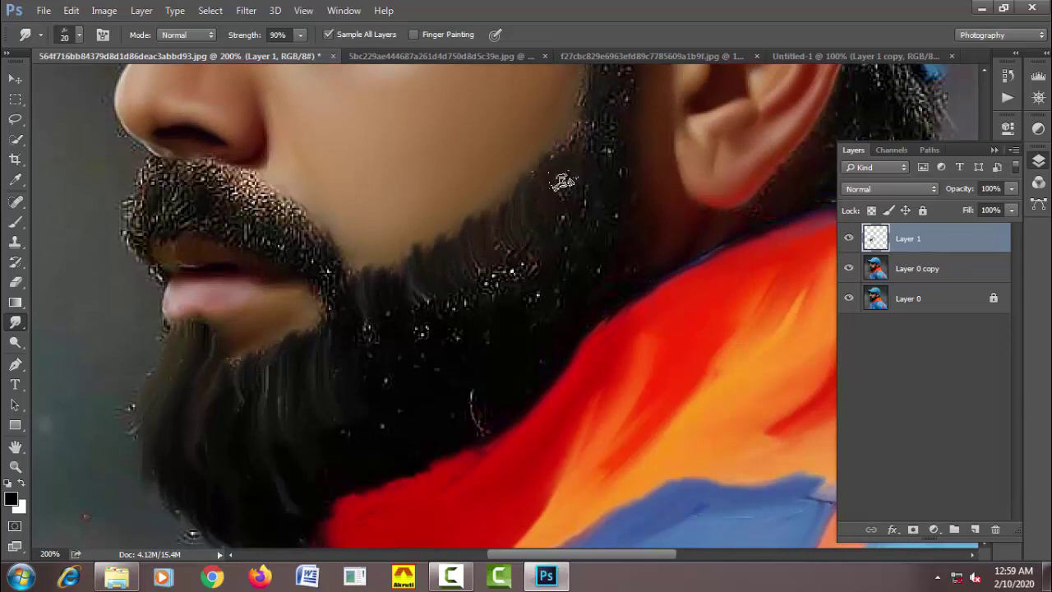
pyautogui.scroll(2, 587, 153)
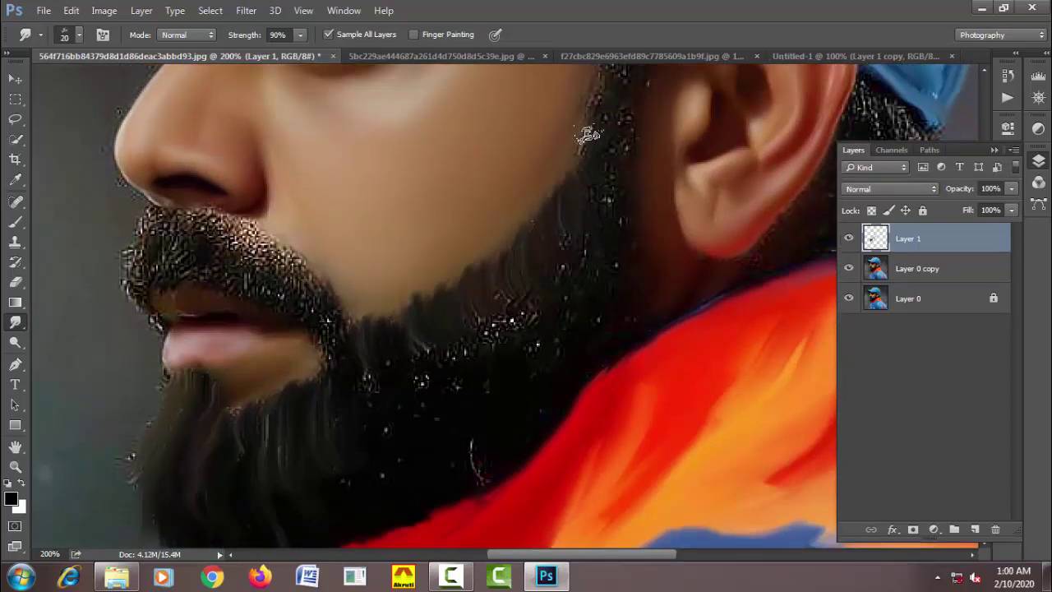
pyautogui.scroll(1, 592, 123)
pyautogui.scroll(2, 604, 103)
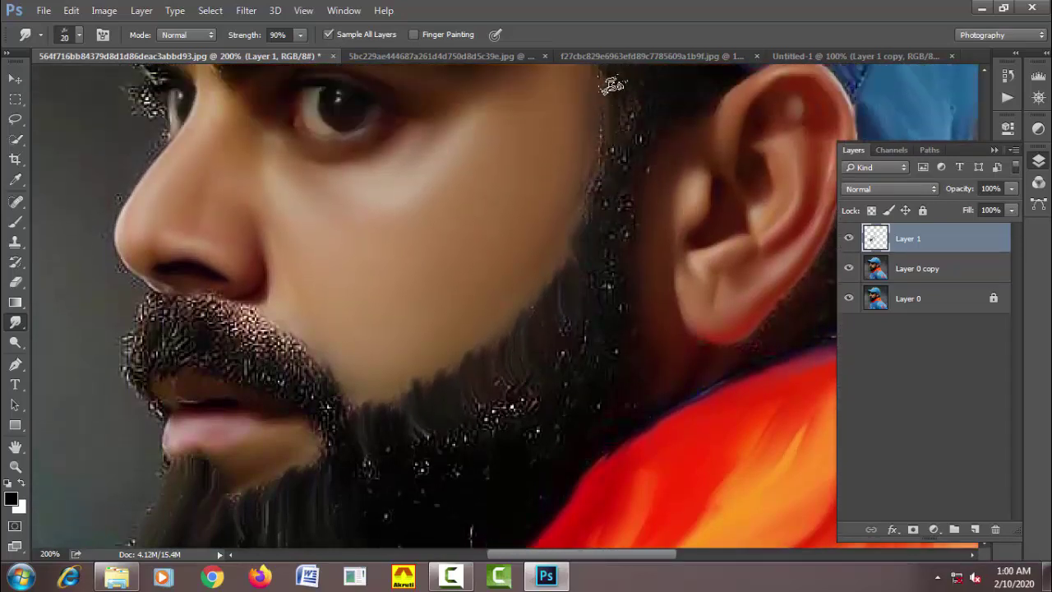
# Streak the hair edge beside the face downward into hair-like strands.
pyautogui.moveTo(612, 85)
pyautogui.mouseDown()
pyautogui.moveTo(607, 168)
pyautogui.moveTo(646, 133)
pyautogui.moveTo(629, 145)
pyautogui.moveTo(627, 242)
pyautogui.moveTo(579, 308)
pyautogui.moveTo(596, 285)
pyautogui.moveTo(583, 268)
pyautogui.moveTo(594, 326)
pyautogui.moveTo(552, 347)
pyautogui.moveTo(566, 312)
pyautogui.moveTo(570, 411)
pyautogui.moveTo(618, 340)
pyautogui.moveTo(634, 395)
pyautogui.moveTo(575, 450)
pyautogui.moveTo(593, 417)
pyautogui.moveTo(433, 413)
pyautogui.moveTo(503, 424)
pyautogui.mouseUp()
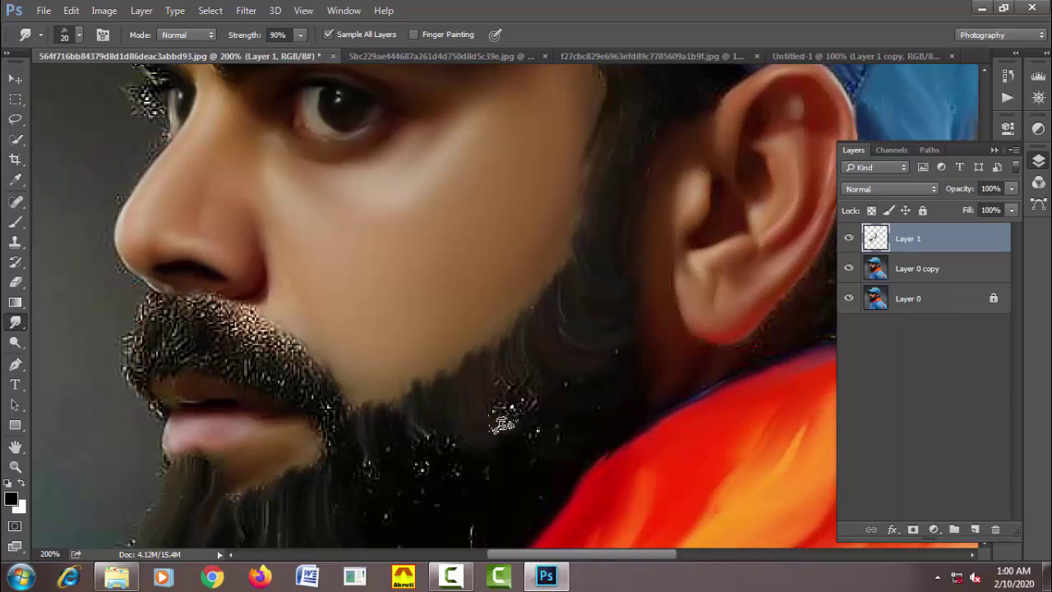
pyautogui.scroll(-3, 571, 335)
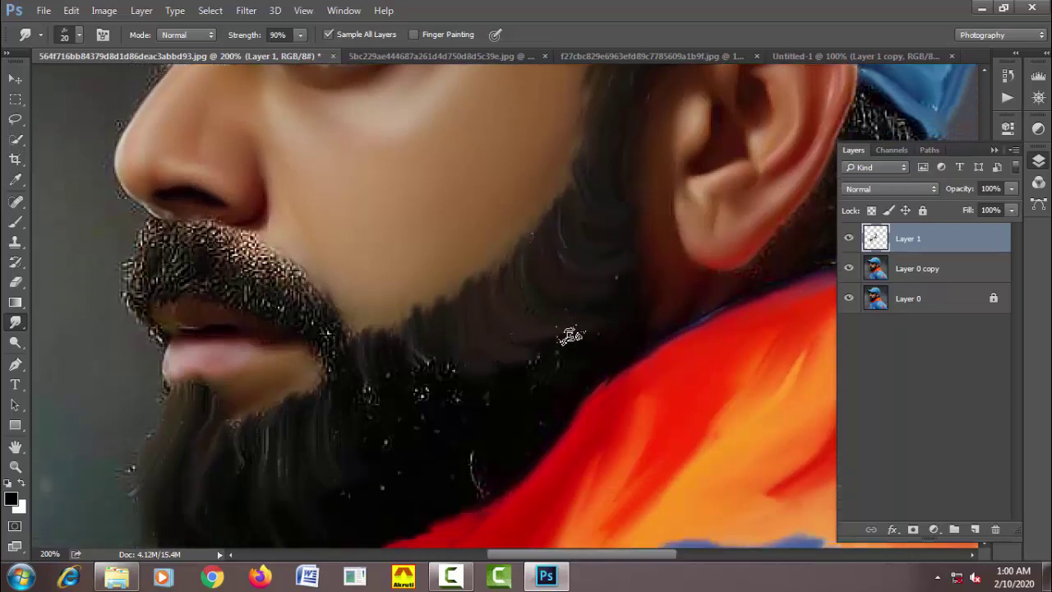
pyautogui.scroll(-1, 571, 335)
pyautogui.press(']')
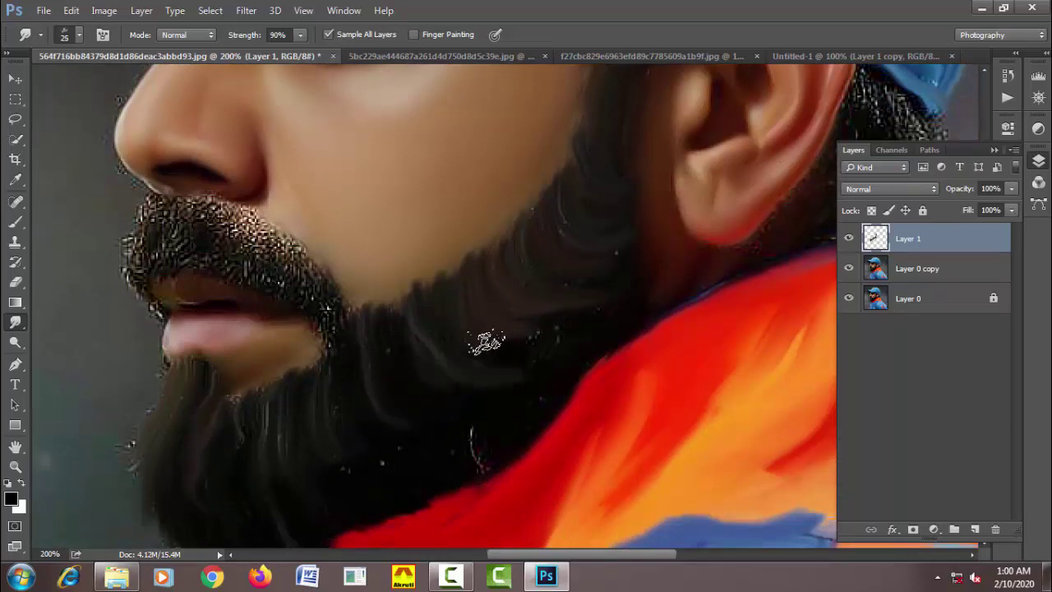
pyautogui.press('[')
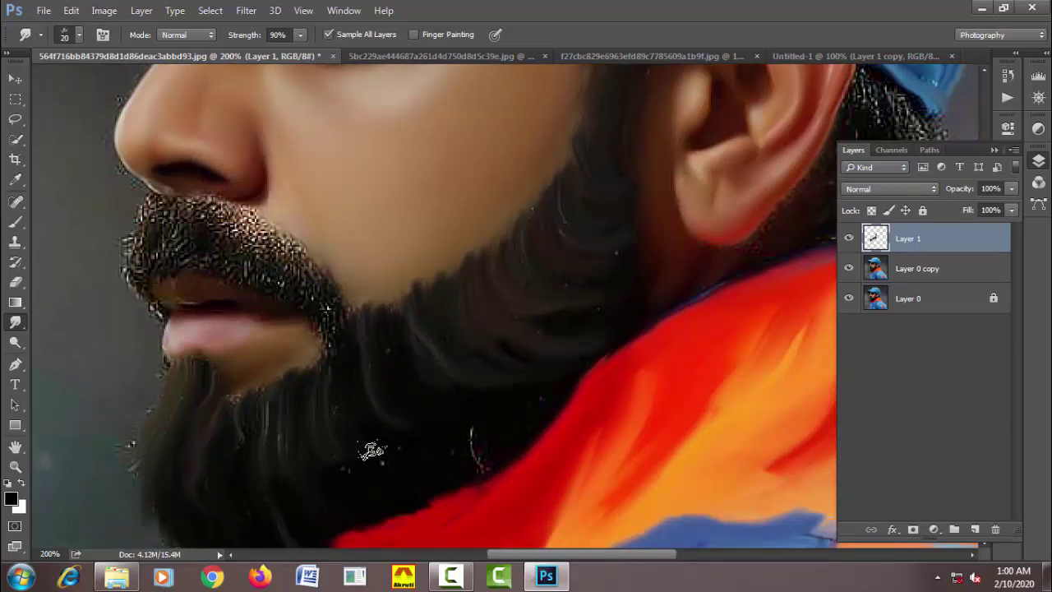
pyautogui.press('[')
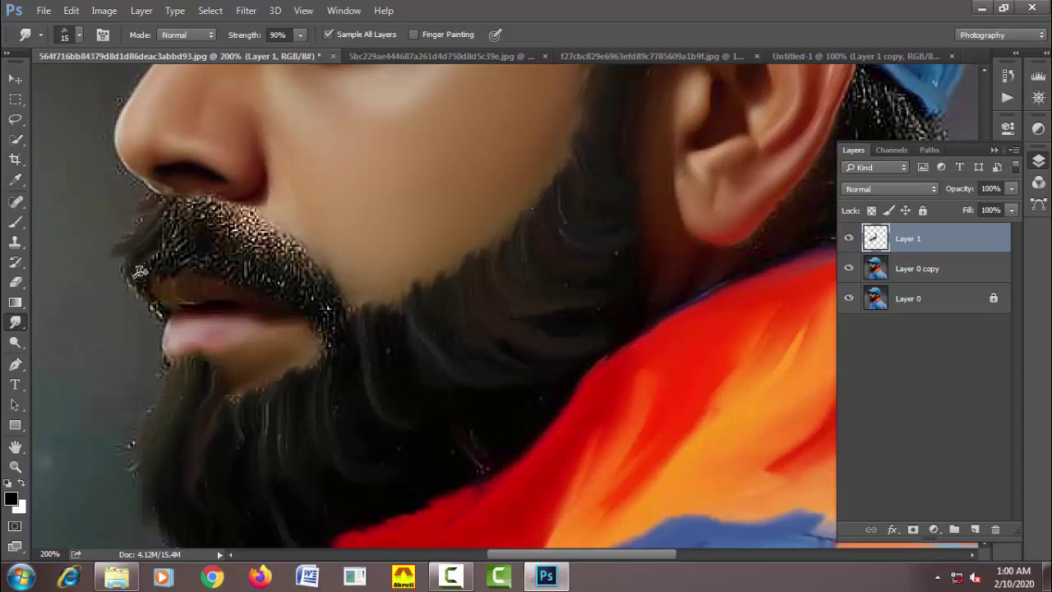
# Smudge the moustache's left edge into darker hair strands.
pyautogui.moveTo(140, 271); pyautogui.dragTo(144, 282)
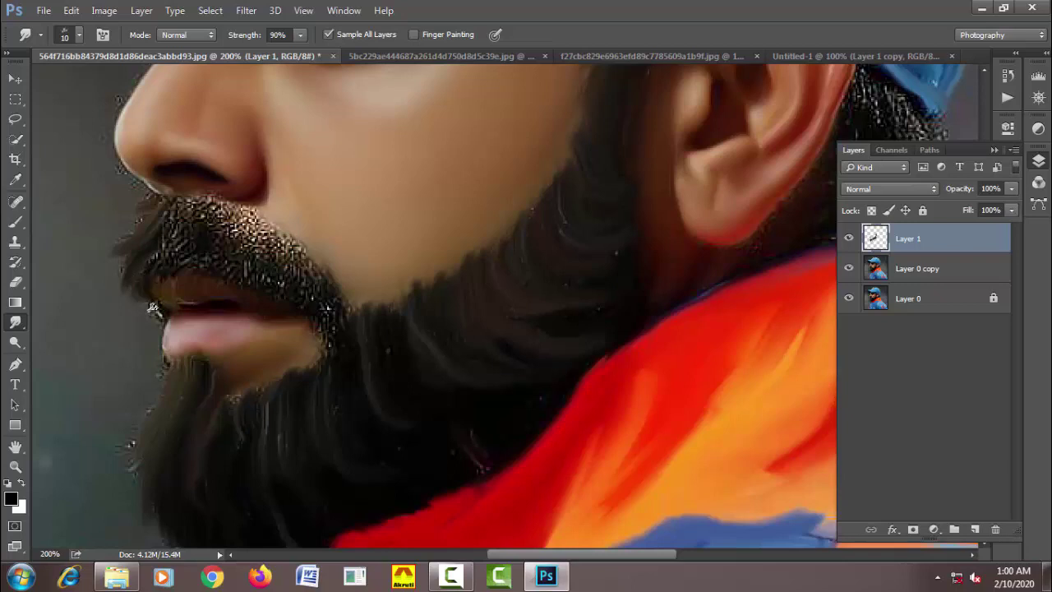
pyautogui.moveTo(184, 238); pyautogui.dragTo(169, 245)
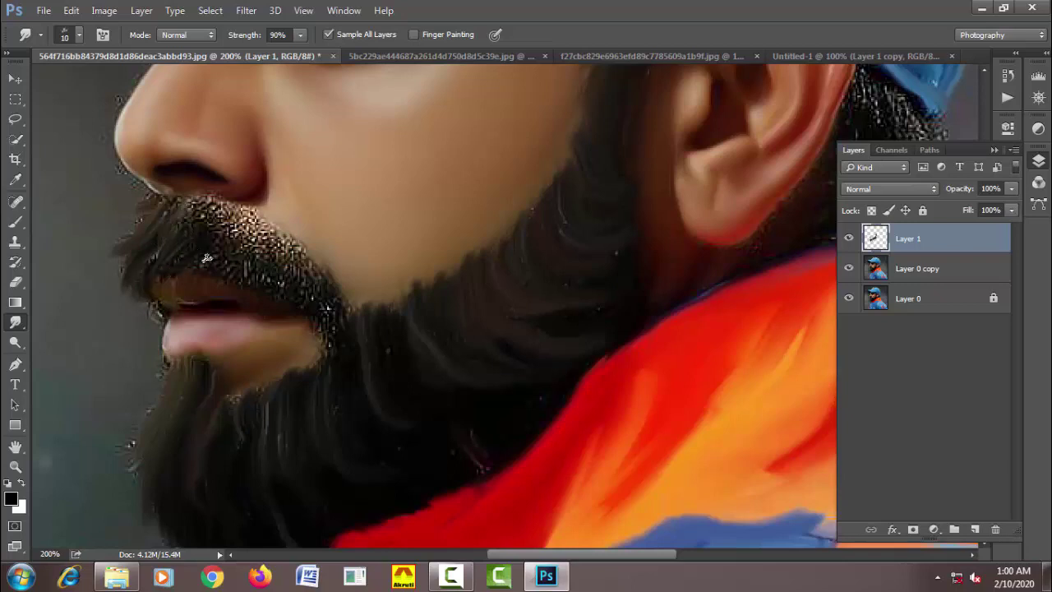
pyautogui.press(']')
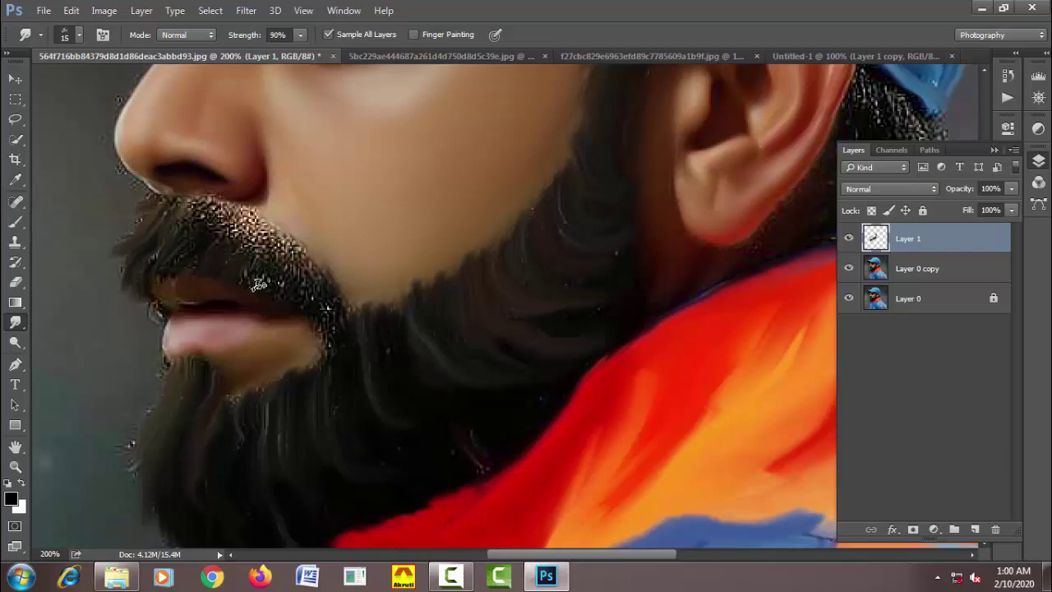
pyautogui.moveTo(258, 285)
pyautogui.mouseDown()
pyautogui.moveTo(341, 310)
pyautogui.moveTo(305, 277)
pyautogui.moveTo(293, 247)
pyautogui.moveTo(280, 260)
pyautogui.moveTo(248, 238)
pyautogui.moveTo(246, 216)
pyautogui.moveTo(212, 227)
pyautogui.moveTo(222, 207)
pyautogui.moveTo(187, 232)
pyautogui.moveTo(178, 225)
pyautogui.mouseUp()
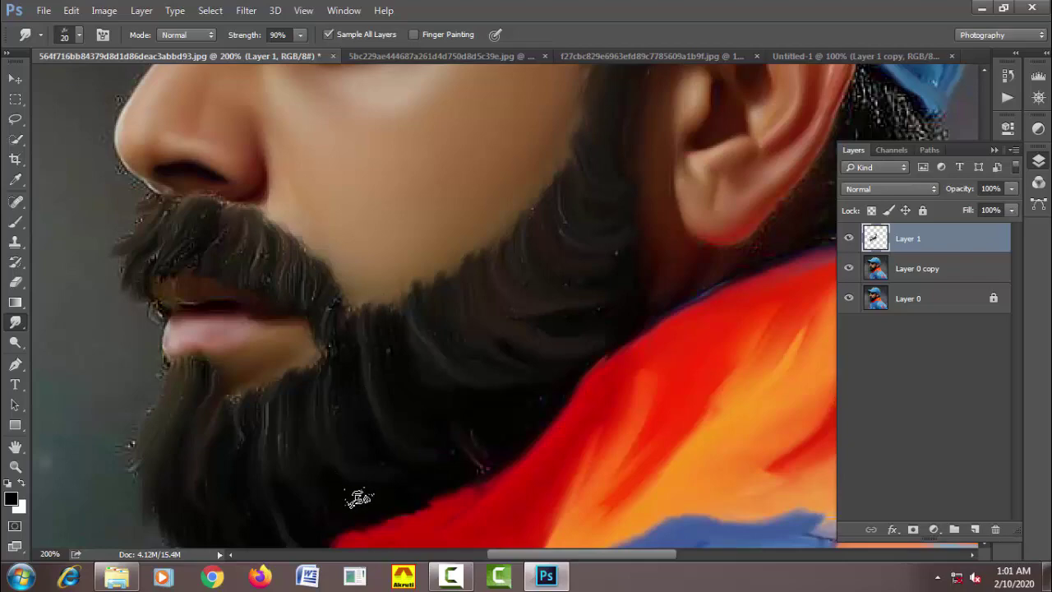
pyautogui.scroll(2, 394, 456)
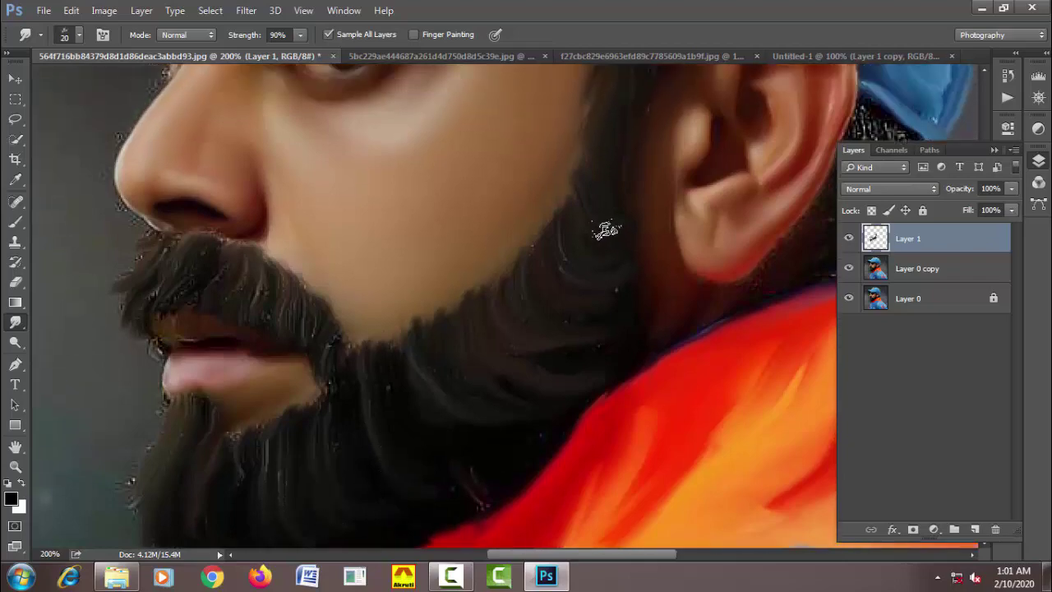
pyautogui.scroll(5, 535, 329)
pyautogui.hscroll(6, 493, 328)
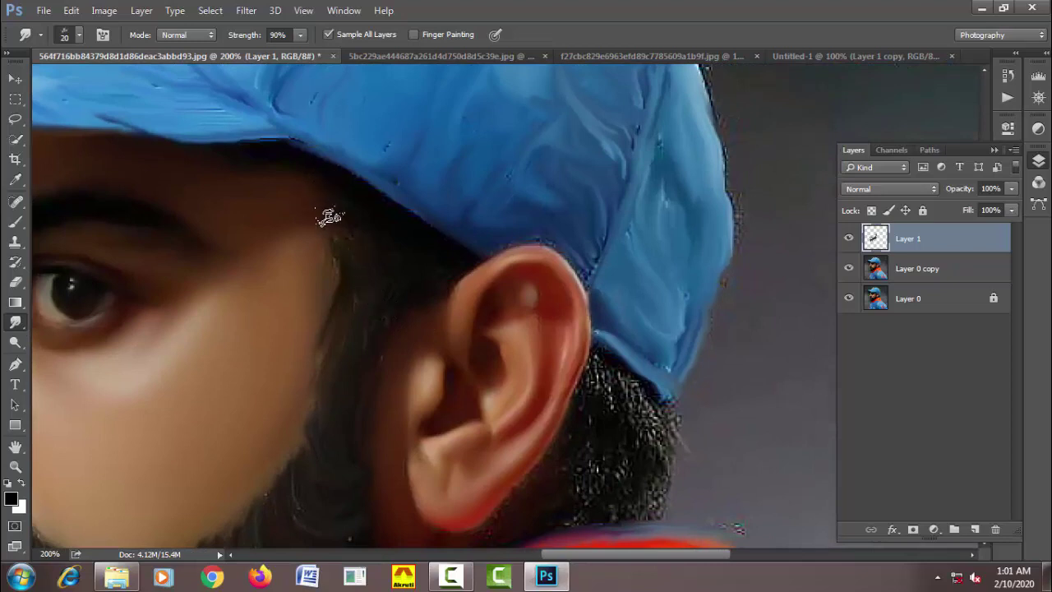
# Smear the hair under the cap edge and darken the hair along the ear.
pyautogui.moveTo(329, 219)
pyautogui.mouseDown()
pyautogui.moveTo(346, 202)
pyautogui.moveTo(409, 244)
pyautogui.mouseUp()
pyautogui.press(']')
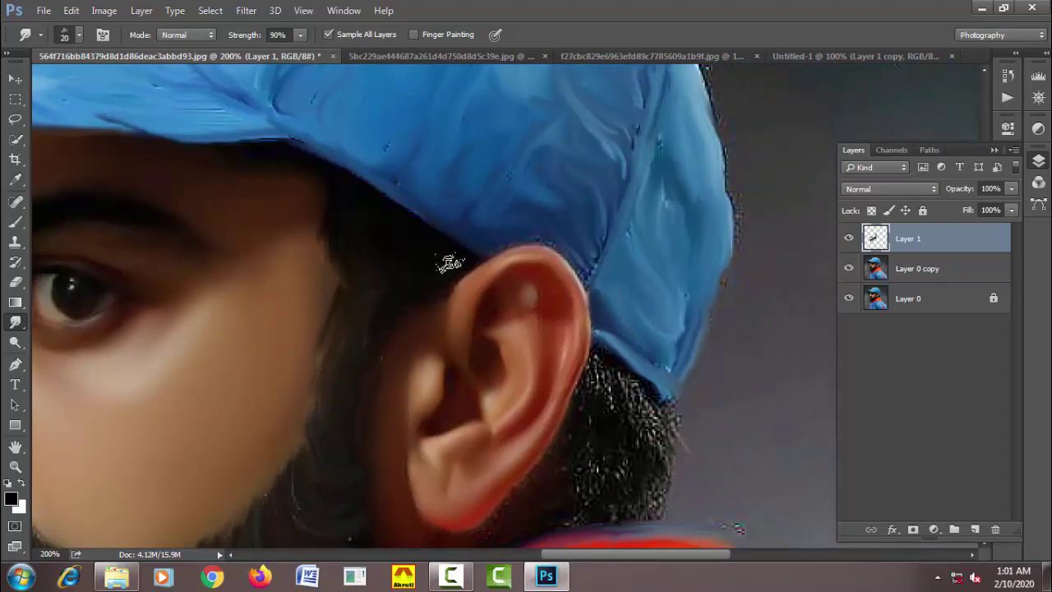
pyautogui.press('[')
pyautogui.moveTo(621, 395)
pyautogui.mouseDown()
pyautogui.moveTo(580, 374)
pyautogui.moveTo(595, 407)
pyautogui.moveTo(615, 374)
pyautogui.moveTo(672, 426)
pyautogui.moveTo(658, 427)
pyautogui.mouseUp()
pyautogui.press(']')
pyautogui.press('[')
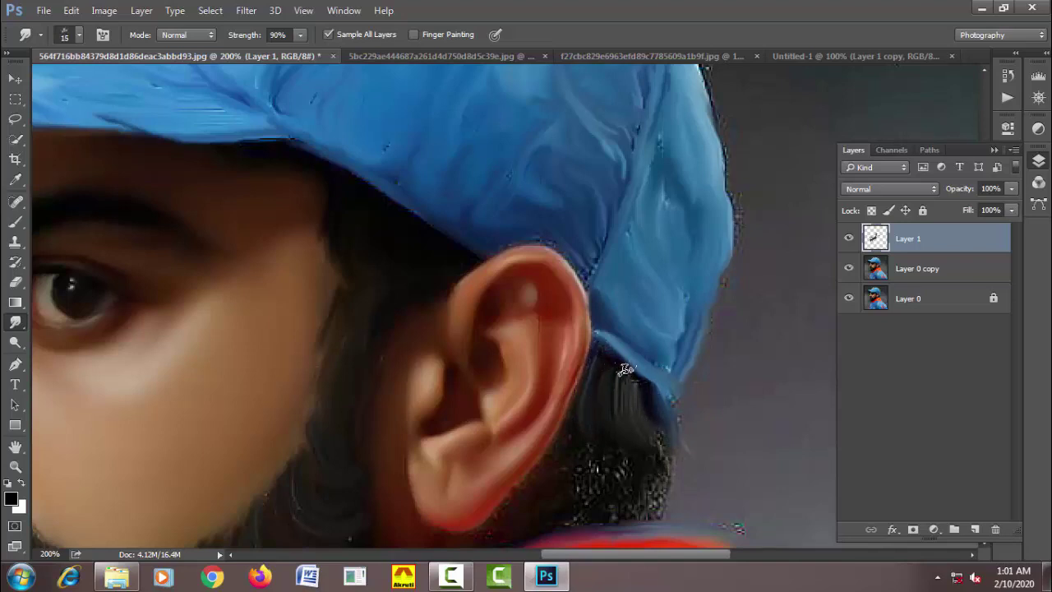
# Streak the hair below the cap and smooth the speckled patch below the ear.
pyautogui.moveTo(625, 369); pyautogui.dragTo(640, 386)
pyautogui.press(']')
pyautogui.moveTo(612, 442)
pyautogui.mouseDown()
pyautogui.moveTo(615, 500)
pyautogui.moveTo(630, 435)
pyautogui.moveTo(670, 464)
pyautogui.mouseUp()
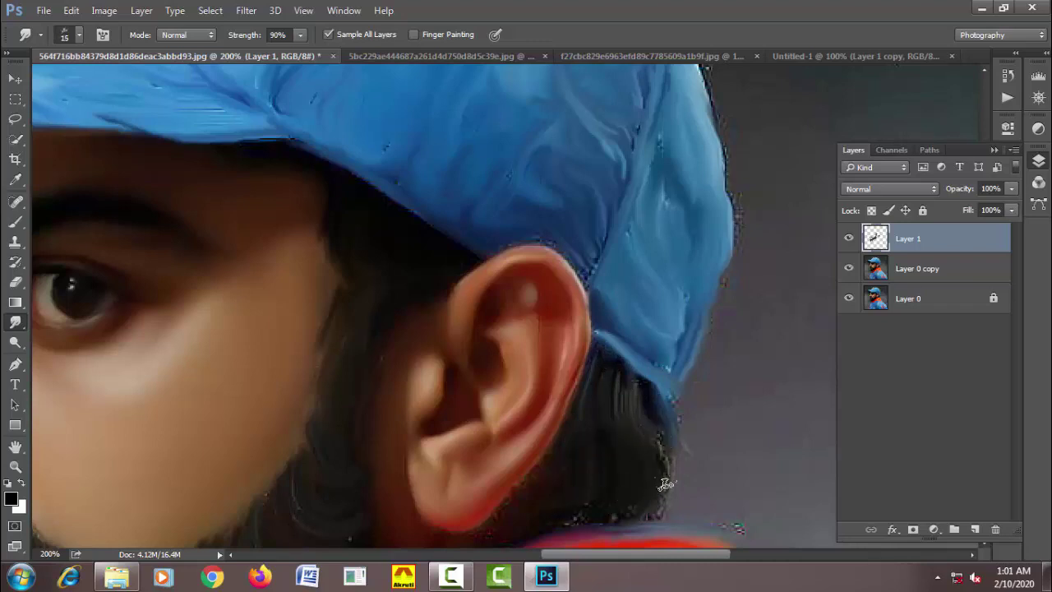
pyautogui.scroll(-2, 664, 491)
pyautogui.press(']')
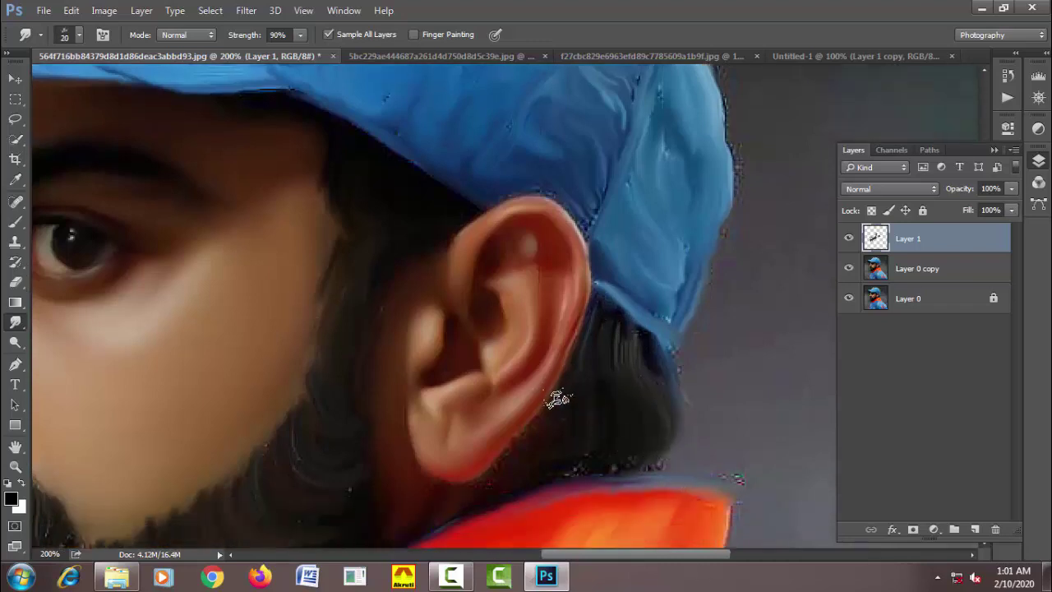
pyautogui.press(']')
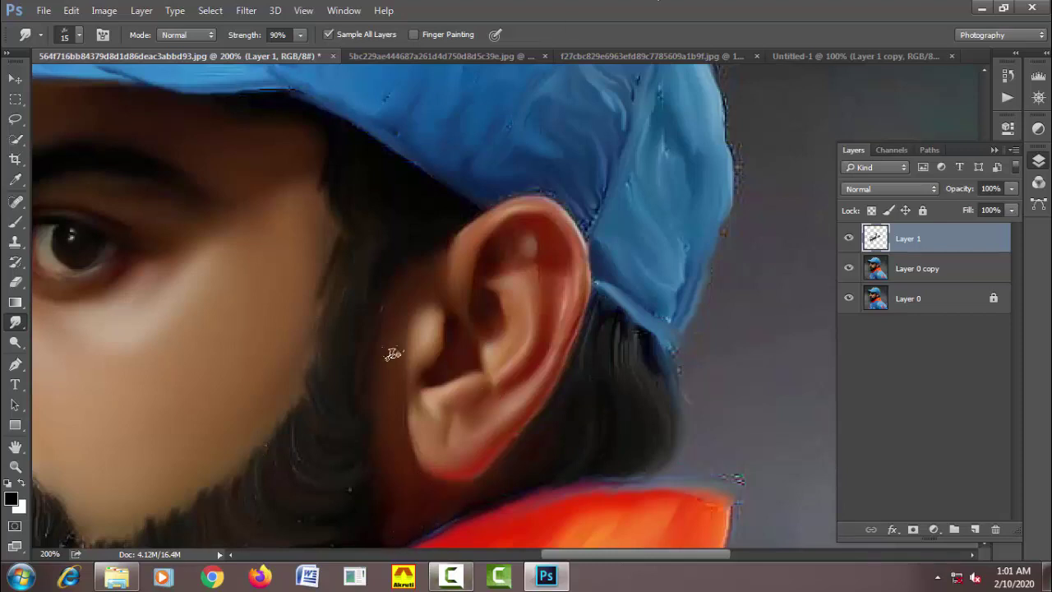
# Pick the RK 2020 - 01 brush preset, add Layer 2 above Layer 1, and shrink the brush.
pyautogui.rightClick(396, 279)
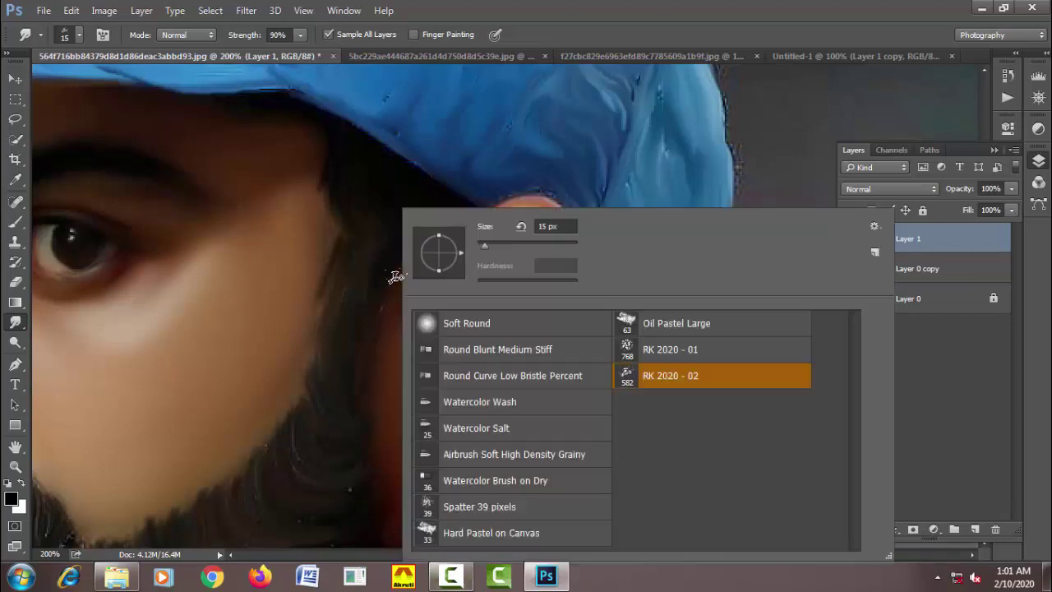
pyautogui.click(627, 350)
pyautogui.press('Return')
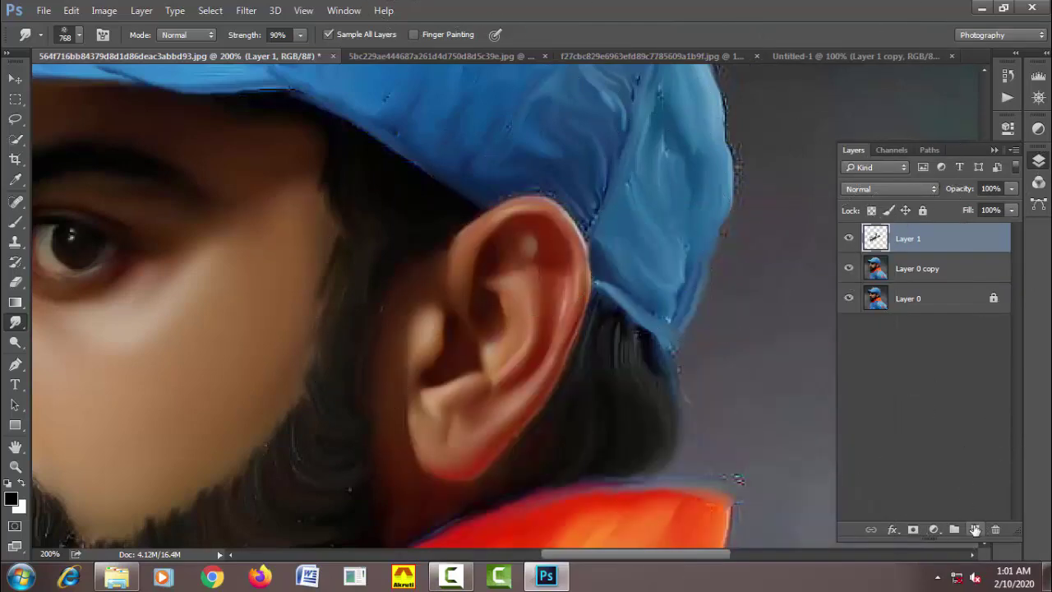
pyautogui.click(974, 530)
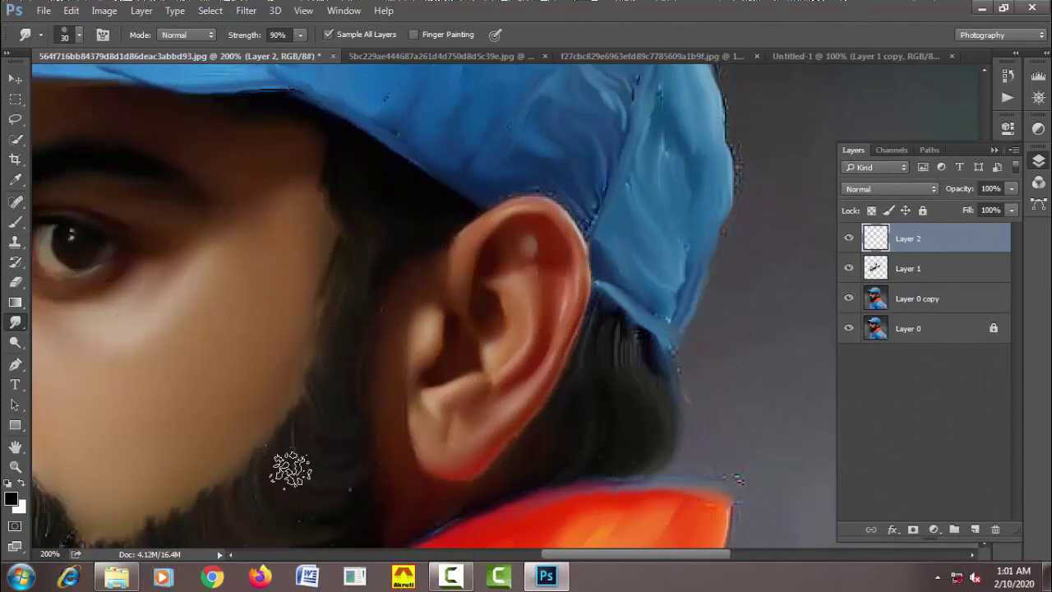
pyautogui.press('[')
pyautogui.press('[')
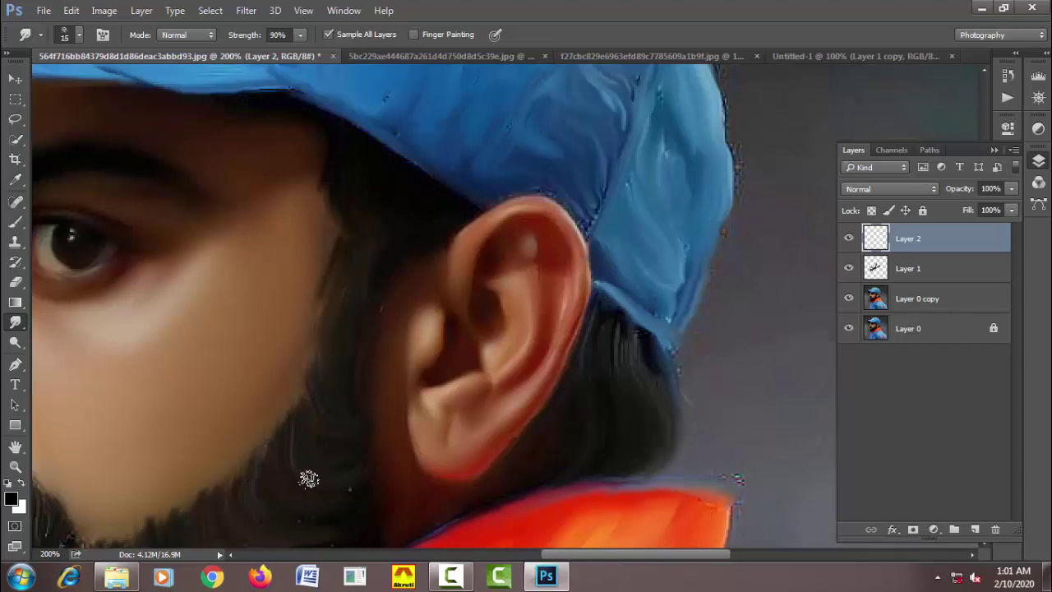
# Switch to the Round Blunt Medium Stiff bristle brush and streak the beard edge upward.
pyautogui.rightClick(341, 421)
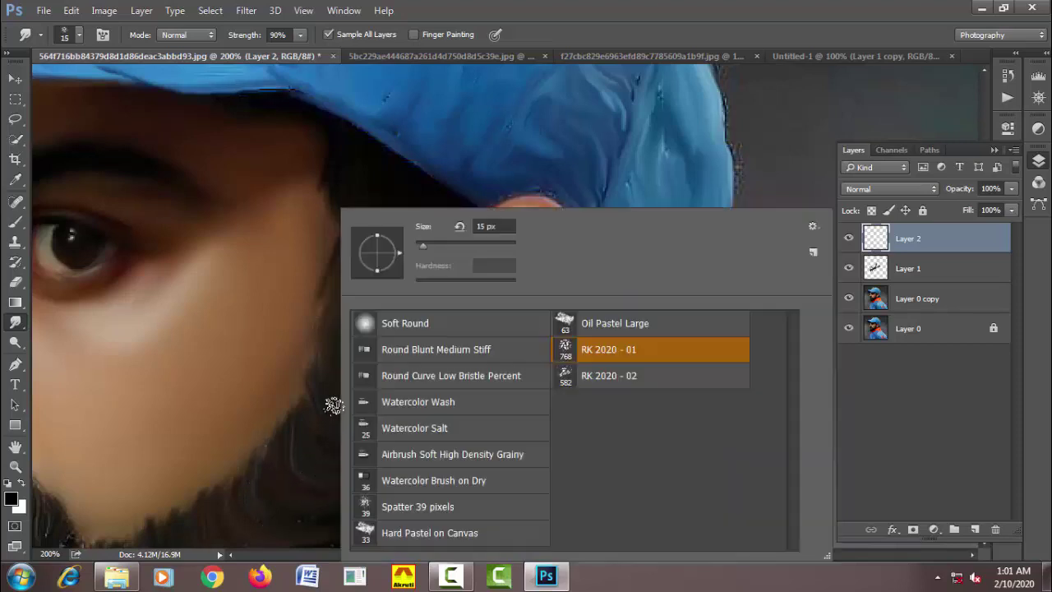
pyautogui.click(436, 376)
pyautogui.click(416, 351)
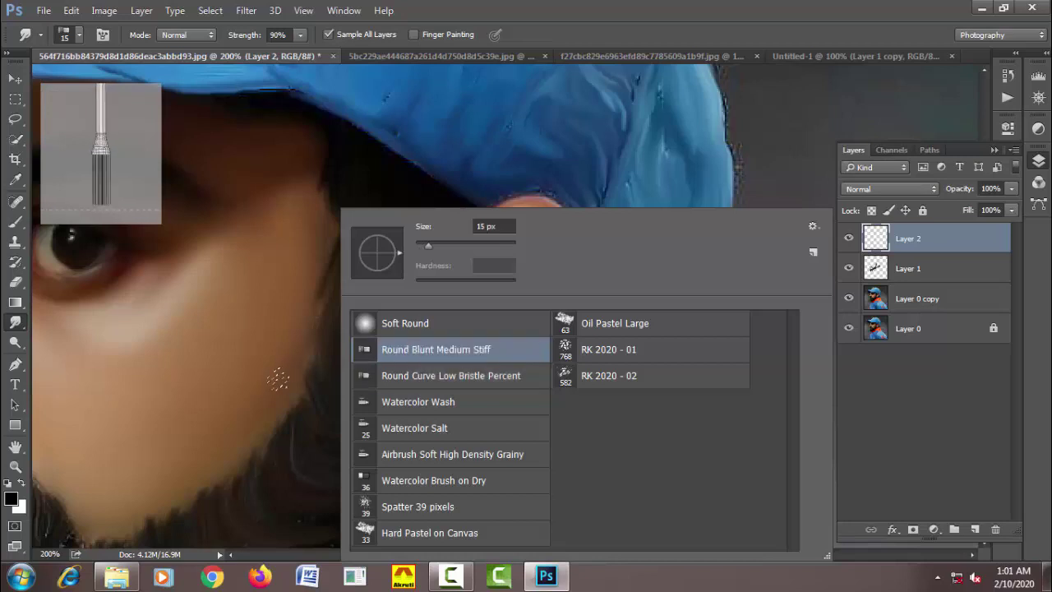
pyautogui.click(327, 319)
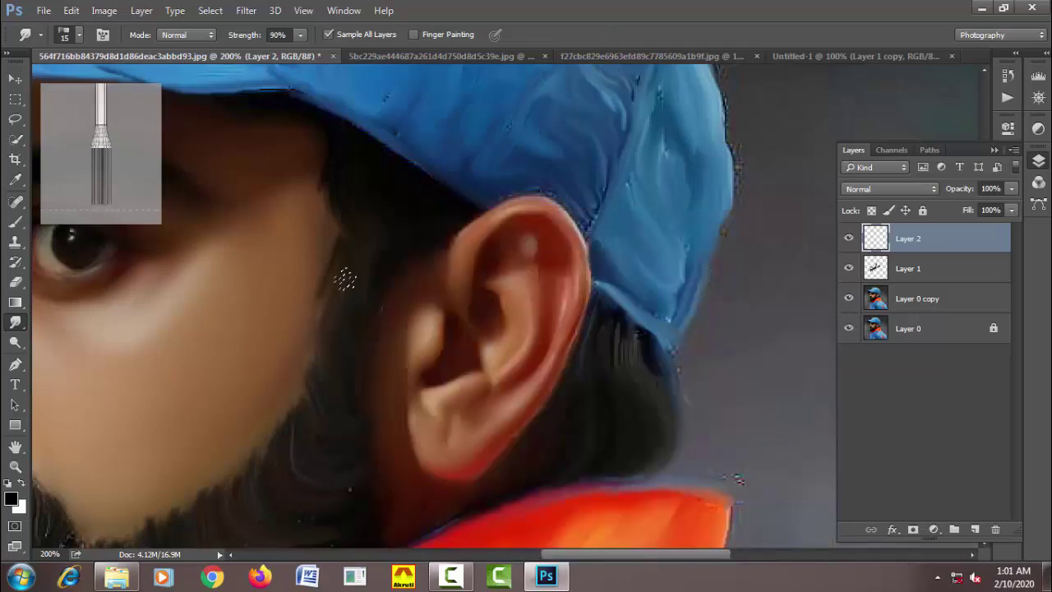
pyautogui.press(']')
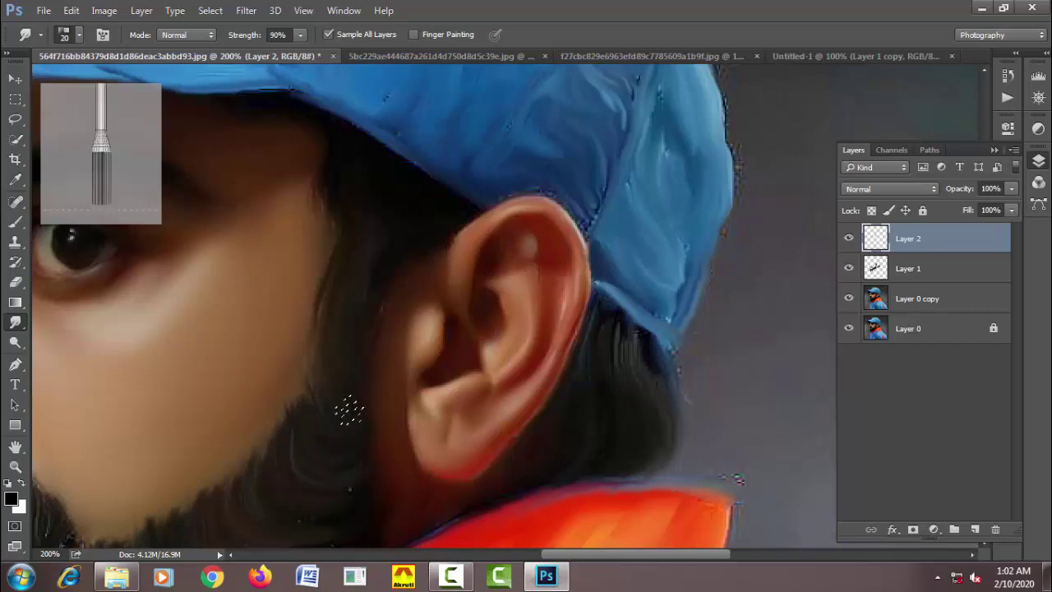
pyautogui.scroll(-3, 346, 403)
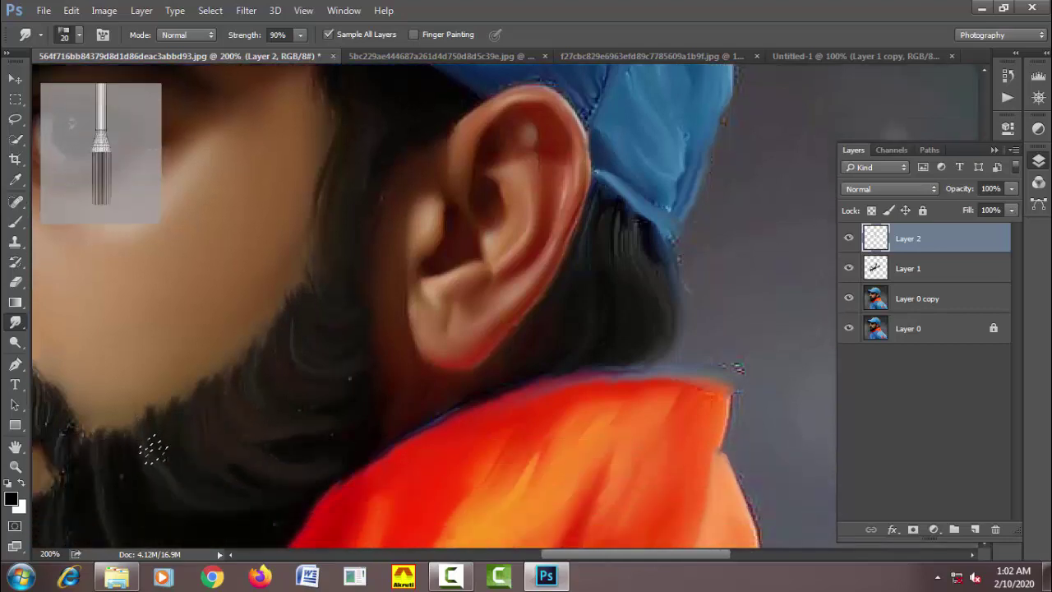
pyautogui.moveTo(187, 416)
pyautogui.mouseDown()
pyautogui.moveTo(228, 394)
pyautogui.moveTo(200, 404)
pyautogui.moveTo(274, 332)
pyautogui.moveTo(269, 288)
pyautogui.mouseUp()
# Brush the moustache and the beard, including its lower edge, with bristle strokes.
pyautogui.scroll(-3, 284, 284)
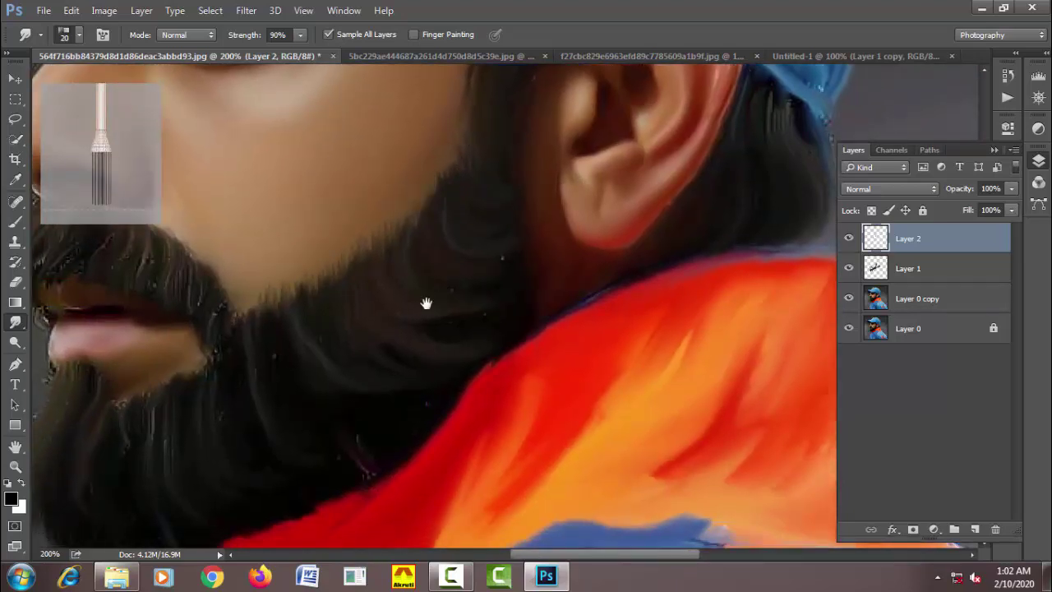
pyautogui.moveTo(425, 303); pyautogui.dragTo(469, 249)
pyautogui.moveTo(312, 317); pyautogui.dragTo(477, 324)
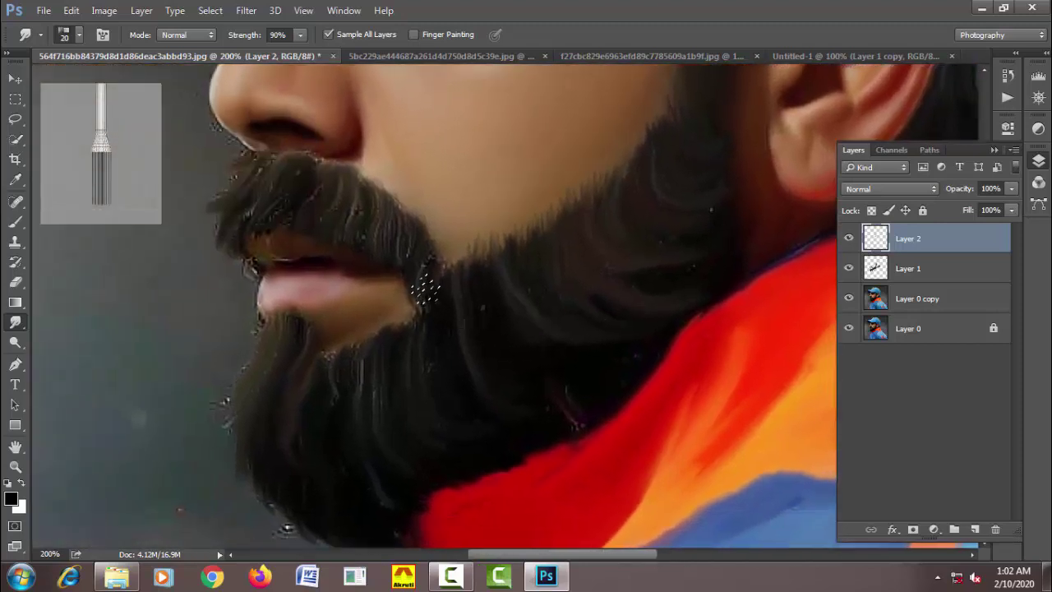
pyautogui.moveTo(413, 271)
pyautogui.mouseDown()
pyautogui.moveTo(366, 218)
pyautogui.moveTo(319, 191)
pyautogui.mouseUp()
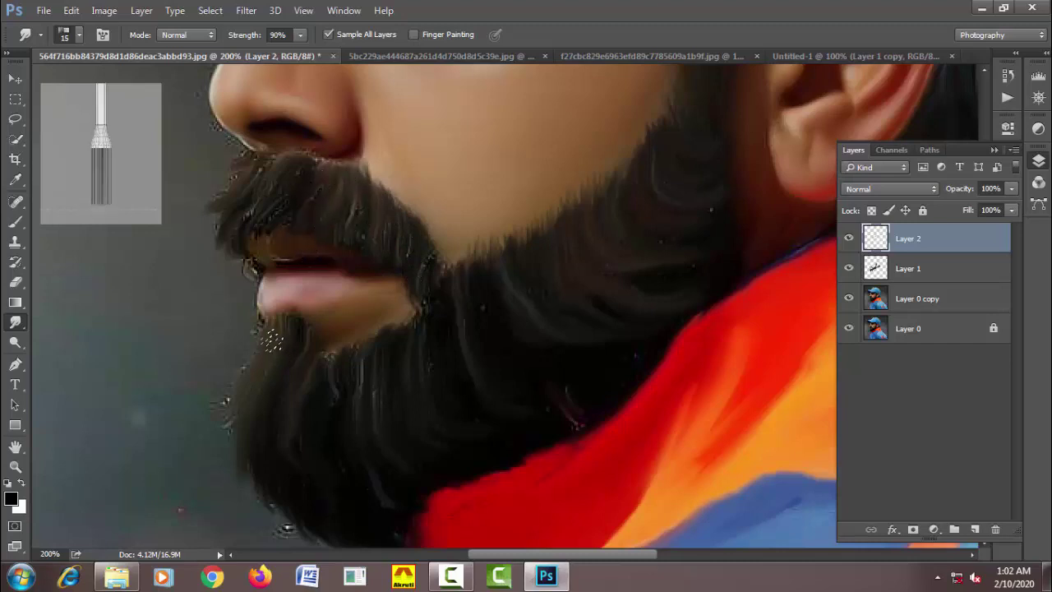
pyautogui.press(']')
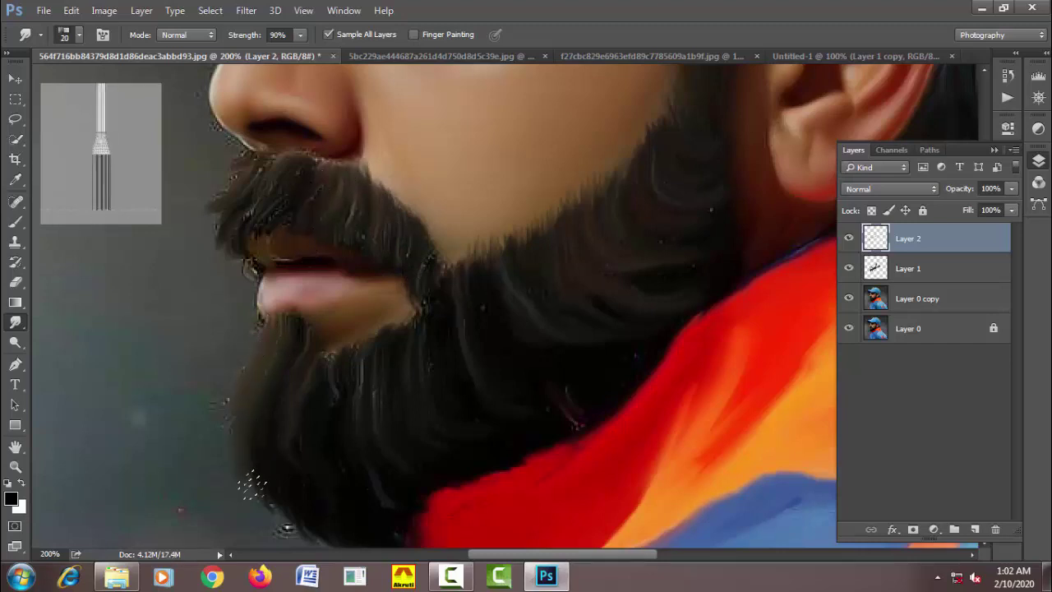
pyautogui.scroll(-2, 329, 460)
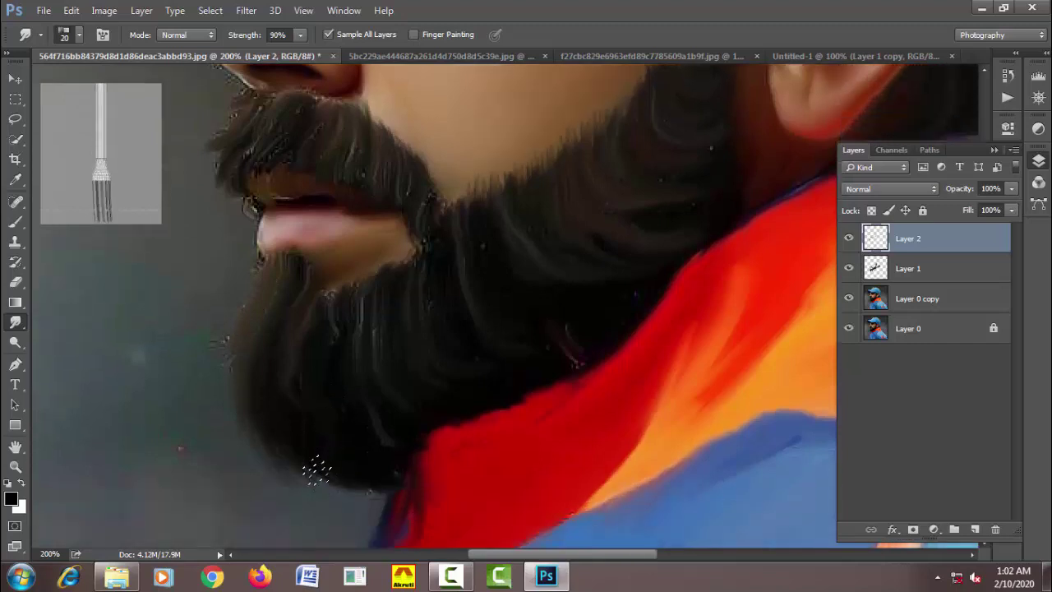
pyautogui.moveTo(316, 470); pyautogui.dragTo(352, 470)
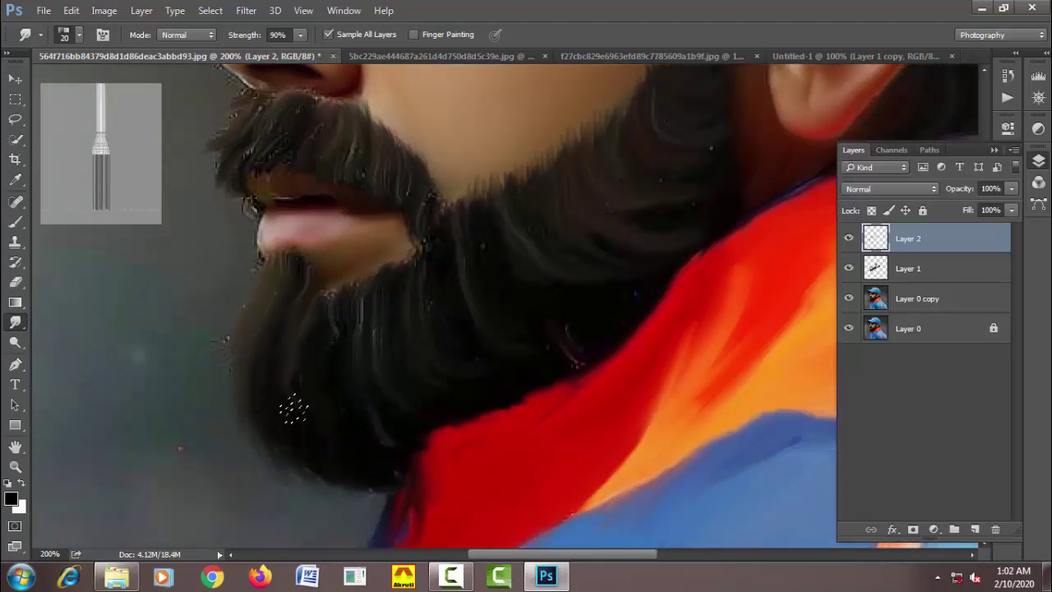
pyautogui.moveTo(294, 408); pyautogui.dragTo(352, 382)
pyautogui.moveTo(334, 302); pyautogui.dragTo(377, 343)
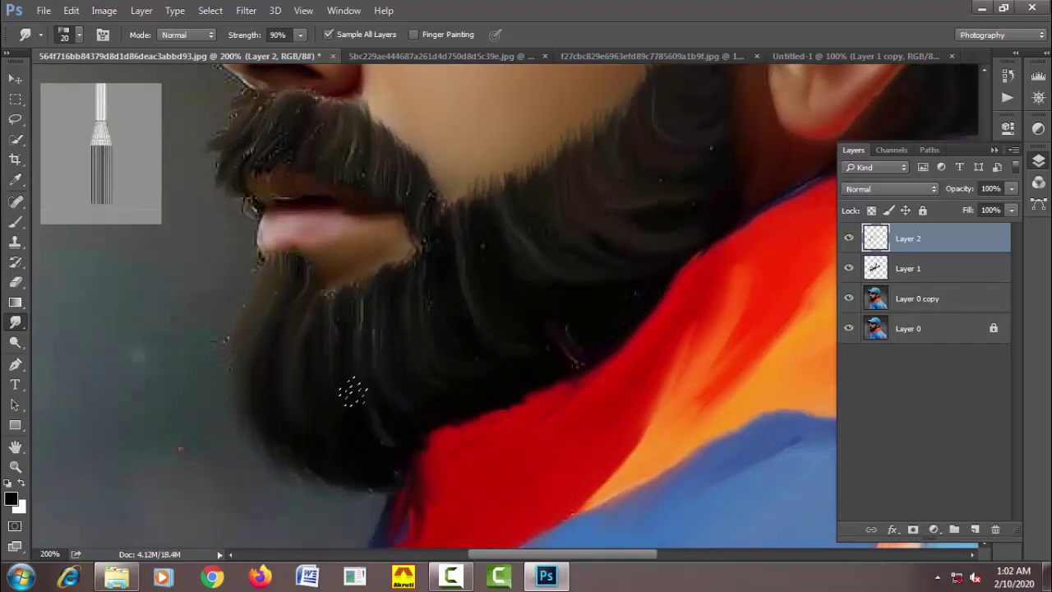
pyautogui.moveTo(352, 393); pyautogui.dragTo(316, 382)
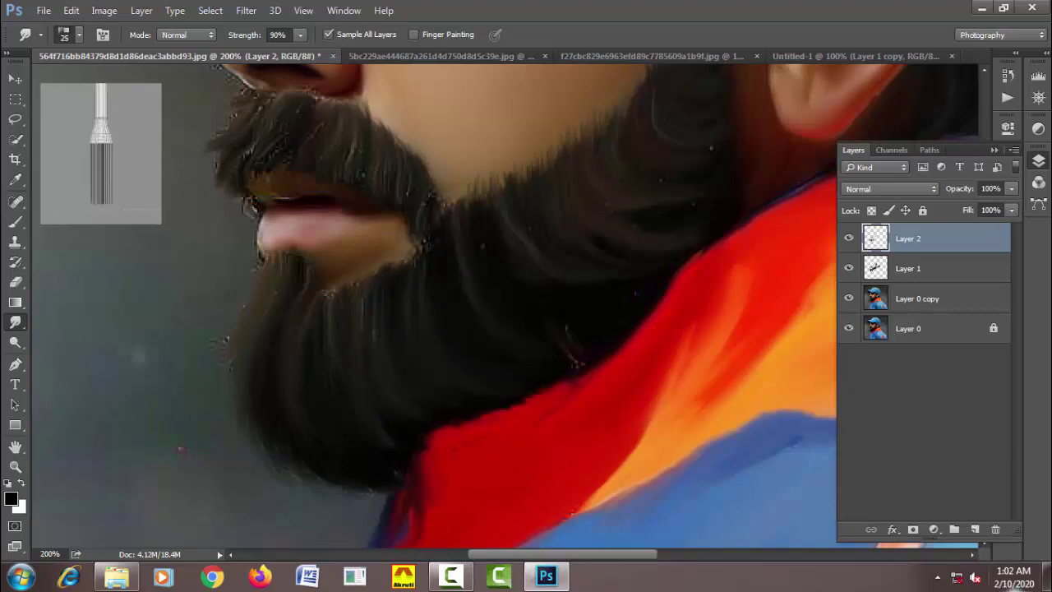
# Resize the smudge brush and smudge the hair strands behind the ear.
pyautogui.scroll(2, 575, 357)
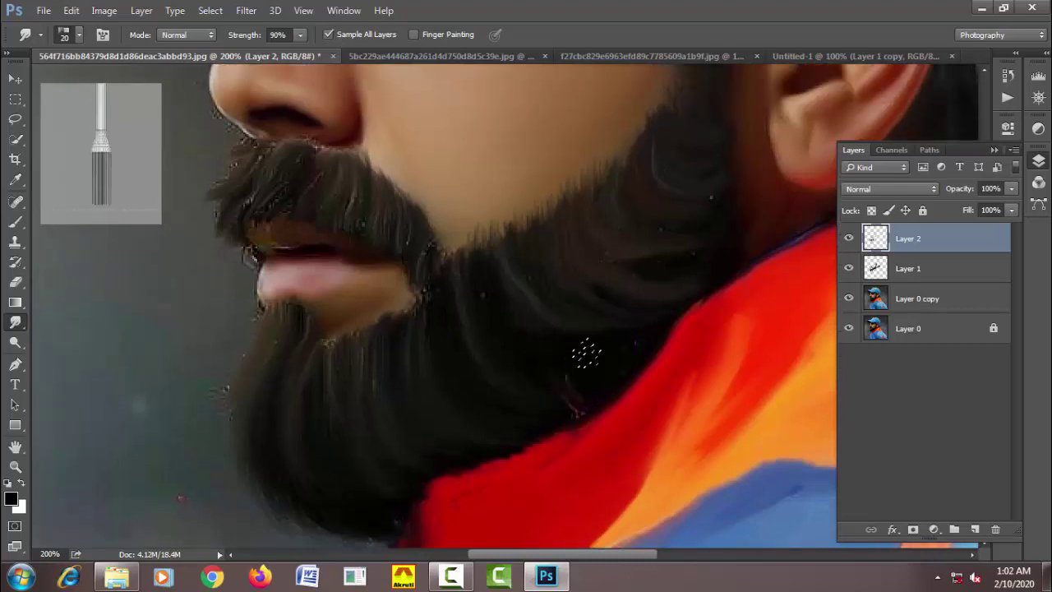
pyautogui.press(']')
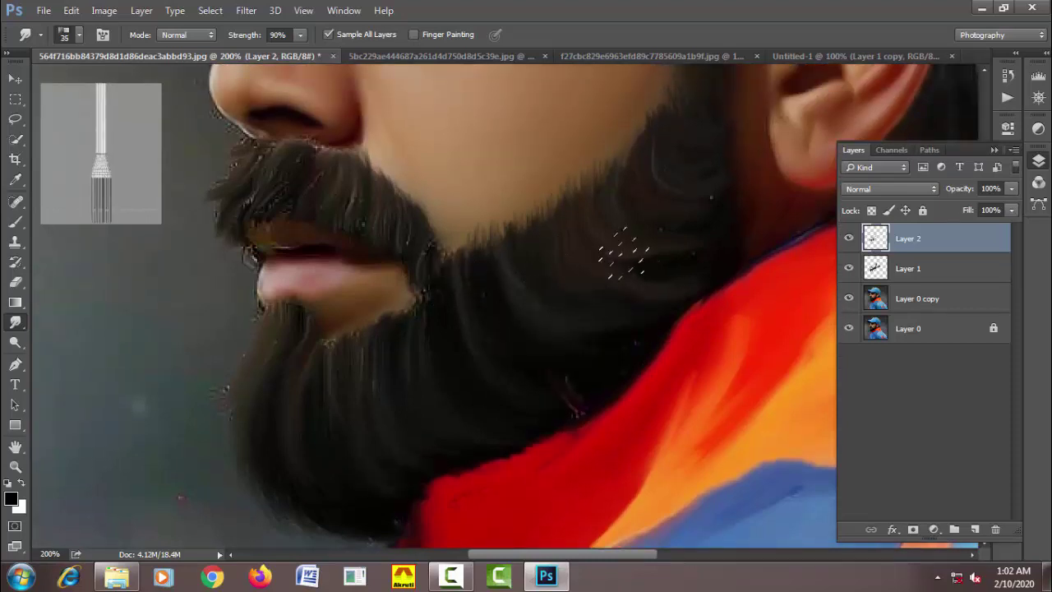
pyautogui.press(']')
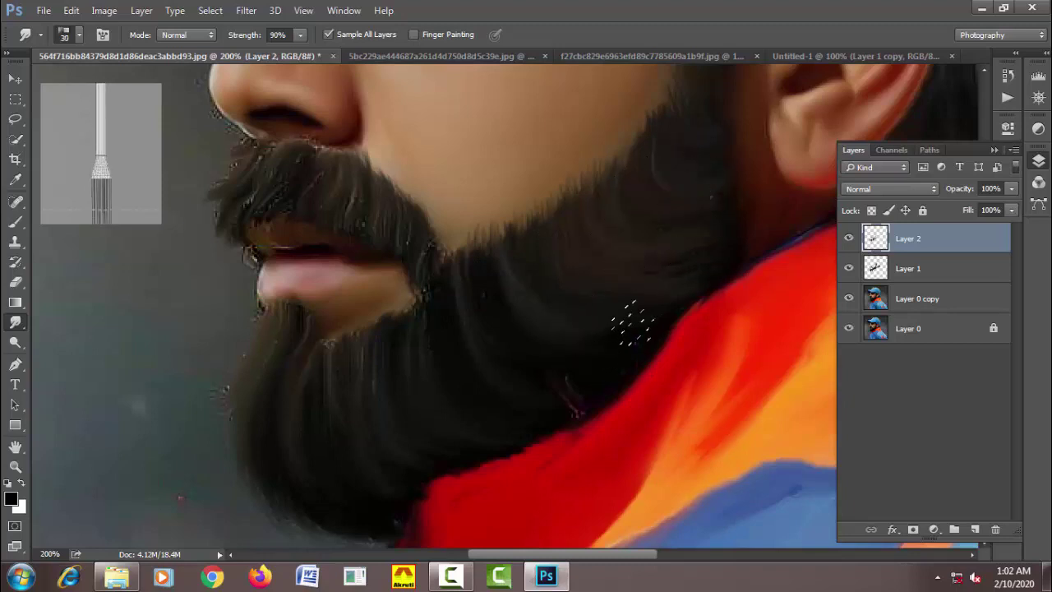
pyautogui.press('[')
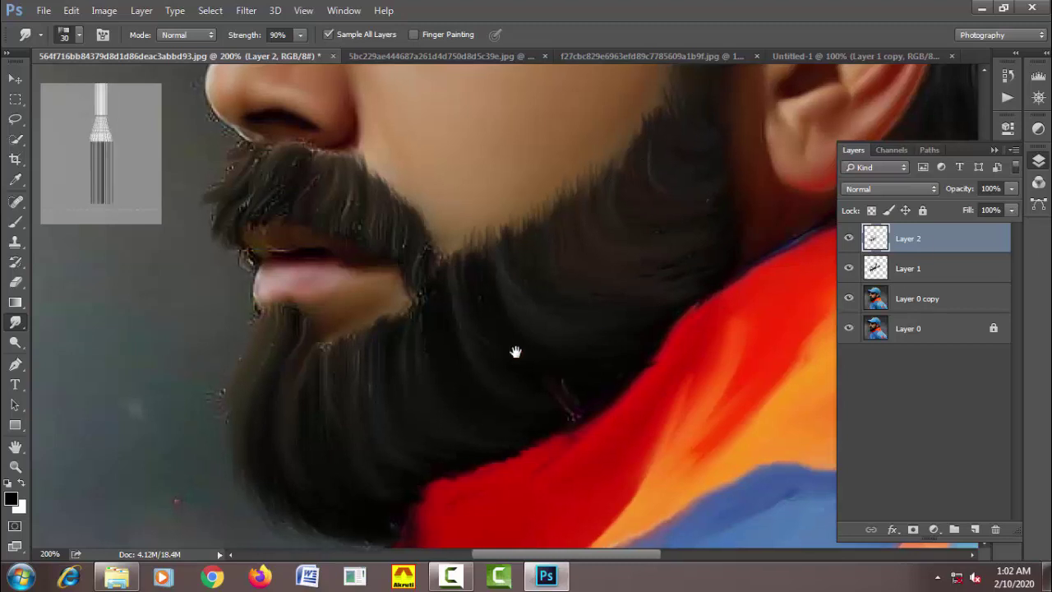
pyautogui.moveTo(723, 294); pyautogui.dragTo(497, 354)
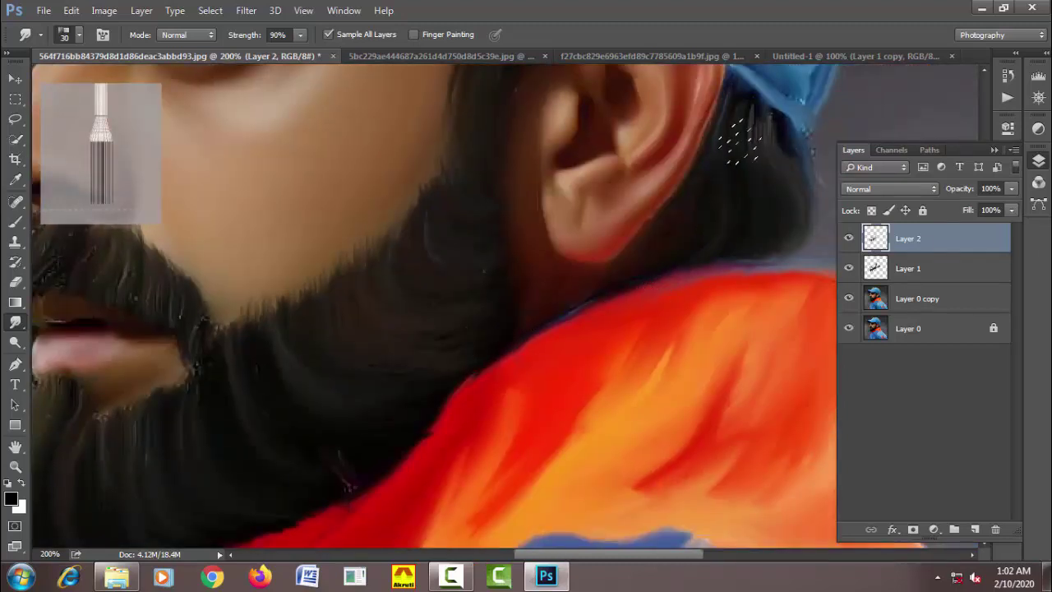
pyautogui.moveTo(764, 197); pyautogui.dragTo(769, 148)
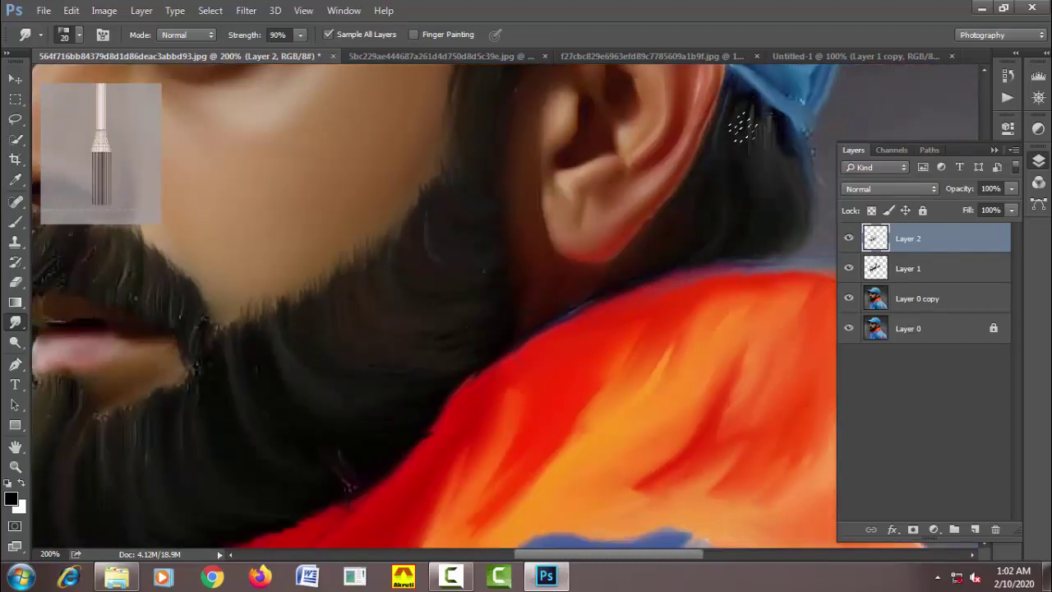
pyautogui.moveTo(727, 107); pyautogui.dragTo(678, 215)
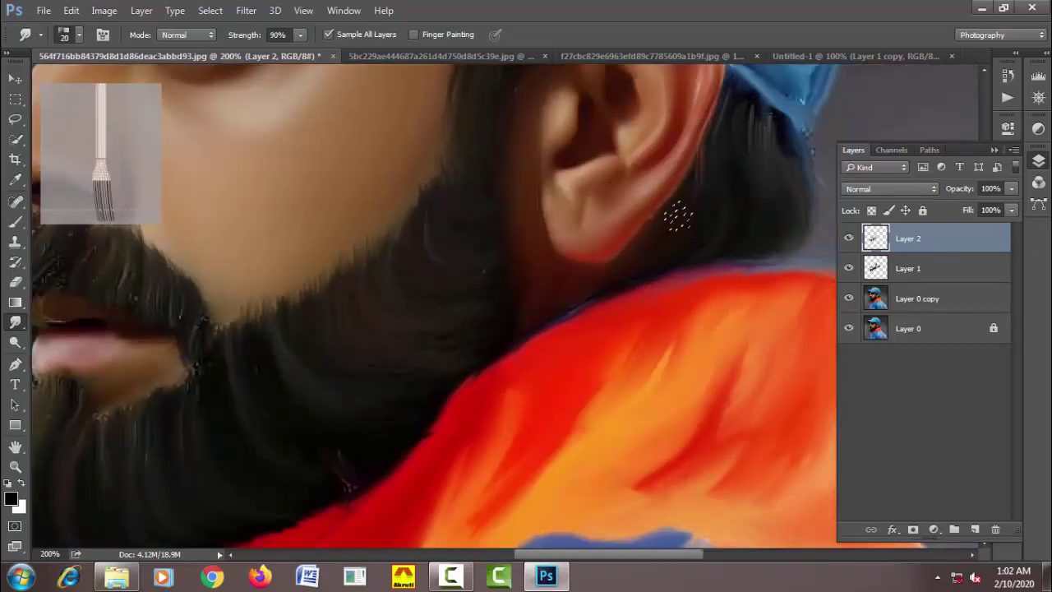
# Choose the Round Curve Low Bristle Percent tip and fine-tune it to a smaller size.
pyautogui.rightClick(382, 250)
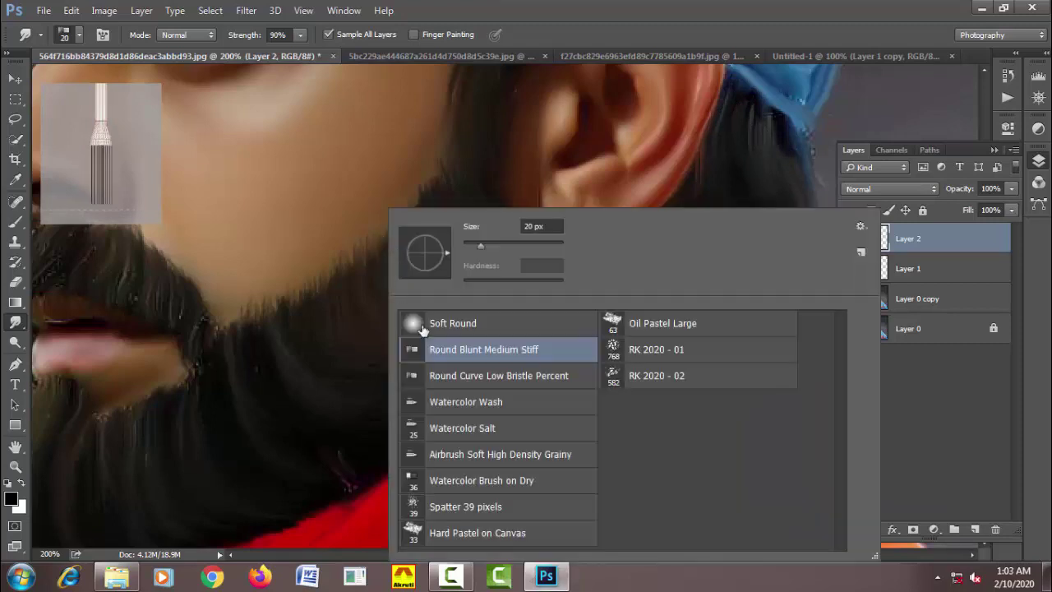
pyautogui.click(579, 379)
pyautogui.click(625, 41)
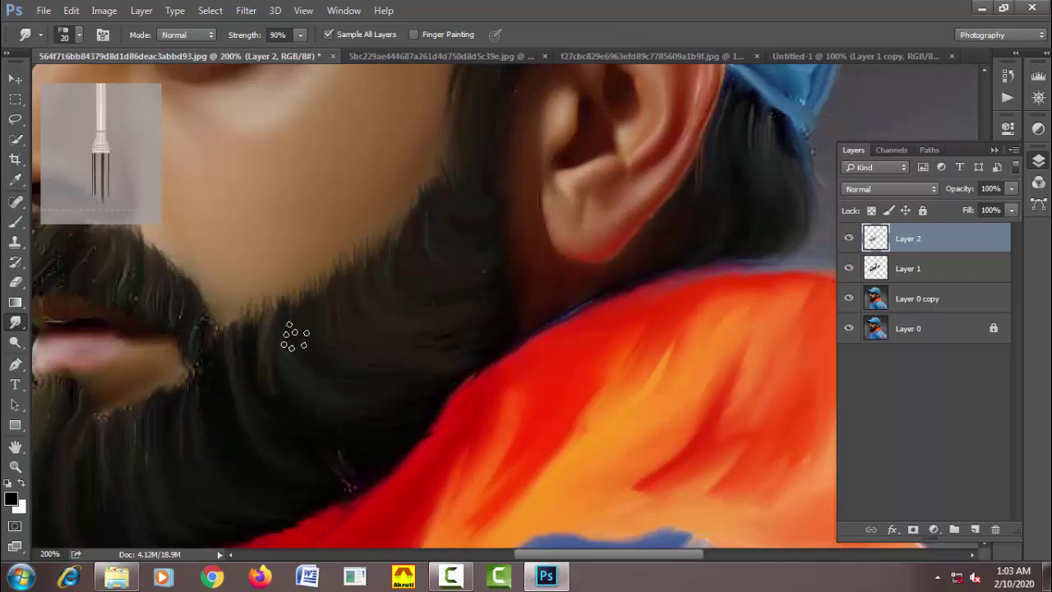
pyautogui.press(']')
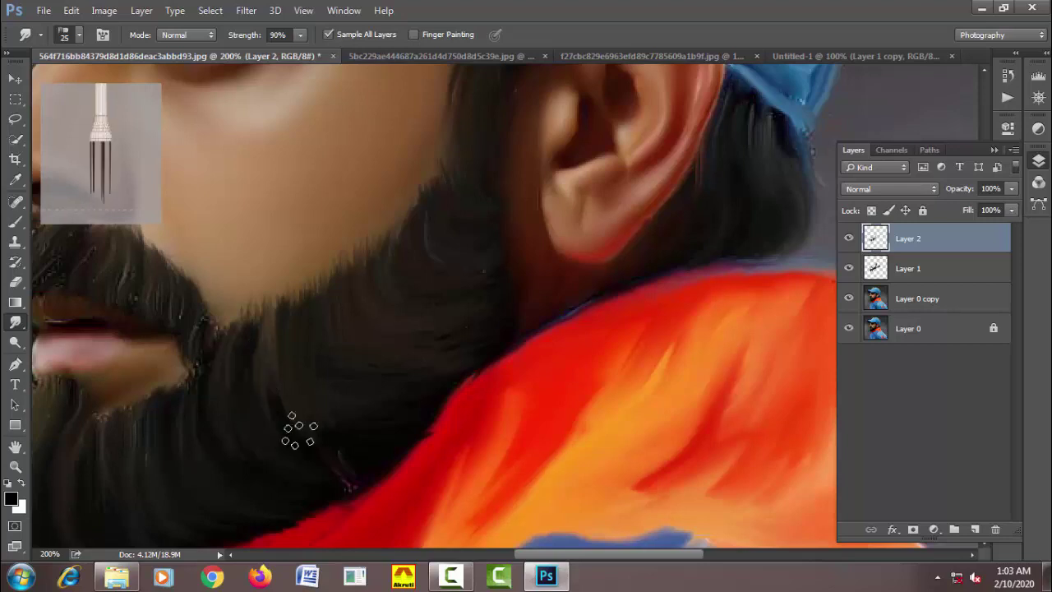
pyautogui.press('[')
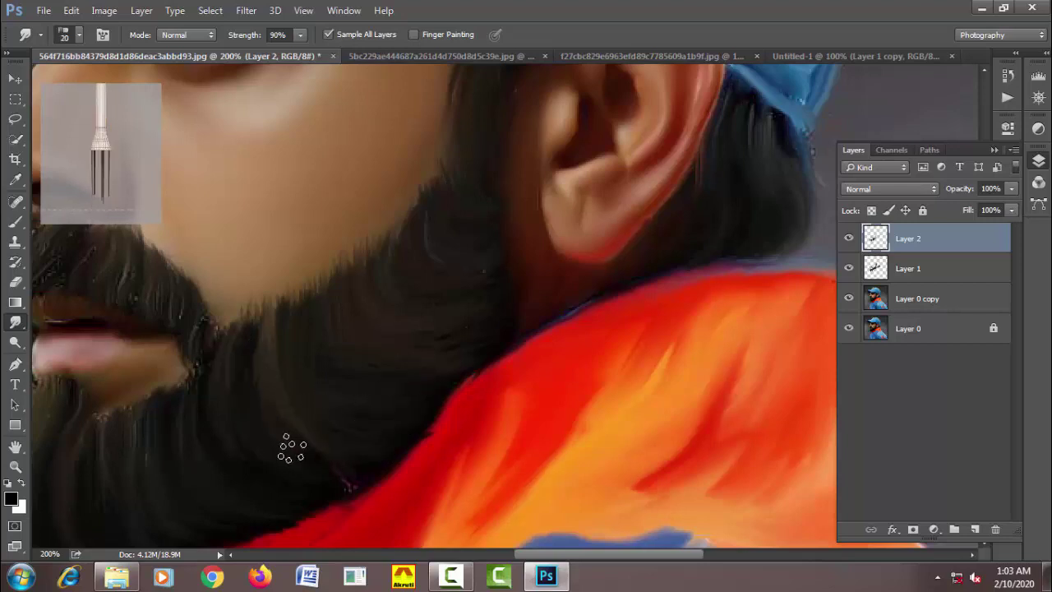
pyautogui.press(']')
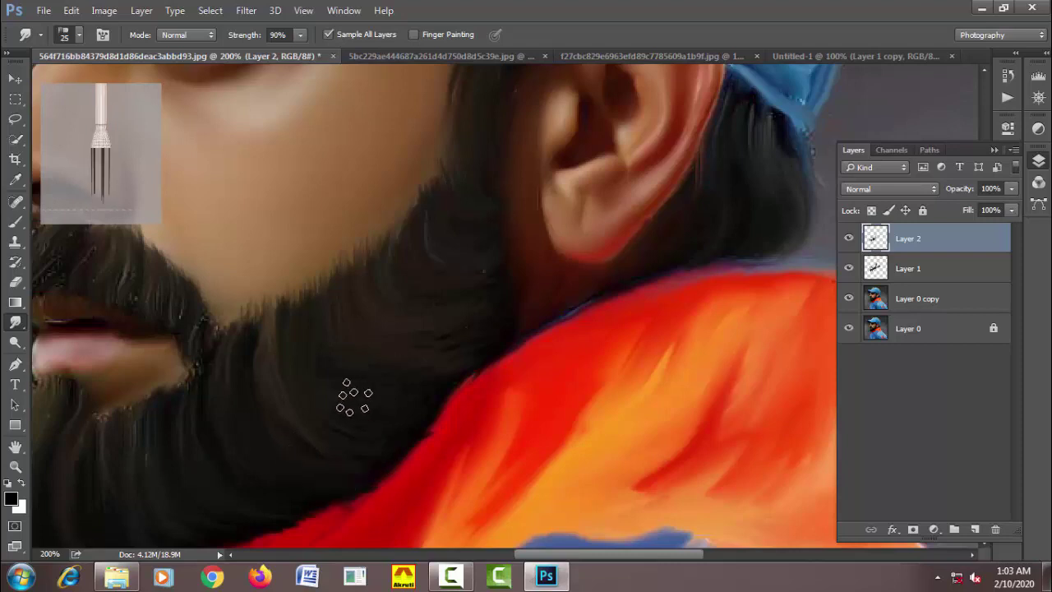
pyautogui.press('[')
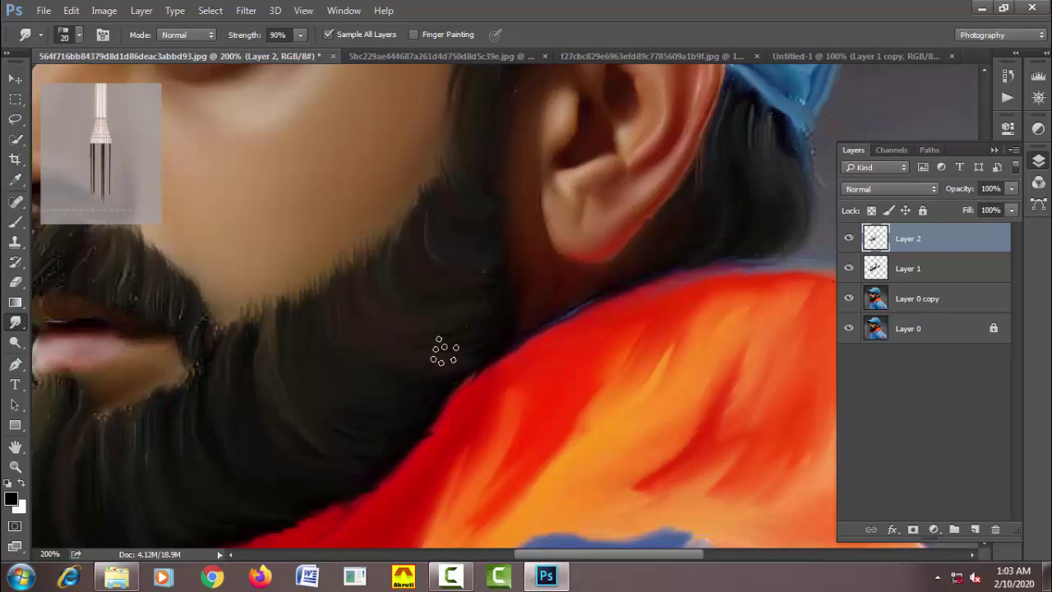
pyautogui.press('[')
# Smudge beard strands up toward the lip and down through the lower beard.
pyautogui.moveTo(422, 365); pyautogui.dragTo(587, 242)
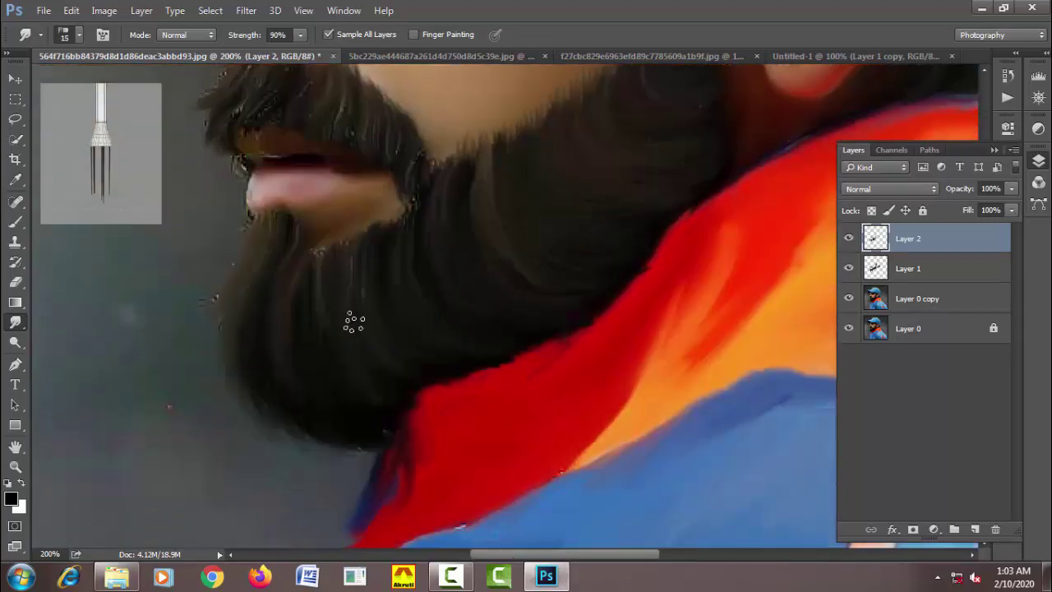
pyautogui.moveTo(354, 323); pyautogui.dragTo(364, 238)
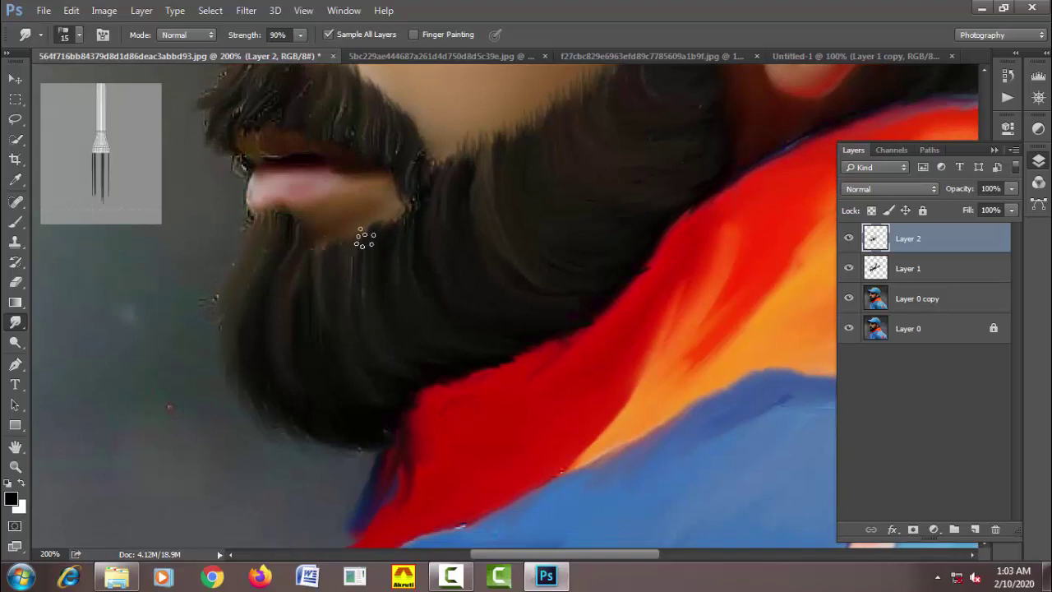
pyautogui.moveTo(324, 294); pyautogui.dragTo(317, 418)
pyautogui.moveTo(335, 298)
pyautogui.mouseDown()
pyautogui.moveTo(313, 422)
pyautogui.moveTo(357, 435)
pyautogui.mouseUp()
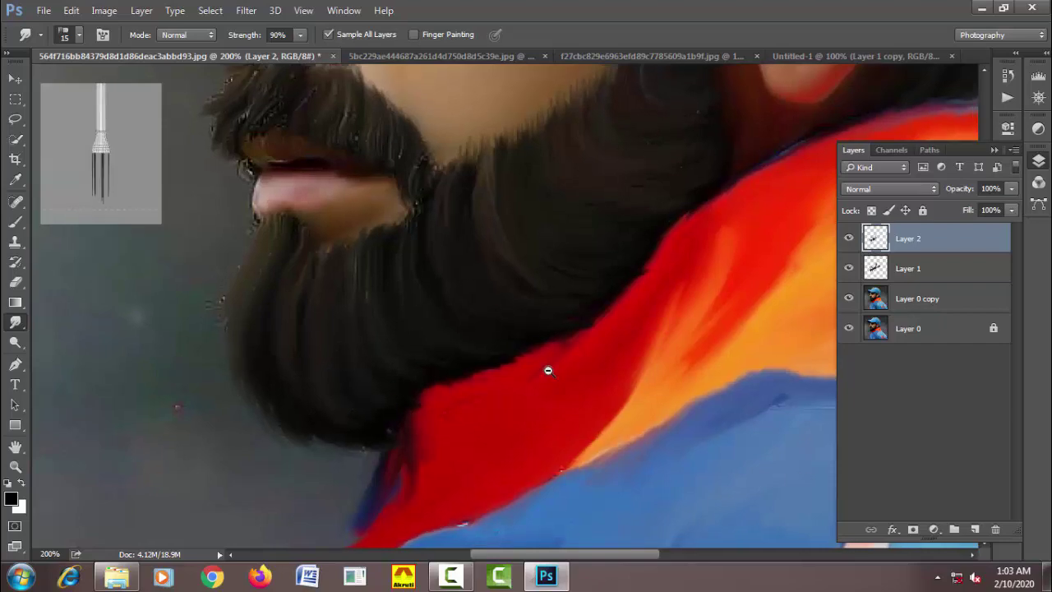
pyautogui.scroll(-1, 548, 369)
pyautogui.scroll(-1, 469, 375)
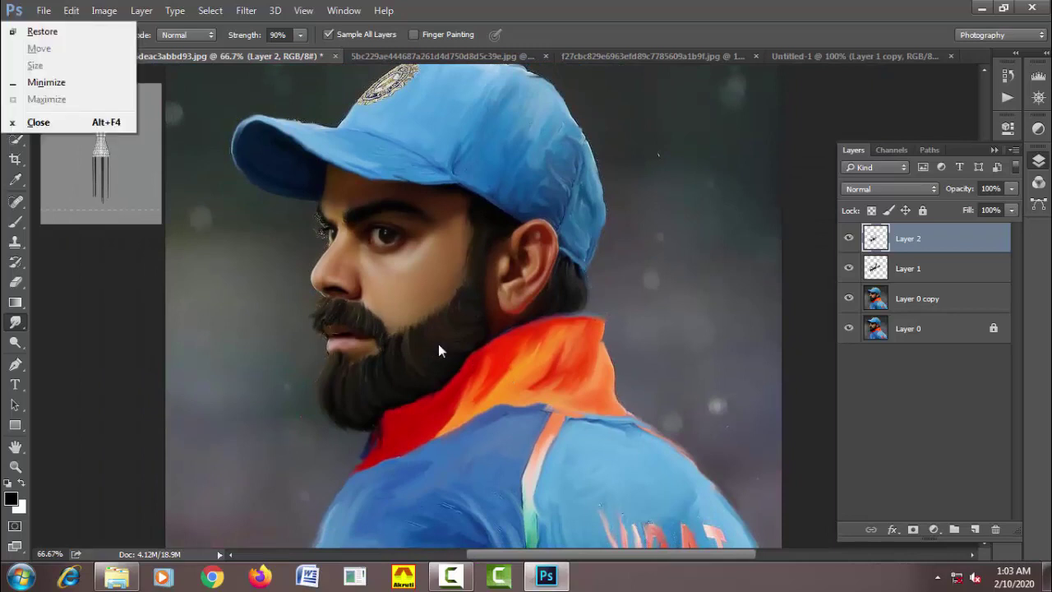
pyautogui.scroll(-1, 471, 369)
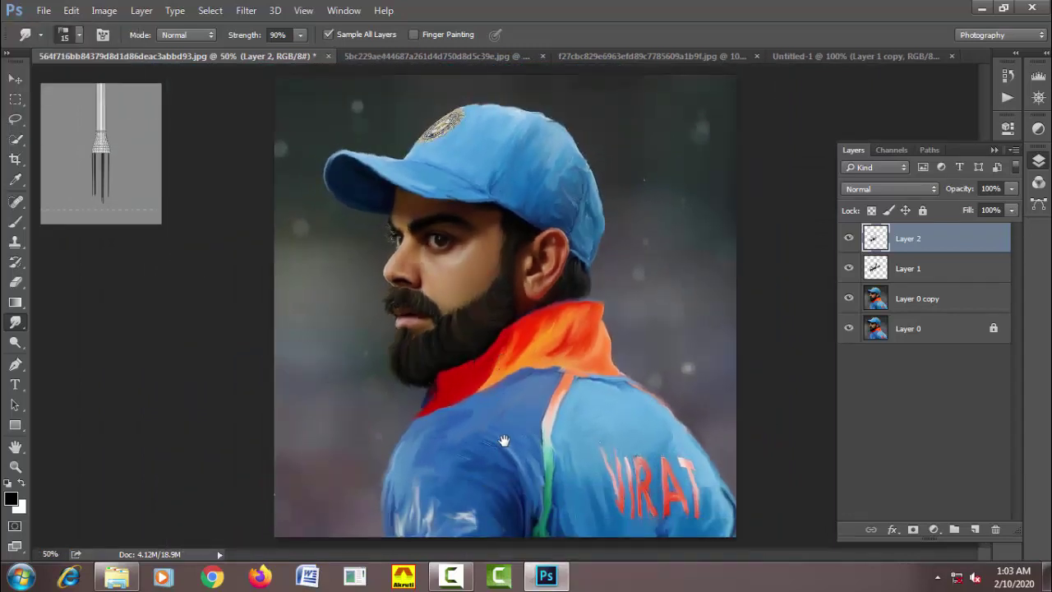
pyautogui.scroll(1, 446, 306)
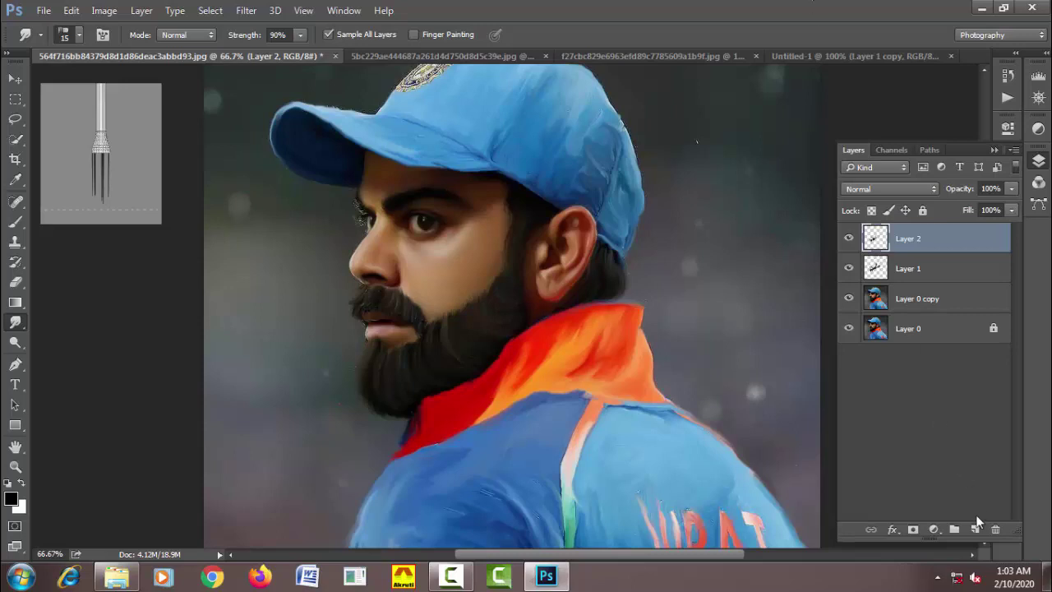
# Add a new Layer 3 and set its blend mode to Soft Light.
pyautogui.click(976, 527)
pyautogui.click(896, 188)
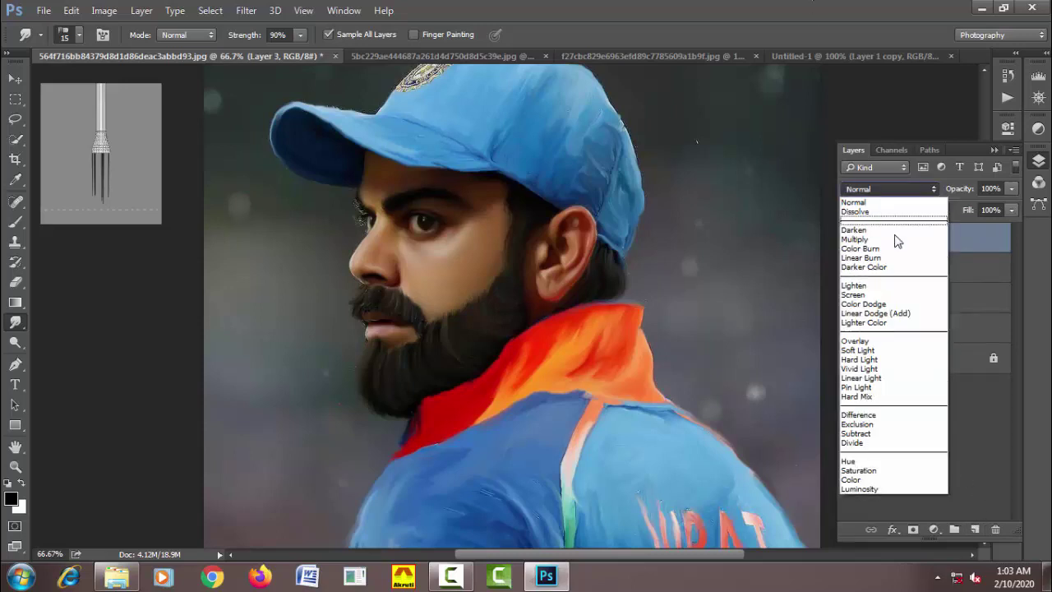
pyautogui.click(896, 352)
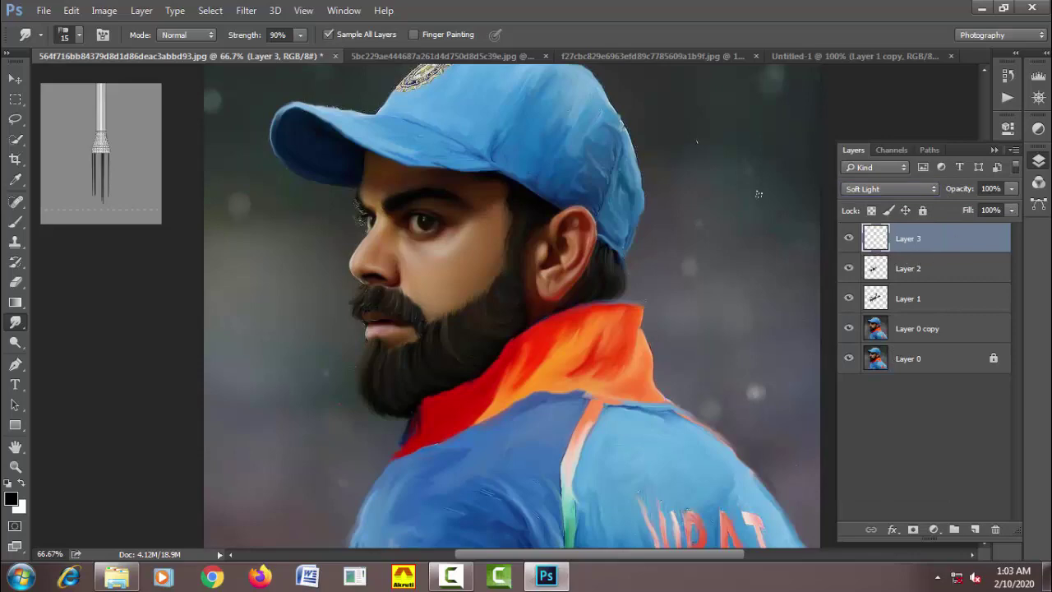
# Fill Layer 3 with 50% Gray using Edit > Fill.
pyautogui.click(71, 10)
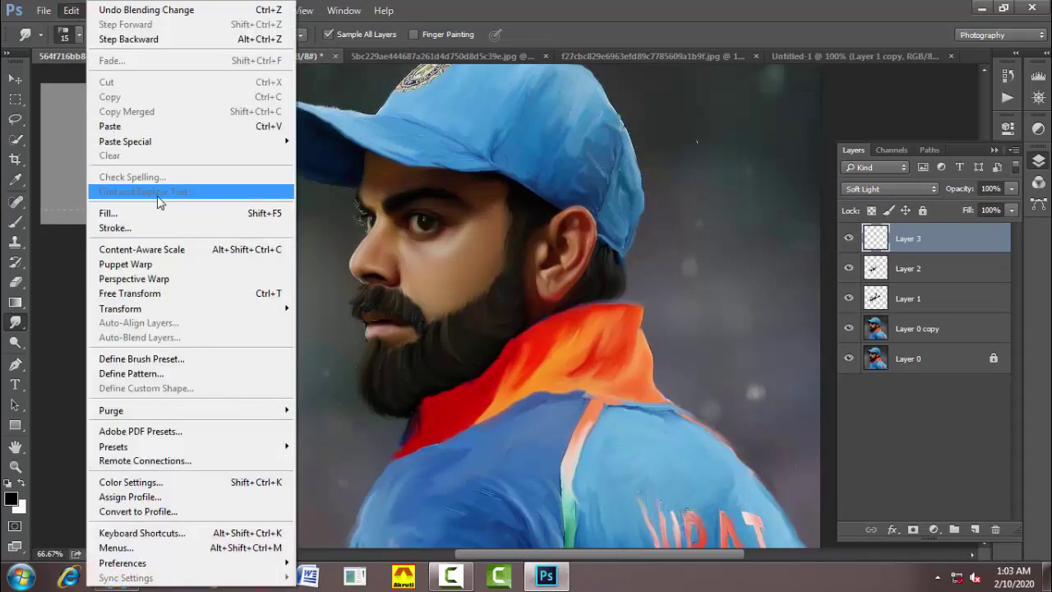
pyautogui.click(168, 220)
pyautogui.moveTo(488, 124); pyautogui.dragTo(734, 142)
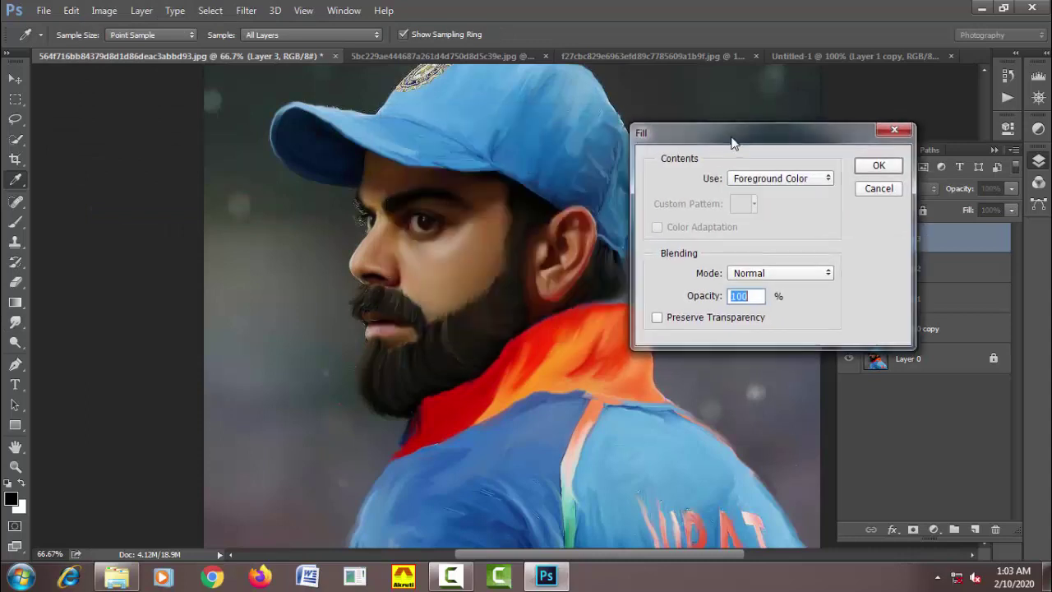
pyautogui.click(769, 178)
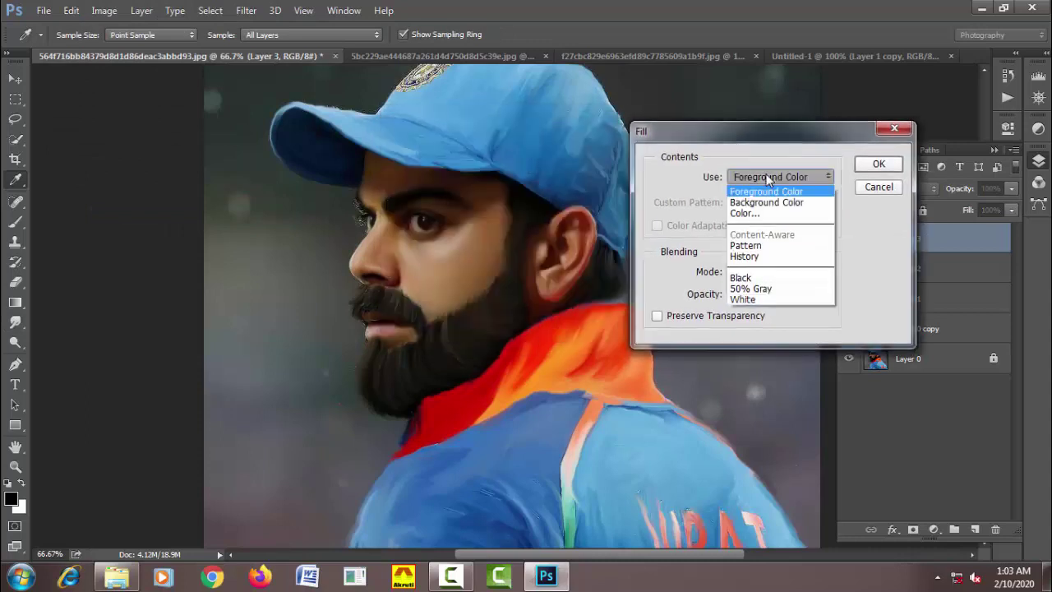
pyautogui.click(793, 289)
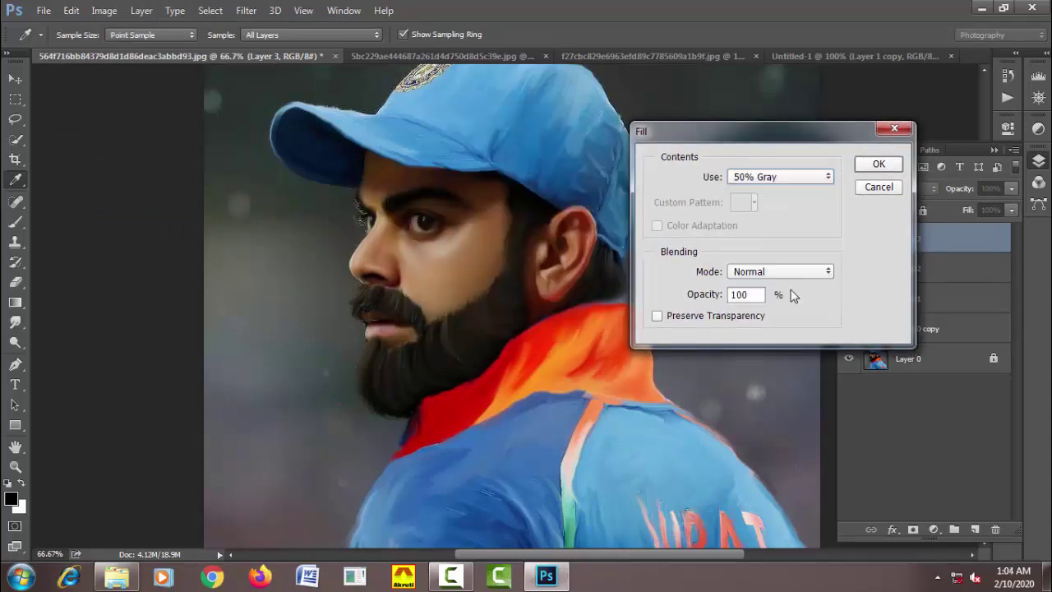
pyautogui.click(877, 164)
pyautogui.press('r')
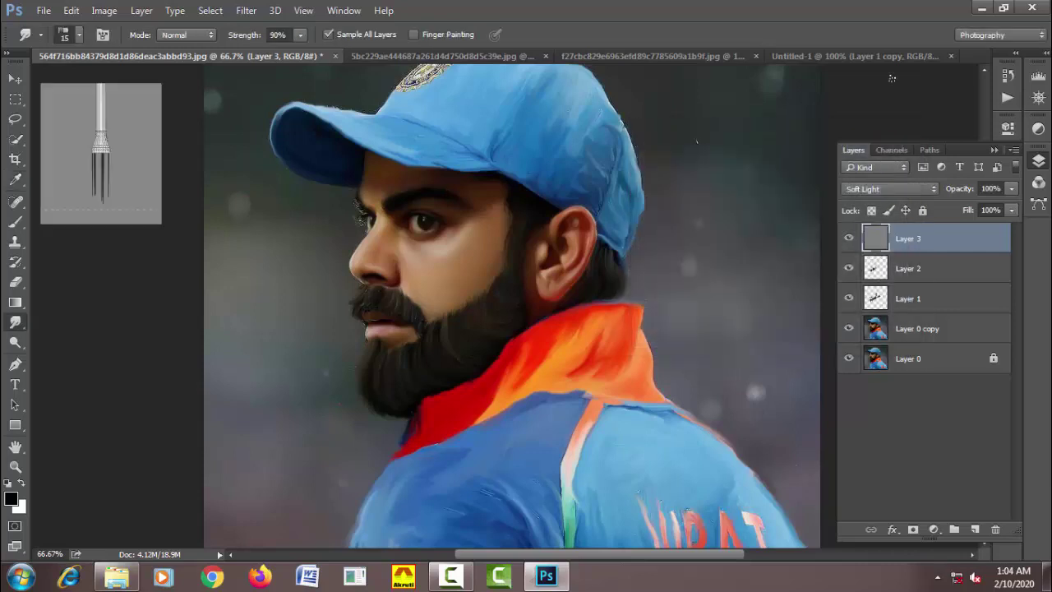
pyautogui.rightClick(14, 354)
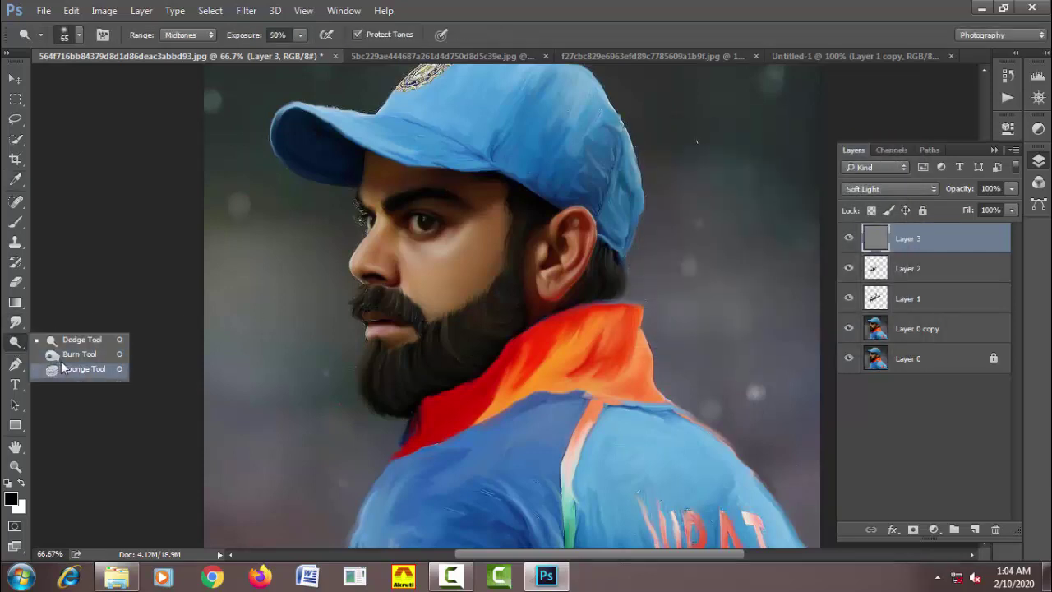
# Dodge with a 150 px brush to brighten the cap's right side and the orange collar.
pyautogui.click(62, 341)
pyautogui.press('[')
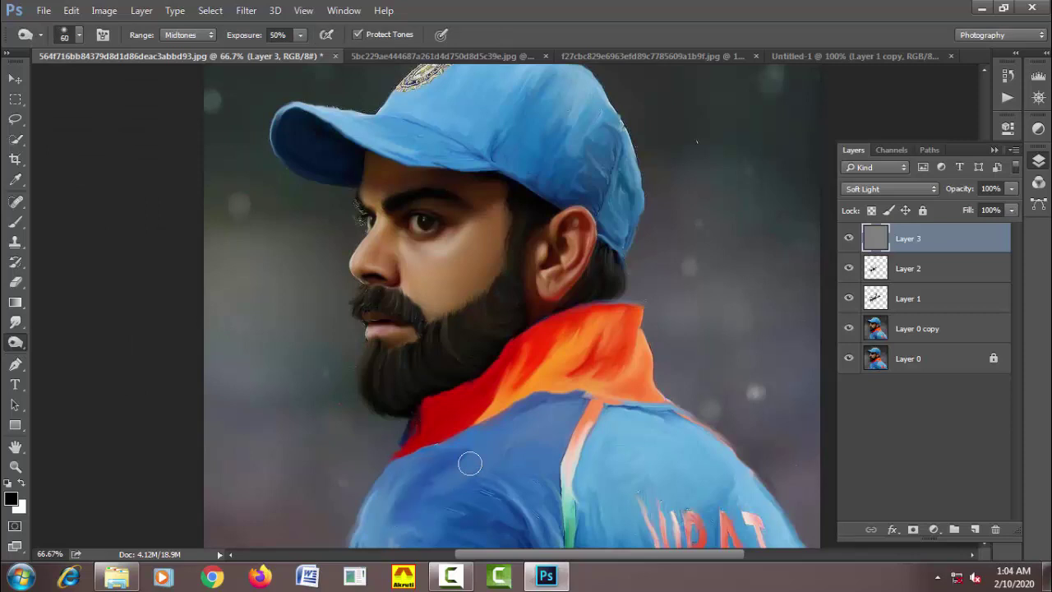
pyautogui.scroll(-2, 464, 456)
pyautogui.press(']')
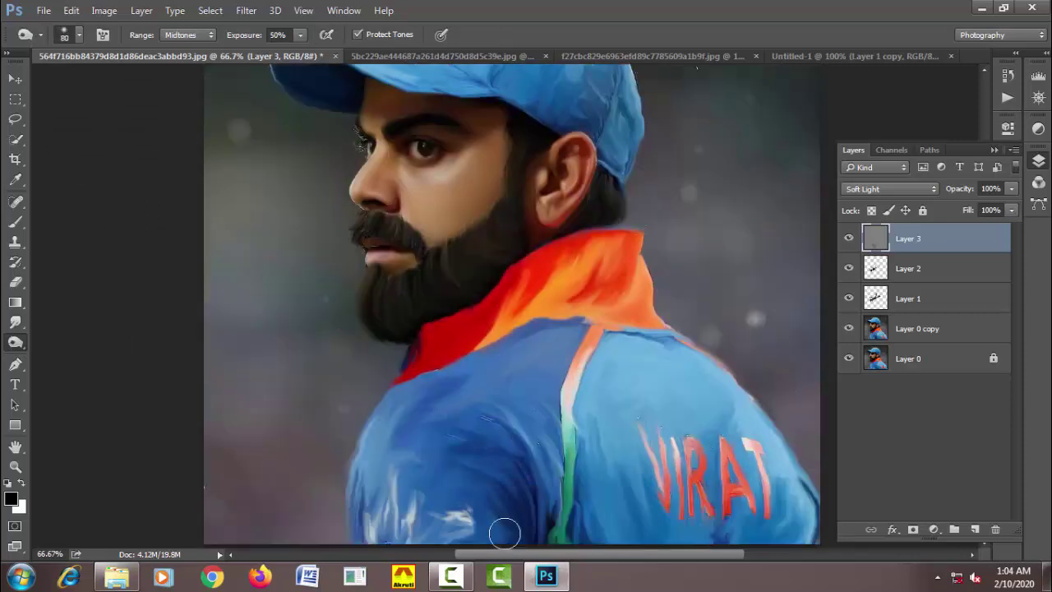
pyautogui.press(']')
pyautogui.press(']')
pyautogui.press(']')
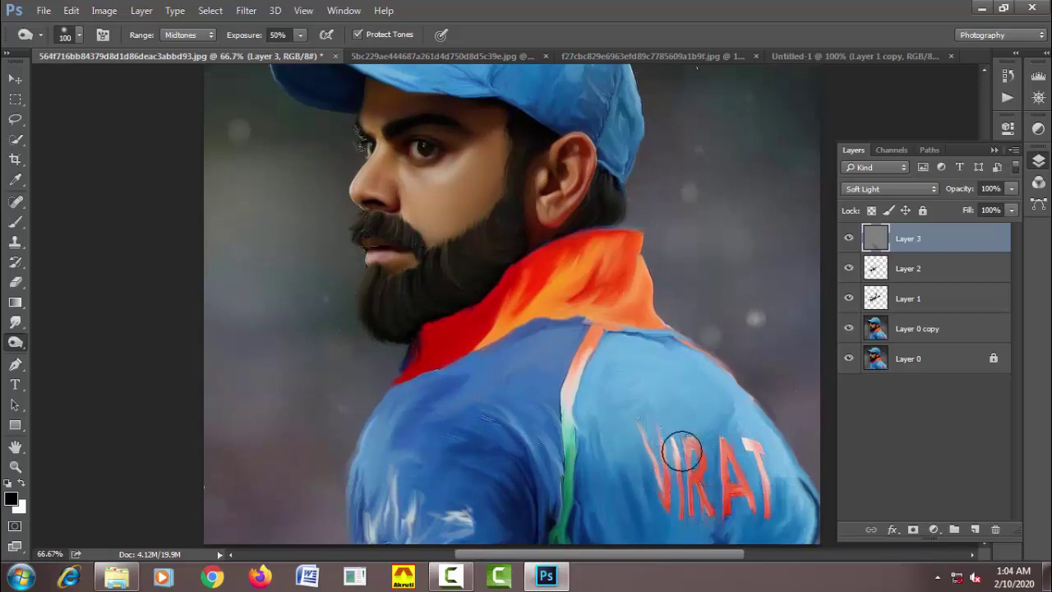
pyautogui.press(']')
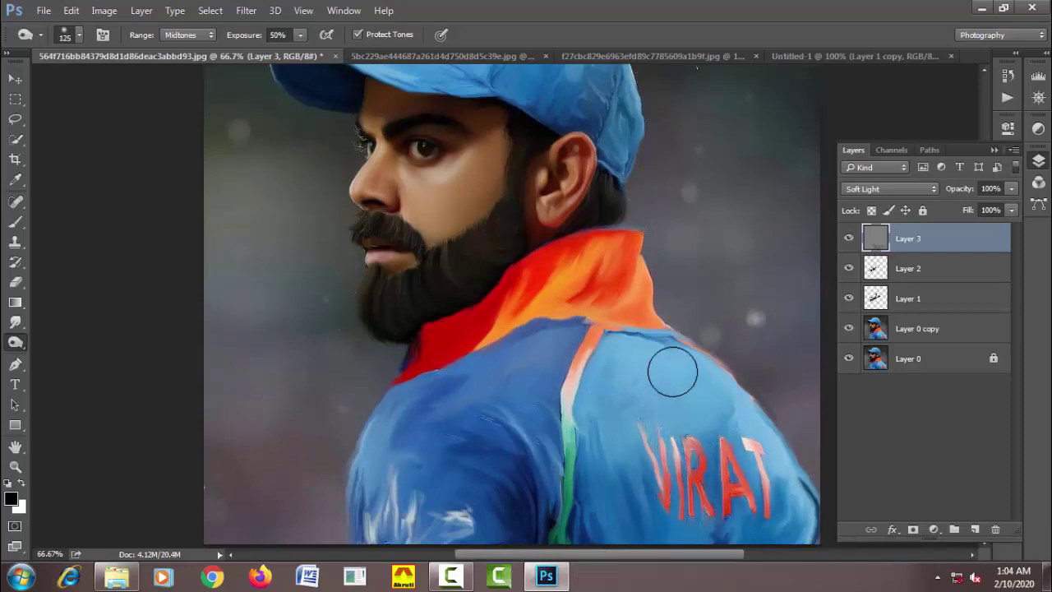
pyautogui.scroll(3, 523, 295)
pyautogui.scroll(2, 493, 206)
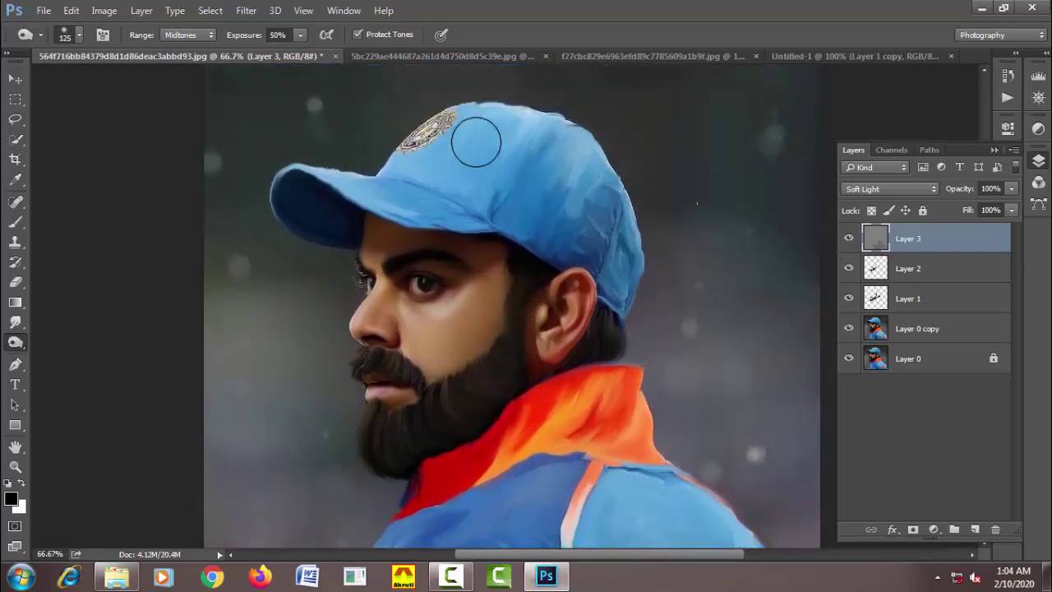
pyautogui.press(']')
pyautogui.moveTo(556, 211)
pyautogui.mouseDown()
pyautogui.moveTo(435, 170)
pyautogui.moveTo(564, 227)
pyautogui.moveTo(599, 220)
pyautogui.moveTo(501, 231)
pyautogui.moveTo(428, 197)
pyautogui.moveTo(499, 215)
pyautogui.moveTo(479, 164)
pyautogui.moveTo(460, 247)
pyautogui.mouseUp()
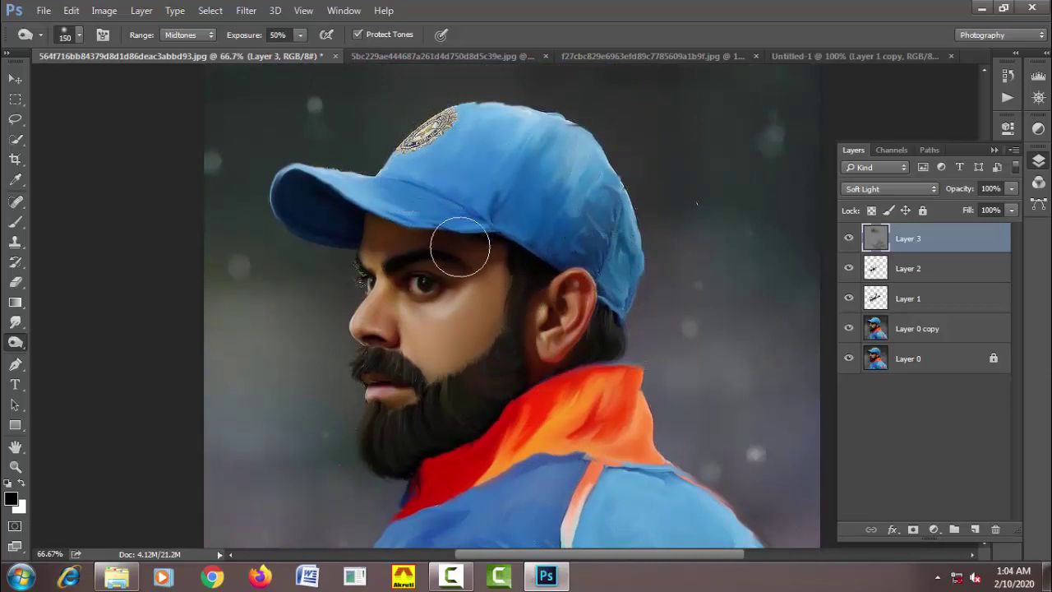
pyautogui.moveTo(474, 481); pyautogui.dragTo(587, 418)
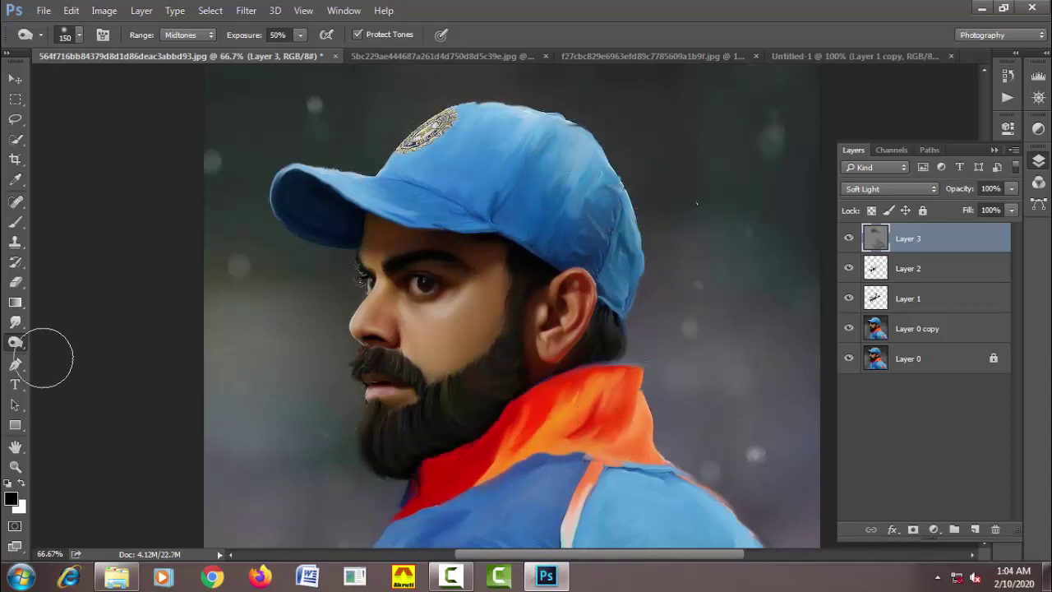
# Switch to the Burn tool at 90 px and stroke along the right side of the cap.
pyautogui.rightClick(15, 342)
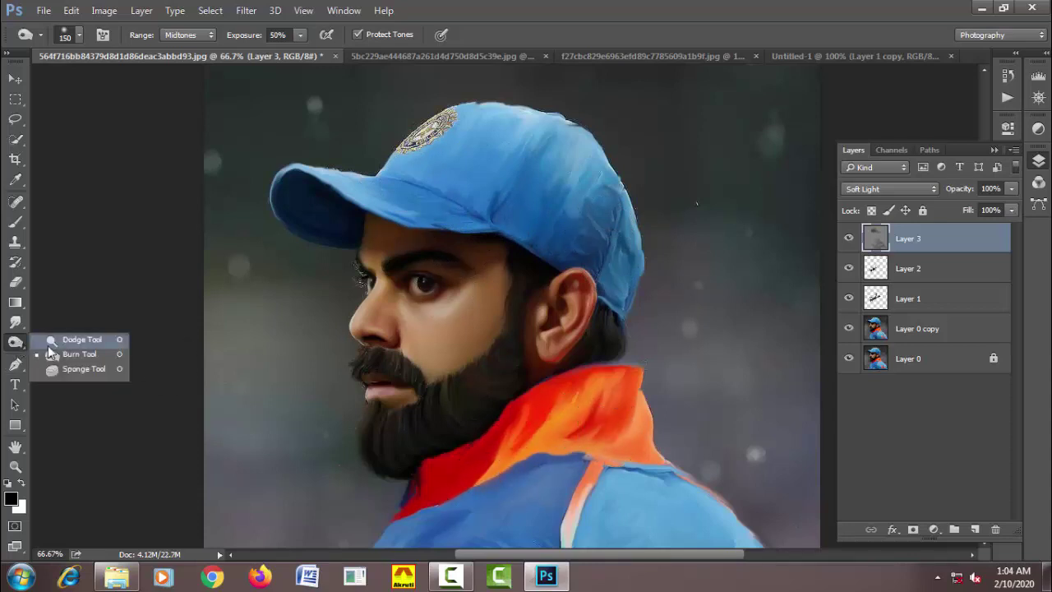
pyautogui.click(66, 356)
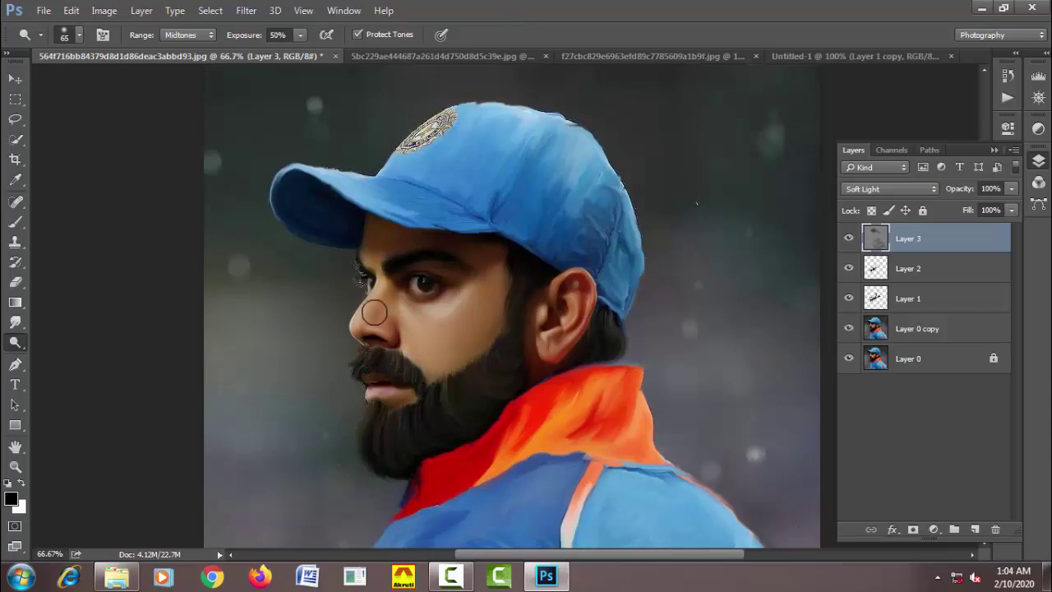
pyautogui.press('[')
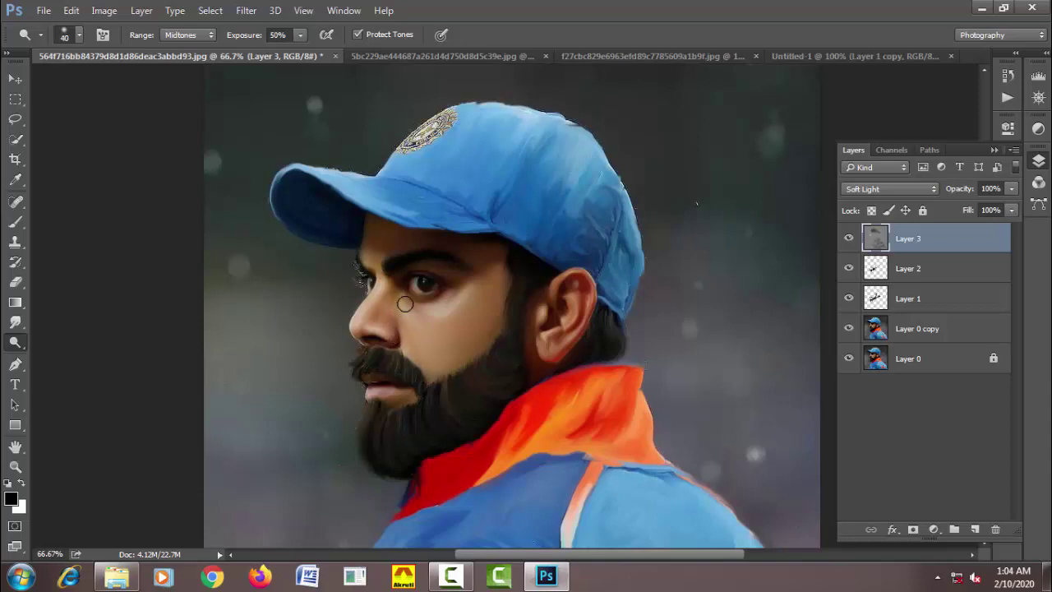
pyautogui.press(']')
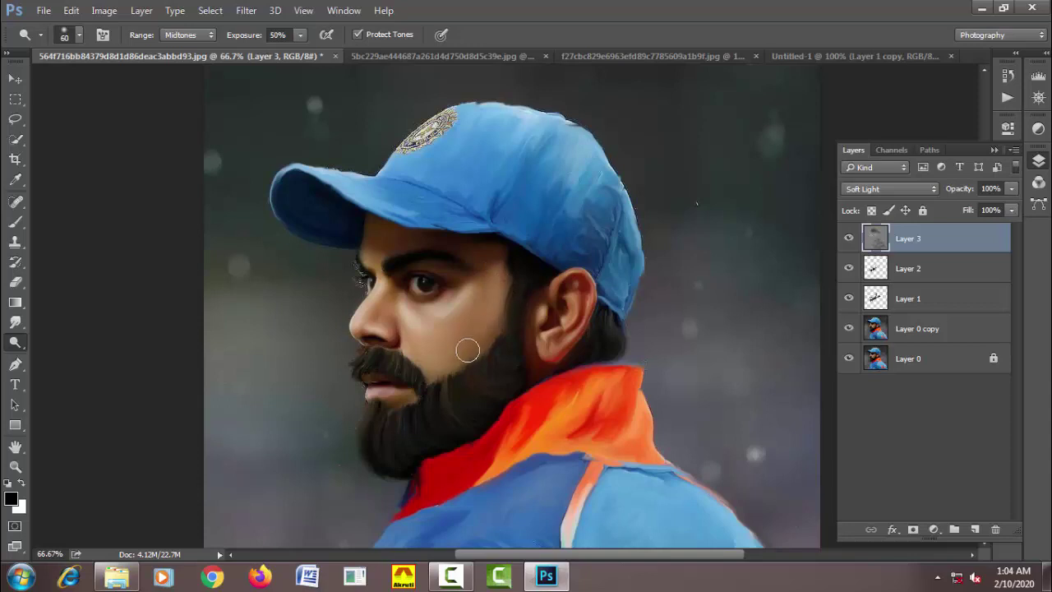
pyautogui.press('[')
pyautogui.press('[')
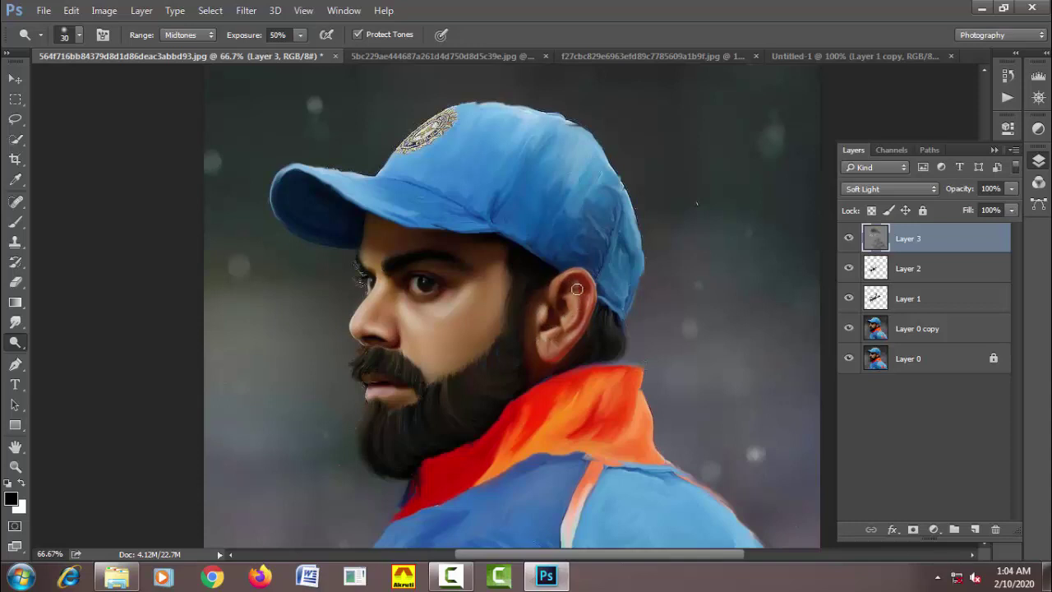
pyautogui.press(']')
pyautogui.press(']')
pyautogui.press(']')
pyautogui.press(']')
pyautogui.press(']')
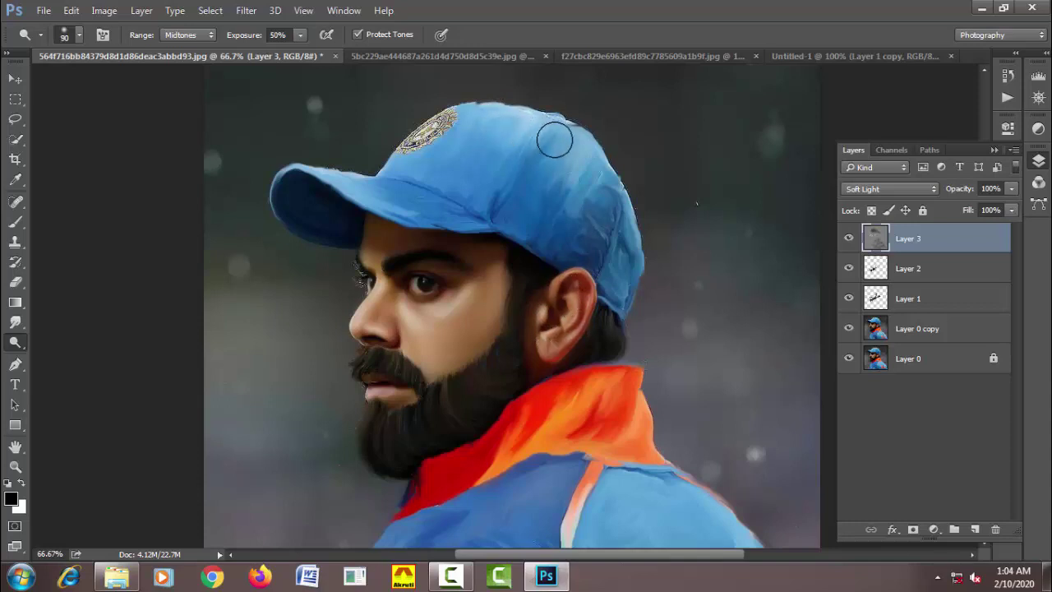
pyautogui.moveTo(587, 174)
pyautogui.mouseDown()
pyautogui.moveTo(514, 129)
pyautogui.moveTo(556, 192)
pyautogui.mouseUp()
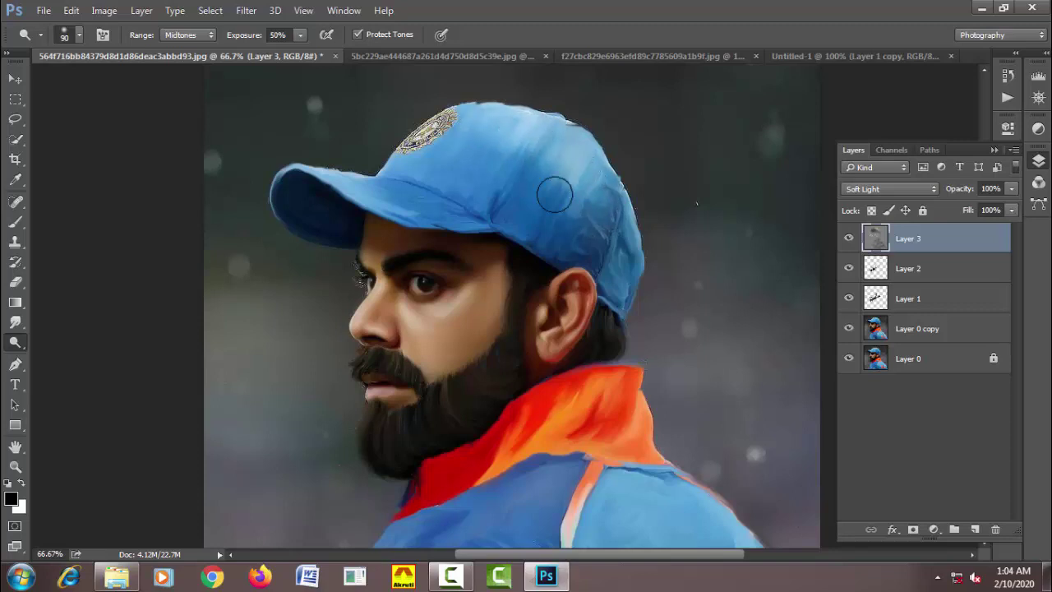
# Set the brush to 100 px for the jersey, then zoom out to view the whole portrait.
pyautogui.scroll(-2, 446, 231)
pyautogui.scroll(-4, 526, 296)
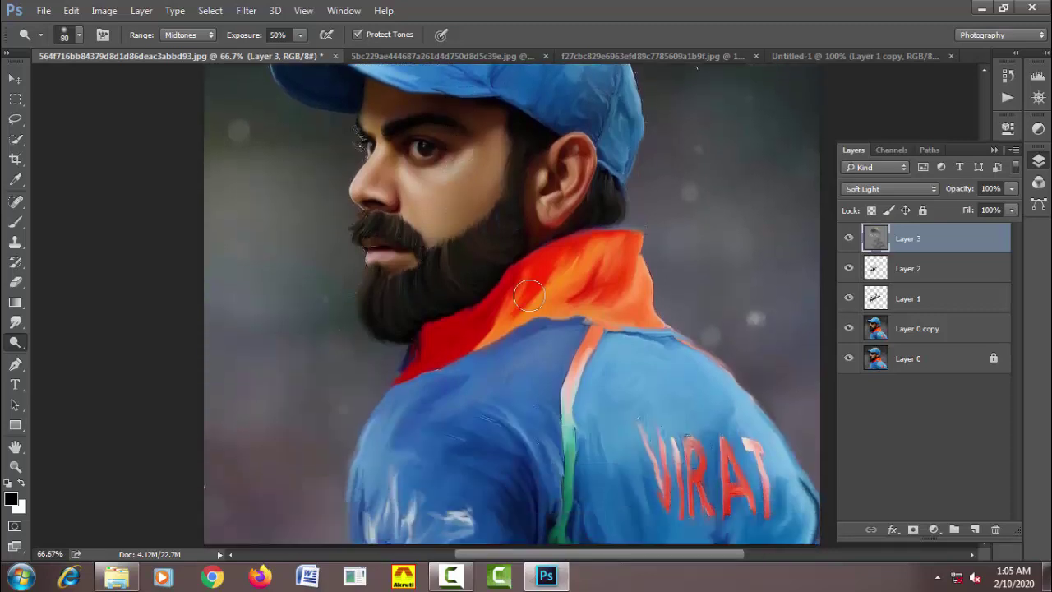
pyautogui.scroll(-3, 535, 364)
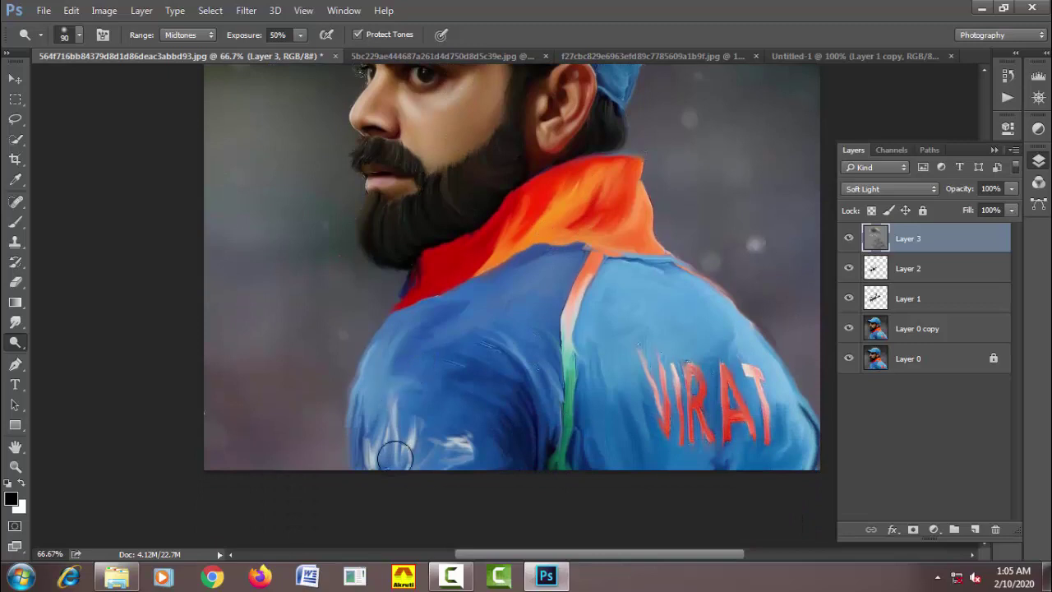
pyautogui.press(']')
pyautogui.press(']')
pyautogui.press(']')
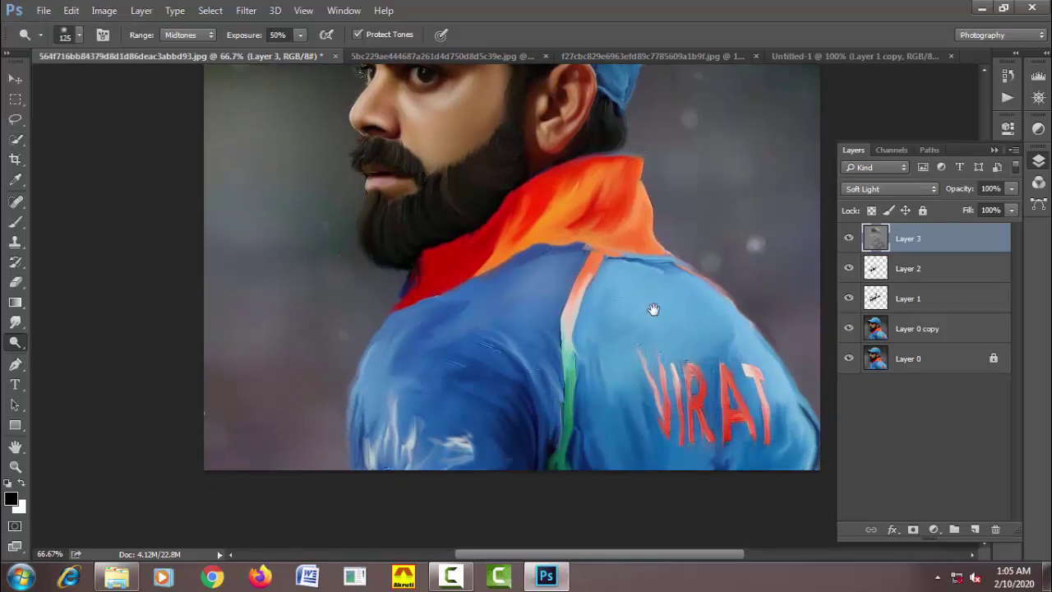
pyautogui.moveTo(654, 309); pyautogui.dragTo(551, 397)
pyautogui.hotkey('ctrl', '-')
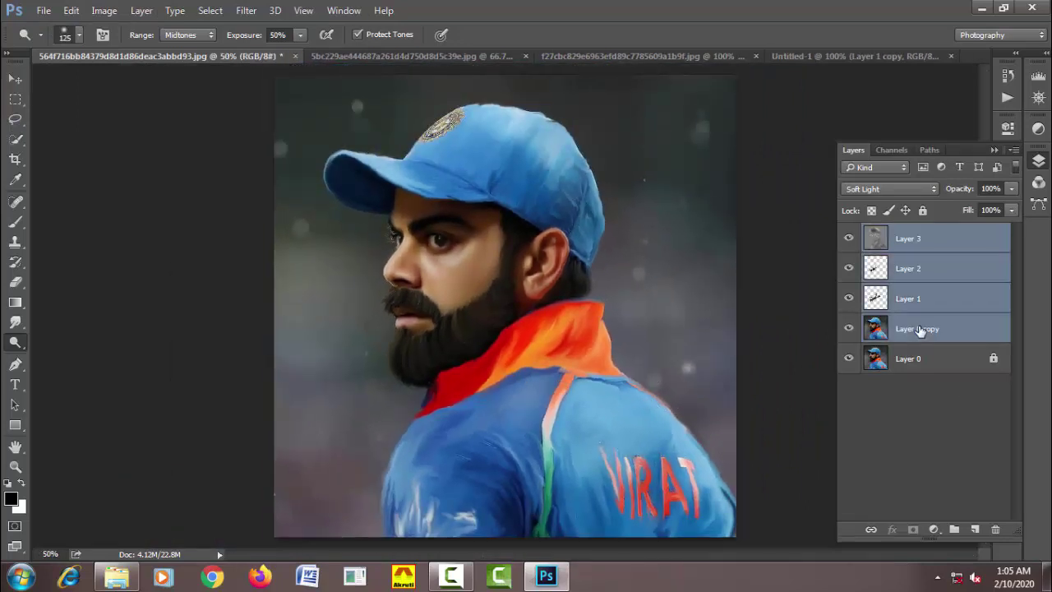
# Group the four painted layers as Group 1, toggle it to compare, then switch to the woman's photo.
pyautogui.hotkey('ctrl', 'g')
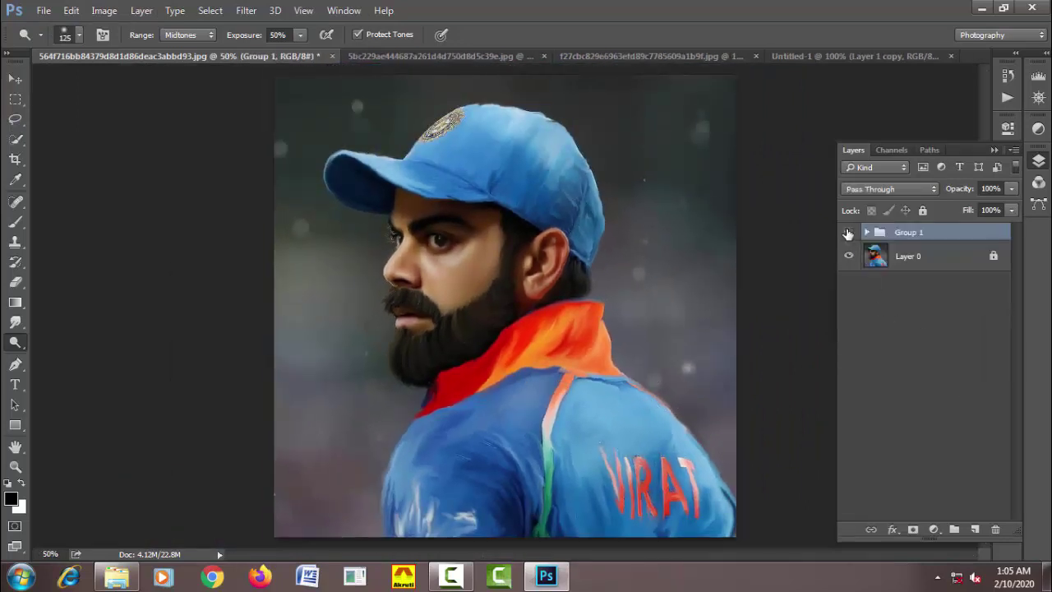
pyautogui.click(849, 233)
pyautogui.click(848, 234)
pyautogui.click(849, 233)
pyautogui.click(848, 234)
pyautogui.click(445, 57)
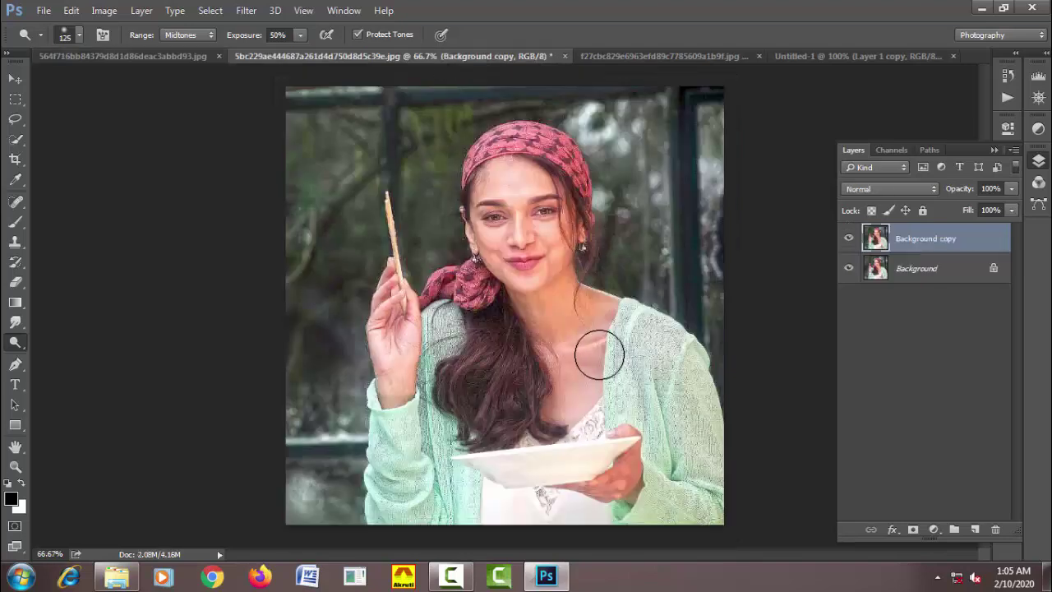
# Set up a 20 px Smudge brush, with the view zoomed in and rotated to follow the hair.
pyautogui.click(15, 322)
pyautogui.rightClick(445, 266)
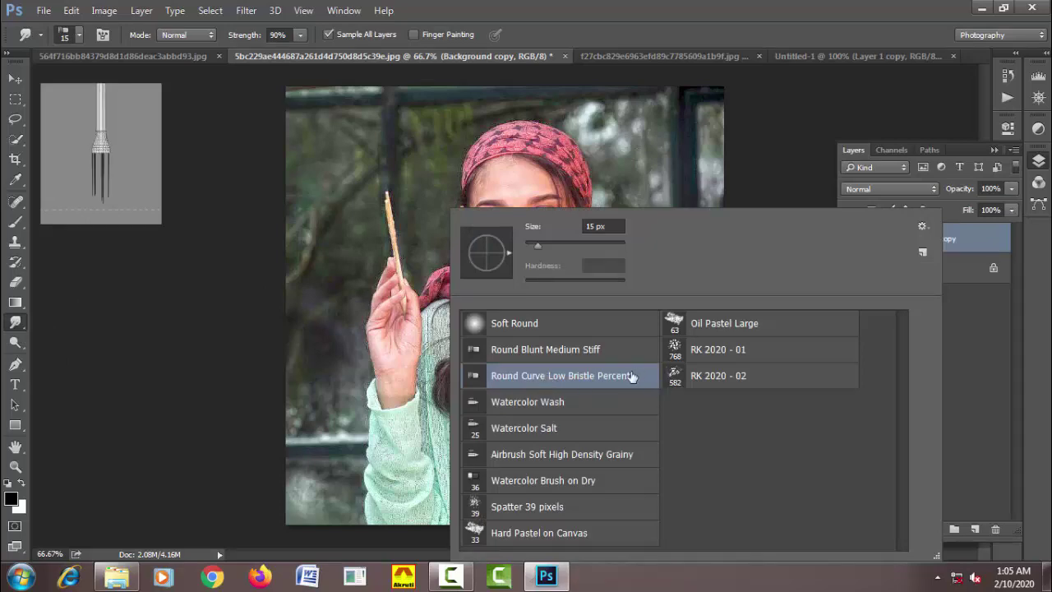
pyautogui.press('Return')
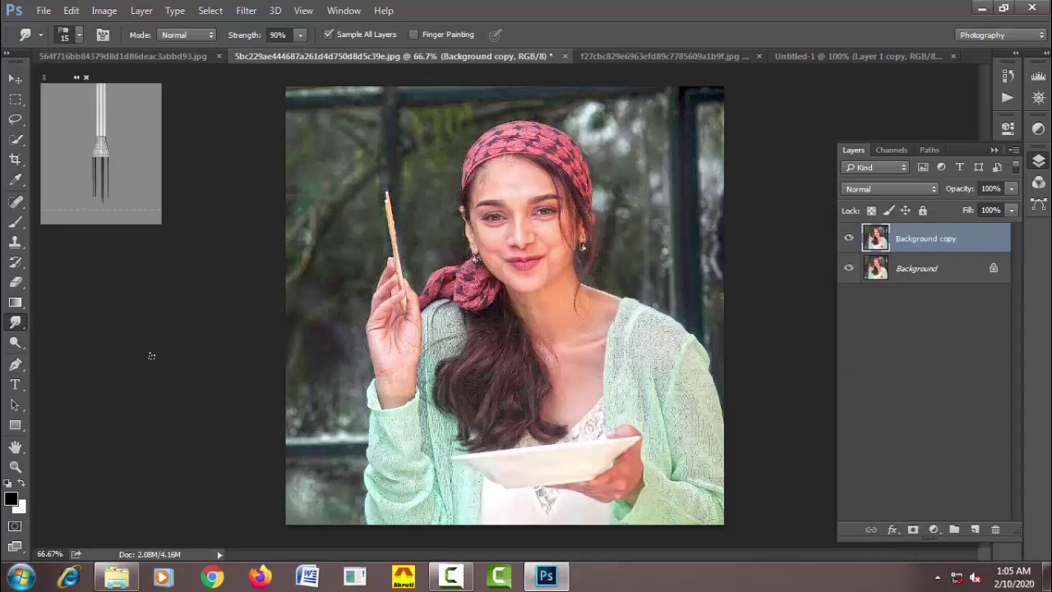
pyautogui.scroll(1, 480, 291)
pyautogui.scroll(1, 480, 288)
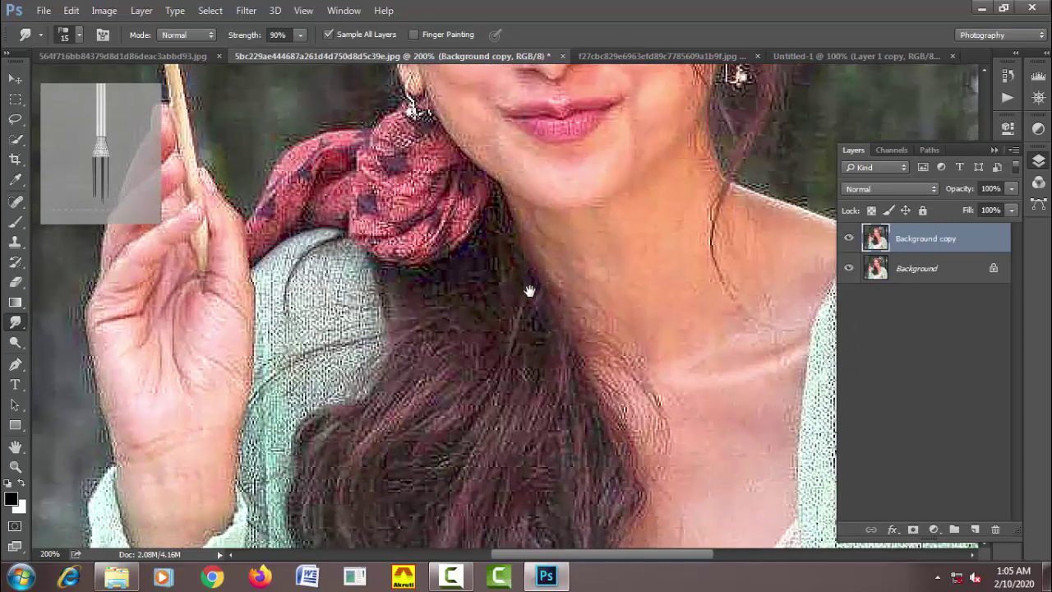
pyautogui.press('r')
pyautogui.moveTo(391, 309); pyautogui.dragTo(352, 318)
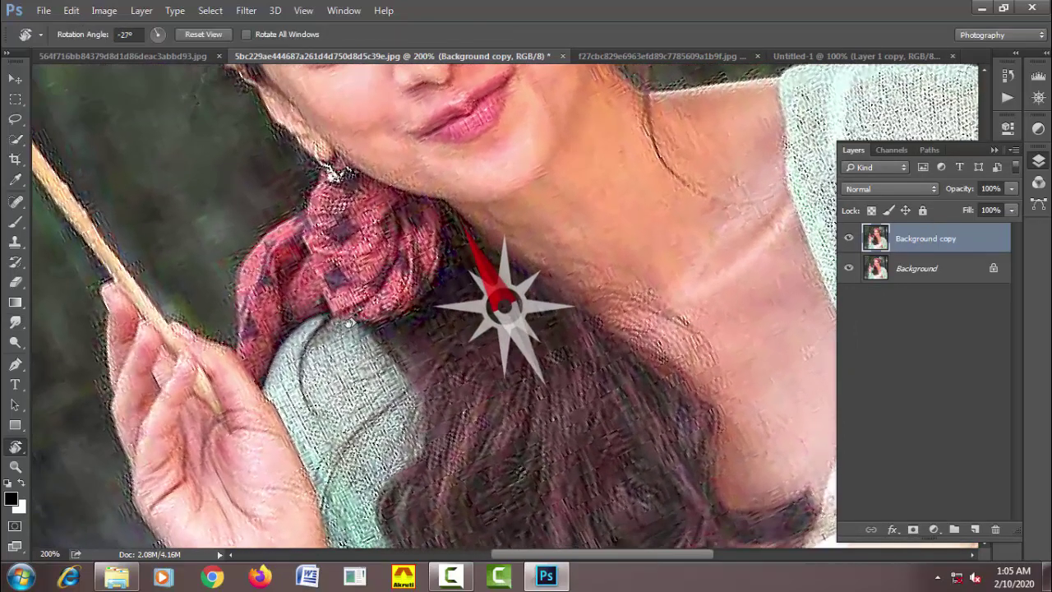
pyautogui.click(15, 323)
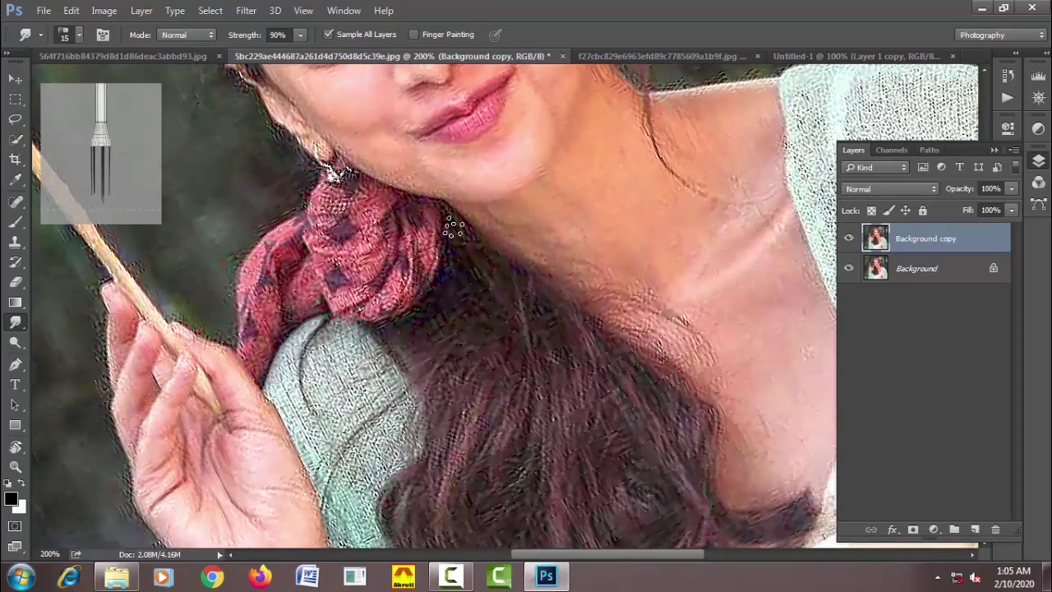
pyautogui.press(']')
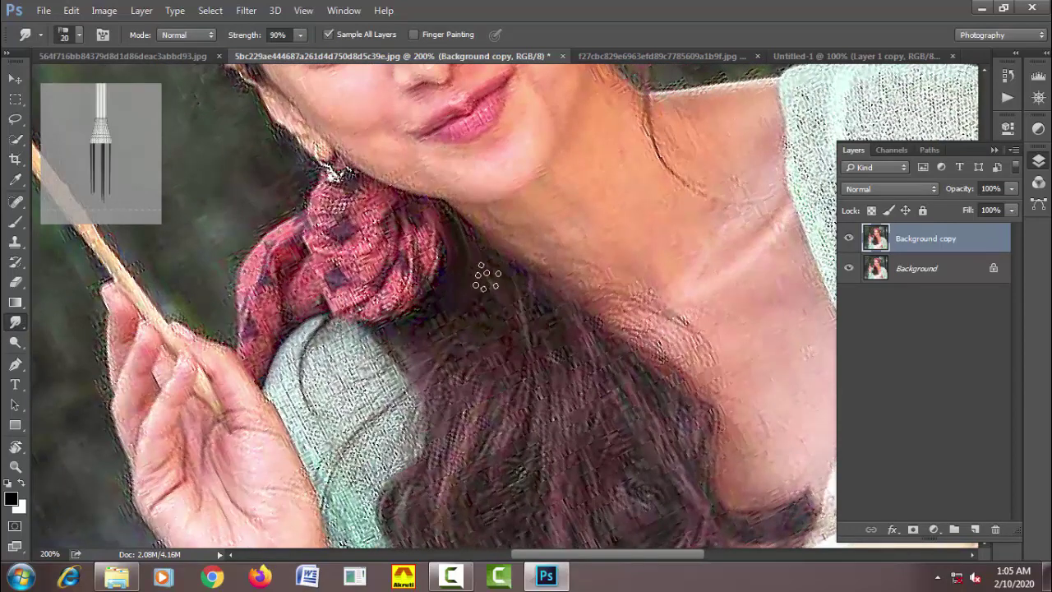
# Smudge the hair below the scarf and its left edge into smooth dark strands.
pyautogui.moveTo(454, 375)
pyautogui.mouseDown()
pyautogui.moveTo(493, 291)
pyautogui.moveTo(439, 353)
pyautogui.mouseUp()
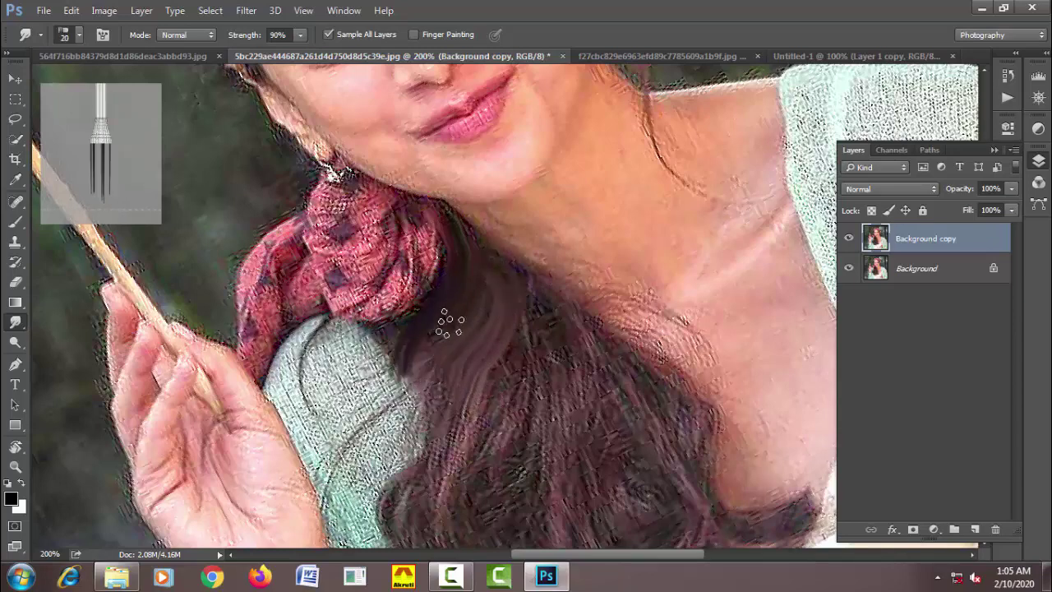
pyautogui.moveTo(448, 317)
pyautogui.mouseDown()
pyautogui.moveTo(448, 427)
pyautogui.moveTo(436, 469)
pyautogui.mouseUp()
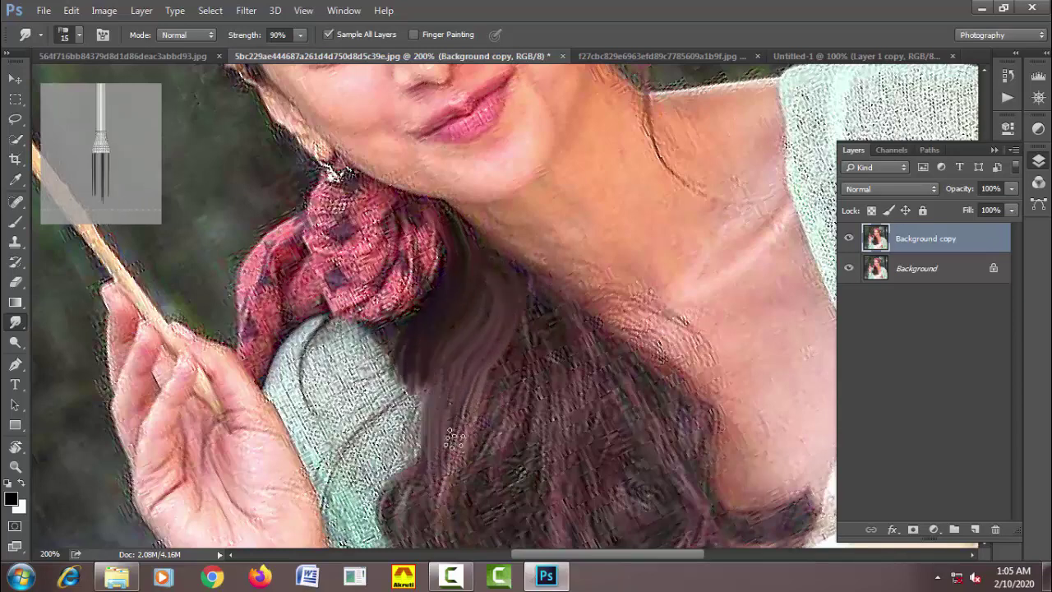
pyautogui.moveTo(453, 386)
pyautogui.mouseDown()
pyautogui.moveTo(475, 470)
pyautogui.moveTo(505, 345)
pyautogui.mouseUp()
pyautogui.moveTo(521, 383); pyautogui.dragTo(501, 493)
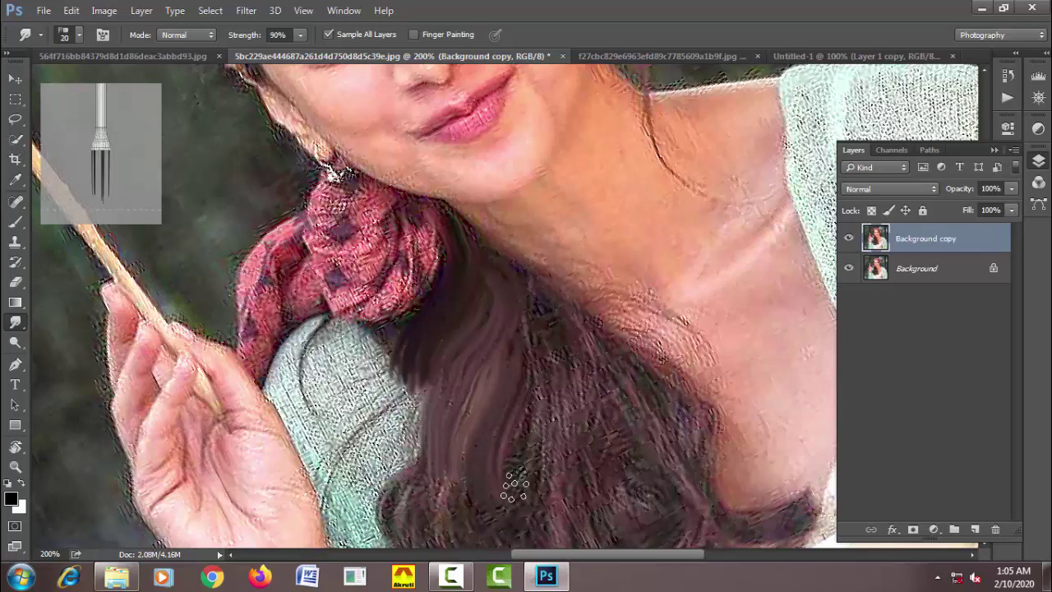
pyautogui.moveTo(537, 403)
pyautogui.mouseDown()
pyautogui.moveTo(526, 298)
pyautogui.moveTo(538, 336)
pyautogui.moveTo(517, 296)
pyautogui.moveTo(568, 347)
pyautogui.moveTo(554, 312)
pyautogui.moveTo(538, 469)
pyautogui.moveTo(568, 329)
pyautogui.moveTo(544, 448)
pyautogui.moveTo(583, 435)
pyautogui.moveTo(575, 510)
pyautogui.moveTo(597, 478)
pyautogui.moveTo(583, 357)
pyautogui.moveTo(618, 429)
pyautogui.moveTo(642, 416)
pyautogui.moveTo(622, 353)
pyautogui.moveTo(661, 452)
pyautogui.moveTo(686, 472)
pyautogui.moveTo(674, 390)
pyautogui.mouseUp()
pyautogui.moveTo(665, 447); pyautogui.dragTo(610, 305)
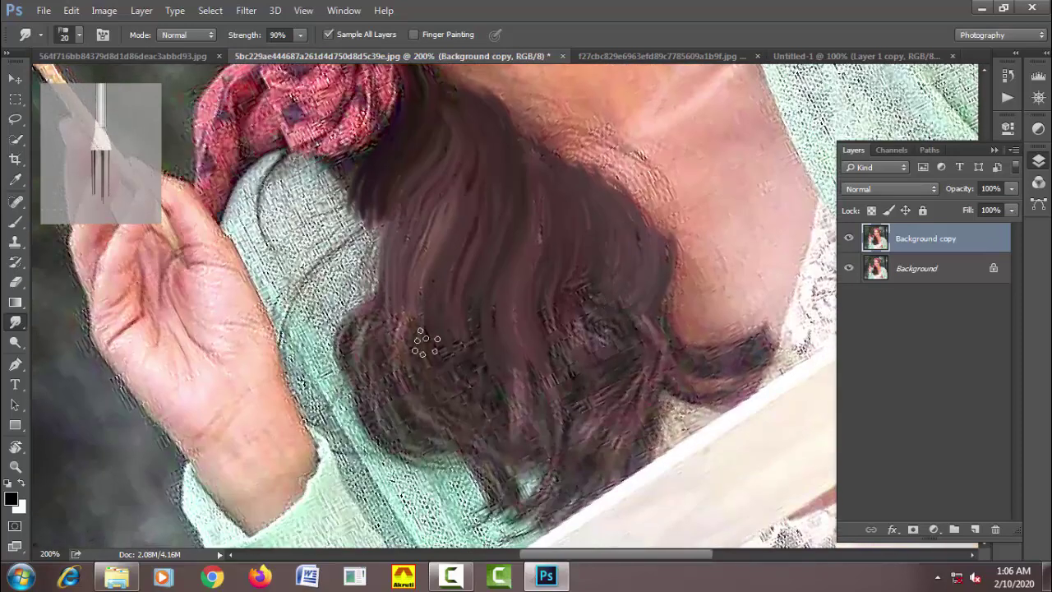
pyautogui.moveTo(382, 292)
pyautogui.mouseDown()
pyautogui.moveTo(381, 374)
pyautogui.moveTo(385, 338)
pyautogui.moveTo(397, 377)
pyautogui.moveTo(376, 385)
pyautogui.moveTo(429, 422)
pyautogui.moveTo(416, 321)
pyautogui.moveTo(404, 345)
pyautogui.moveTo(415, 353)
pyautogui.moveTo(439, 340)
pyautogui.moveTo(472, 354)
pyautogui.moveTo(498, 348)
pyautogui.moveTo(476, 343)
pyautogui.moveTo(489, 476)
pyautogui.moveTo(494, 381)
pyautogui.moveTo(531, 359)
pyautogui.moveTo(564, 409)
pyautogui.moveTo(559, 252)
pyautogui.moveTo(569, 415)
pyautogui.moveTo(571, 294)
pyautogui.moveTo(596, 393)
pyautogui.moveTo(582, 291)
pyautogui.moveTo(603, 364)
pyautogui.moveTo(604, 274)
pyautogui.moveTo(622, 323)
pyautogui.moveTo(612, 386)
pyautogui.moveTo(639, 369)
pyautogui.moveTo(633, 328)
pyautogui.moveTo(622, 450)
pyautogui.moveTo(540, 501)
pyautogui.moveTo(565, 467)
pyautogui.mouseUp()
# Extend the lower hair tips, push the hair edge toward the neck, and check the face.
pyautogui.moveTo(644, 348)
pyautogui.mouseDown()
pyautogui.moveTo(535, 413)
pyautogui.moveTo(493, 403)
pyautogui.mouseUp()
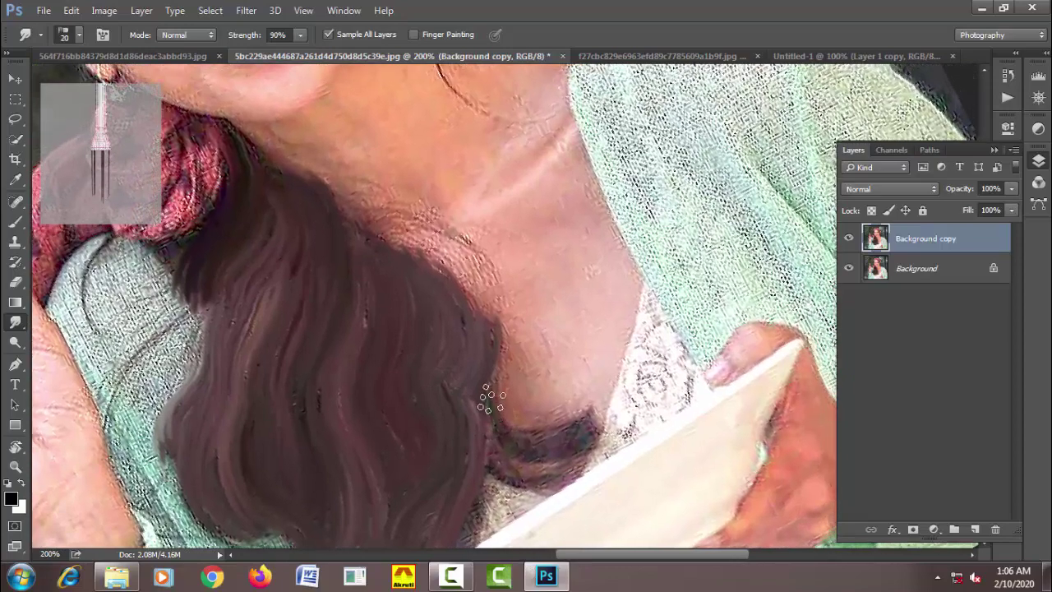
pyautogui.moveTo(503, 463)
pyautogui.mouseDown()
pyautogui.moveTo(567, 431)
pyautogui.moveTo(547, 407)
pyautogui.mouseUp()
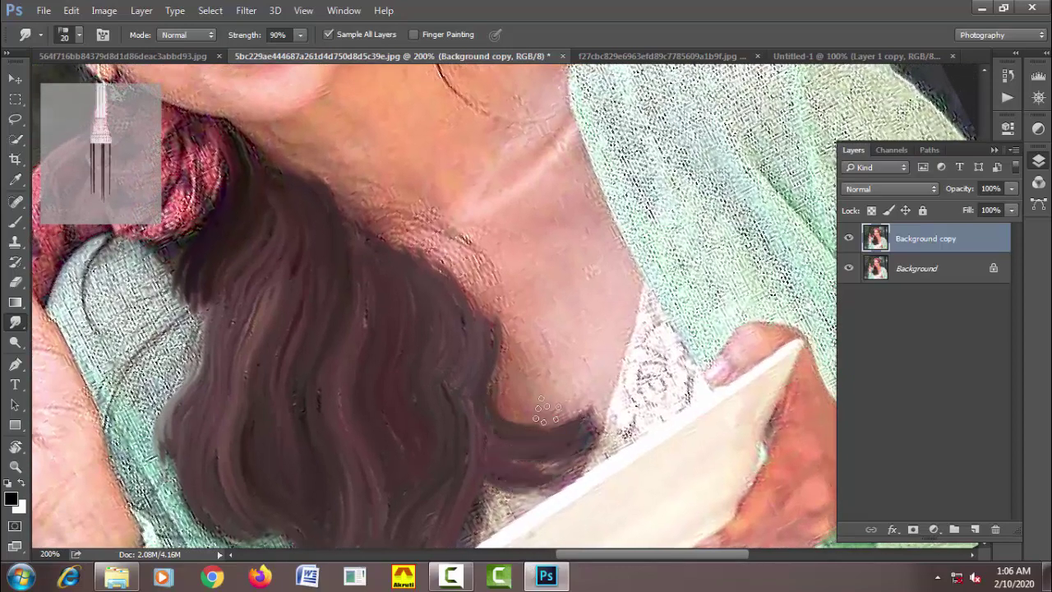
pyautogui.moveTo(448, 298); pyautogui.dragTo(463, 297)
pyautogui.scroll(-1, 521, 244)
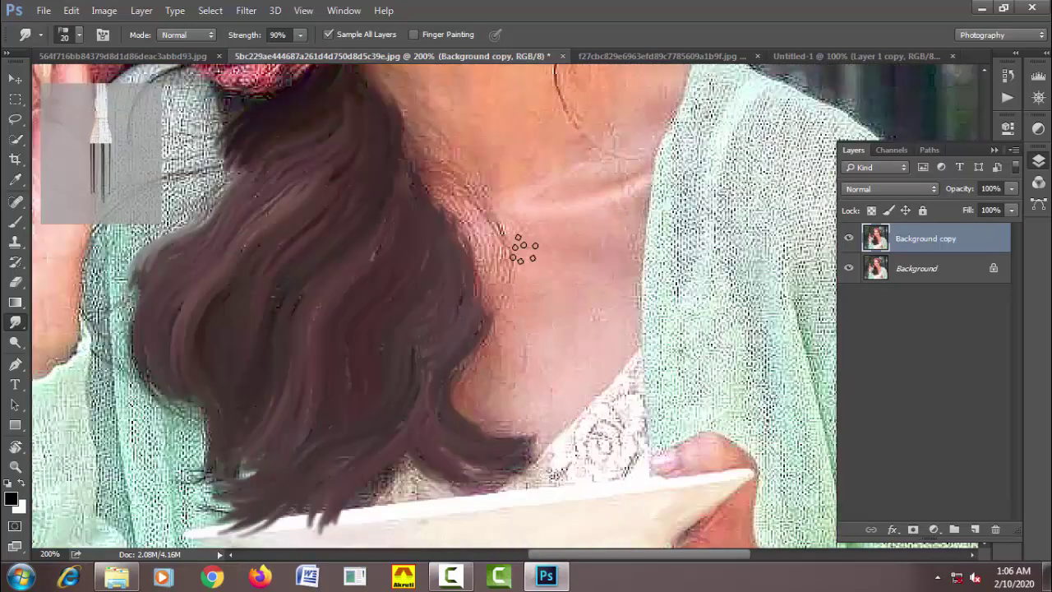
pyautogui.scroll(-1, 521, 244)
pyautogui.moveTo(521, 244); pyautogui.dragTo(536, 364)
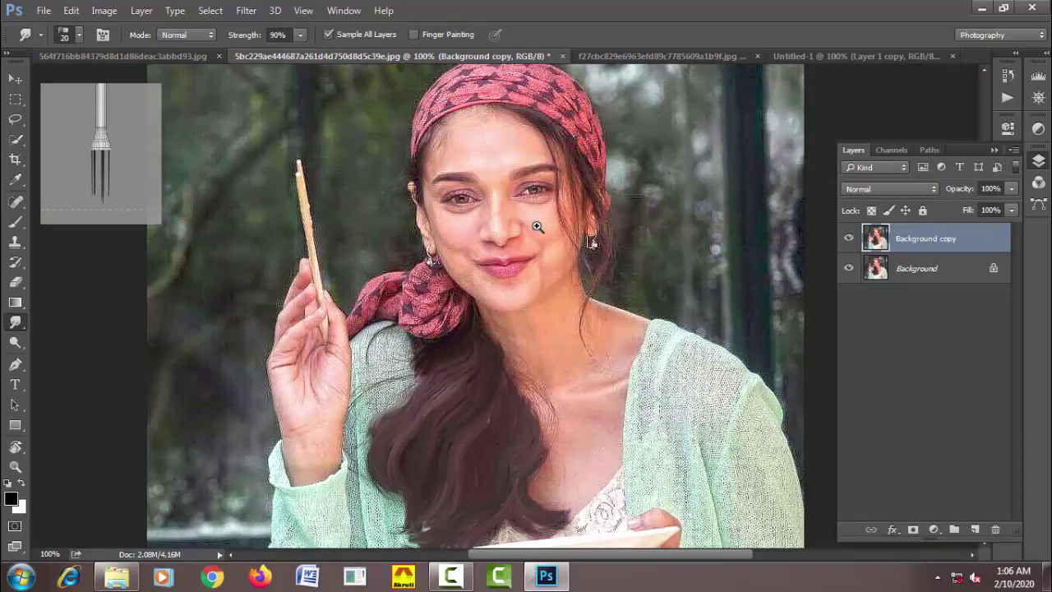
pyautogui.scroll(1, 536, 226)
pyautogui.scroll(1, 493, 321)
# Load the RK 2020 - 01 preset at 20 px with smudge strength 80%.
pyautogui.rightClick(324, 201)
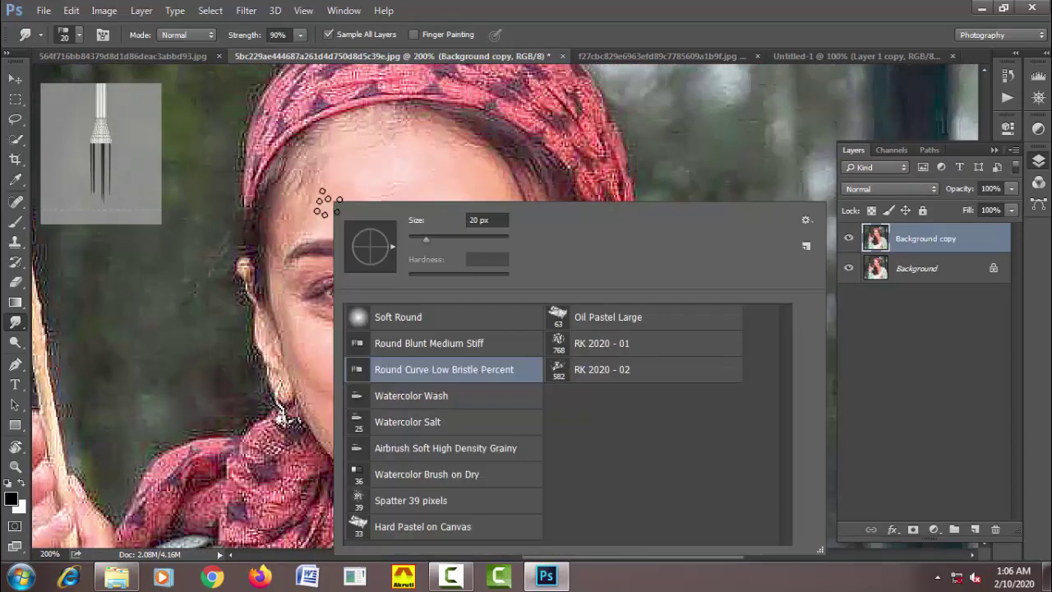
pyautogui.click(562, 345)
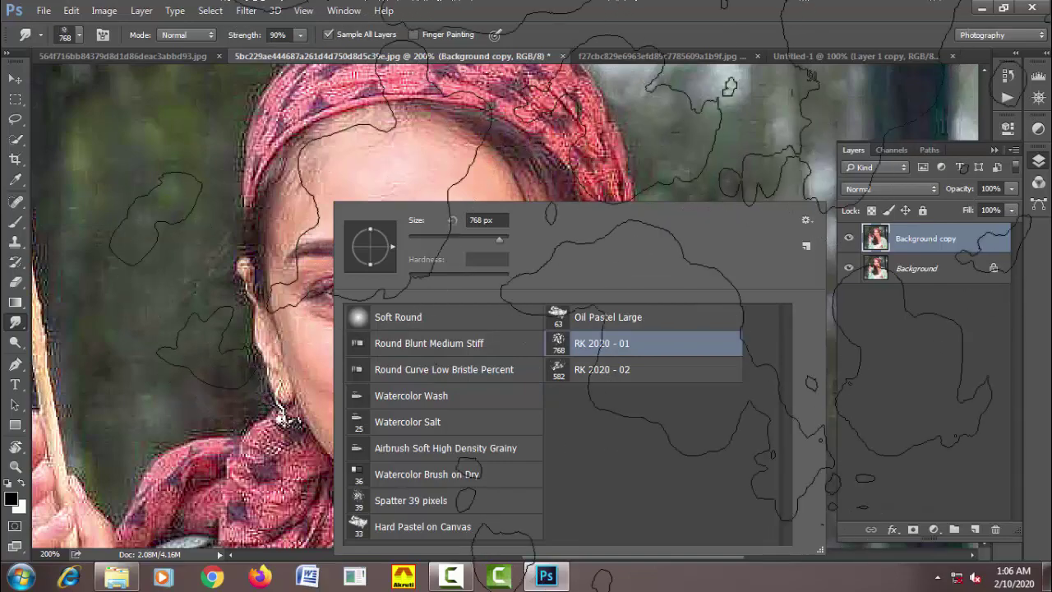
pyautogui.press('Return')
pyautogui.press('[')
pyautogui.press('[')
pyautogui.press('[')
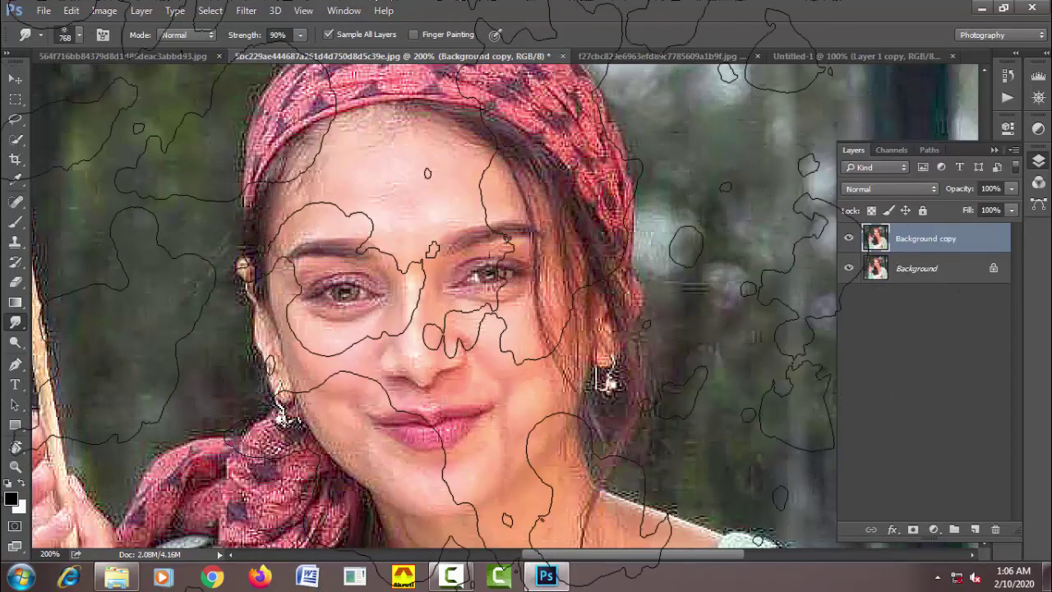
pyautogui.press('[')
pyautogui.press('[')
pyautogui.press('[')
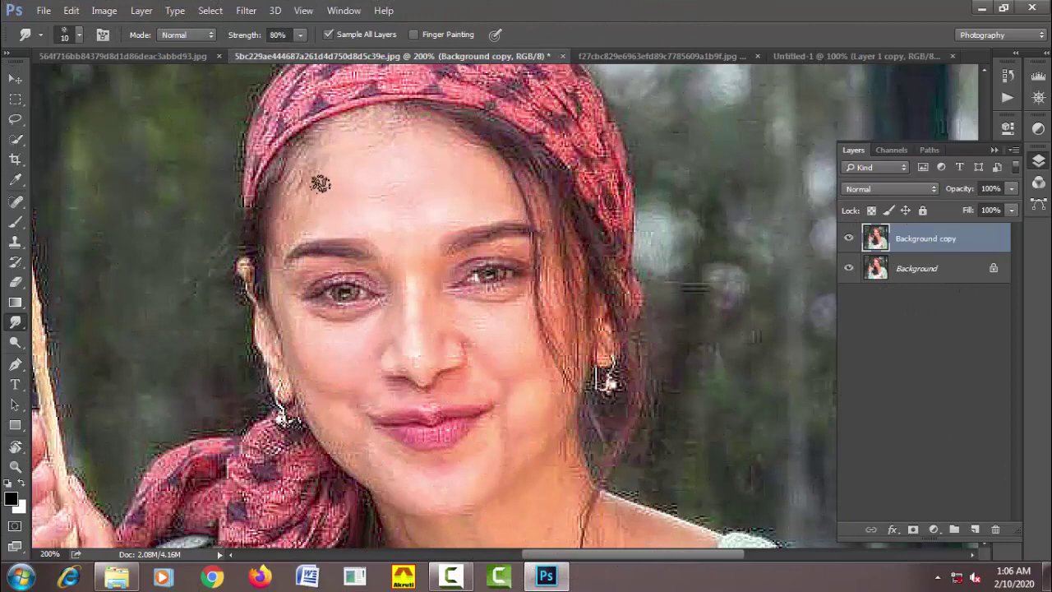
pyautogui.press('8')
pyautogui.press(']')
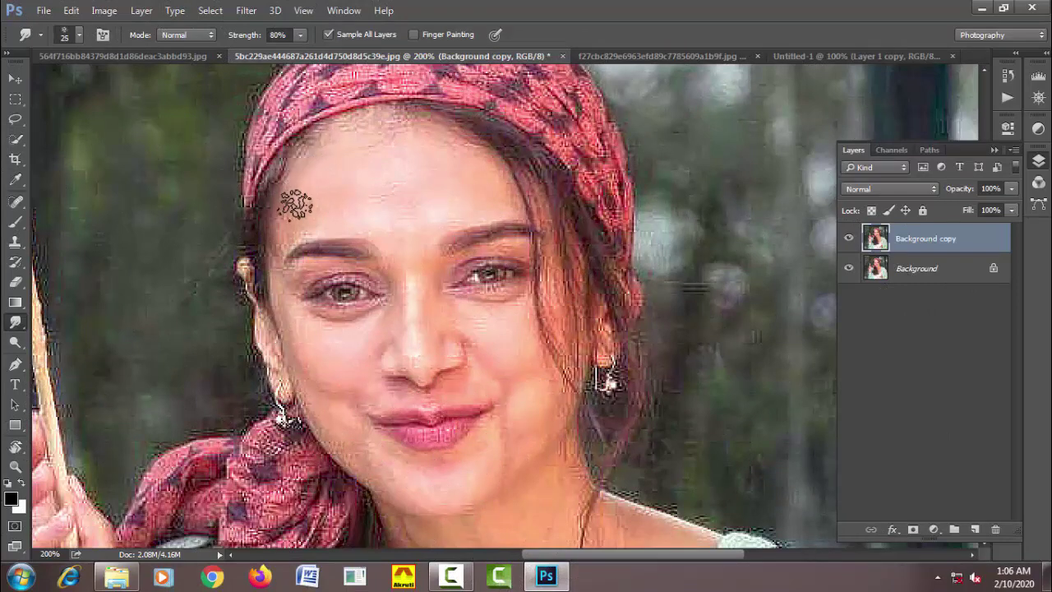
# Fine-tune the smudge brush size between 10 and 20 px, settling on 15 px.
pyautogui.press('[')
pyautogui.press('[')
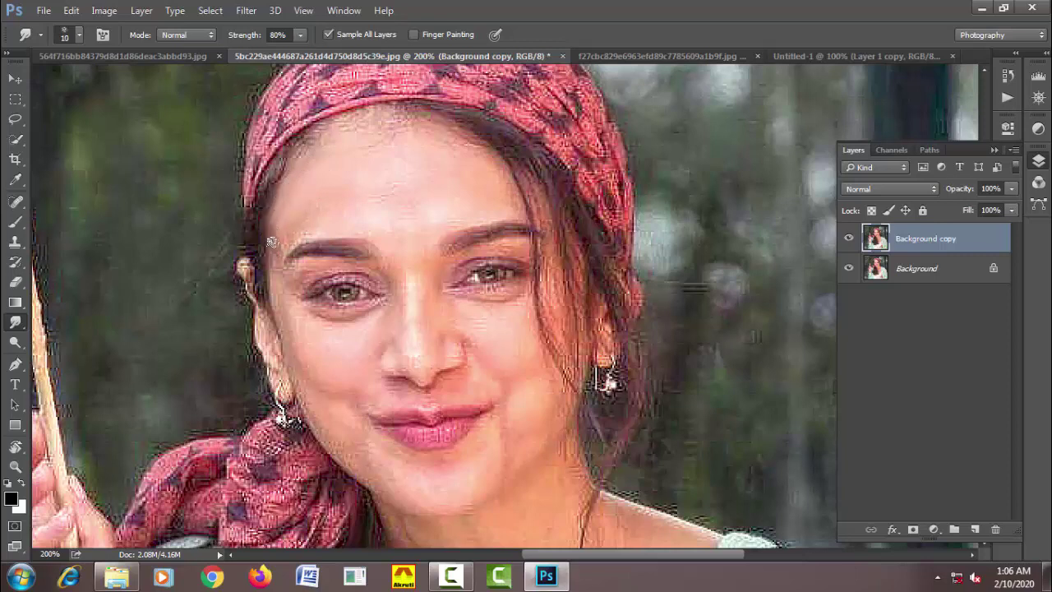
pyautogui.press(']')
pyautogui.press(']')
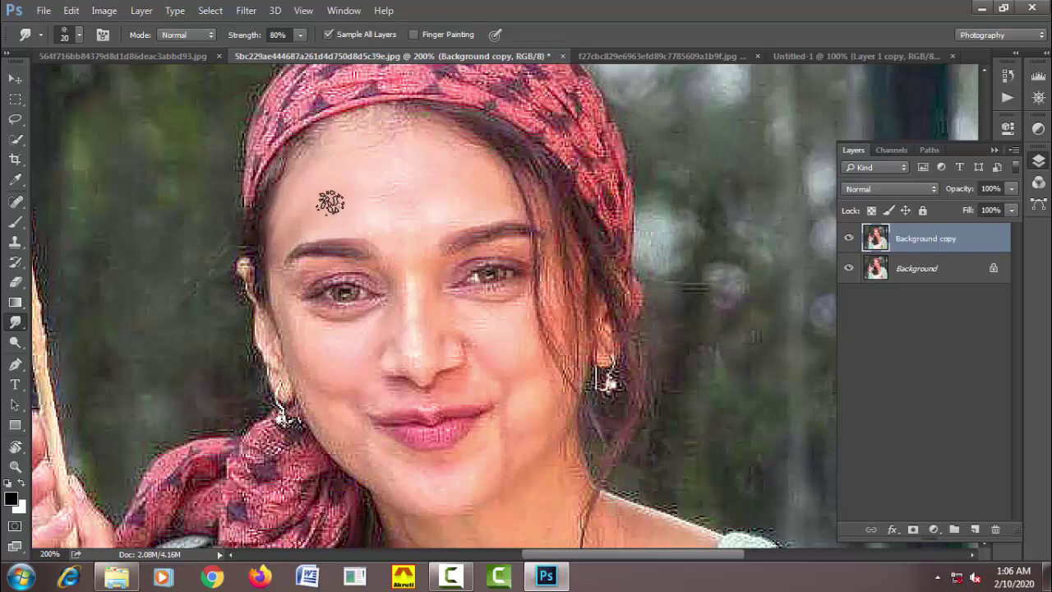
pyautogui.press('[')
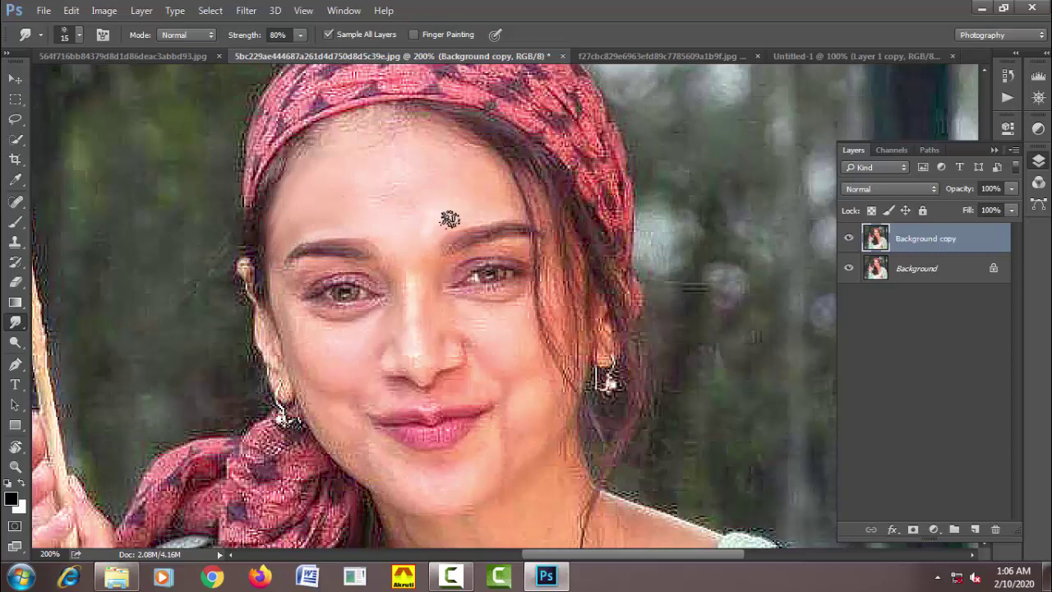
pyautogui.press(']')
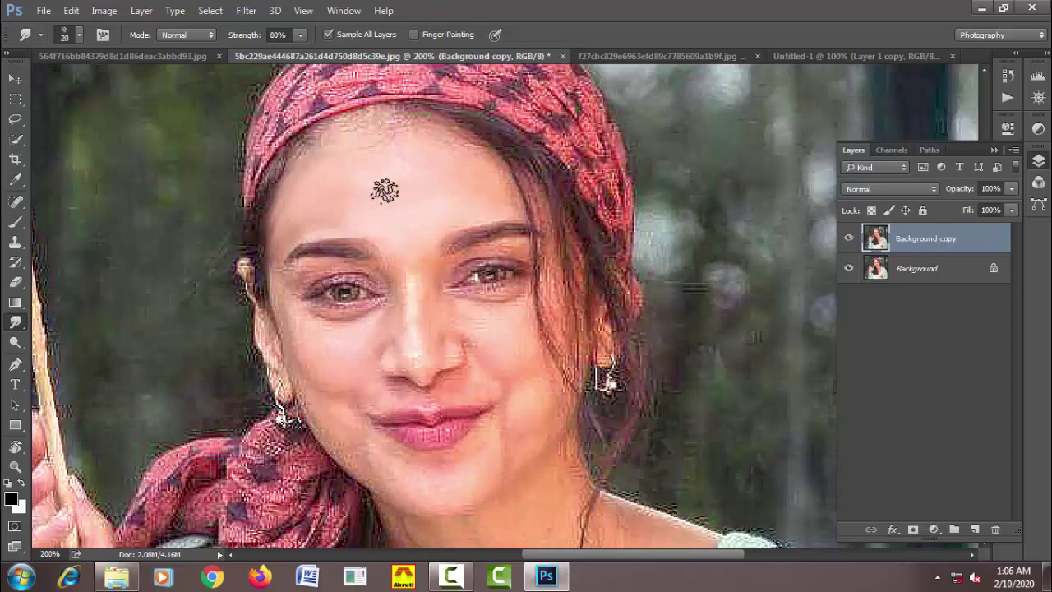
pyautogui.press('[')
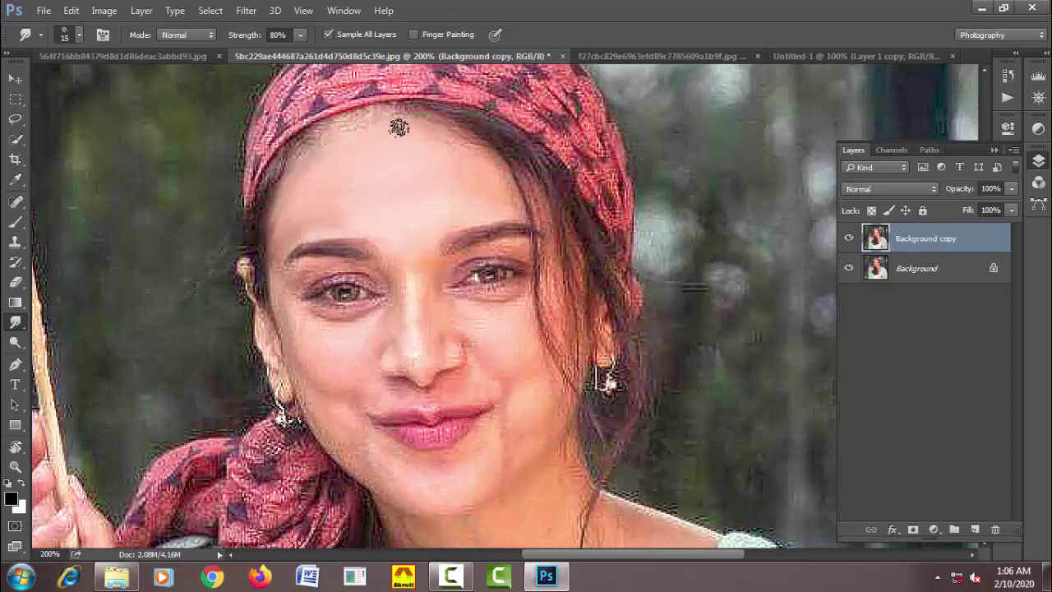
pyautogui.press(']')
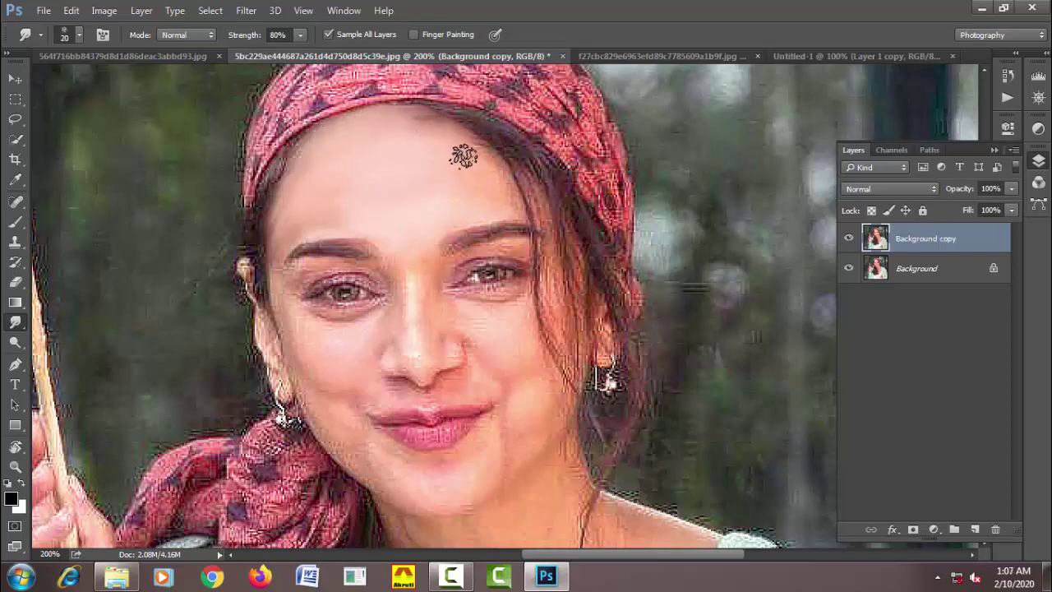
pyautogui.press('[')
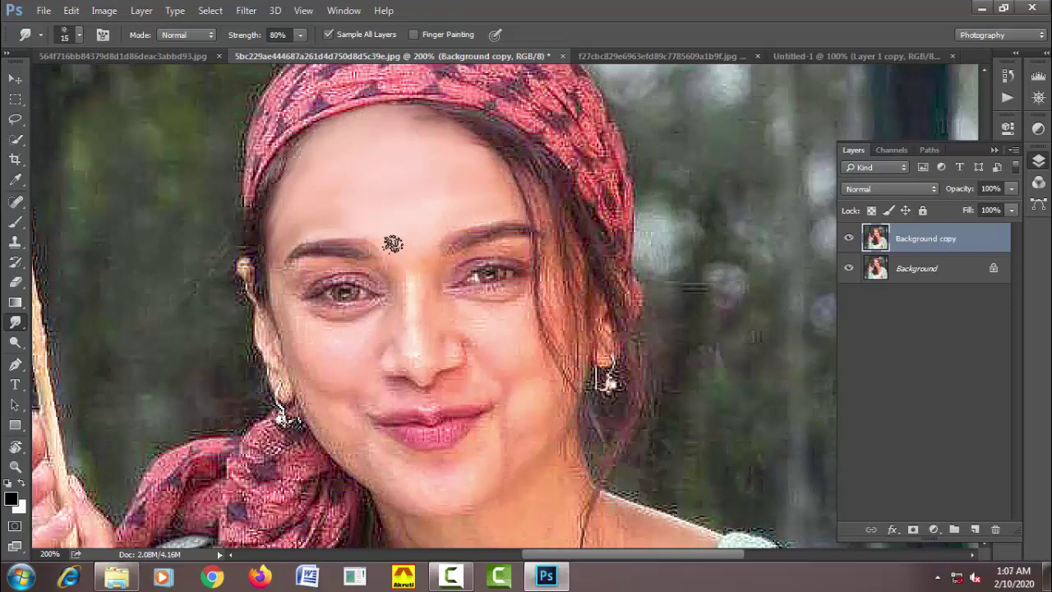
# At 30% smudge strength, smooth the skin under and around the left eye.
pyautogui.rightClick(399, 235)
pyautogui.press('Escape')
pyautogui.moveTo(356, 312); pyautogui.dragTo(359, 309)
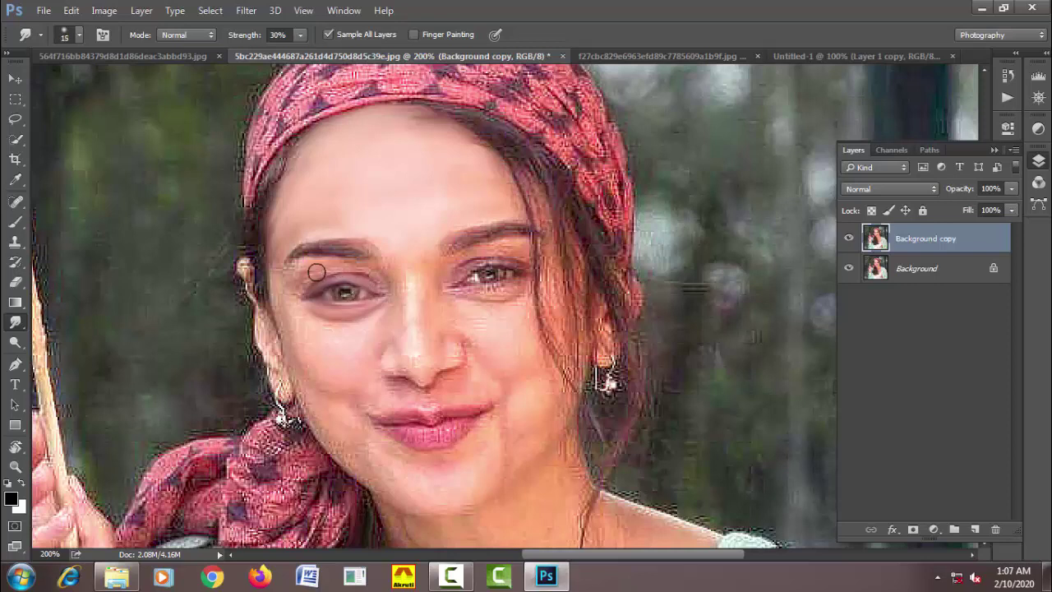
pyautogui.moveTo(316, 272); pyautogui.dragTo(328, 271)
pyautogui.moveTo(357, 261); pyautogui.dragTo(301, 265)
# Resize the smudge brush between 15 and 35 px while working down the cheeks and chin.
pyautogui.press(']')
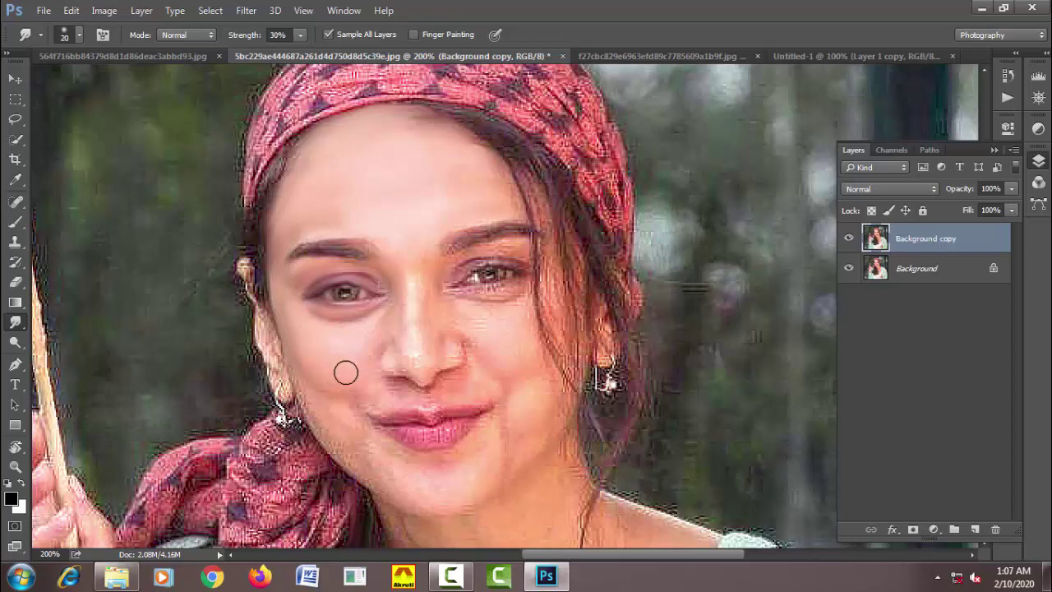
pyautogui.press('[')
pyautogui.press('[')
pyautogui.press(']')
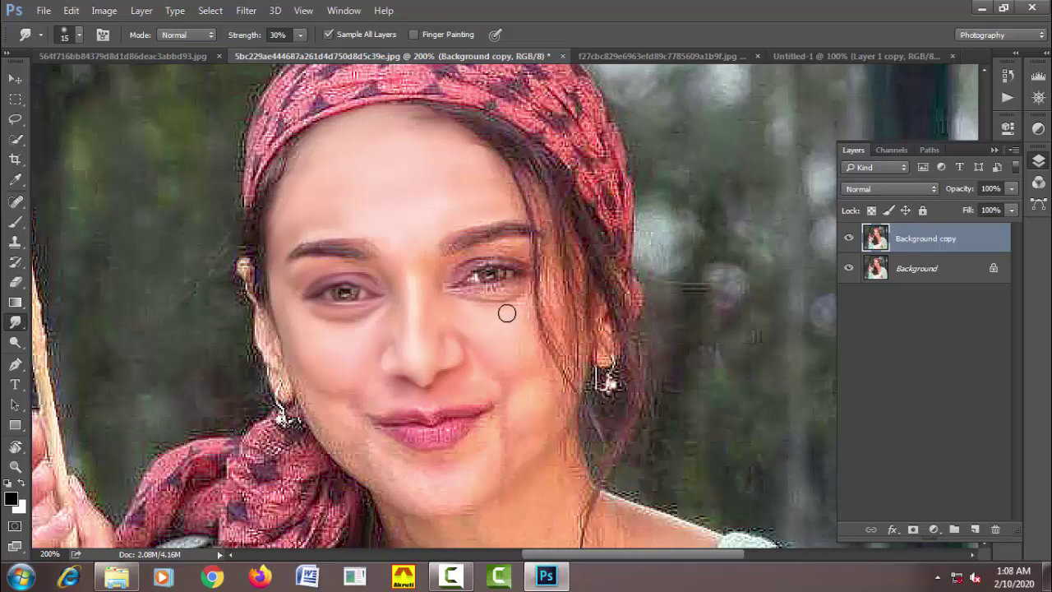
pyautogui.press(']')
pyautogui.press('[')
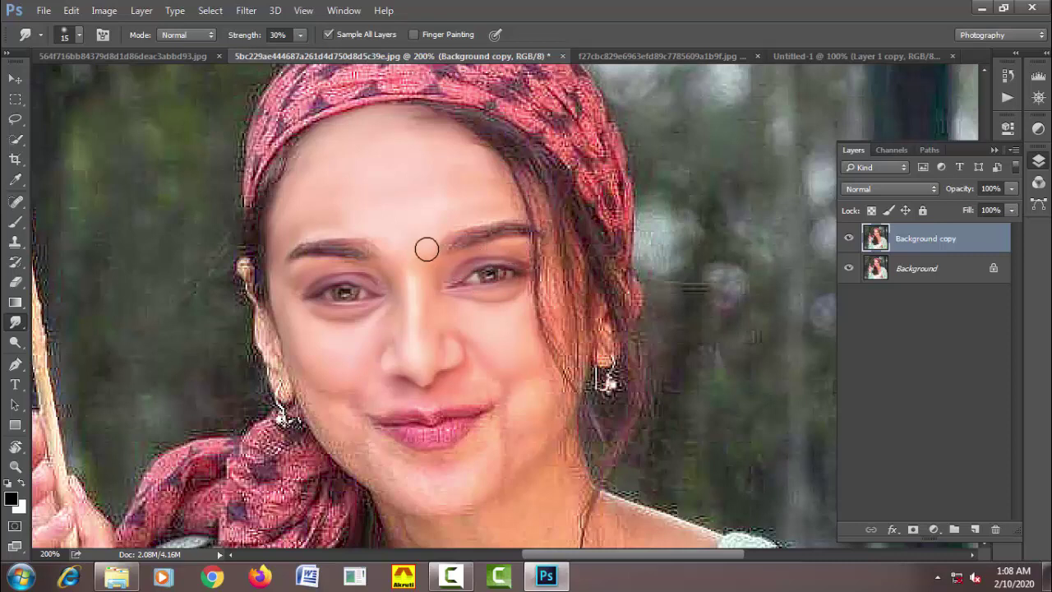
pyautogui.press(']')
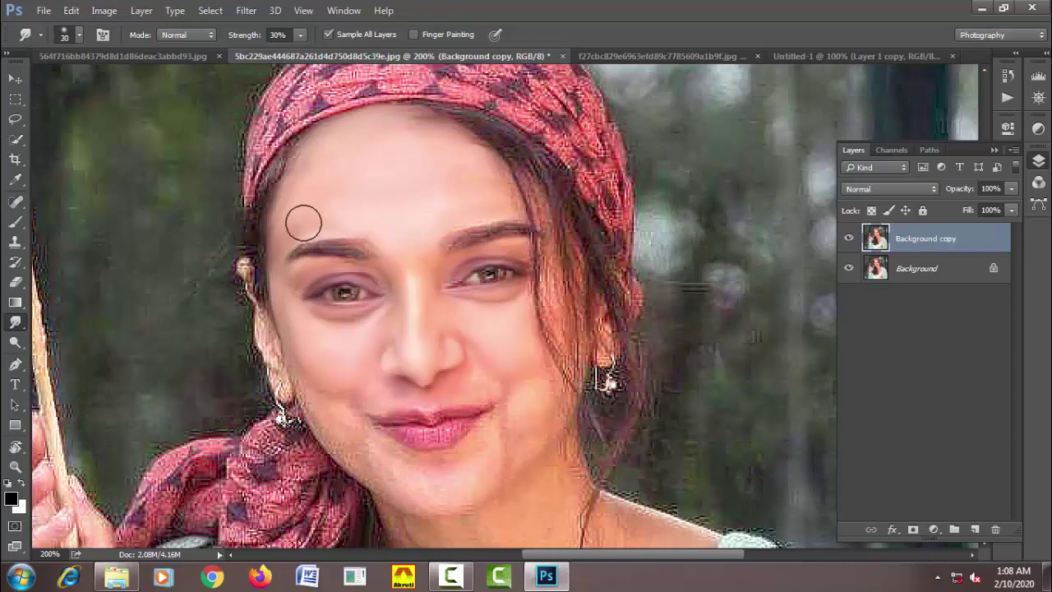
pyautogui.press(']')
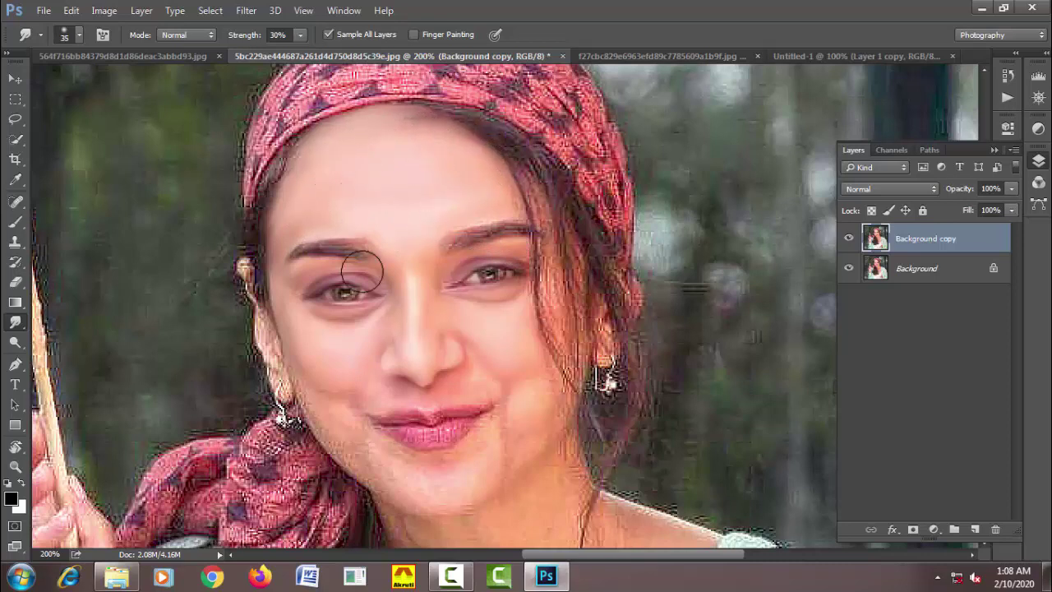
pyautogui.scroll(-1, 407, 325)
pyautogui.press('[')
pyautogui.press('[')
pyautogui.press('[')
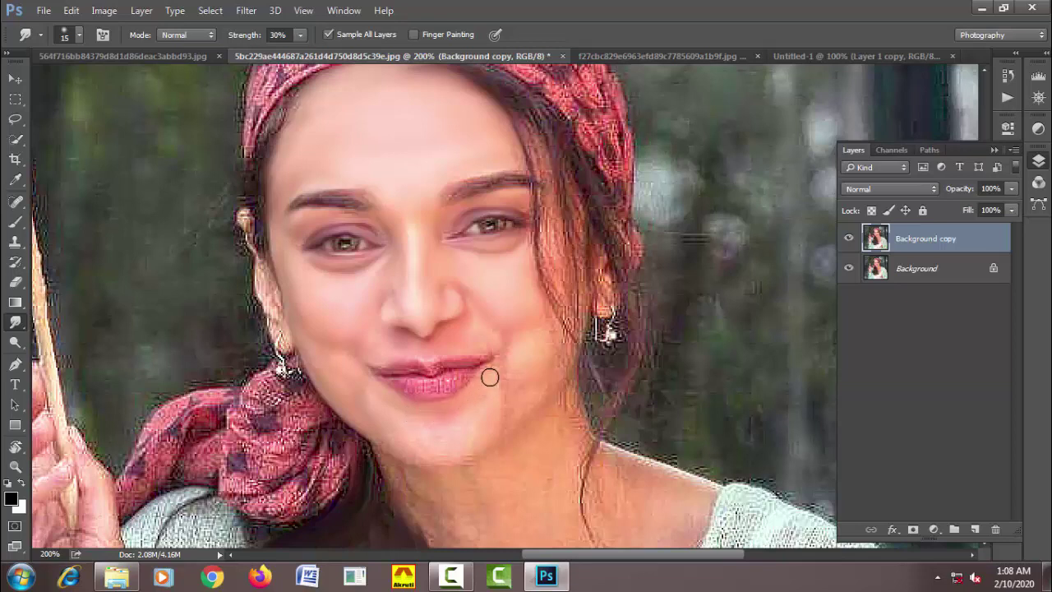
pyautogui.press(']')
pyautogui.press('[')
pyautogui.press(']')
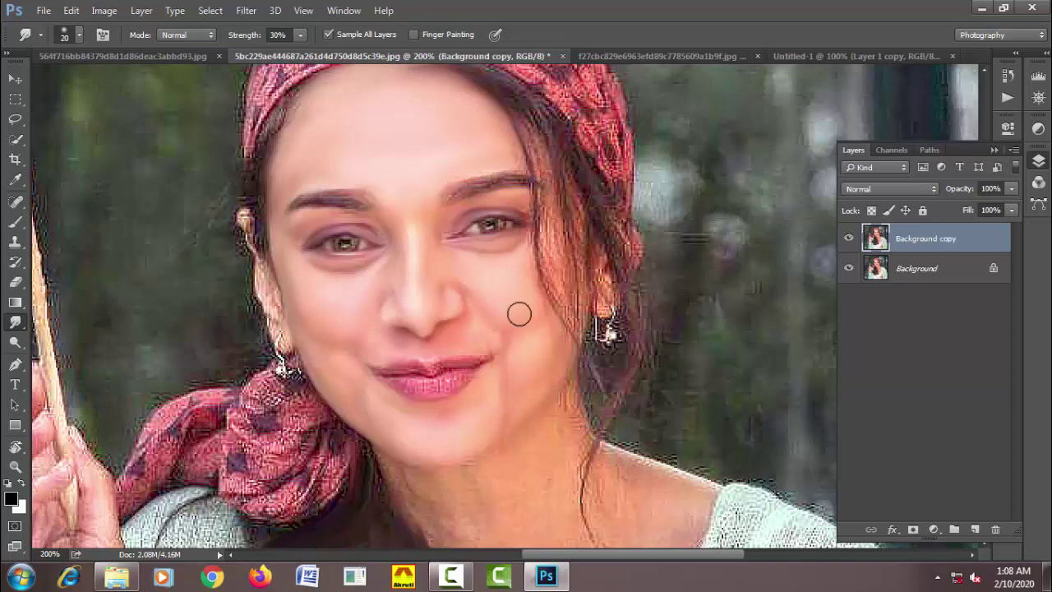
pyautogui.press('[')
pyautogui.scroll(-3, 428, 384)
pyautogui.press(']')
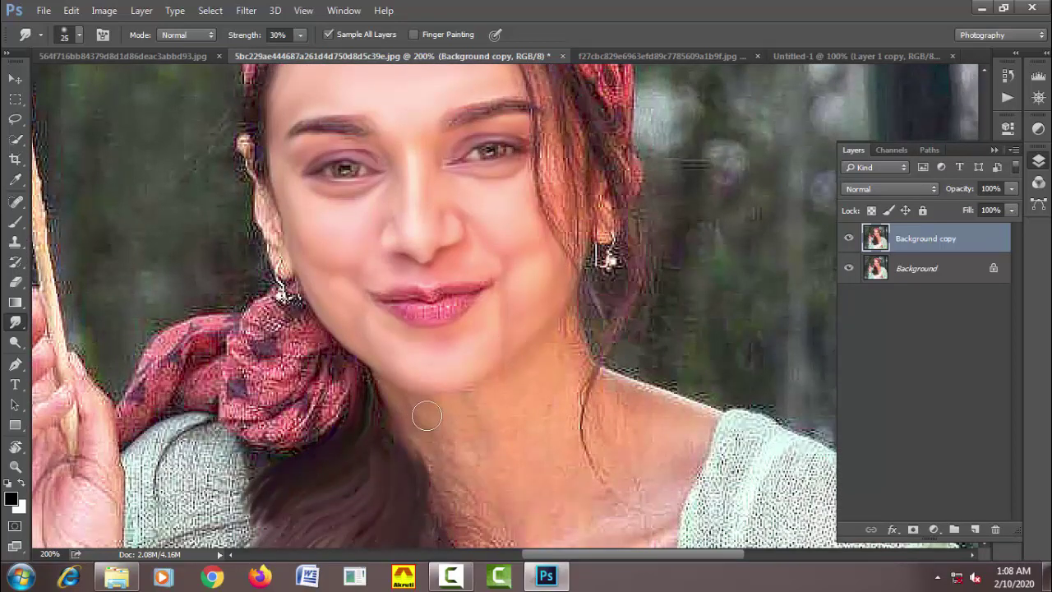
# Smooth the neck skin with a 15–25 px smudge brush.
pyautogui.moveTo(419, 428)
pyautogui.mouseDown()
pyautogui.moveTo(463, 516)
pyautogui.moveTo(484, 498)
pyautogui.moveTo(469, 457)
pyautogui.mouseUp()
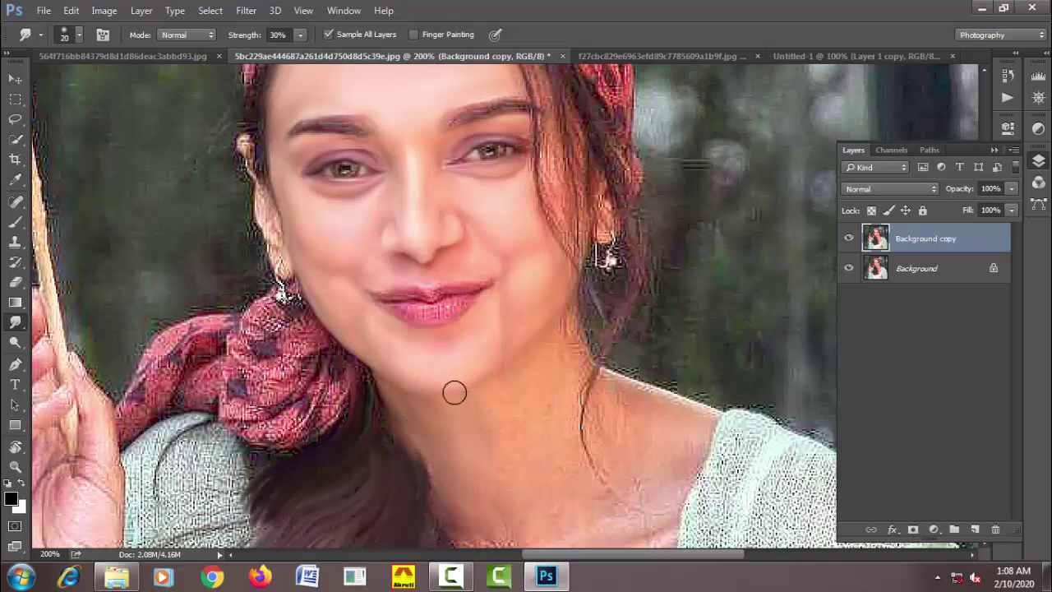
pyautogui.press('[')
pyautogui.press(']')
pyautogui.press(']')
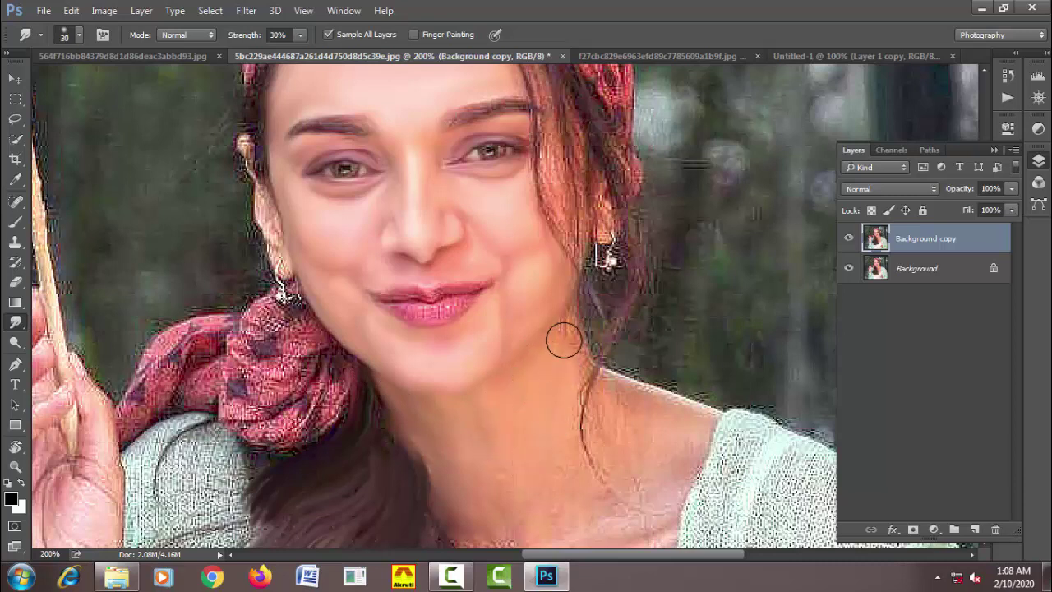
pyautogui.press('[')
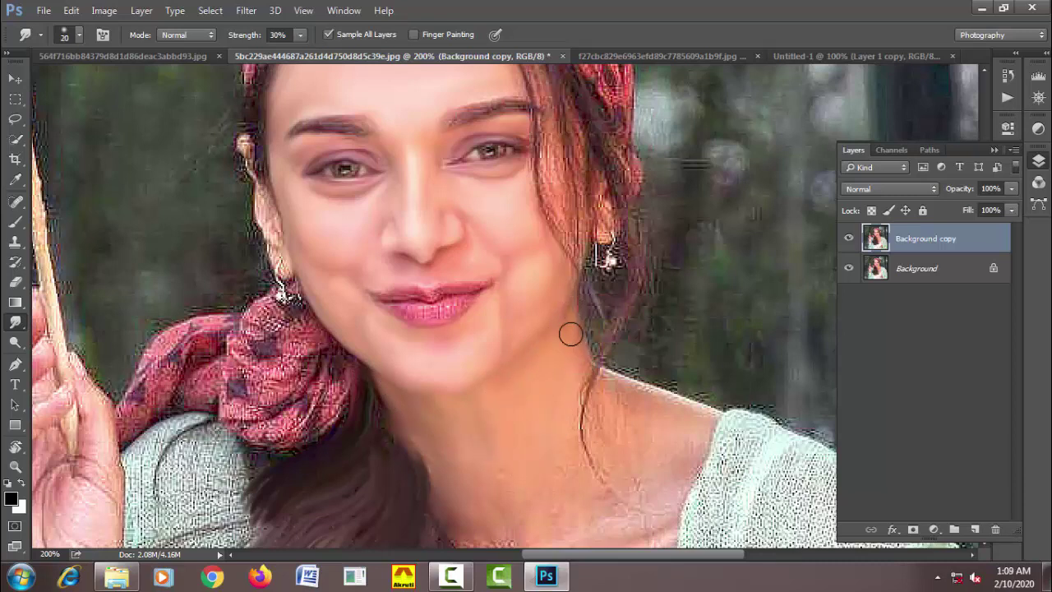
pyautogui.press('[')
pyautogui.press(']')
pyautogui.press(']')
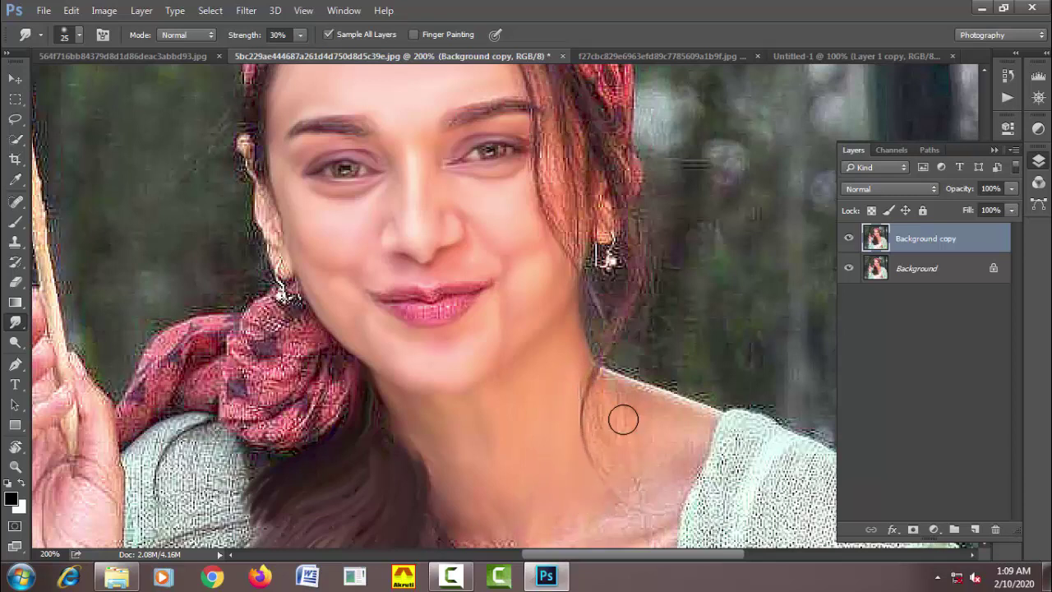
pyautogui.press('[')
pyautogui.press(']')
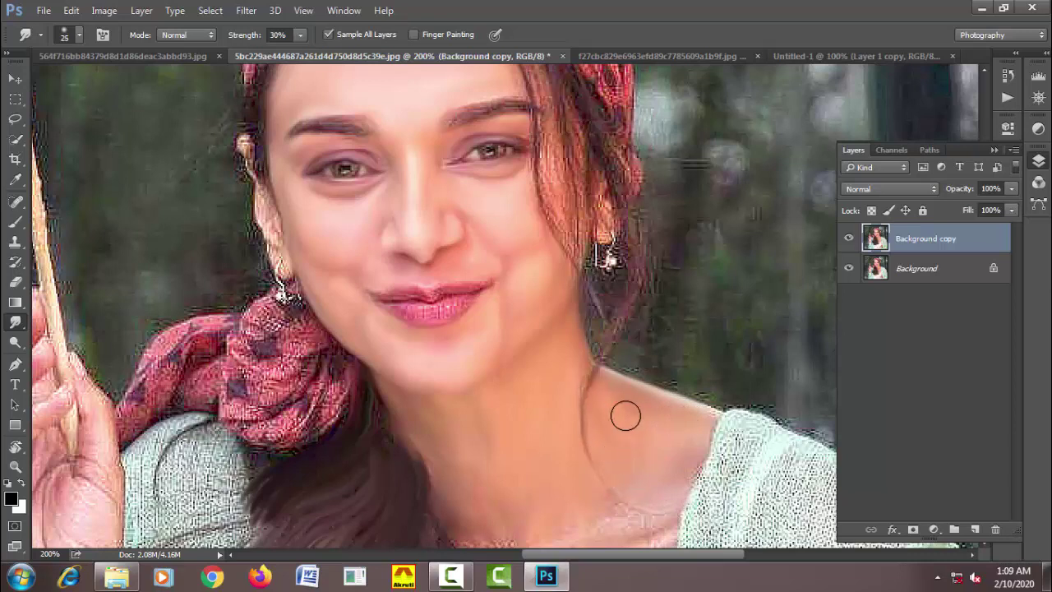
# Smudge the skin along the neckline smooth with a 30 px brush.
pyautogui.scroll(-2, 649, 428)
pyautogui.scroll(-1, 651, 425)
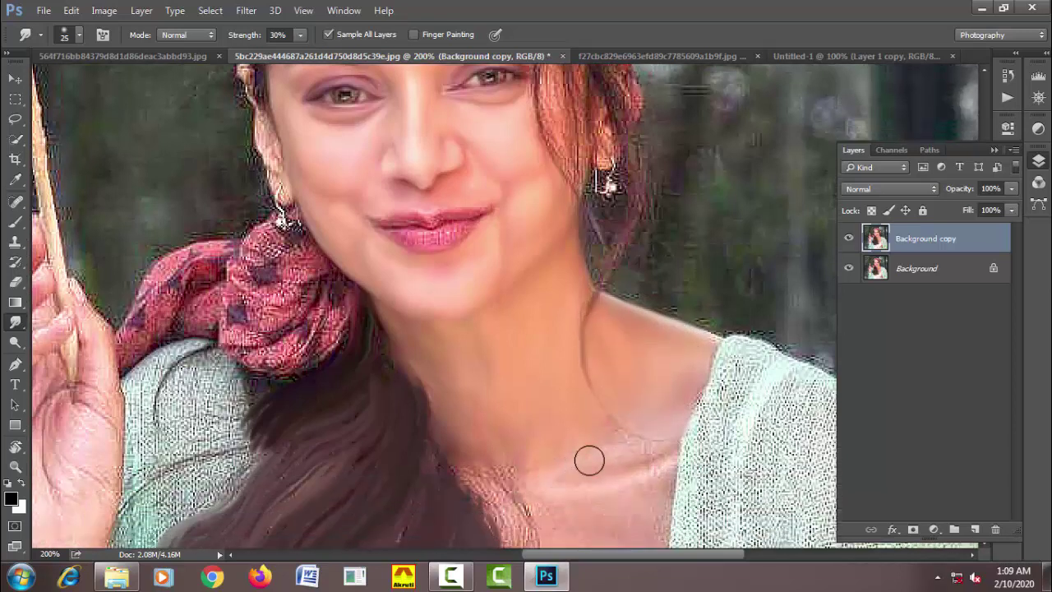
pyautogui.press(']')
pyautogui.press('[')
pyautogui.press('[')
pyautogui.press(']')
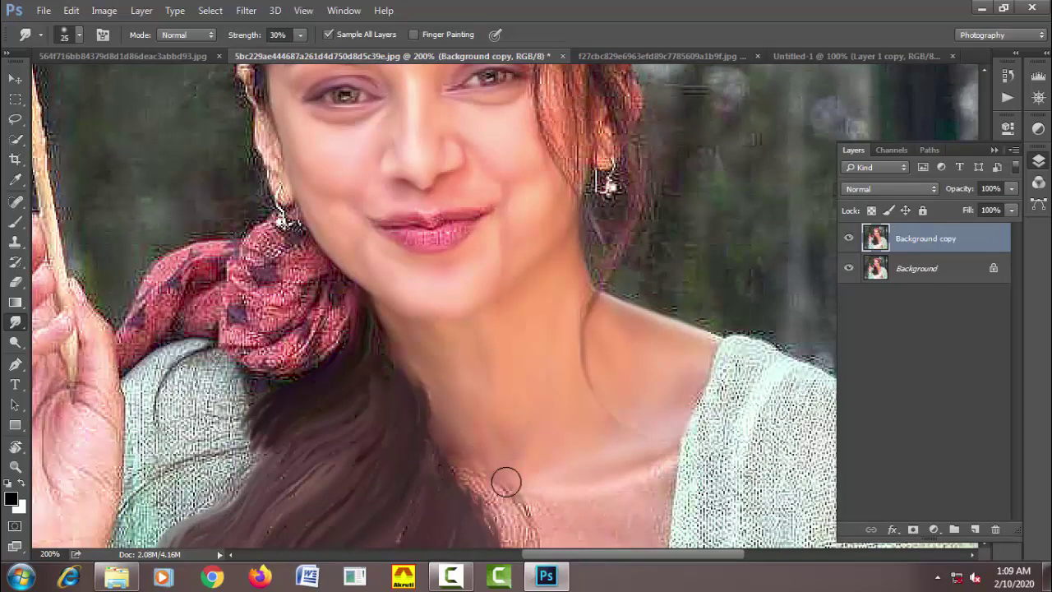
pyautogui.press(']')
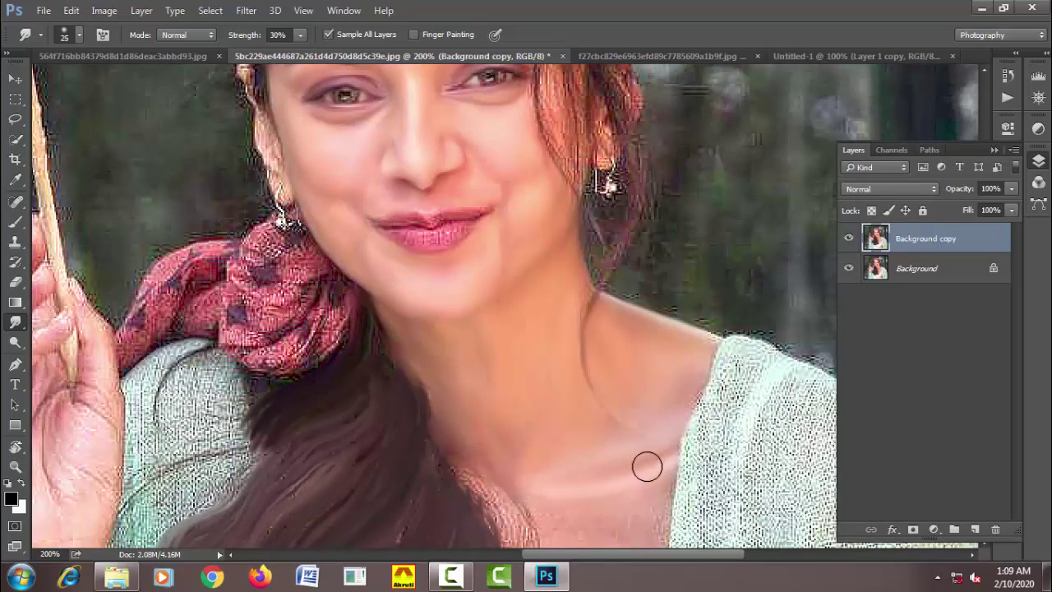
pyautogui.scroll(-3, 633, 460)
pyautogui.moveTo(536, 436); pyautogui.dragTo(657, 434)
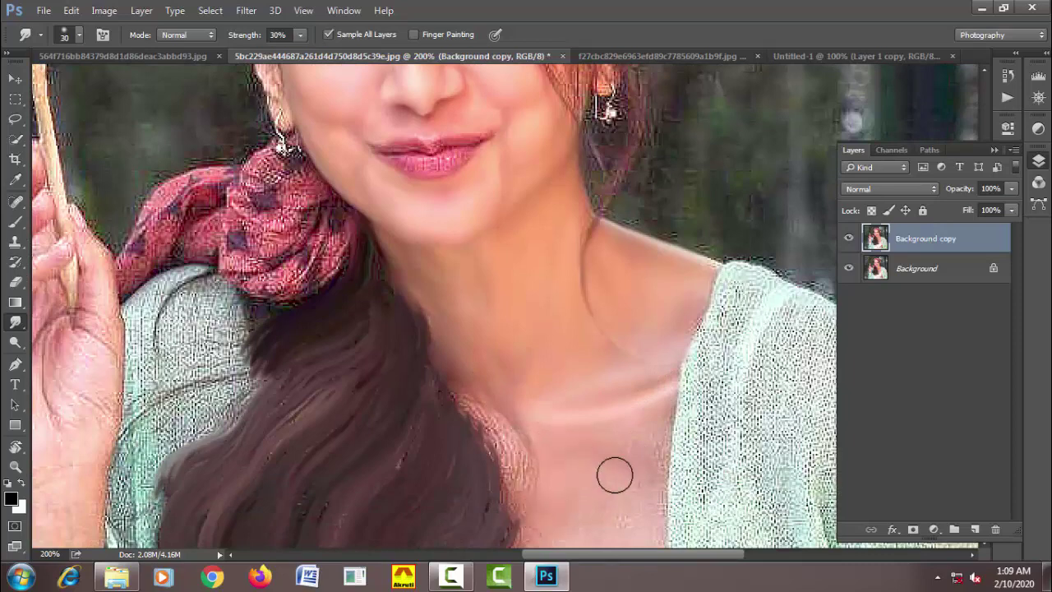
# Smooth the chest skin upward with a 35 px brush.
pyautogui.scroll(-2, 628, 418)
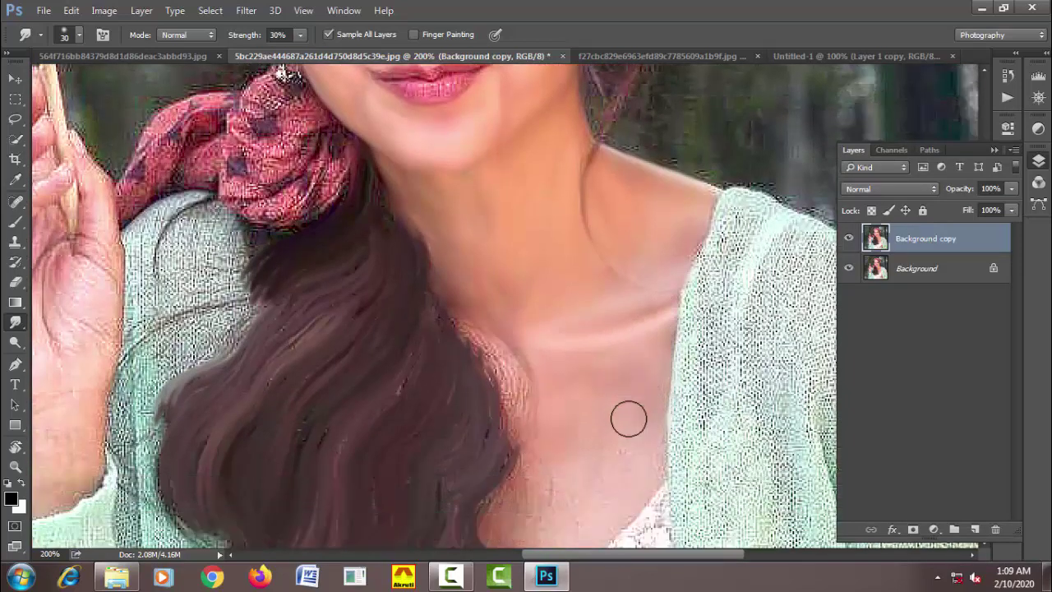
pyautogui.scroll(-1, 627, 418)
pyautogui.press(']')
pyautogui.press(']')
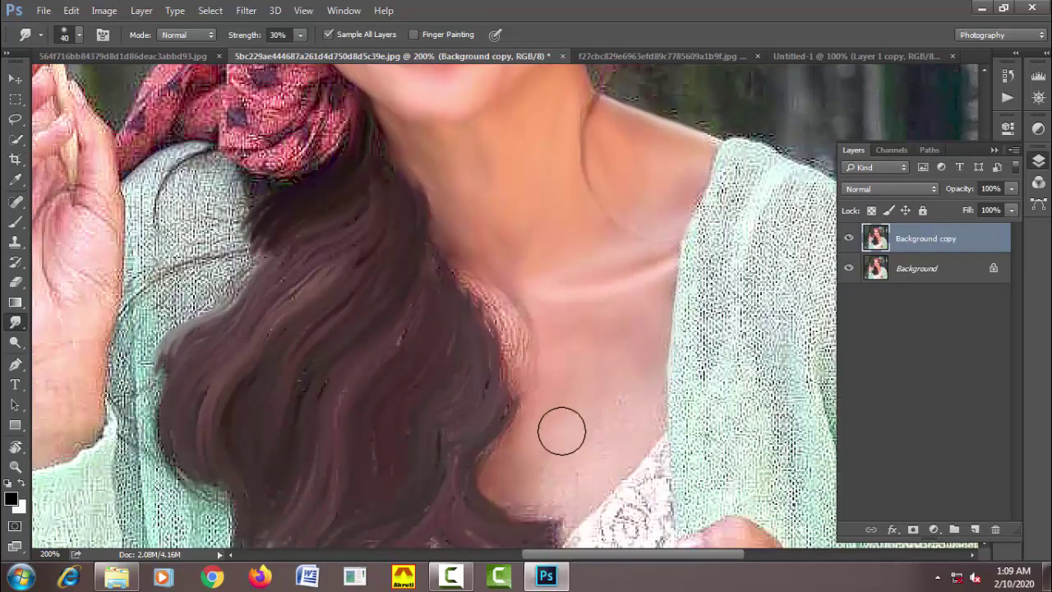
pyautogui.moveTo(566, 494)
pyautogui.mouseDown()
pyautogui.moveTo(641, 392)
pyautogui.moveTo(618, 381)
pyautogui.moveTo(627, 334)
pyautogui.moveTo(575, 338)
pyautogui.mouseUp()
pyautogui.scroll(3, 575, 338)
pyautogui.press('[')
pyautogui.press('[')
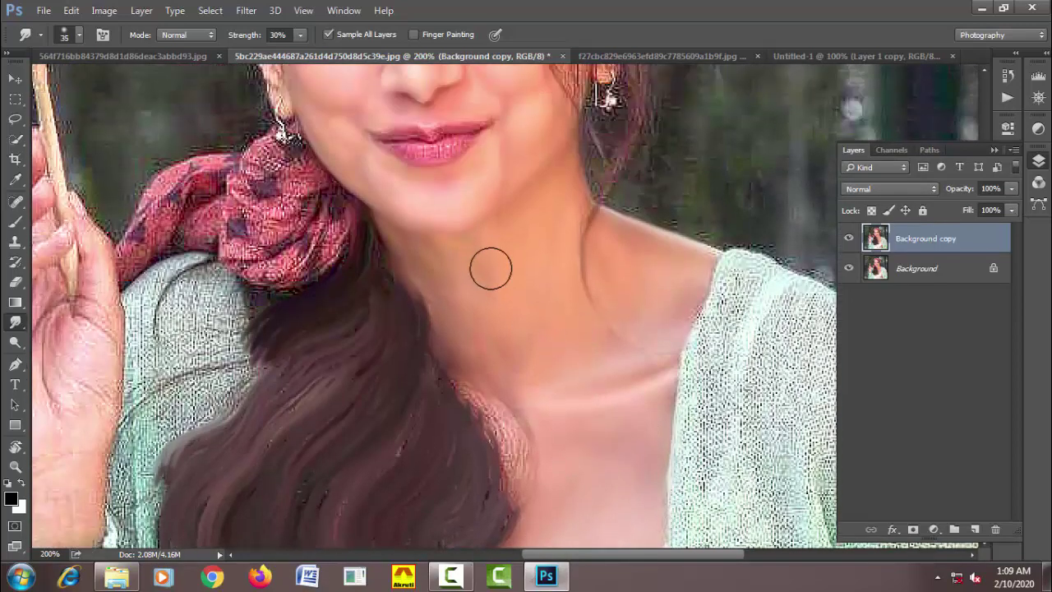
pyautogui.scroll(3, 491, 332)
# Smooth the woman's face edge below the ear with a 10 px smudge brush.
pyautogui.scroll(3, 460, 313)
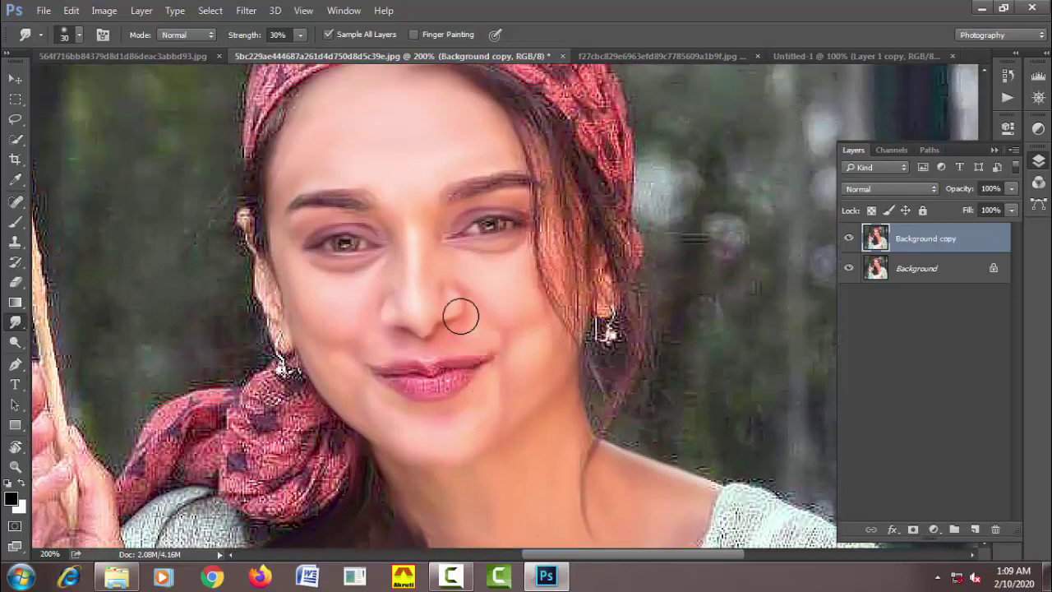
pyautogui.press('[')
pyautogui.press('[')
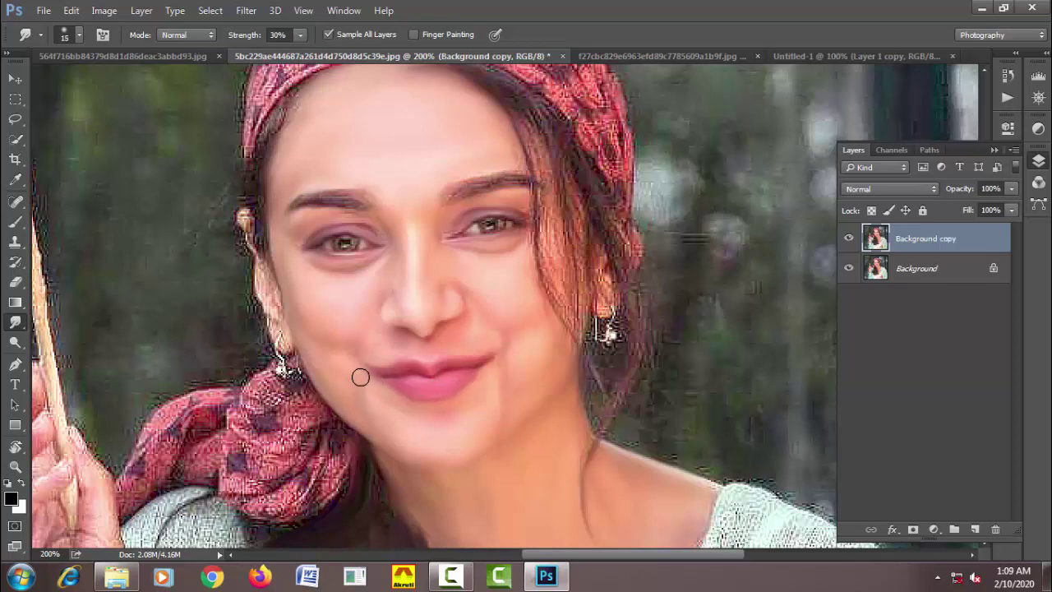
pyautogui.press(']')
pyautogui.press('[')
pyautogui.press('[')
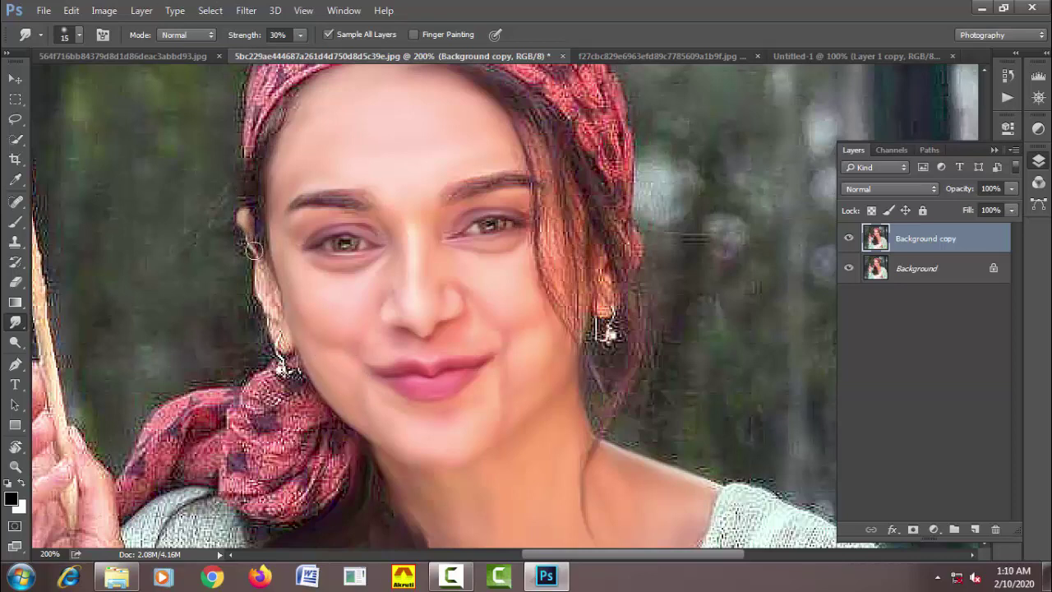
pyautogui.moveTo(254, 250); pyautogui.dragTo(261, 293)
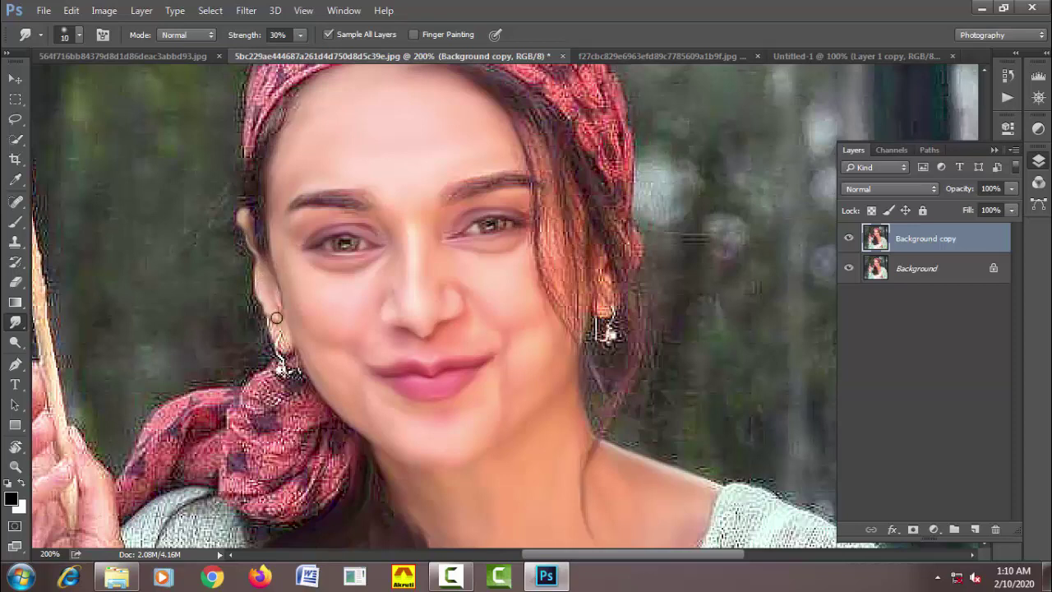
pyautogui.press('[')
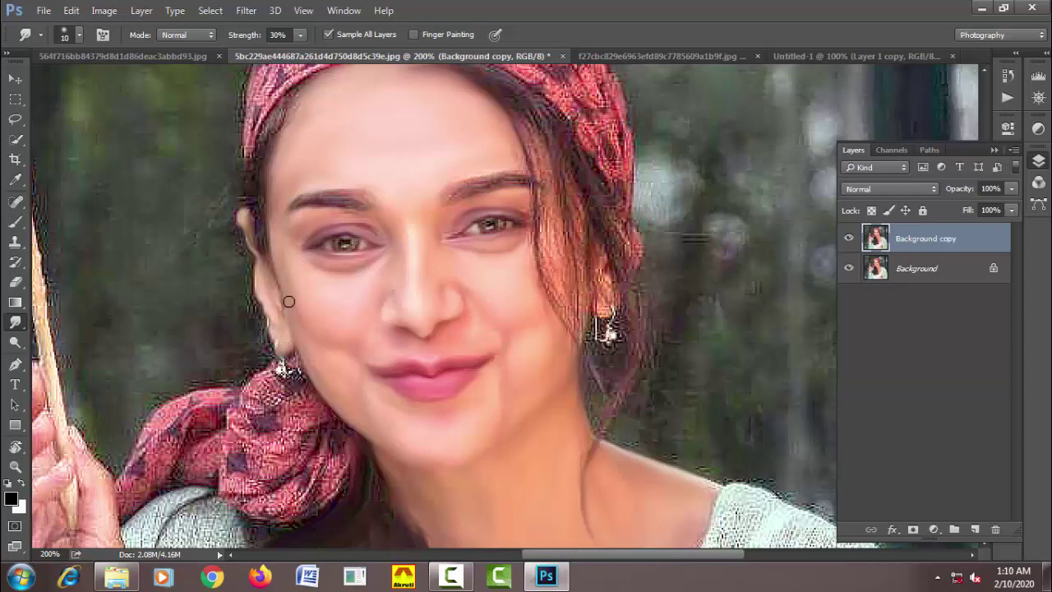
# Toggle the Background copy to compare with the original, then switch to the bearded man's portrait.
pyautogui.keyDown('alt'); pyautogui.click(517, 353); pyautogui.keyUp('alt')
pyautogui.keyDown('alt'); pyautogui.click(550, 345); pyautogui.keyUp('alt')
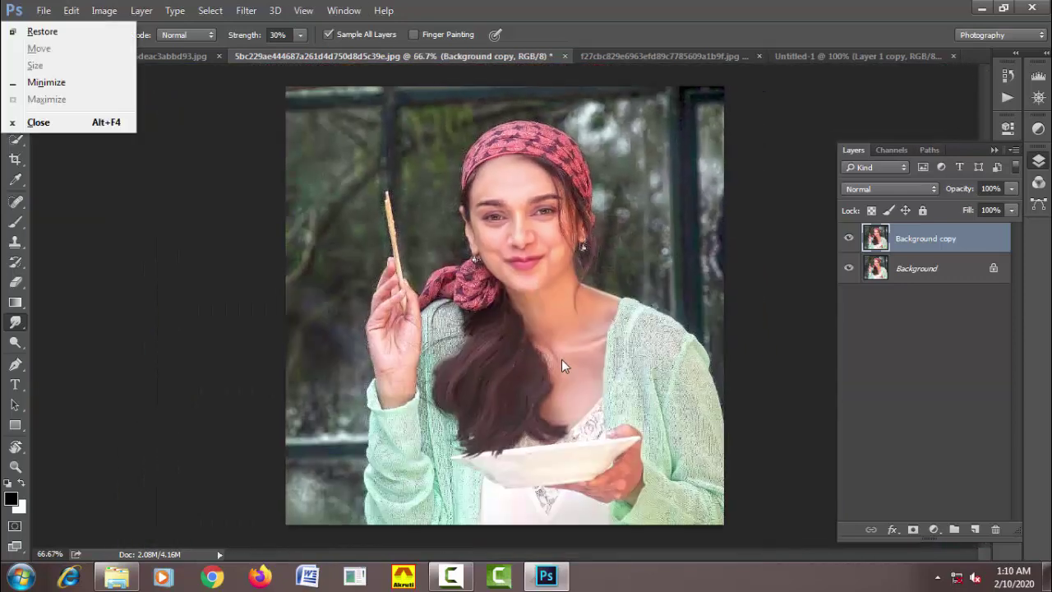
pyautogui.keyDown('ctrl'); pyautogui.click(567, 285); pyautogui.keyUp('ctrl')
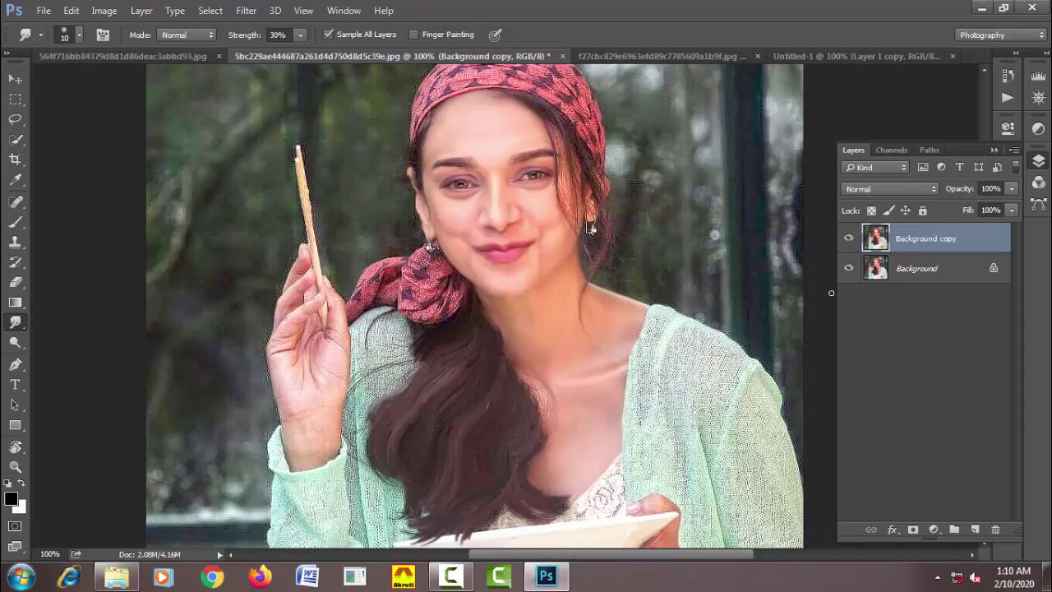
pyautogui.click(851, 241)
pyautogui.click(850, 240)
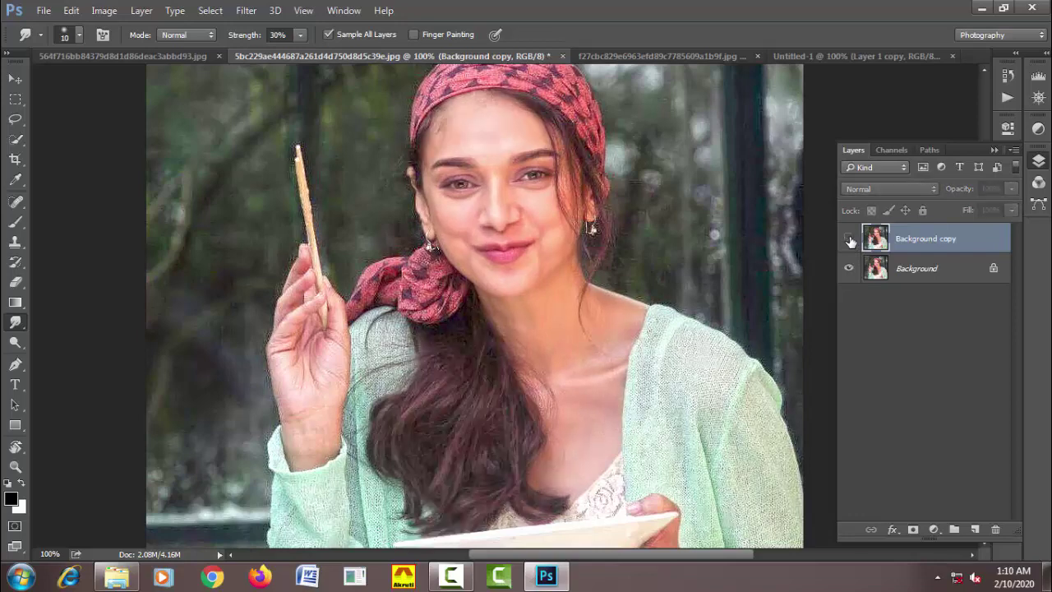
pyautogui.click(661, 55)
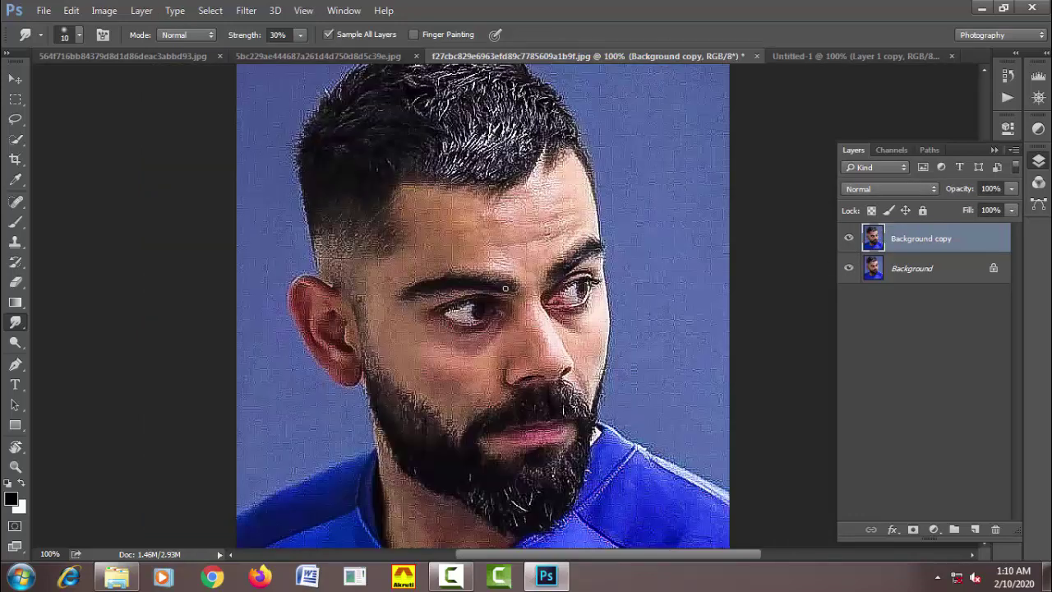
# Smudge the man's cheek below the eye, the cheek beside the nose, and the upper eyelid.
pyautogui.keyDown('ctrl'); pyautogui.click(509, 274); pyautogui.keyUp('ctrl')
pyautogui.keyDown('alt'); pyautogui.click(509, 258); pyautogui.keyUp('alt')
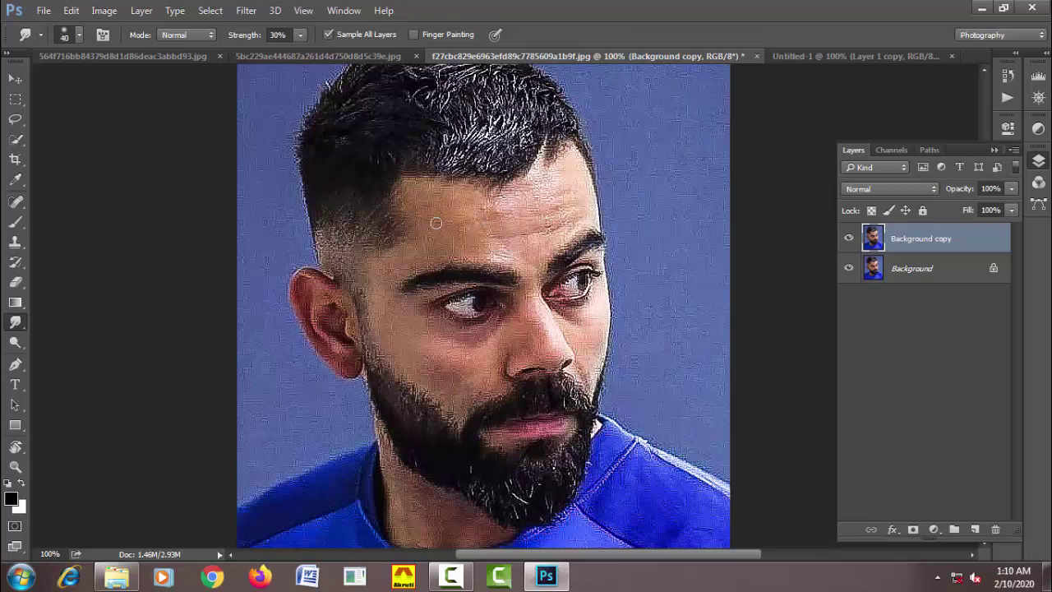
pyautogui.press(']')
pyautogui.press(']')
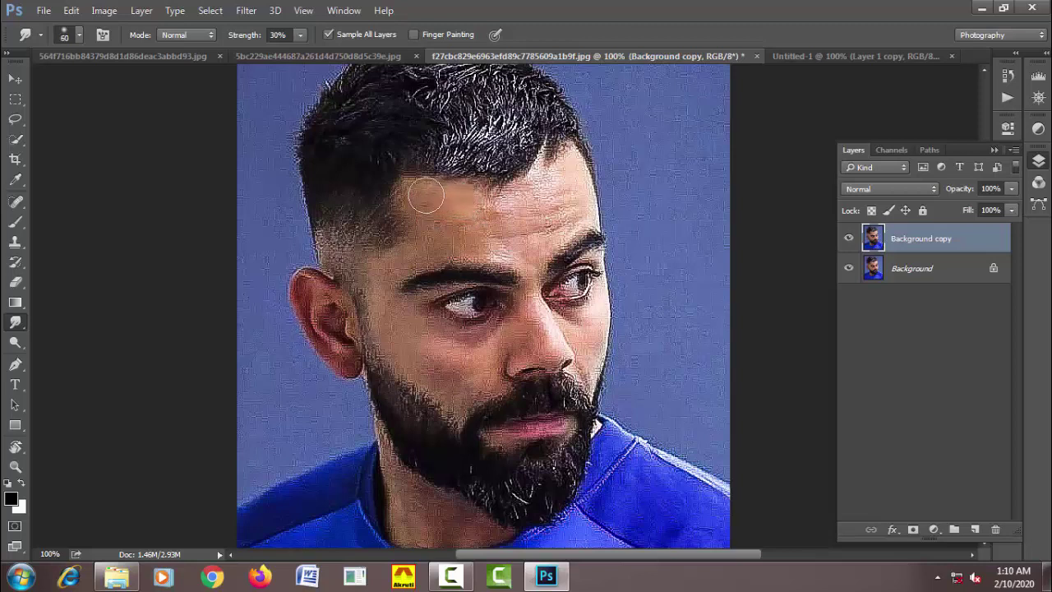
pyautogui.press('[')
pyautogui.press('[')
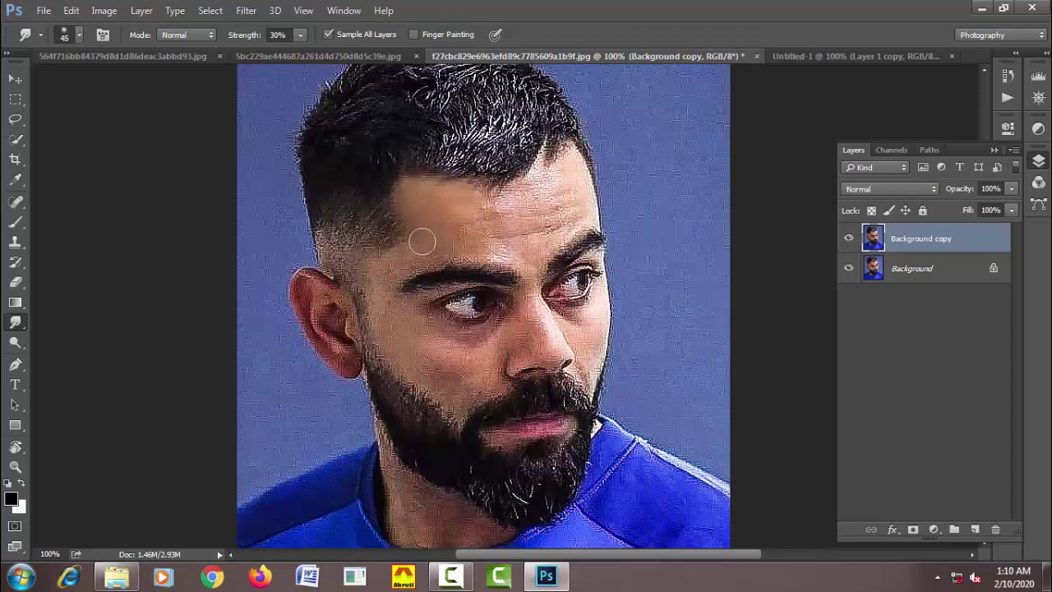
pyautogui.press('[')
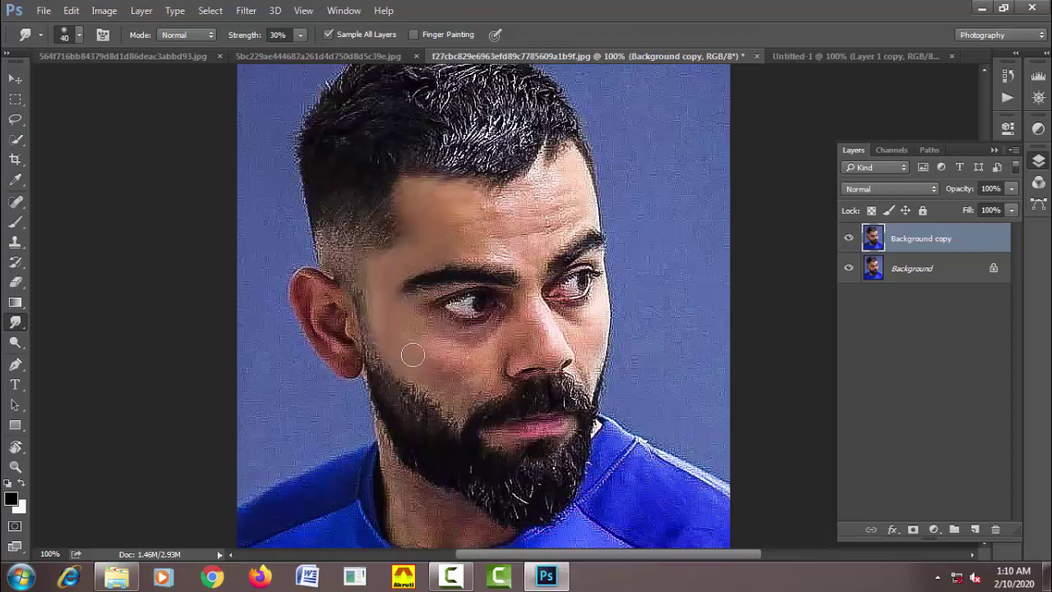
pyautogui.moveTo(413, 354); pyautogui.dragTo(407, 314)
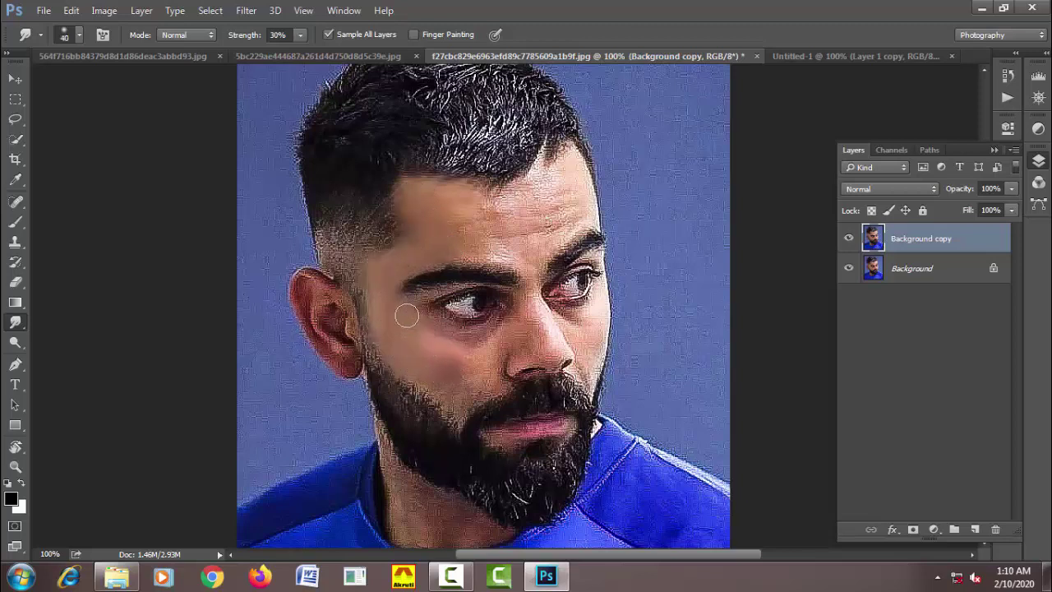
pyautogui.press('[')
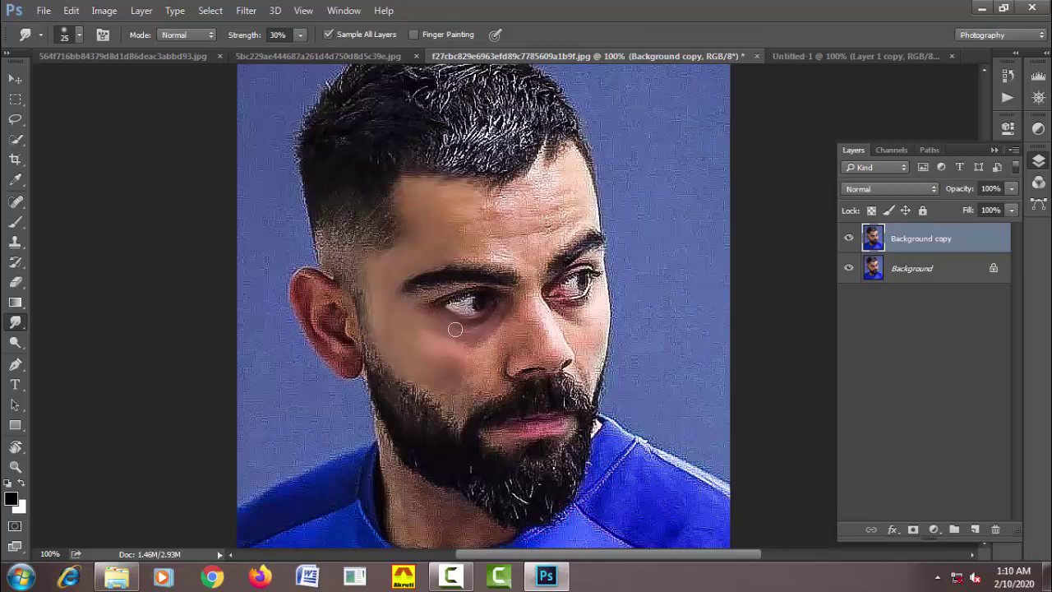
pyautogui.moveTo(492, 343)
pyautogui.mouseDown()
pyautogui.moveTo(497, 360)
pyautogui.moveTo(451, 386)
pyautogui.moveTo(481, 391)
pyautogui.moveTo(457, 403)
pyautogui.moveTo(429, 388)
pyautogui.mouseUp()
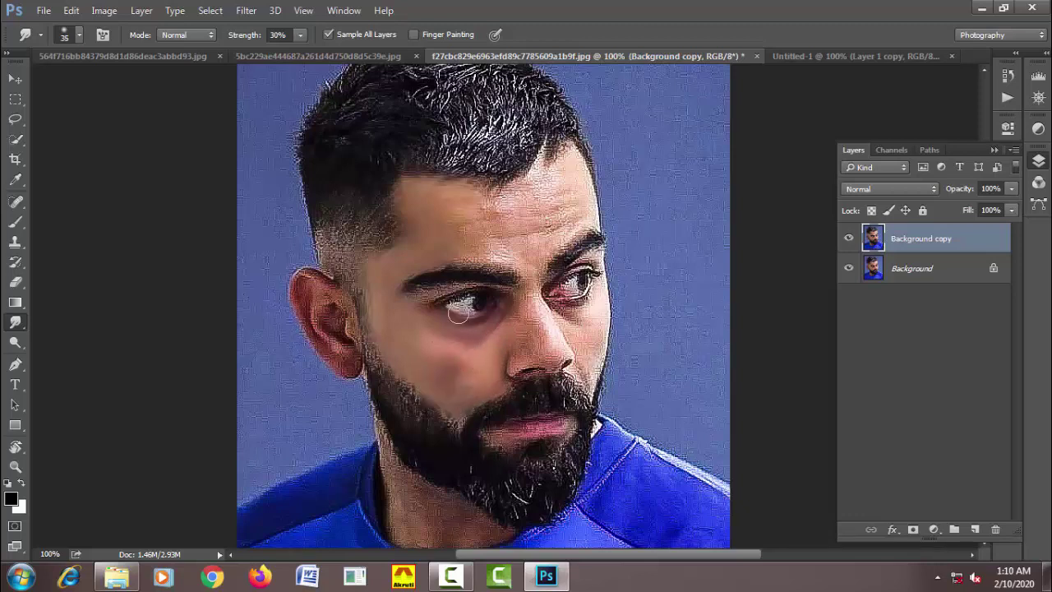
pyautogui.moveTo(453, 292); pyautogui.dragTo(446, 291)
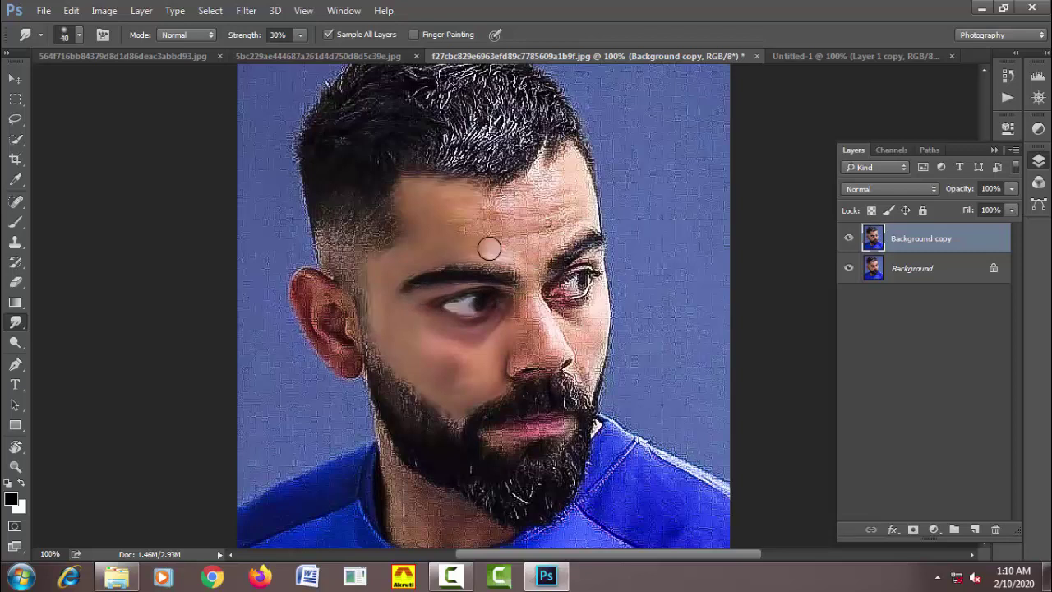
# Blend the forehead skin up along the hairline.
pyautogui.press(']')
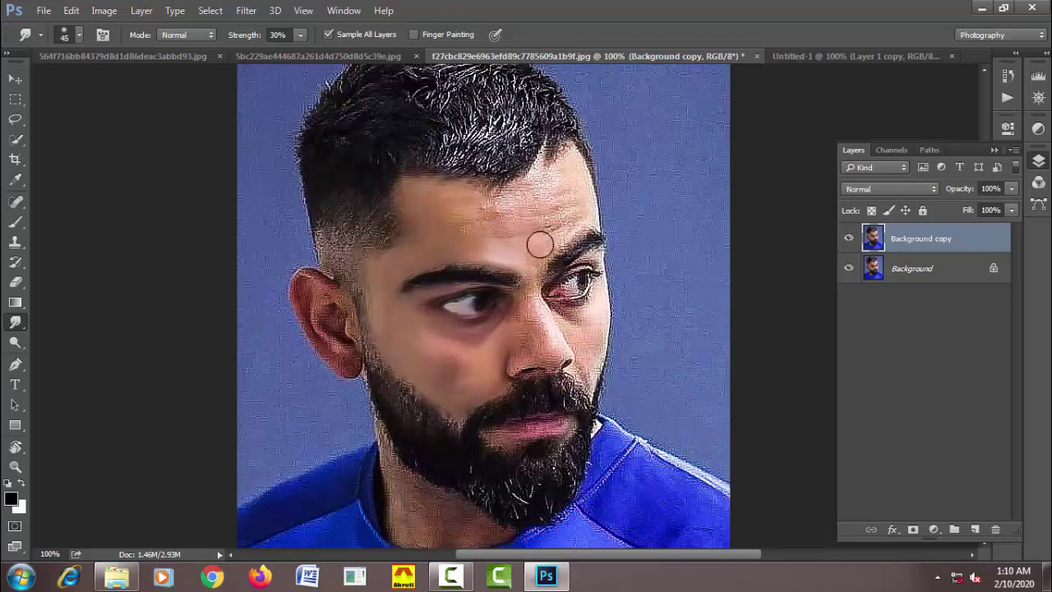
pyautogui.press('[')
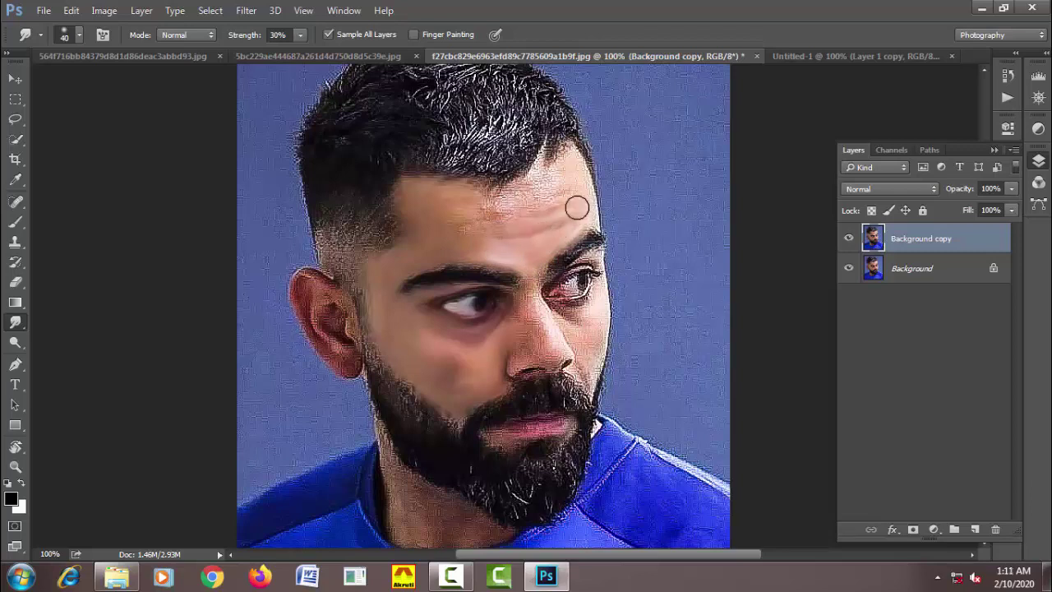
pyautogui.press(']')
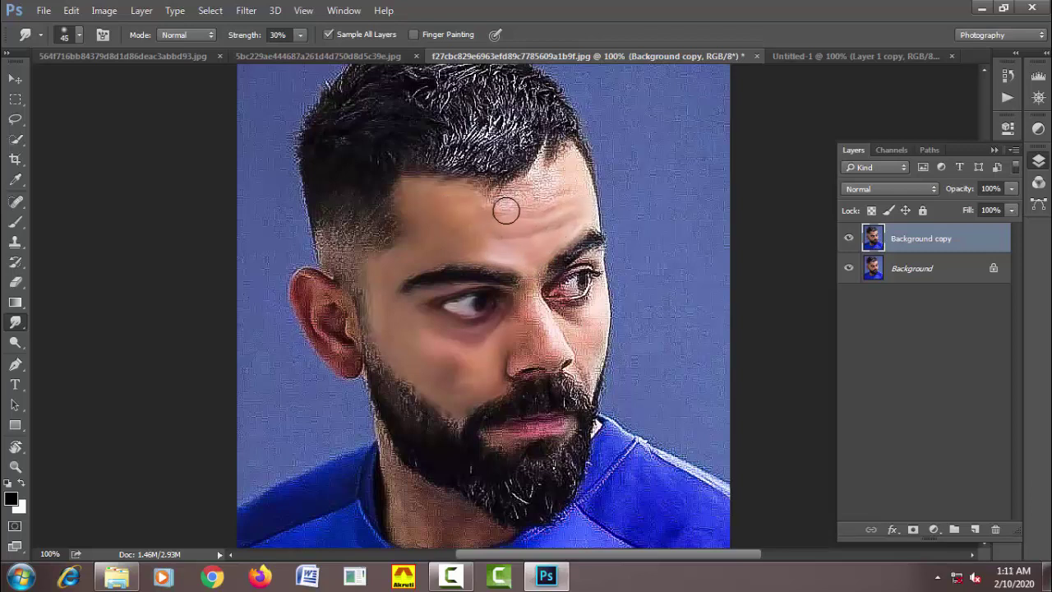
pyautogui.press('[')
pyautogui.moveTo(504, 202)
pyautogui.mouseDown()
pyautogui.moveTo(564, 183)
pyautogui.moveTo(573, 169)
pyautogui.moveTo(587, 188)
pyautogui.mouseUp()
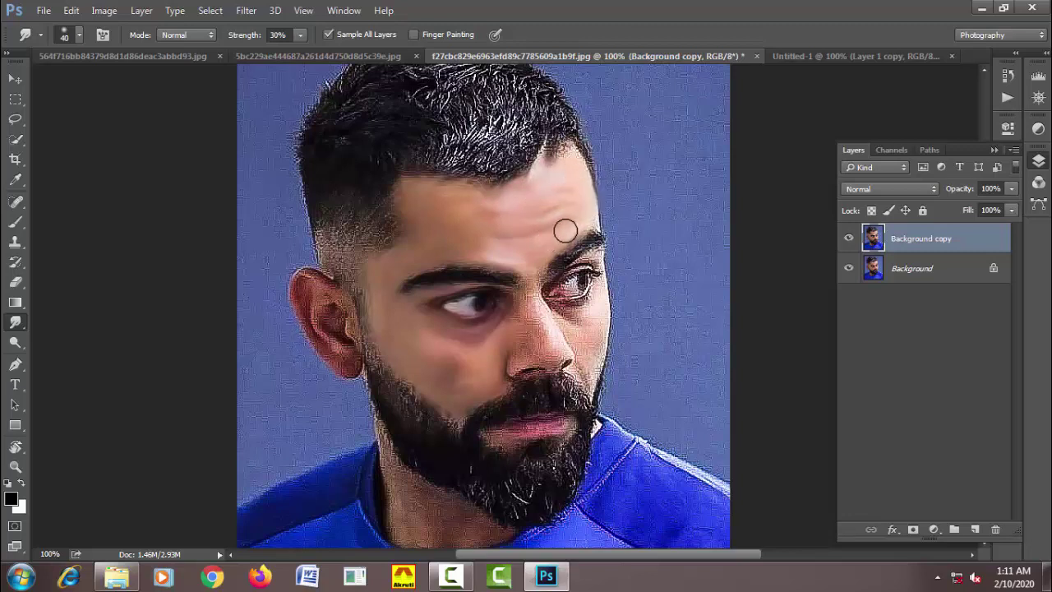
# Smooth the skin around the eyebrow and under the eye, and soften the curls at the beard edge.
pyautogui.press(']')
pyautogui.press(']')
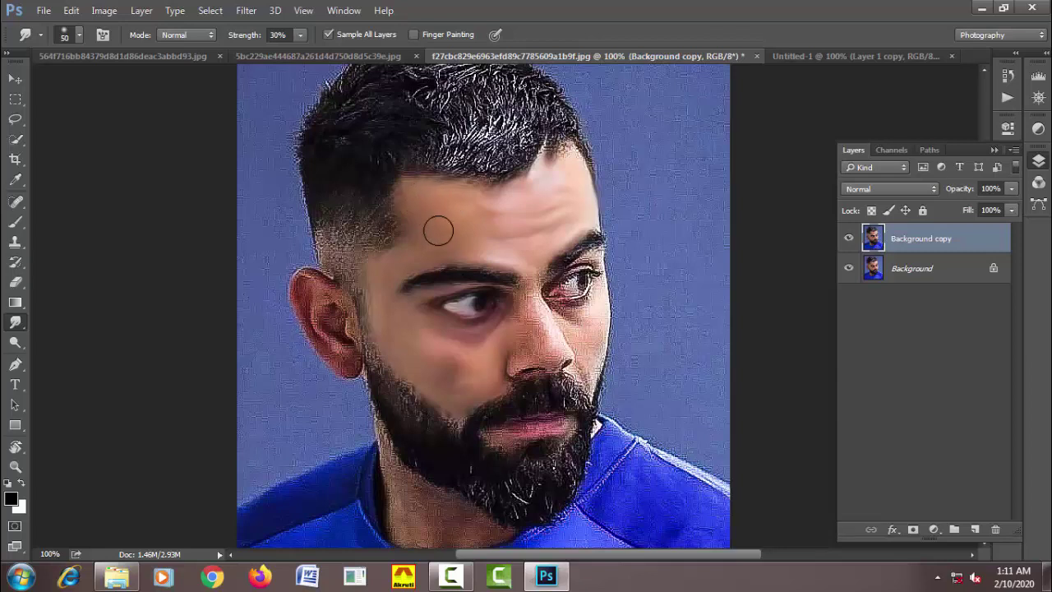
pyautogui.press('[')
pyautogui.press('[')
pyautogui.press('[')
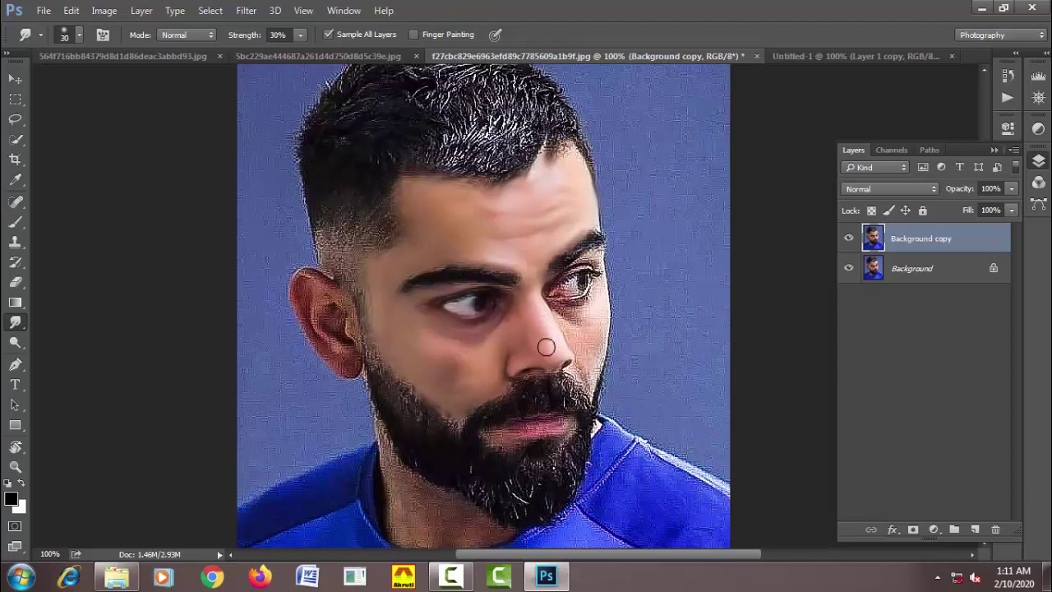
pyautogui.press(']')
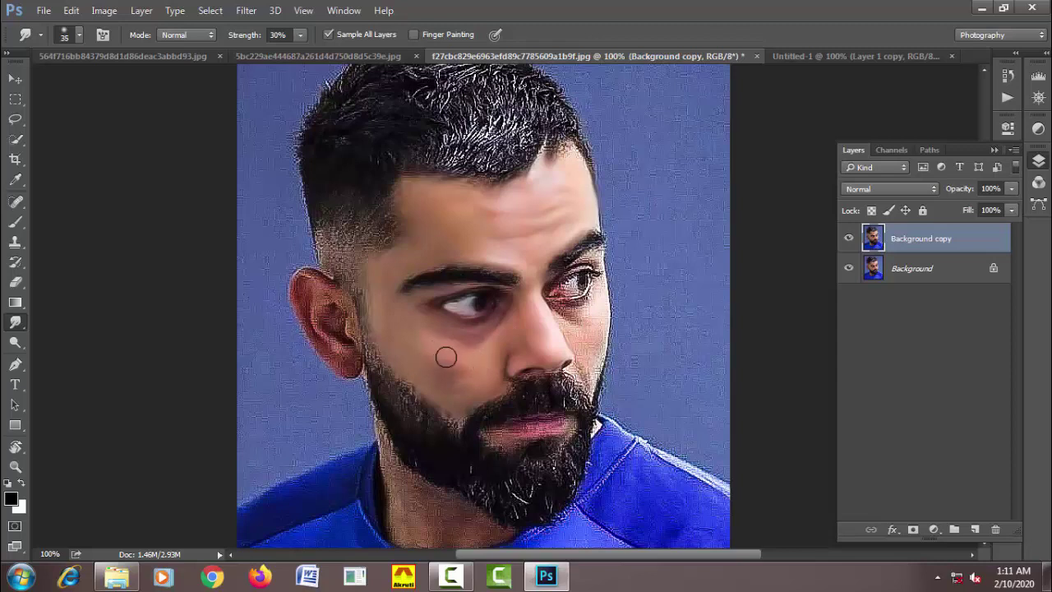
pyautogui.press(']')
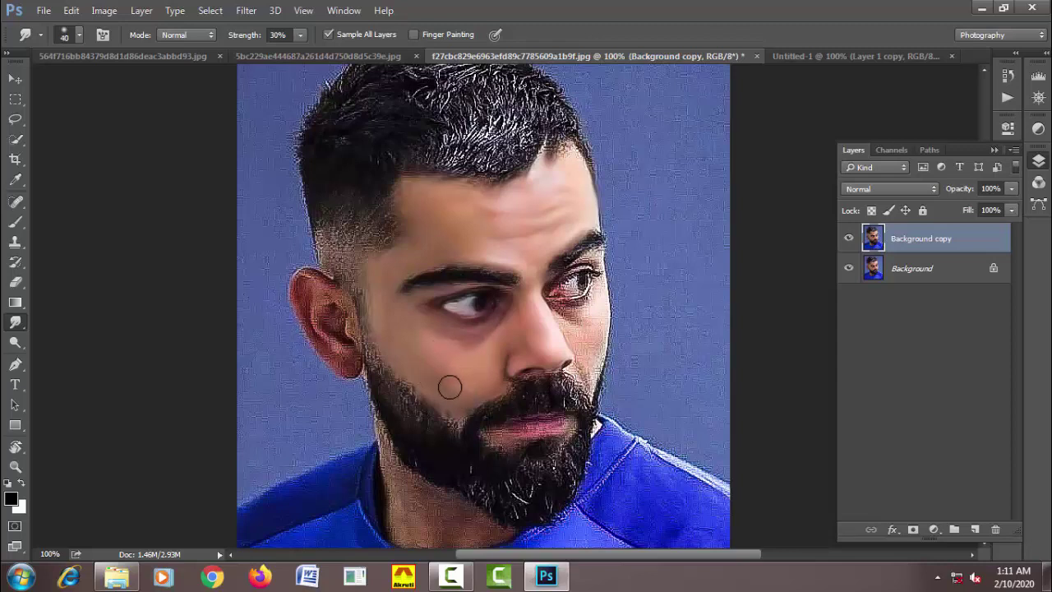
pyautogui.press('[')
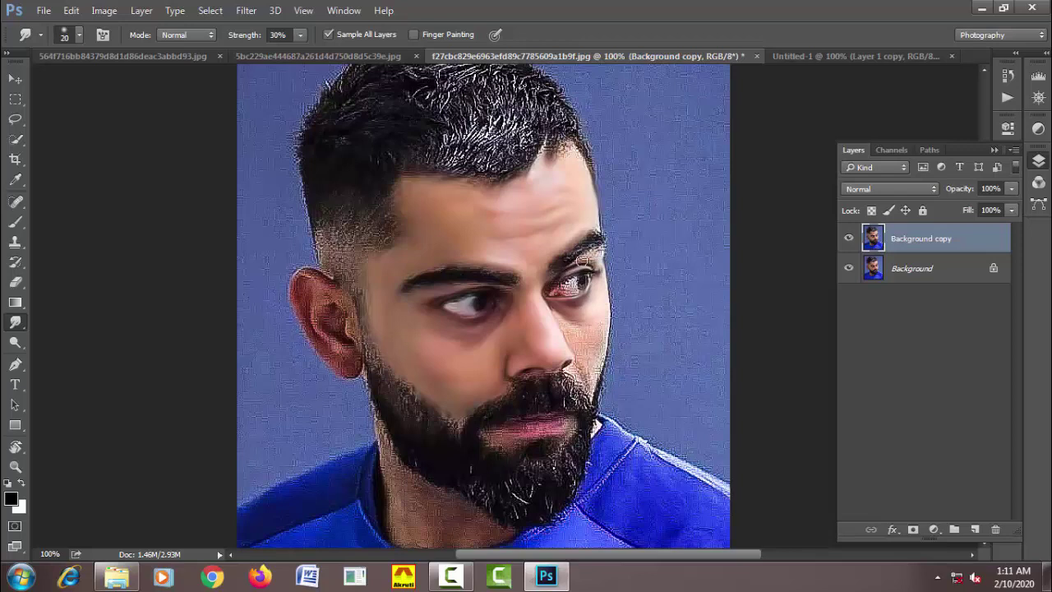
pyautogui.moveTo(581, 261); pyautogui.dragTo(598, 245)
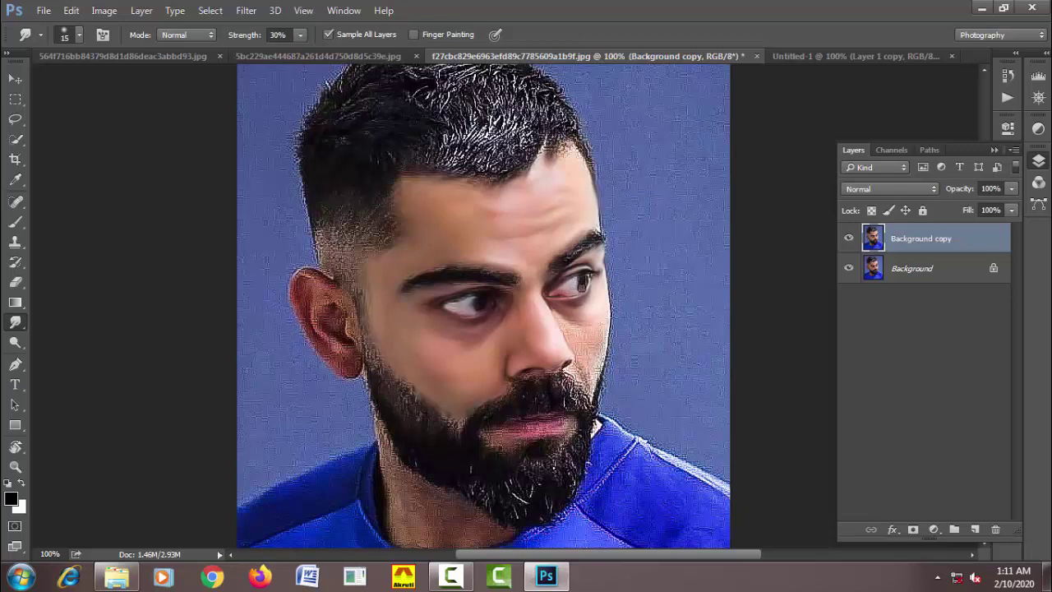
pyautogui.moveTo(573, 329); pyautogui.dragTo(562, 321)
pyautogui.moveTo(592, 340)
pyautogui.mouseDown()
pyautogui.moveTo(575, 371)
pyautogui.moveTo(588, 381)
pyautogui.mouseUp()
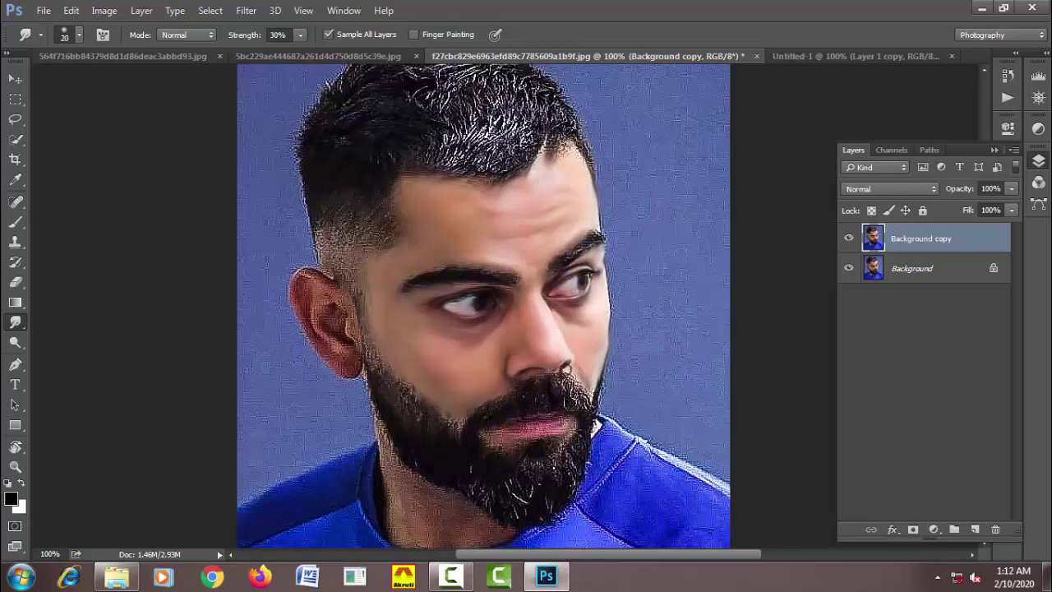
pyautogui.moveTo(575, 382); pyautogui.dragTo(544, 369)
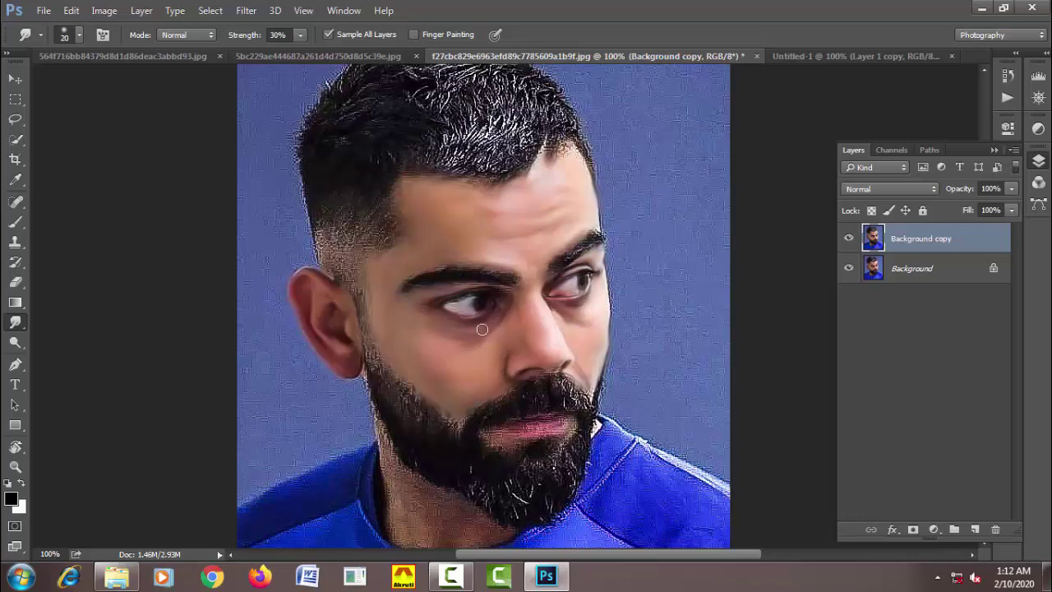
# Switch the smudge brush to the Round Blunt Medium Stiff bristle tip.
pyautogui.rightClick(422, 200)
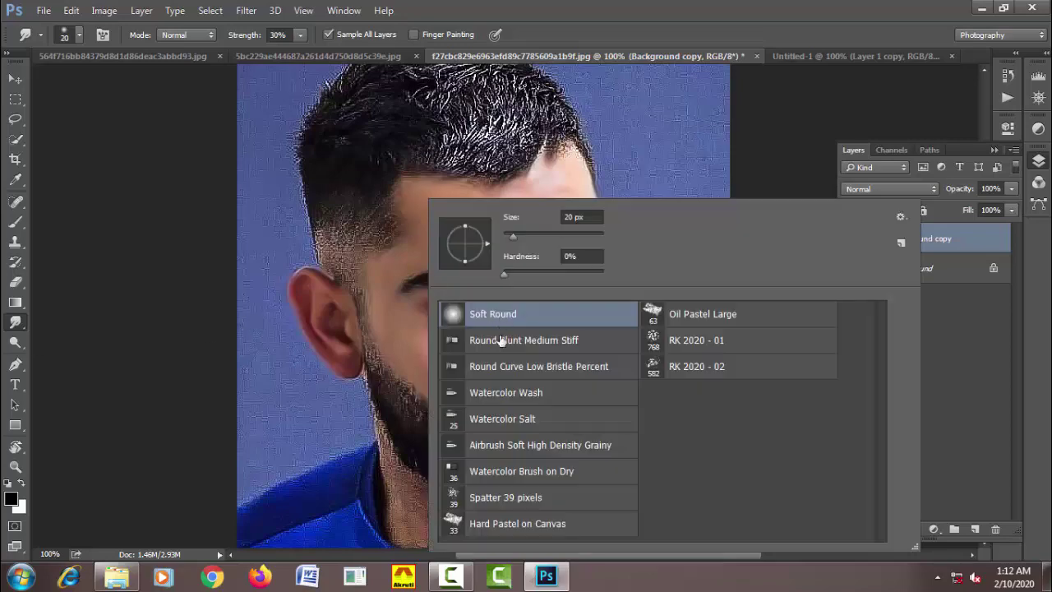
pyautogui.click(501, 345)
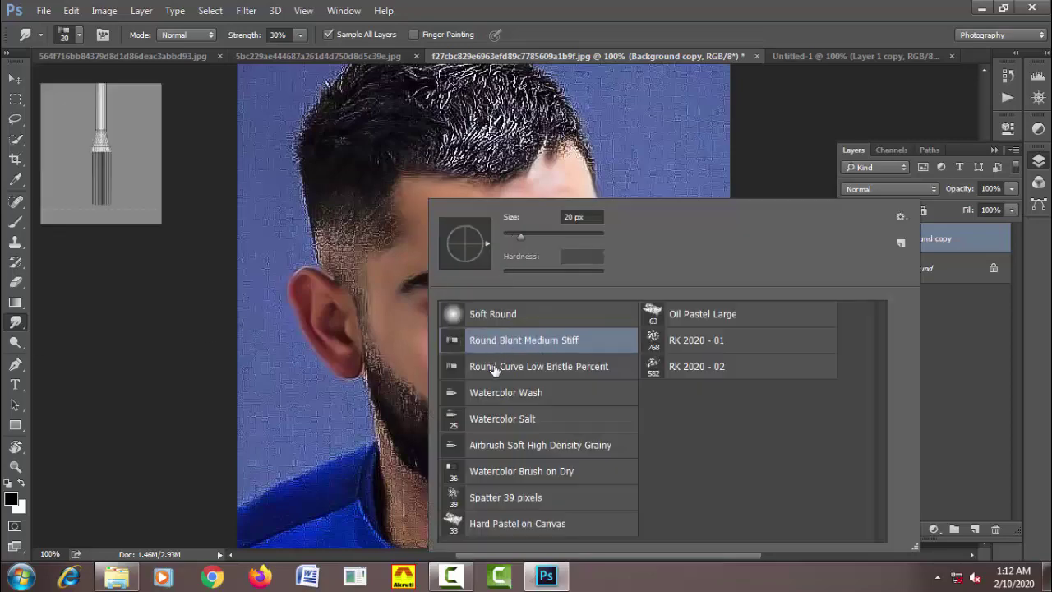
pyautogui.press('Return')
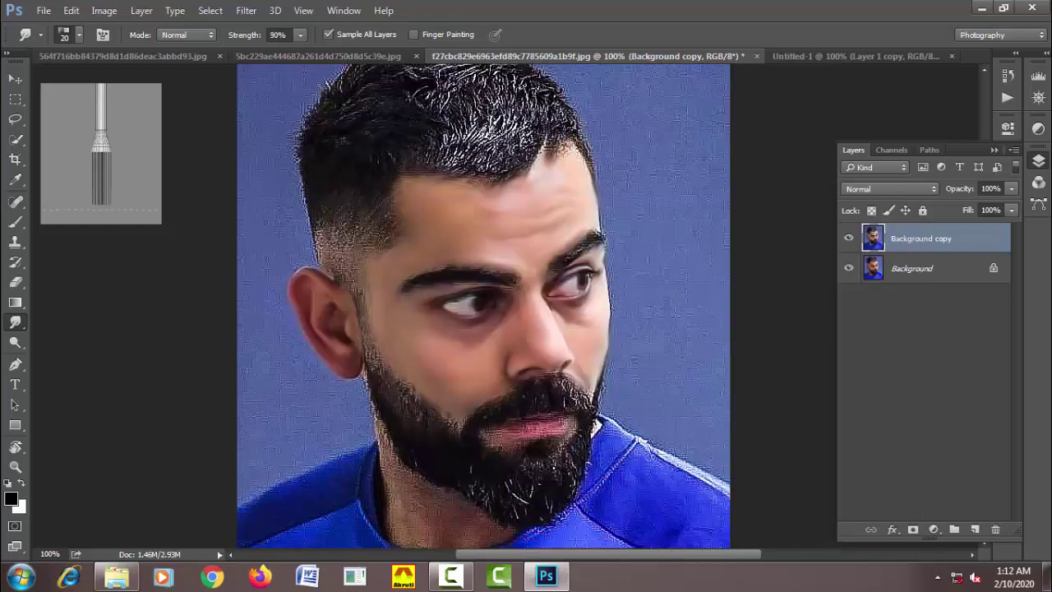
pyautogui.press('[')
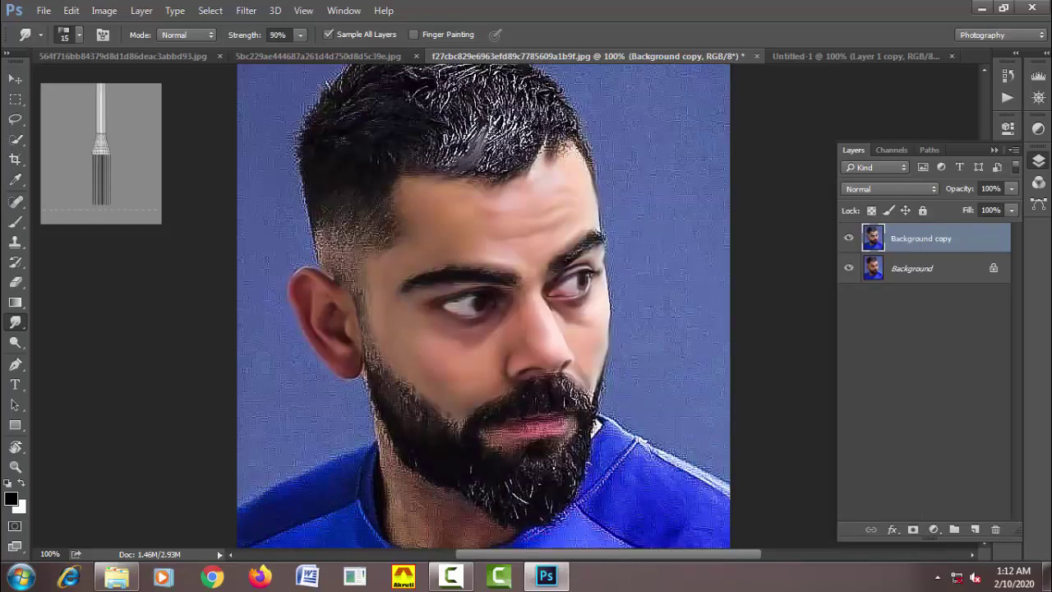
pyautogui.press(']')
pyautogui.press(']')
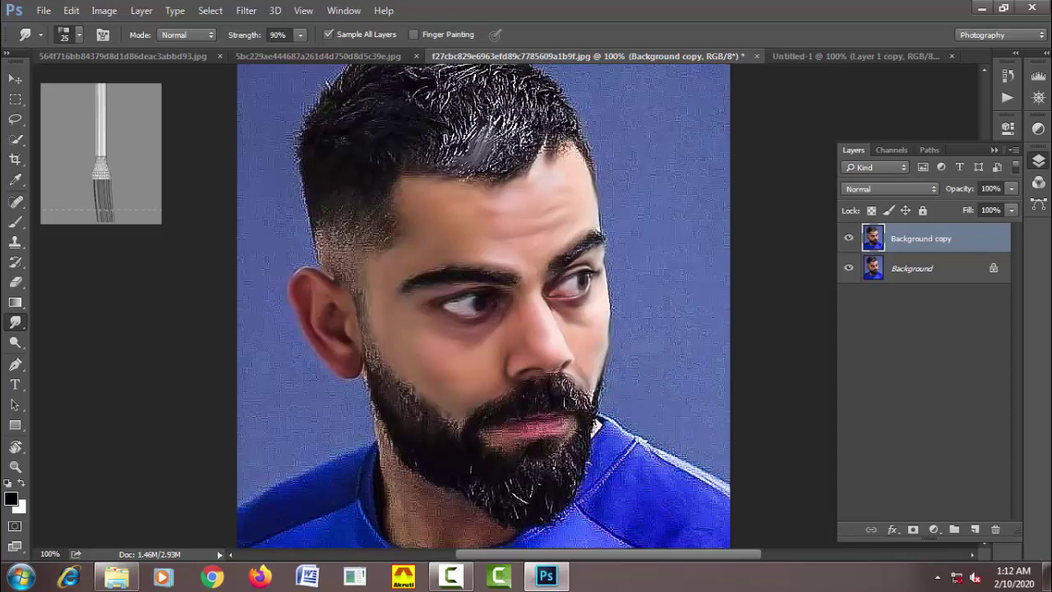
# Streak the top hair, hairline, sideburn down to the ear, and the right temple.
pyautogui.moveTo(493, 138)
pyautogui.mouseDown()
pyautogui.moveTo(495, 82)
pyautogui.moveTo(512, 111)
pyautogui.moveTo(534, 103)
pyautogui.moveTo(526, 156)
pyautogui.moveTo(493, 182)
pyautogui.moveTo(431, 157)
pyautogui.mouseUp()
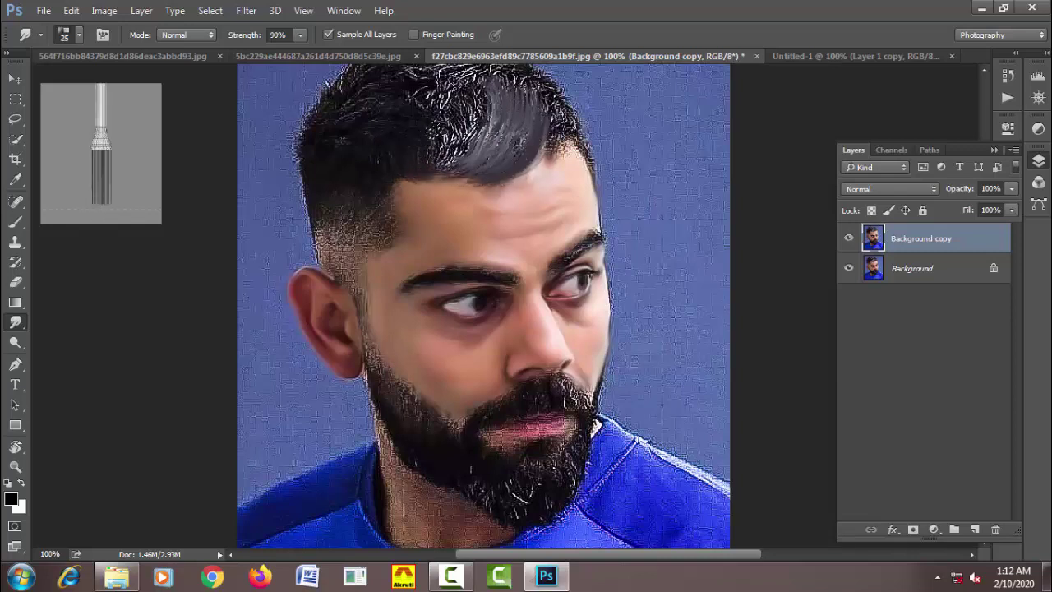
pyautogui.moveTo(464, 123); pyautogui.dragTo(448, 177)
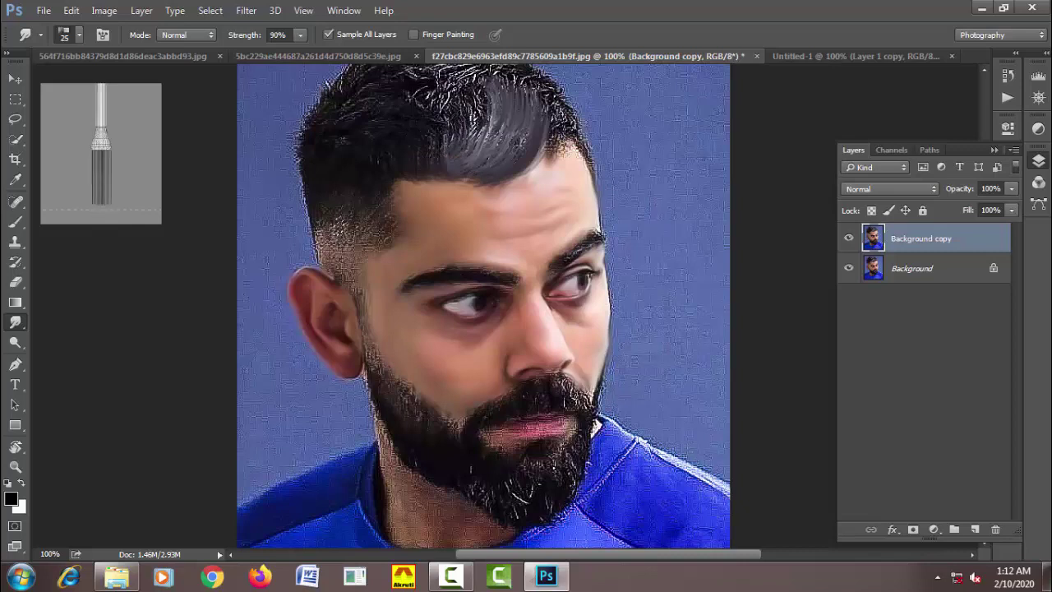
pyautogui.moveTo(339, 246); pyautogui.dragTo(368, 194)
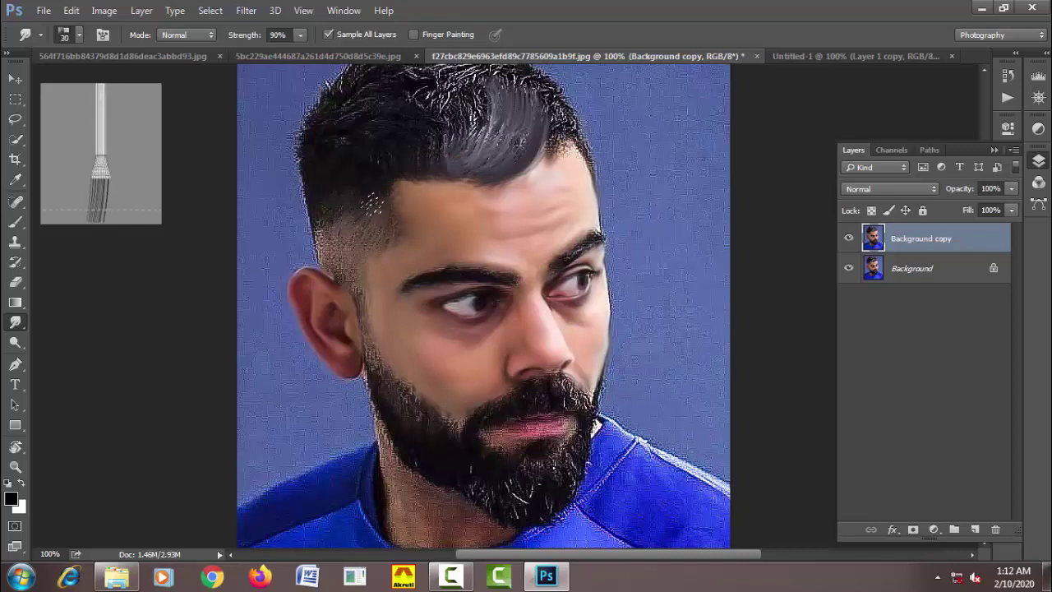
pyautogui.press('[')
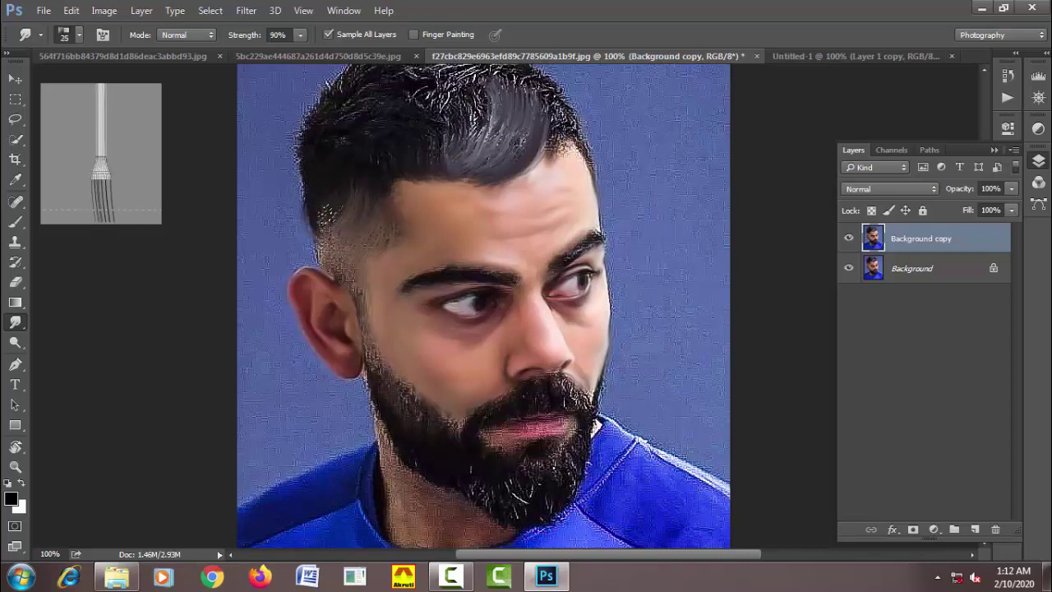
pyautogui.moveTo(339, 209); pyautogui.dragTo(372, 339)
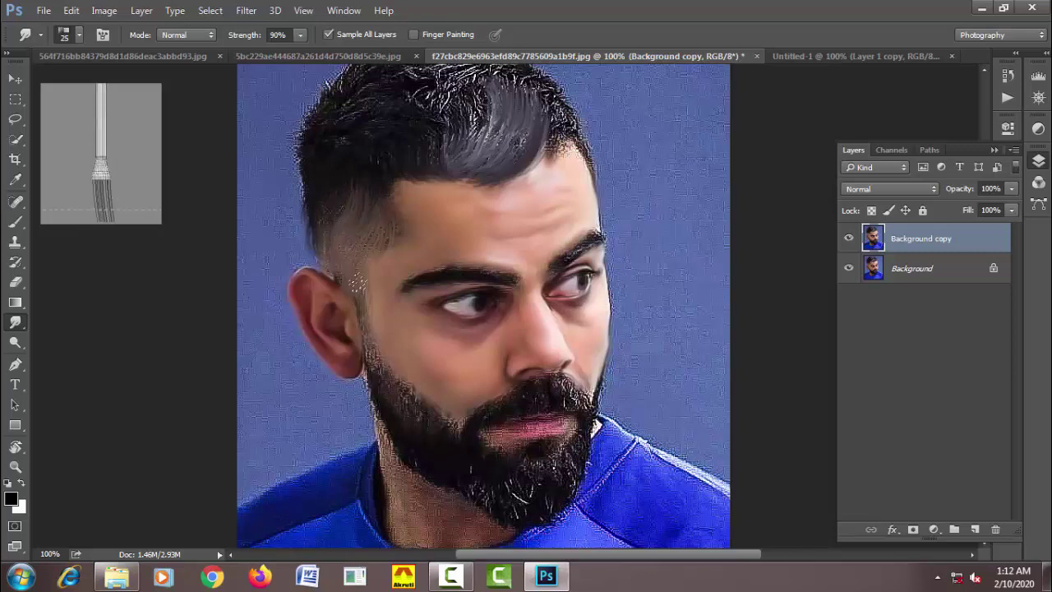
pyautogui.scroll(1, 368, 339)
pyautogui.scroll(2, 493, 312)
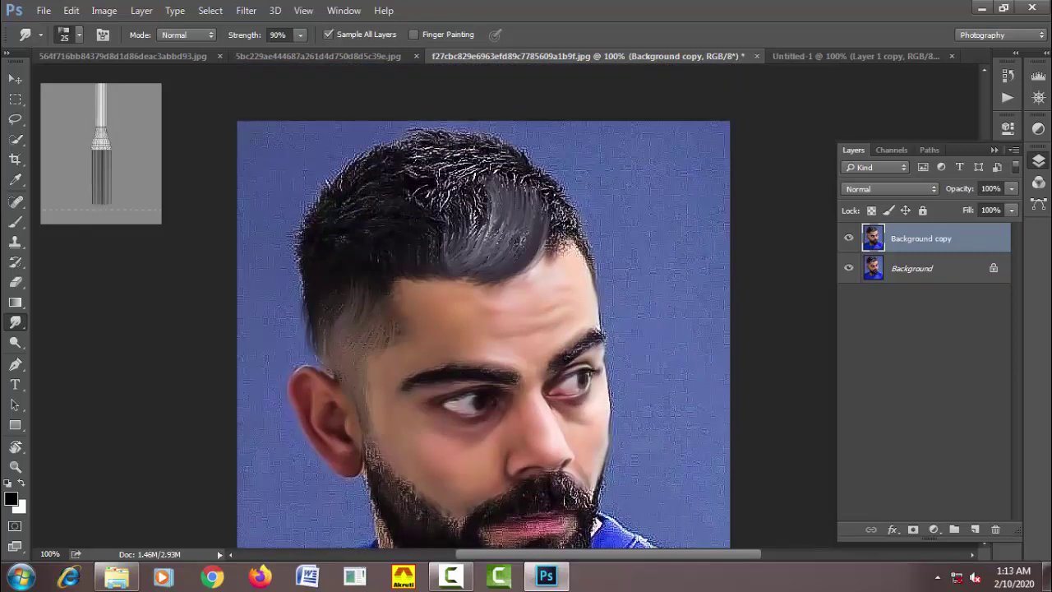
pyautogui.moveTo(572, 215)
pyautogui.mouseDown()
pyautogui.moveTo(547, 246)
pyautogui.moveTo(556, 206)
pyautogui.moveTo(566, 215)
pyautogui.mouseUp()
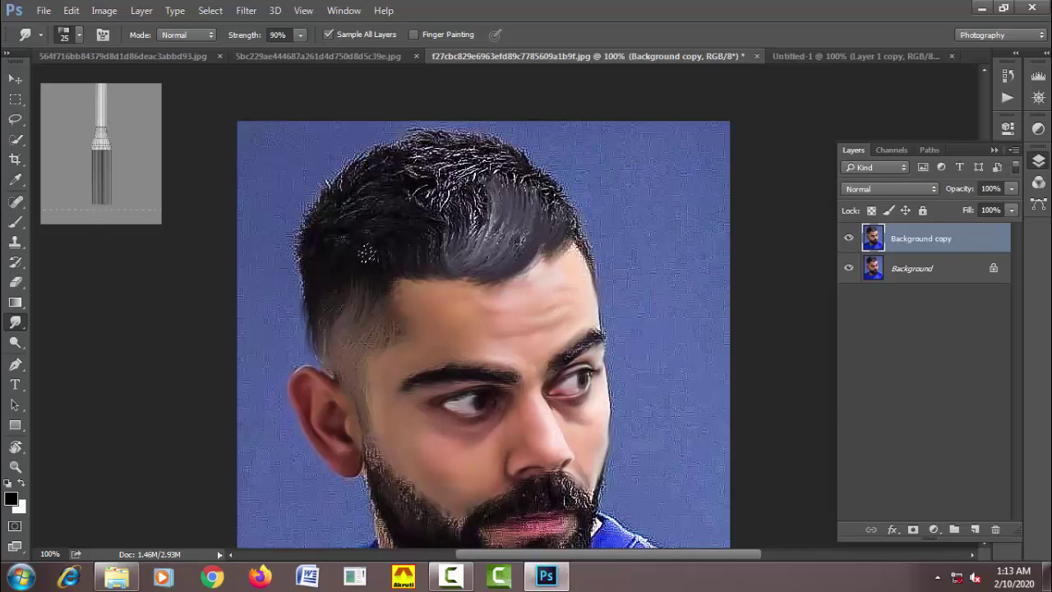
# Switch to the Round Curve Low Bristle Percent brush.
pyautogui.rightClick(348, 210)
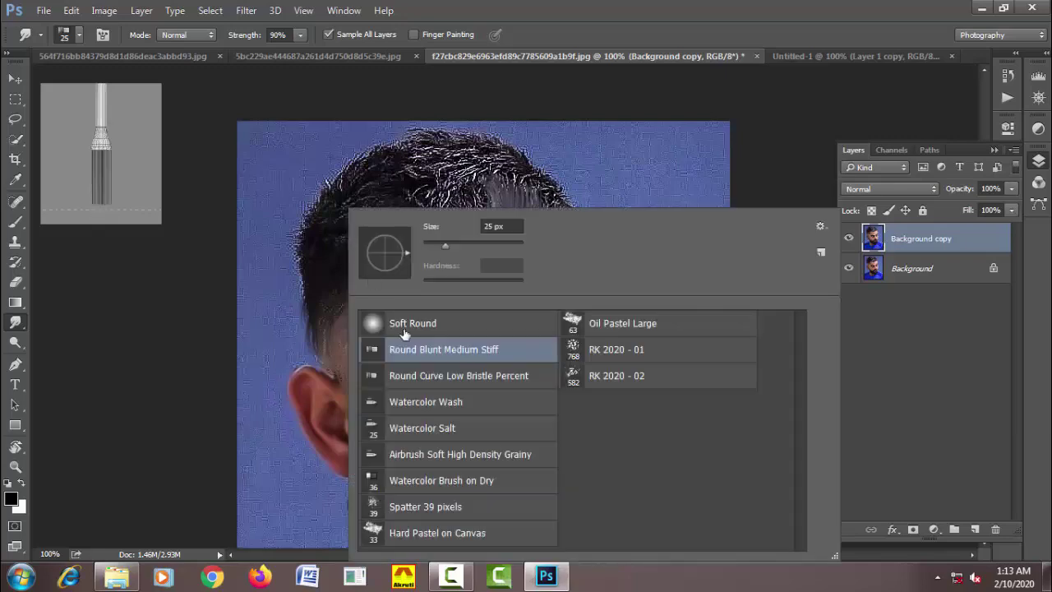
pyautogui.click(433, 378)
pyautogui.press('Return')
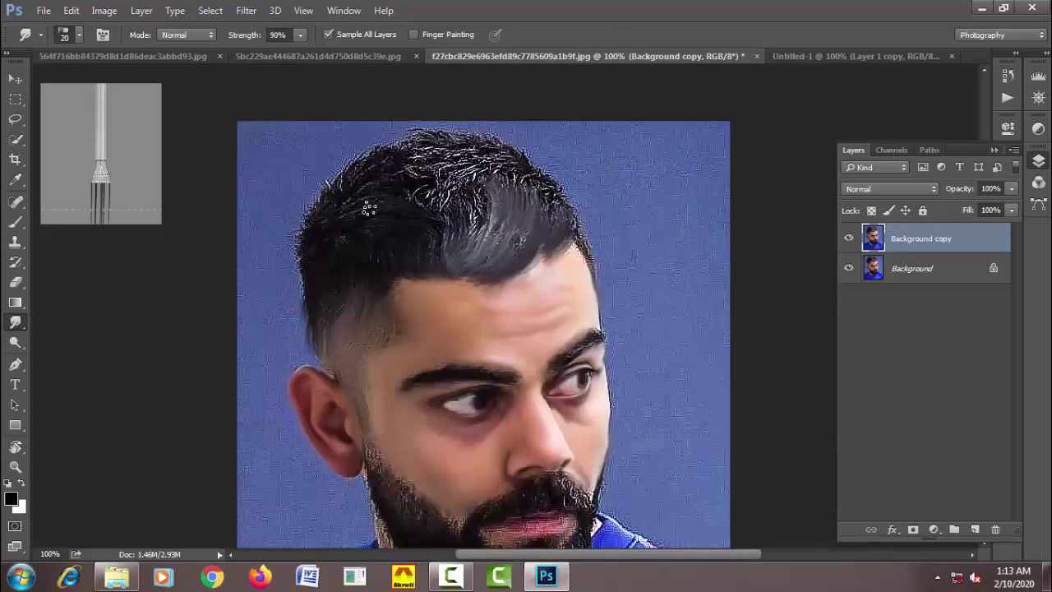
# Sweep the top hair into flowing strands and darken the white streaks at the crown.
pyautogui.moveTo(369, 209)
pyautogui.mouseDown()
pyautogui.moveTo(329, 227)
pyautogui.moveTo(357, 224)
pyautogui.moveTo(361, 168)
pyautogui.moveTo(392, 169)
pyautogui.moveTo(411, 176)
pyautogui.moveTo(407, 194)
pyautogui.moveTo(376, 225)
pyautogui.moveTo(411, 201)
pyautogui.moveTo(448, 247)
pyautogui.moveTo(431, 187)
pyautogui.moveTo(461, 247)
pyautogui.mouseUp()
pyautogui.moveTo(472, 197)
pyautogui.mouseDown()
pyautogui.moveTo(444, 185)
pyautogui.moveTo(466, 238)
pyautogui.moveTo(490, 195)
pyautogui.moveTo(485, 259)
pyautogui.moveTo(369, 341)
pyautogui.moveTo(375, 298)
pyautogui.moveTo(337, 364)
pyautogui.mouseUp()
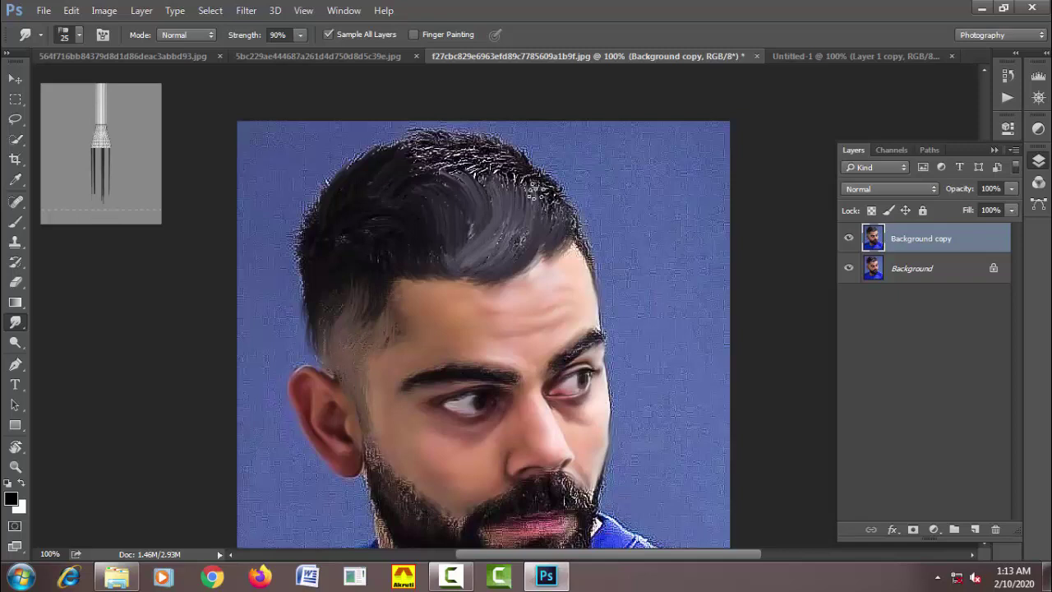
pyautogui.moveTo(533, 192)
pyautogui.mouseDown()
pyautogui.moveTo(559, 199)
pyautogui.moveTo(530, 188)
pyautogui.moveTo(516, 154)
pyautogui.moveTo(503, 162)
pyautogui.moveTo(432, 138)
pyautogui.moveTo(387, 157)
pyautogui.moveTo(337, 207)
pyautogui.moveTo(354, 160)
pyautogui.moveTo(349, 168)
pyautogui.moveTo(378, 146)
pyautogui.moveTo(302, 237)
pyautogui.moveTo(298, 263)
pyautogui.moveTo(314, 301)
pyautogui.mouseUp()
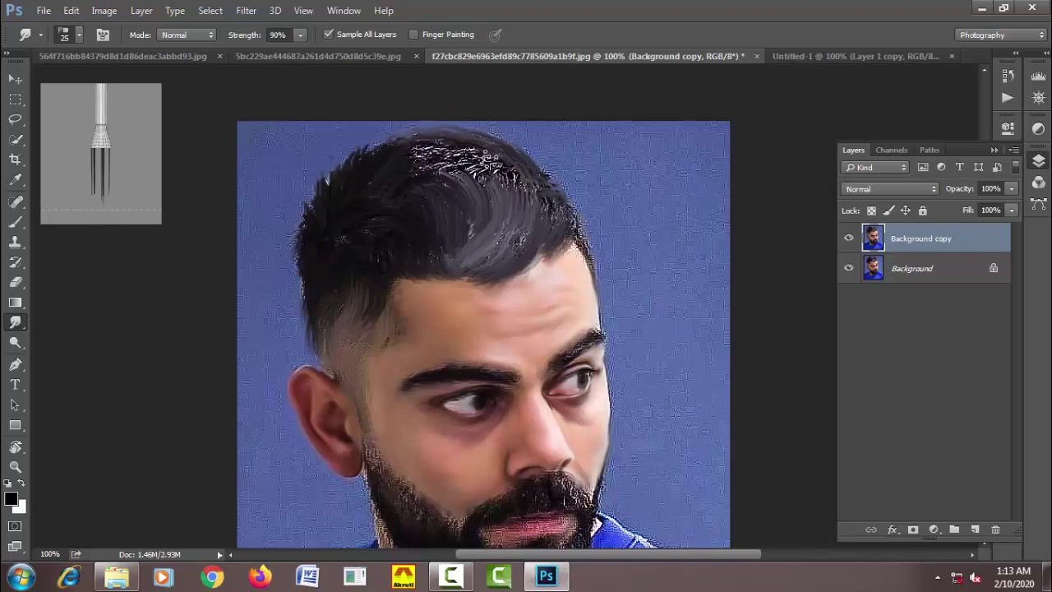
pyautogui.moveTo(490, 150)
pyautogui.mouseDown()
pyautogui.moveTo(456, 160)
pyautogui.moveTo(442, 150)
pyautogui.moveTo(515, 182)
pyautogui.moveTo(441, 165)
pyautogui.moveTo(535, 191)
pyautogui.mouseUp()
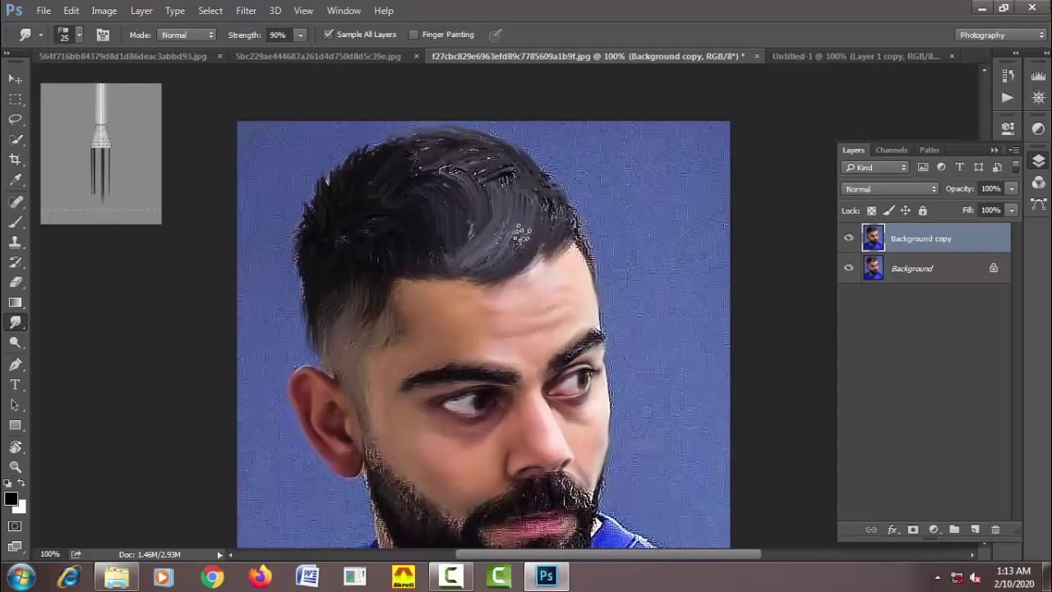
pyautogui.press('[')
pyautogui.press('[')
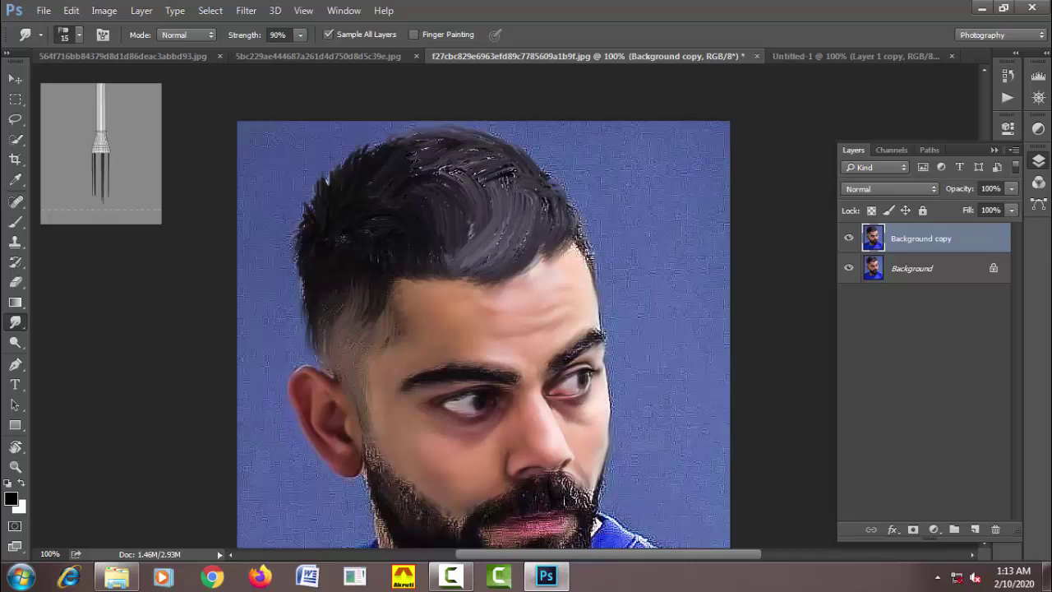
pyautogui.scroll(-3, 520, 349)
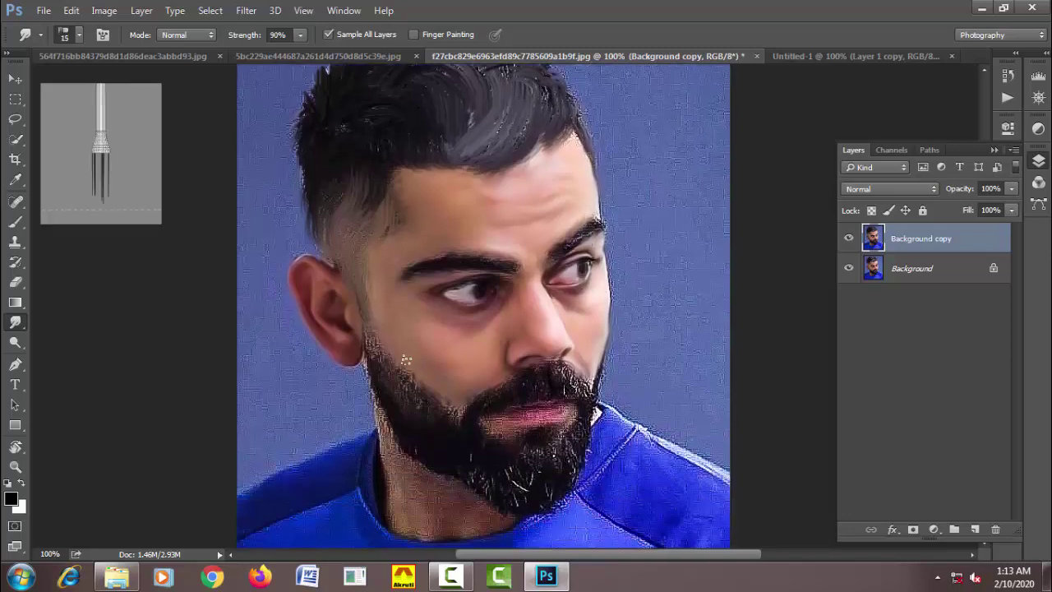
# Streak the jaw beard edge, chin beard and moustache using a 15–25 px brush.
pyautogui.moveTo(378, 360)
pyautogui.mouseDown()
pyautogui.moveTo(405, 400)
pyautogui.moveTo(425, 399)
pyautogui.moveTo(392, 368)
pyautogui.mouseUp()
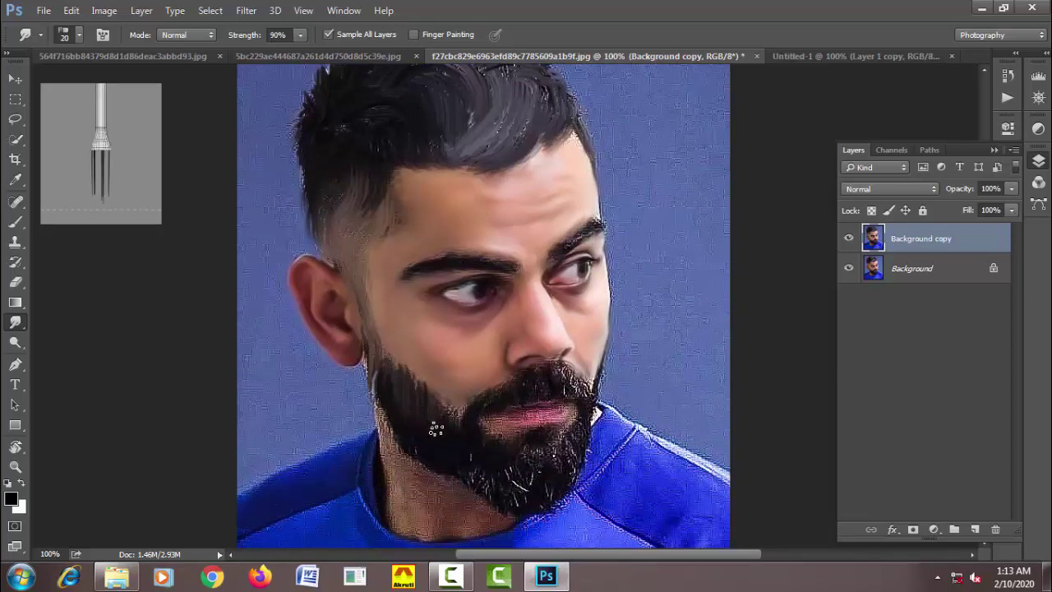
pyautogui.press(']')
pyautogui.press('[')
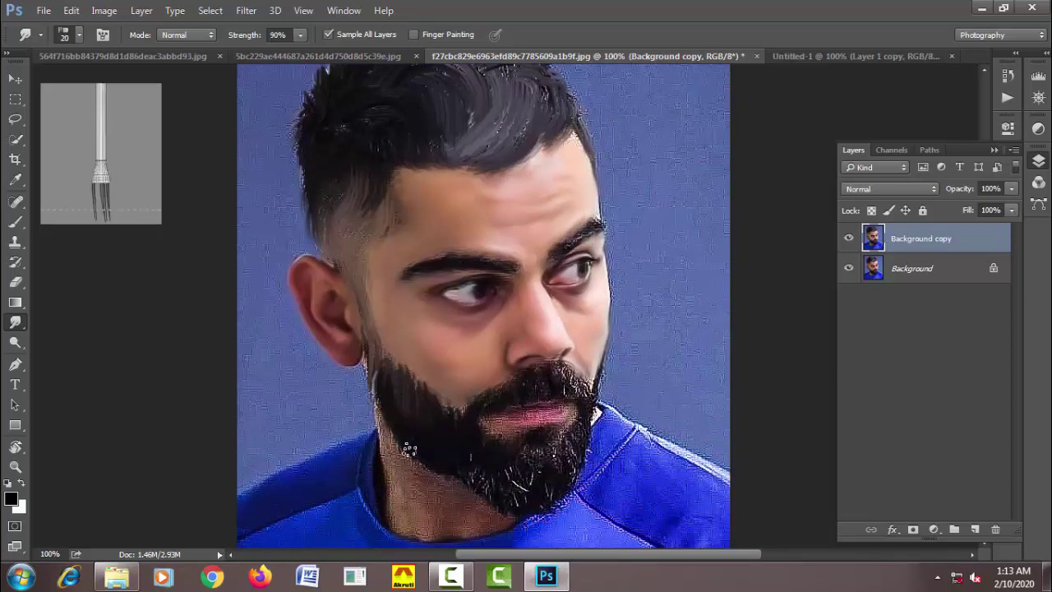
pyautogui.moveTo(474, 447)
pyautogui.mouseDown()
pyautogui.moveTo(493, 481)
pyautogui.moveTo(536, 474)
pyautogui.moveTo(535, 448)
pyautogui.moveTo(549, 480)
pyautogui.moveTo(567, 473)
pyautogui.moveTo(572, 437)
pyautogui.mouseUp()
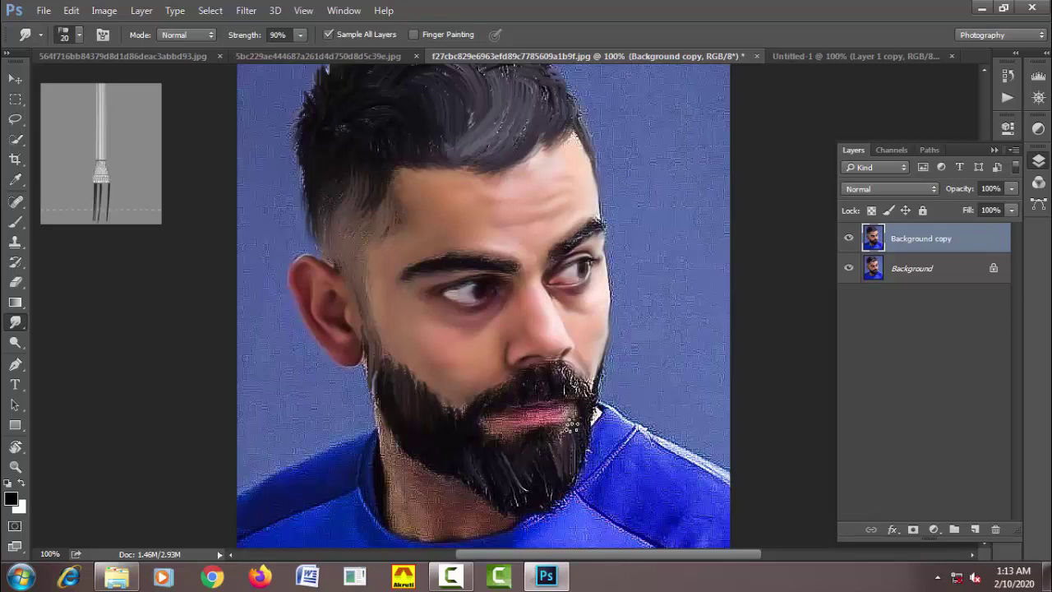
pyautogui.press('[')
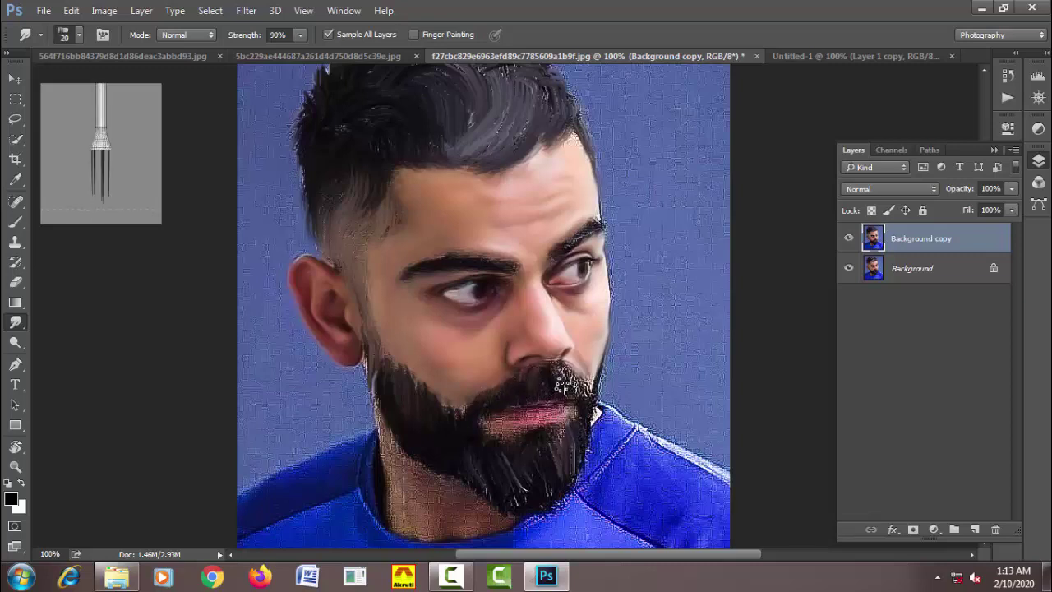
pyautogui.moveTo(539, 381)
pyautogui.mouseDown()
pyautogui.moveTo(580, 383)
pyautogui.moveTo(585, 458)
pyautogui.moveTo(551, 493)
pyautogui.moveTo(513, 497)
pyautogui.moveTo(564, 479)
pyautogui.moveTo(509, 476)
pyautogui.moveTo(573, 451)
pyautogui.moveTo(478, 483)
pyautogui.moveTo(501, 499)
pyautogui.moveTo(526, 468)
pyautogui.mouseUp()
# Switch to the Soft Round brush and size it around 30–40 px for the neck.
pyautogui.rightClick(436, 290)
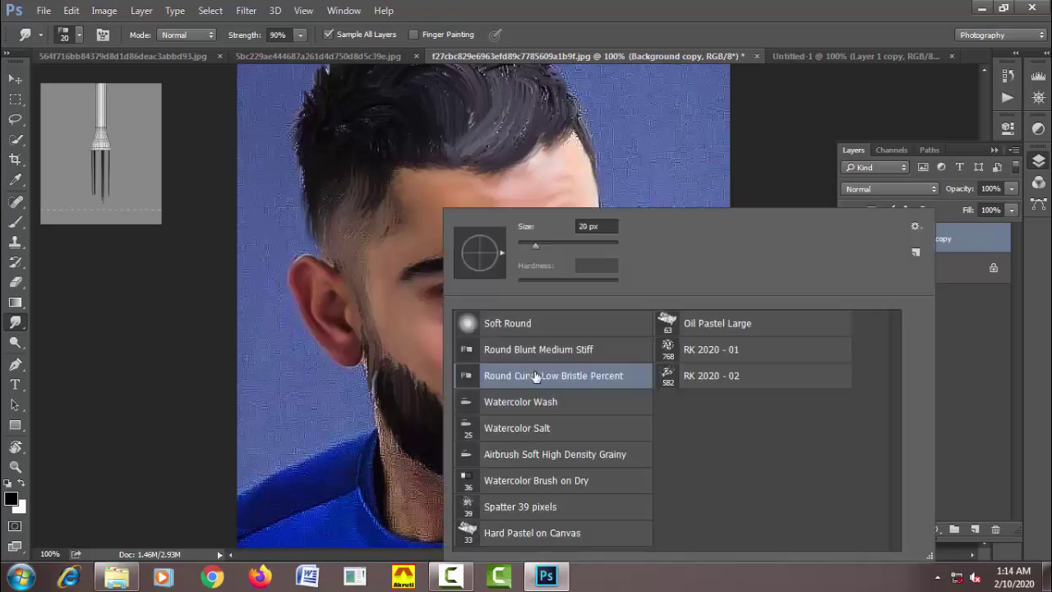
pyautogui.click(473, 325)
pyautogui.click(759, 30)
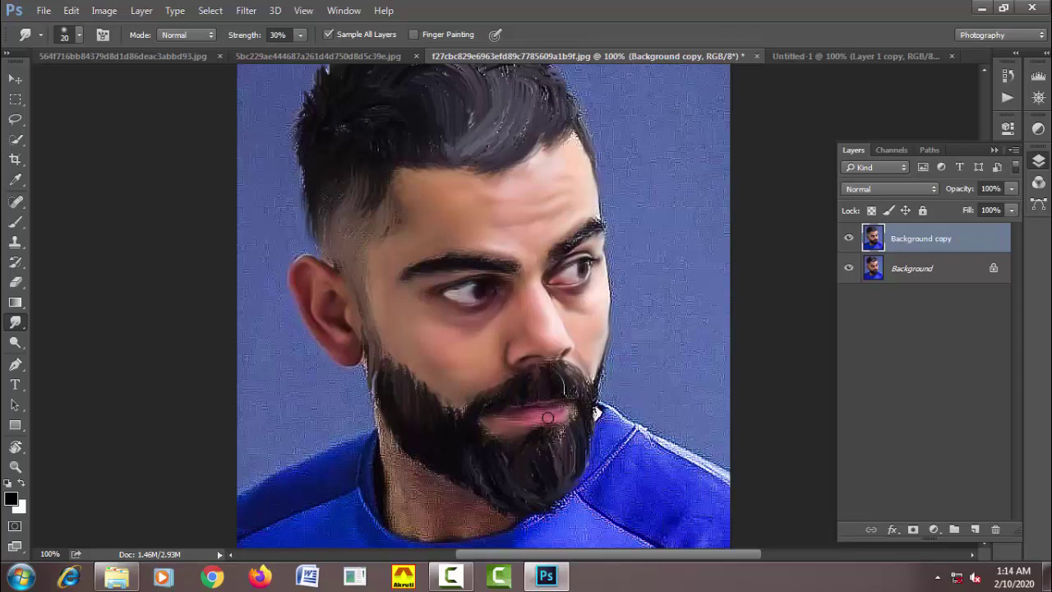
pyautogui.scroll(-2, 542, 450)
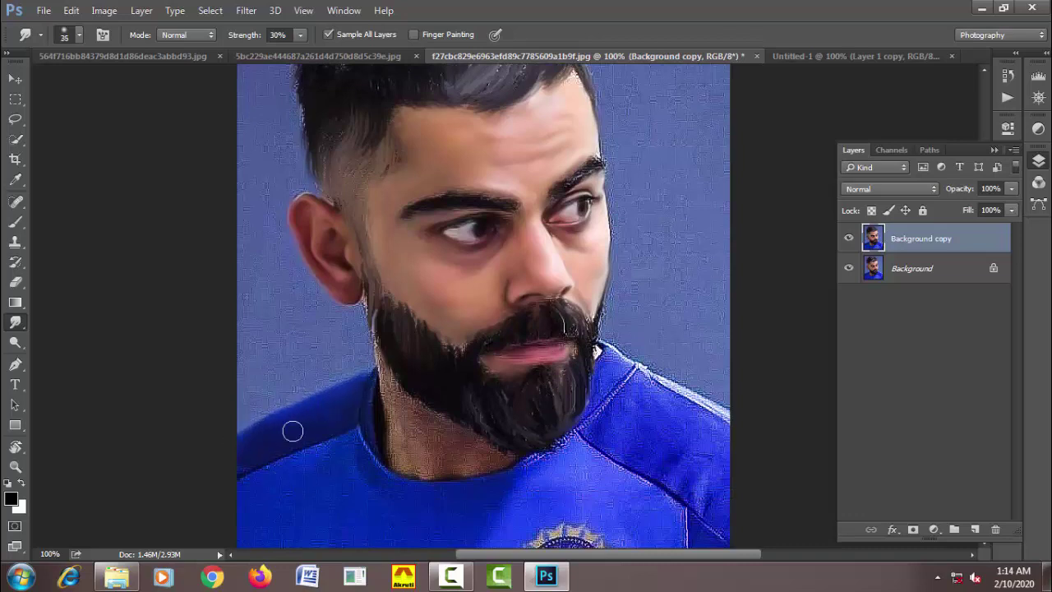
pyautogui.press(']')
pyautogui.press('[')
pyautogui.press('[')
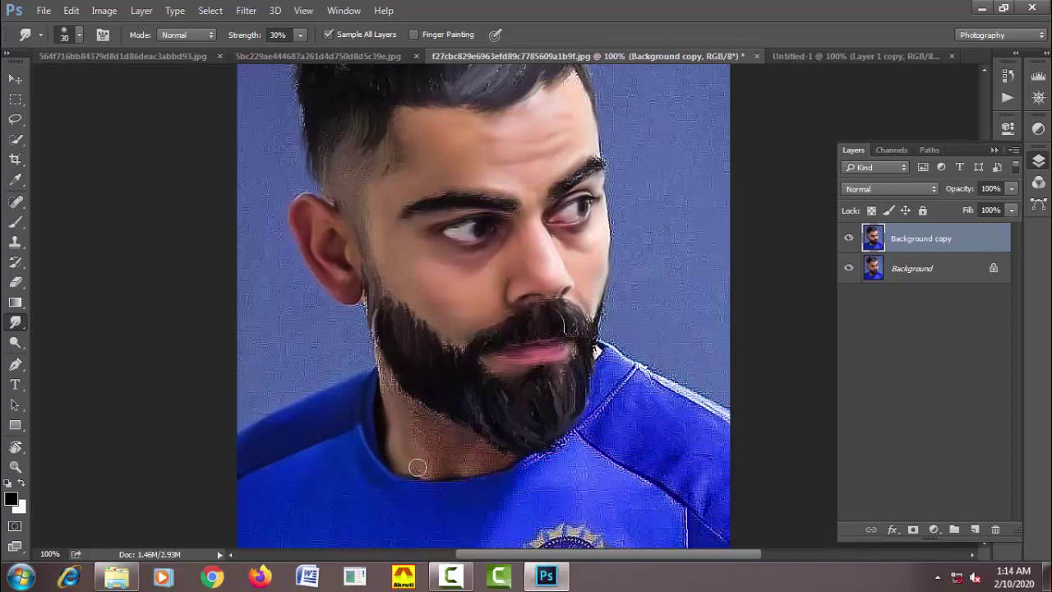
pyautogui.press(']')
pyautogui.press('[')
pyautogui.scroll(-1, 439, 440)
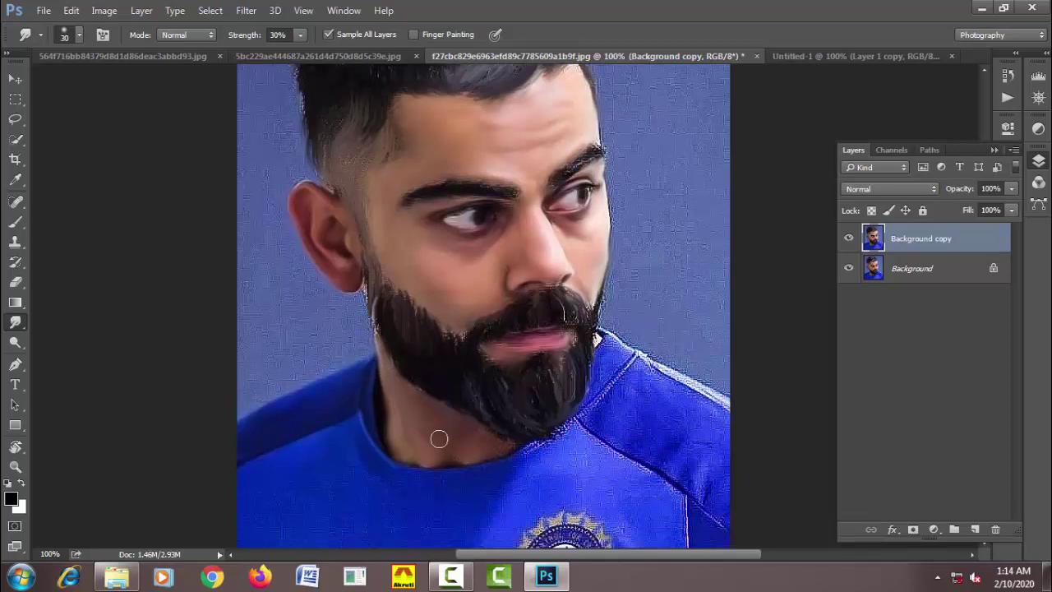
pyautogui.scroll(-3, 439, 440)
# Smooth the beard-to-collar edge, the textured shirt and the shoulder with a 40–50 px brush.
pyautogui.moveTo(576, 359); pyautogui.dragTo(537, 395)
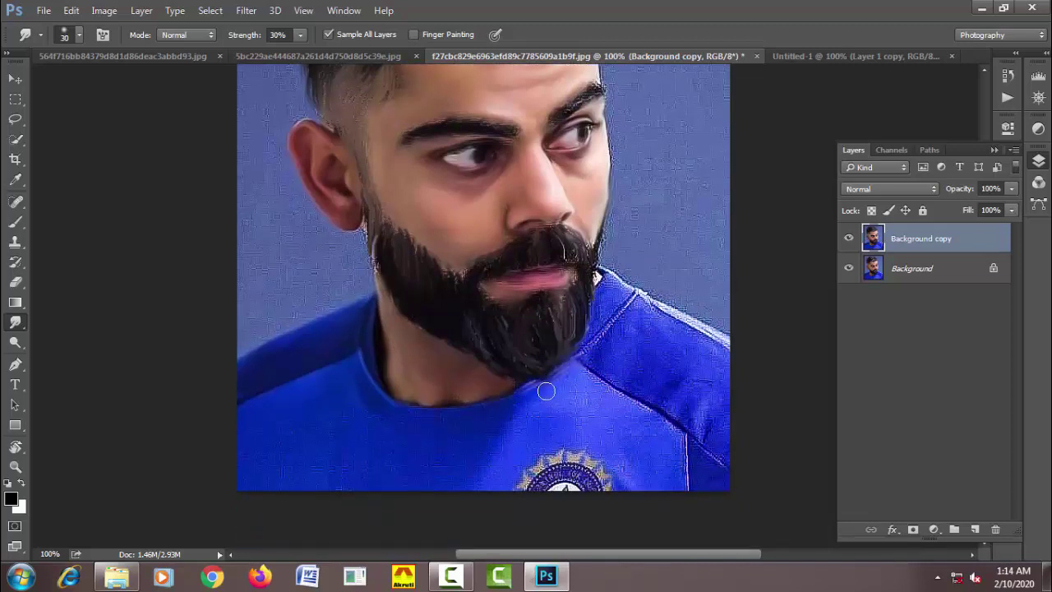
pyautogui.press(']')
pyautogui.press(']')
pyautogui.press(']')
pyautogui.press(']')
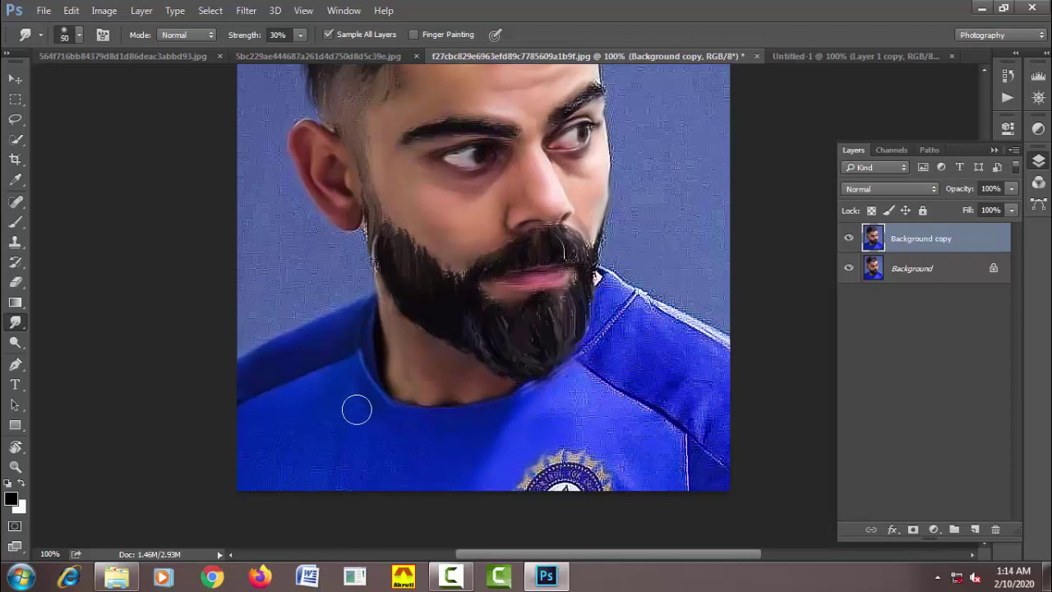
pyautogui.moveTo(355, 441)
pyautogui.mouseDown()
pyautogui.moveTo(390, 469)
pyautogui.moveTo(254, 423)
pyautogui.moveTo(267, 472)
pyautogui.mouseUp()
pyautogui.press('[')
pyautogui.moveTo(645, 425)
pyautogui.mouseDown()
pyautogui.moveTo(662, 430)
pyautogui.moveTo(676, 473)
pyautogui.moveTo(639, 488)
pyautogui.moveTo(583, 441)
pyautogui.mouseUp()
pyautogui.press('[')
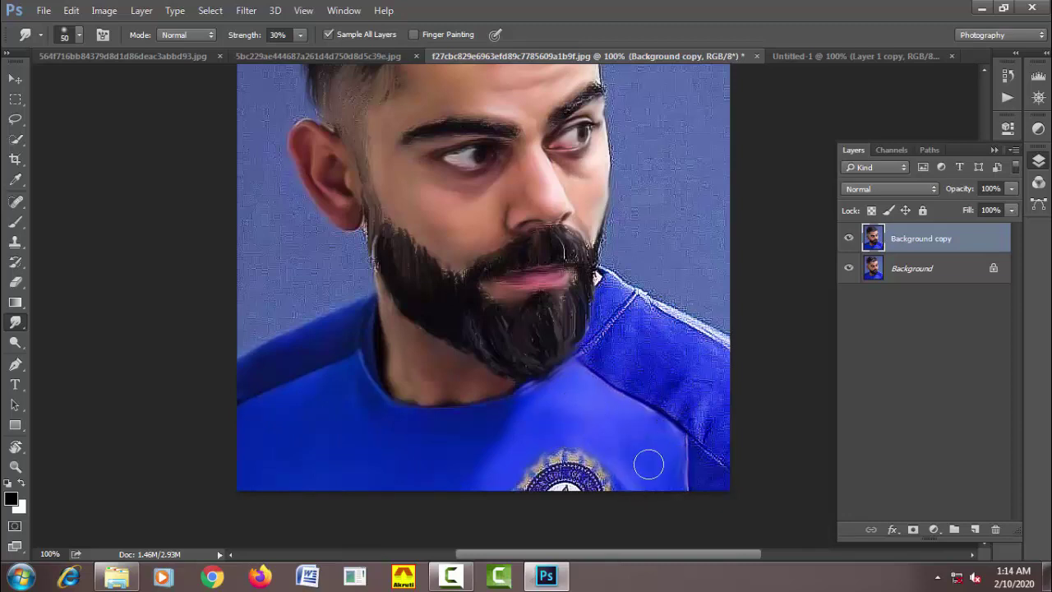
pyautogui.moveTo(608, 365)
pyautogui.mouseDown()
pyautogui.moveTo(665, 404)
pyautogui.moveTo(715, 413)
pyautogui.moveTo(735, 395)
pyautogui.moveTo(695, 368)
pyautogui.moveTo(699, 348)
pyautogui.moveTo(639, 318)
pyautogui.moveTo(611, 336)
pyautogui.moveTo(662, 356)
pyautogui.moveTo(641, 312)
pyautogui.mouseUp()
pyautogui.press('[')
pyautogui.press('[')
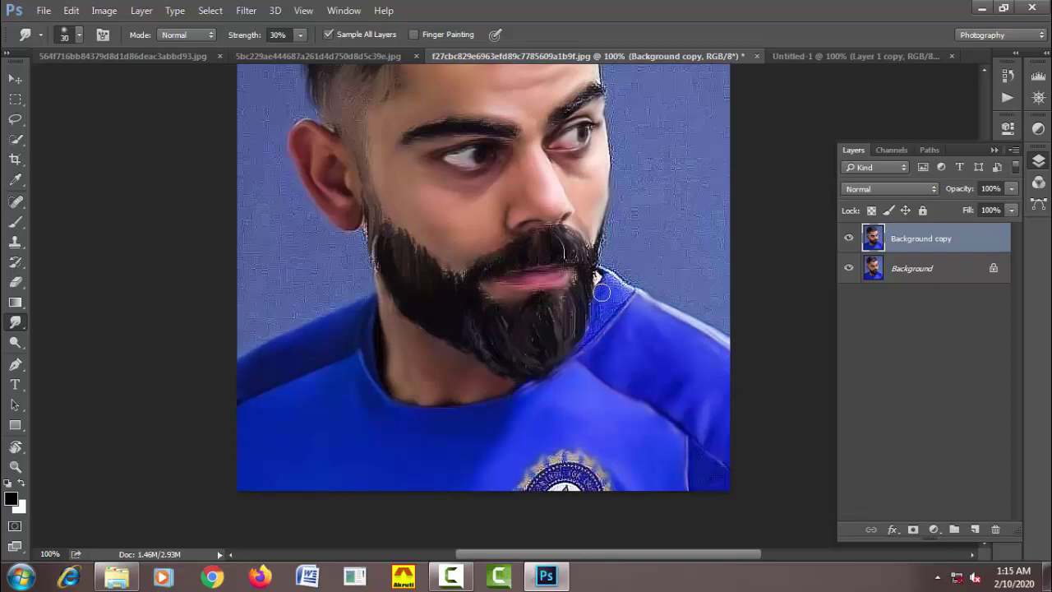
pyautogui.moveTo(604, 309)
pyautogui.mouseDown()
pyautogui.moveTo(597, 305)
pyautogui.moveTo(616, 289)
pyautogui.moveTo(570, 353)
pyautogui.mouseUp()
# Toggle the painted Background copy layer off and on against the original, then zoom out to 66.7%.
pyautogui.click(849, 238)
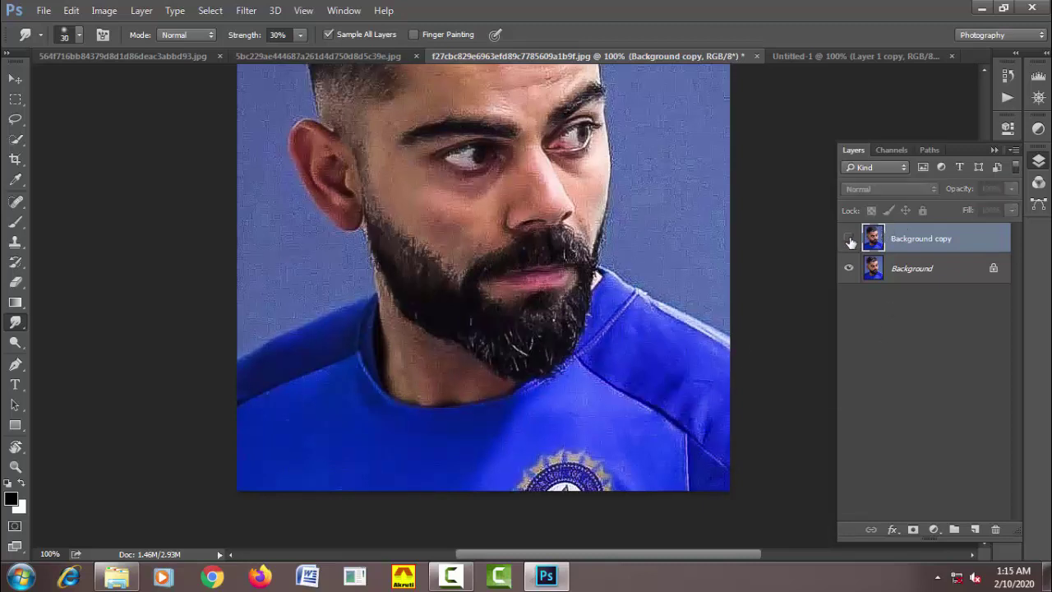
pyautogui.click(849, 238)
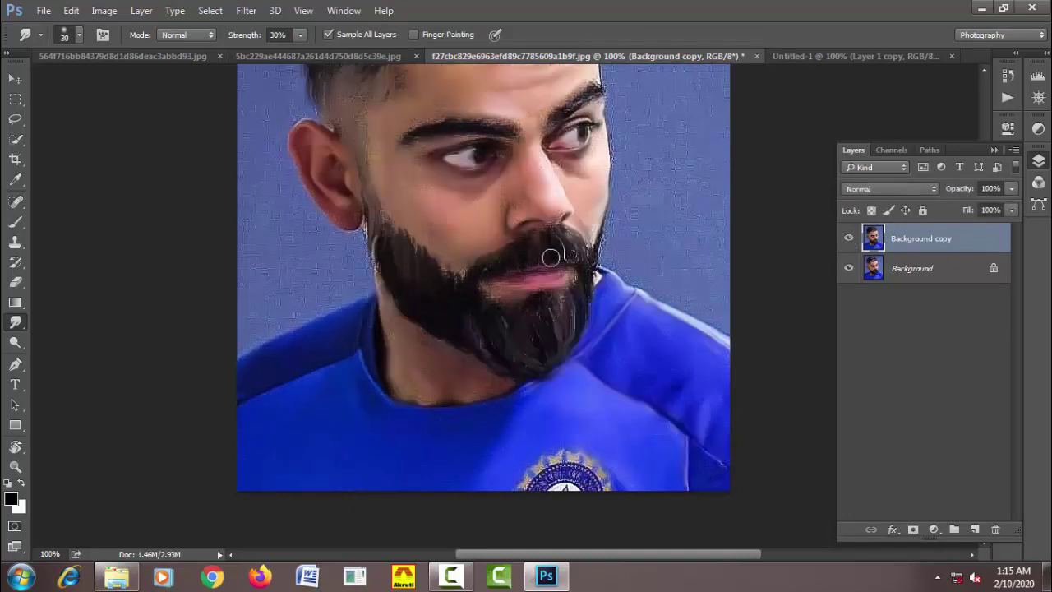
pyautogui.hotkey('ctrl', '-')
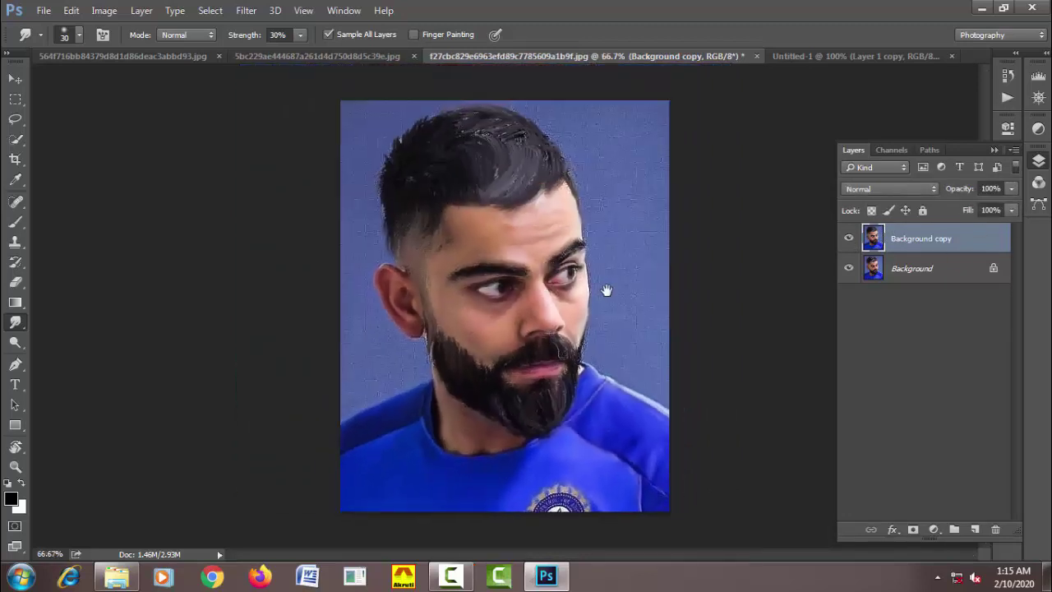